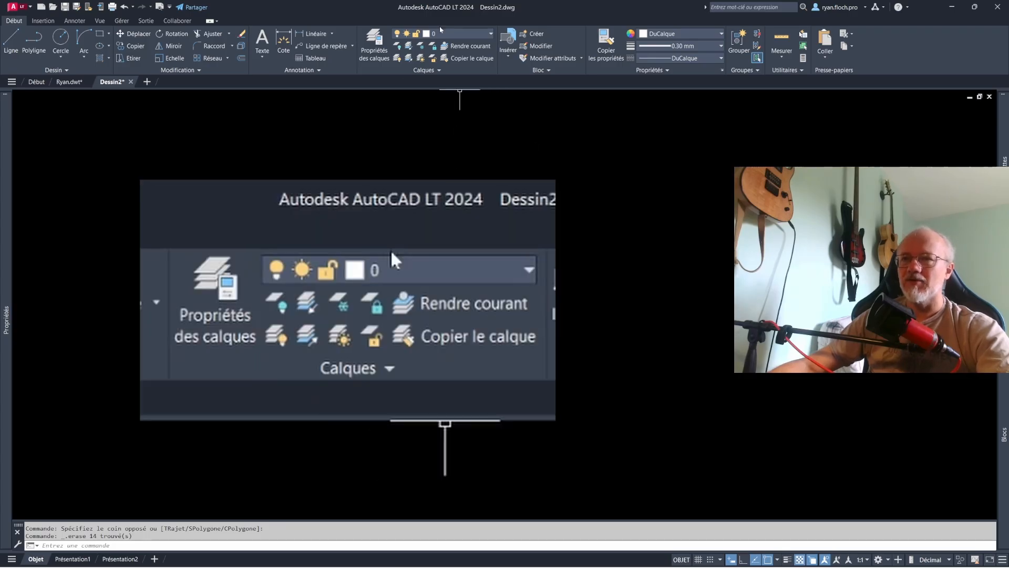
{"action": "left_click", "coordinate": [424, 71]}
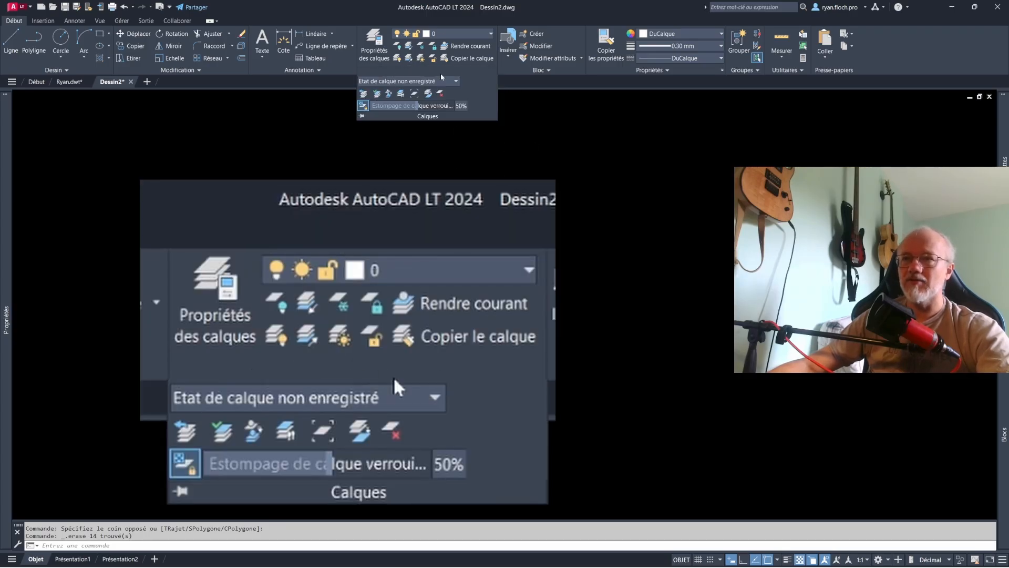
{"action": "left_click", "coordinate": [445, 33]}
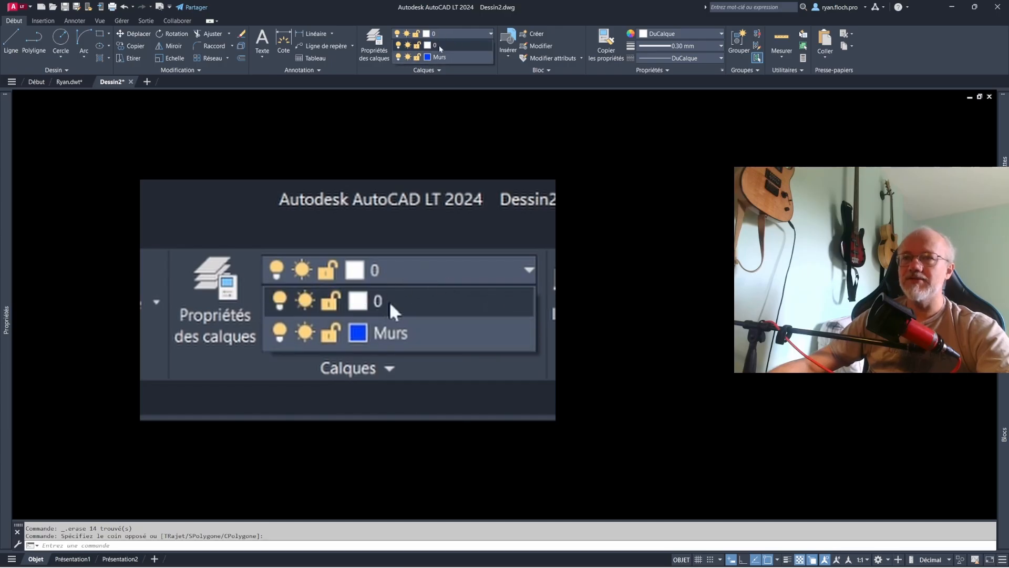
{"action": "left_click", "coordinate": [440, 47]}
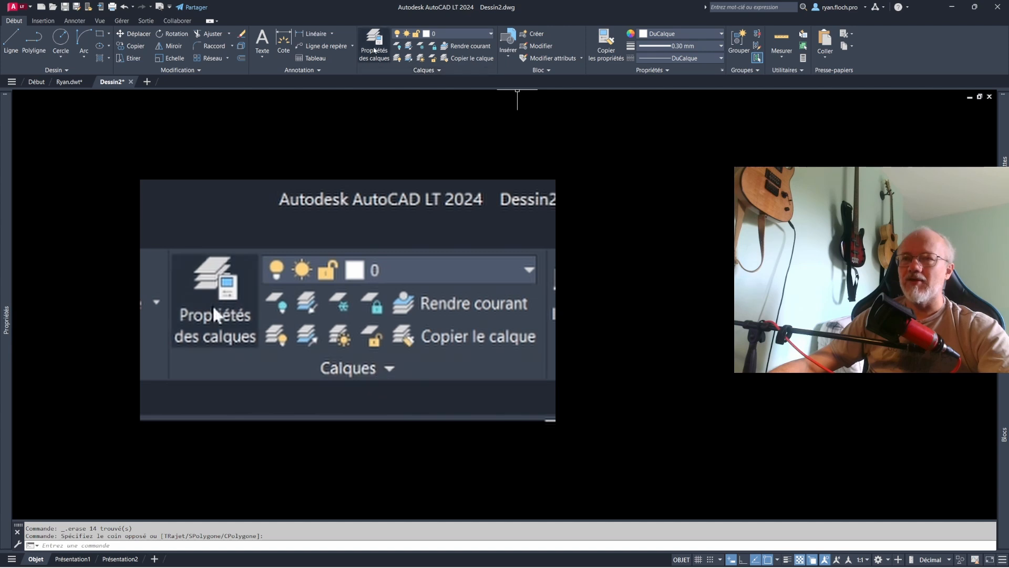
- Create a new layer named Terrasse in the layer properties manager
{"action": "left_click", "coordinate": [374, 51]}
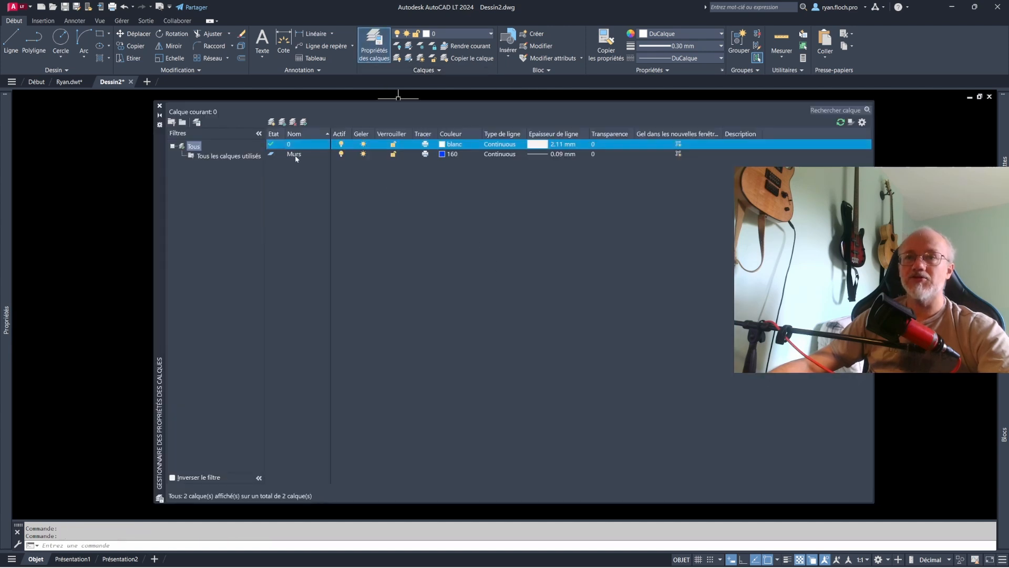
{"action": "left_click", "coordinate": [273, 123]}
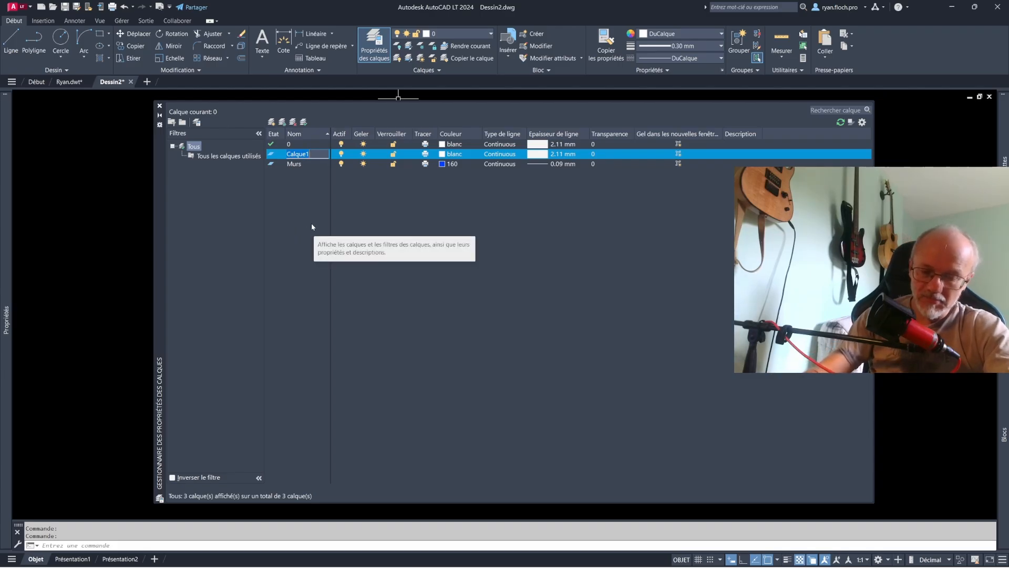
{"action": "type", "text": "Terrasse"}
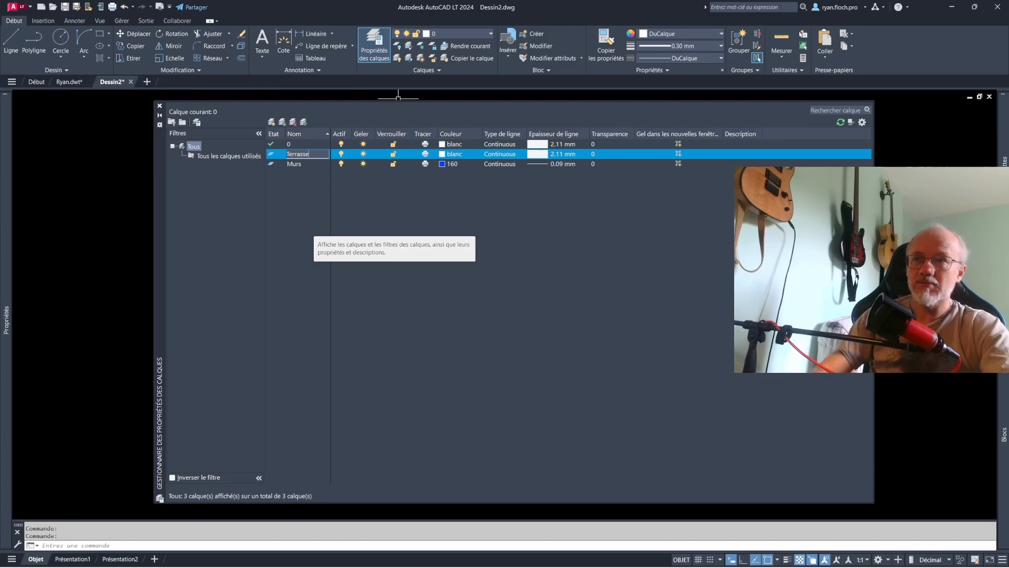
{"action": "key", "text": "Return"}
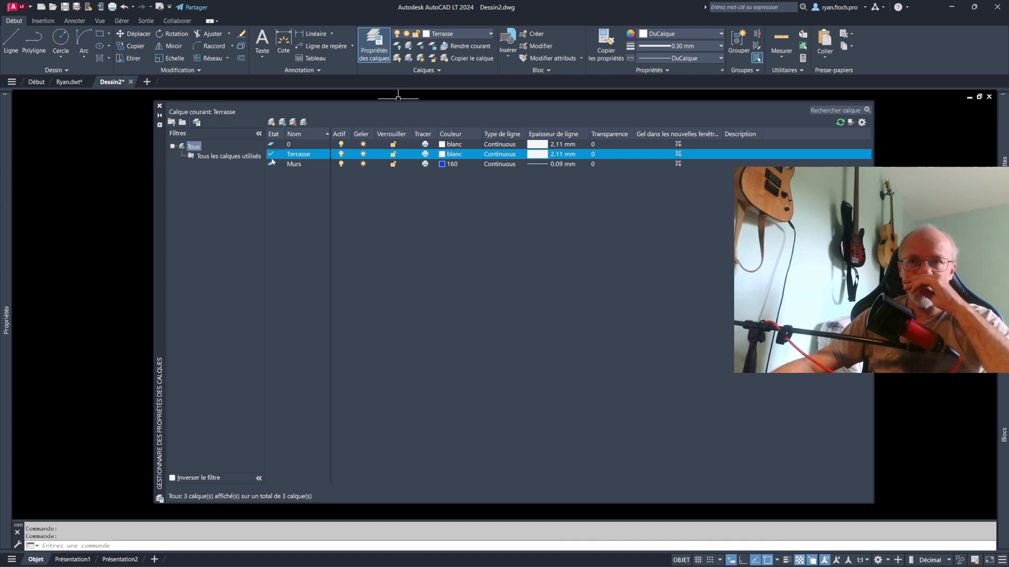
- Make Terrasse the current layer
{"action": "left_click", "coordinate": [273, 164]}
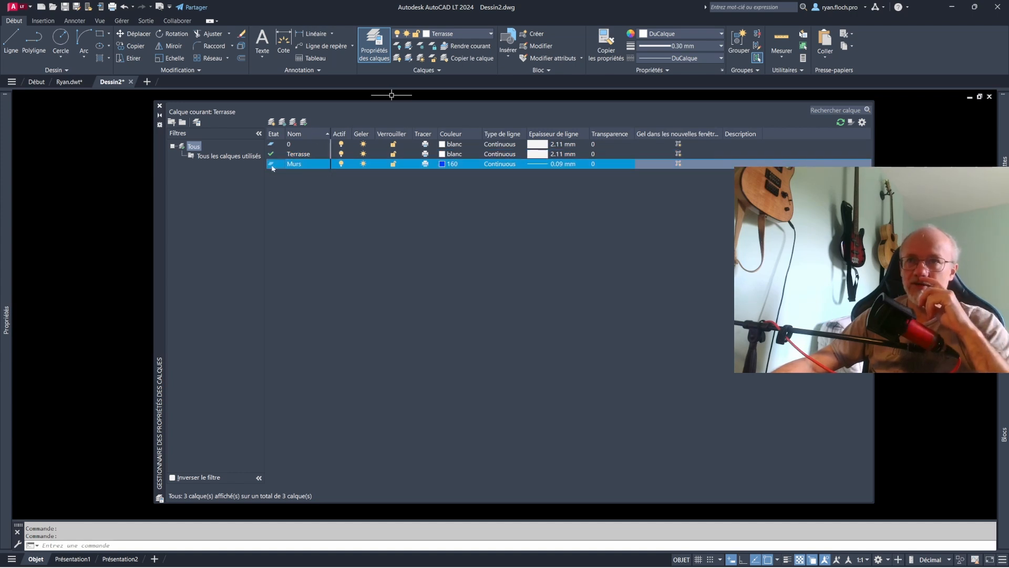
{"action": "double_click", "coordinate": [283, 165]}
{"action": "double_click", "coordinate": [273, 155]}
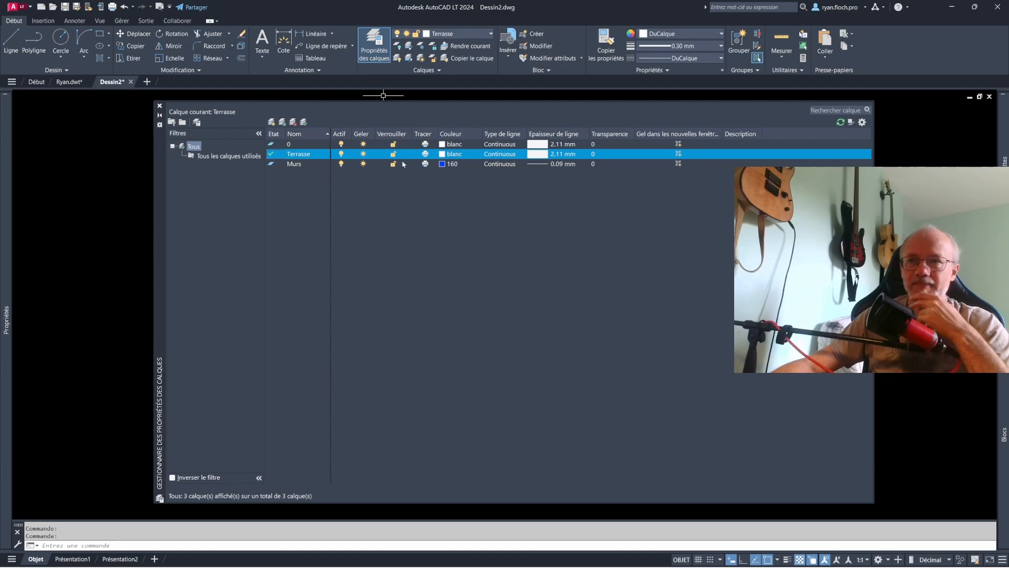
- Set the Terrasse layer's colour to index colour 42
{"action": "left_click", "coordinate": [442, 155]}
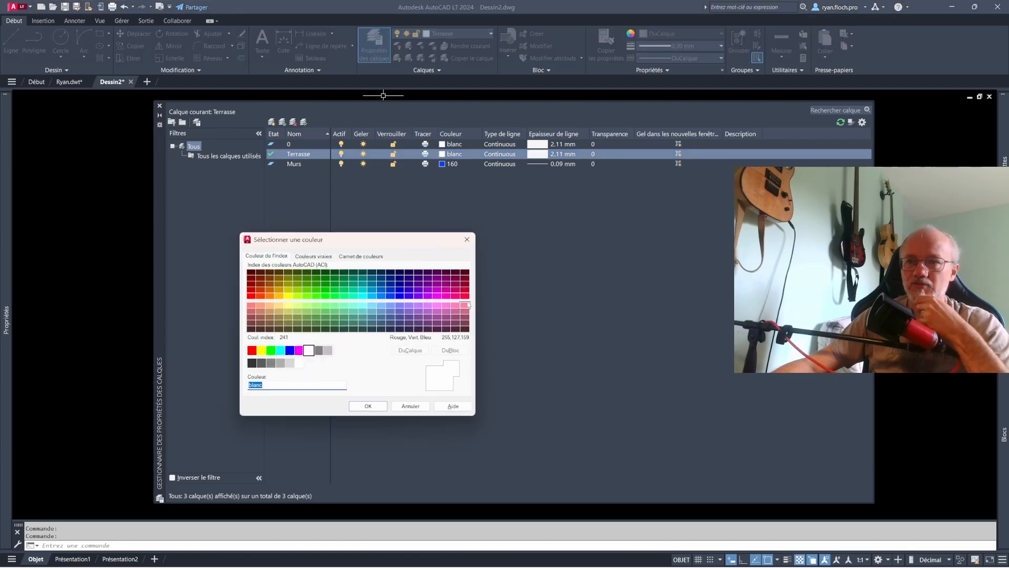
{"action": "left_click", "coordinate": [281, 292]}
{"action": "left_click", "coordinate": [368, 406]}
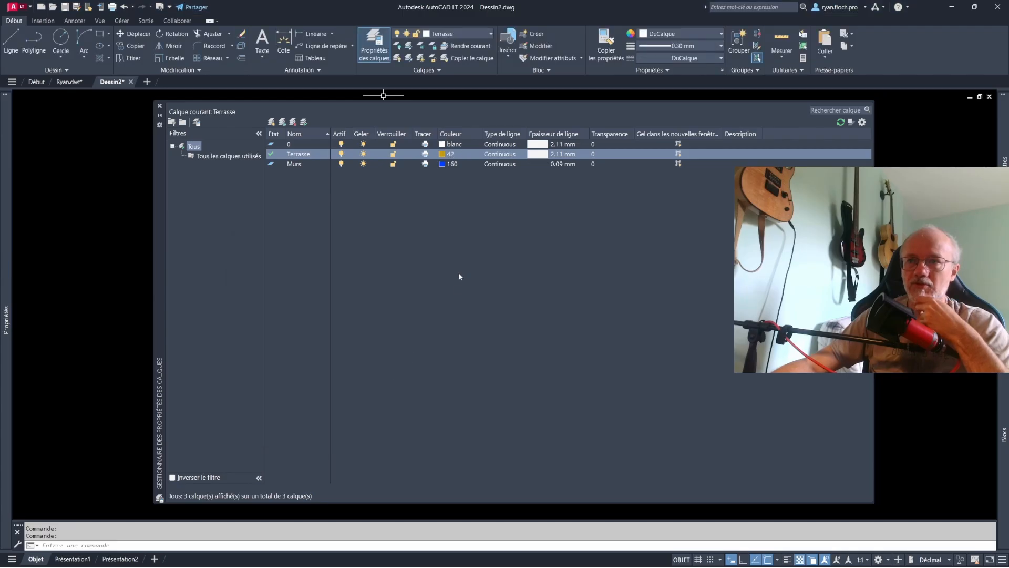
- Load the ACAD_ISO05W100 linetype from the Terrasse layer's linetype choices, then cancel the linetype selection
{"action": "left_click", "coordinate": [500, 154]}
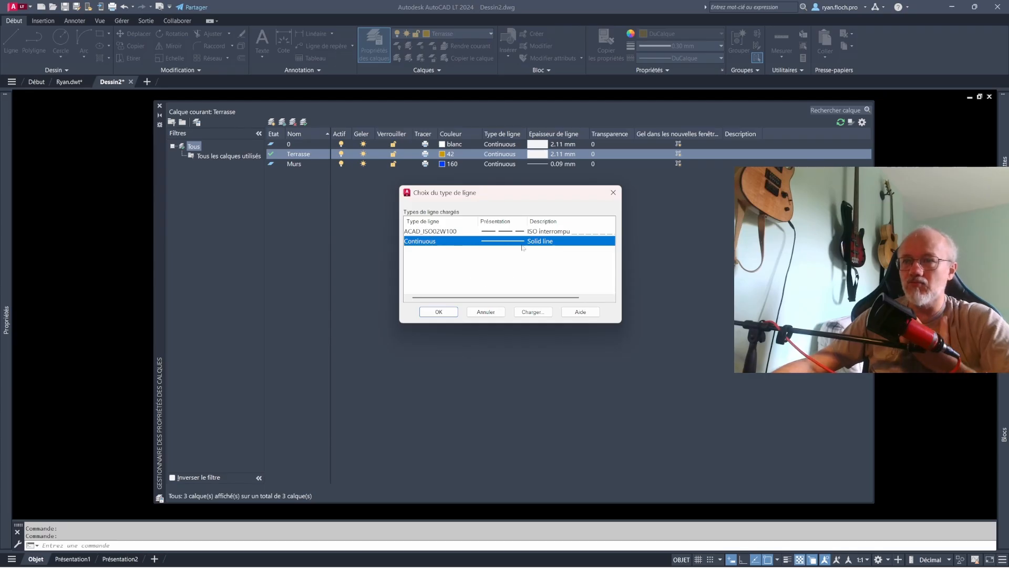
{"action": "left_click", "coordinate": [532, 312]}
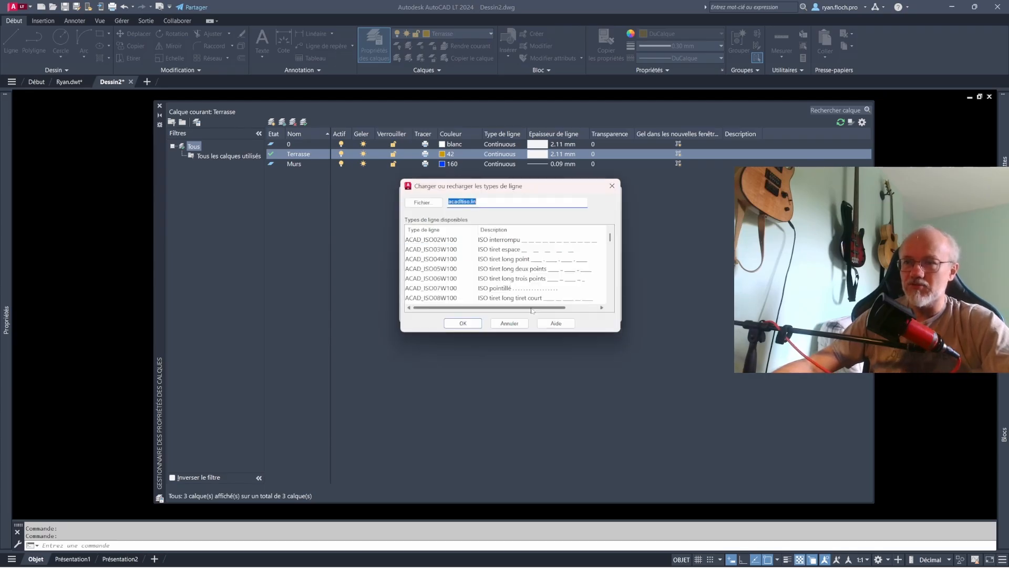
{"action": "scroll", "coordinate": [522, 270], "scroll_direction": "down", "scroll_amount": 5}
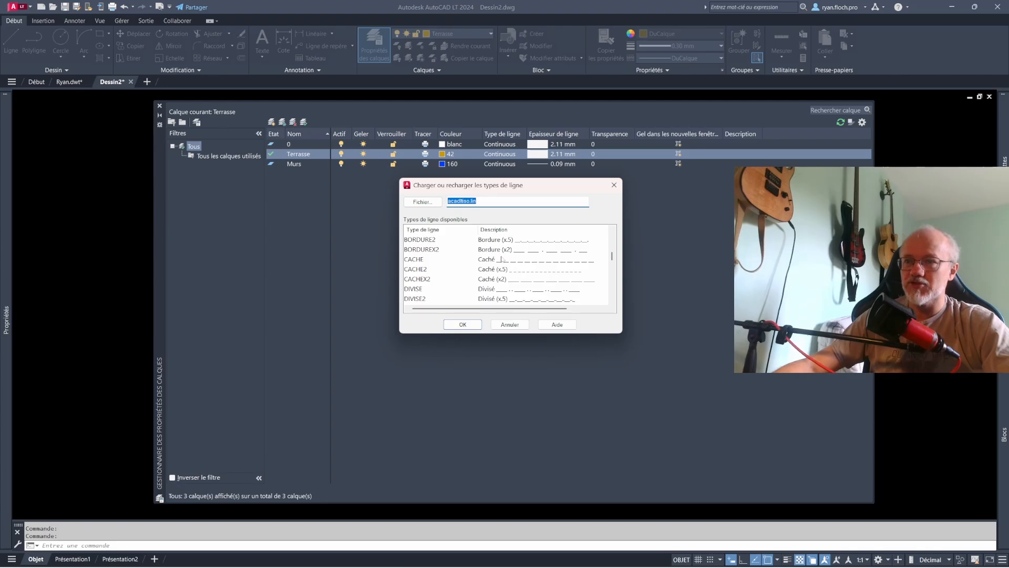
{"action": "scroll", "coordinate": [505, 263], "scroll_direction": "down", "scroll_amount": 2}
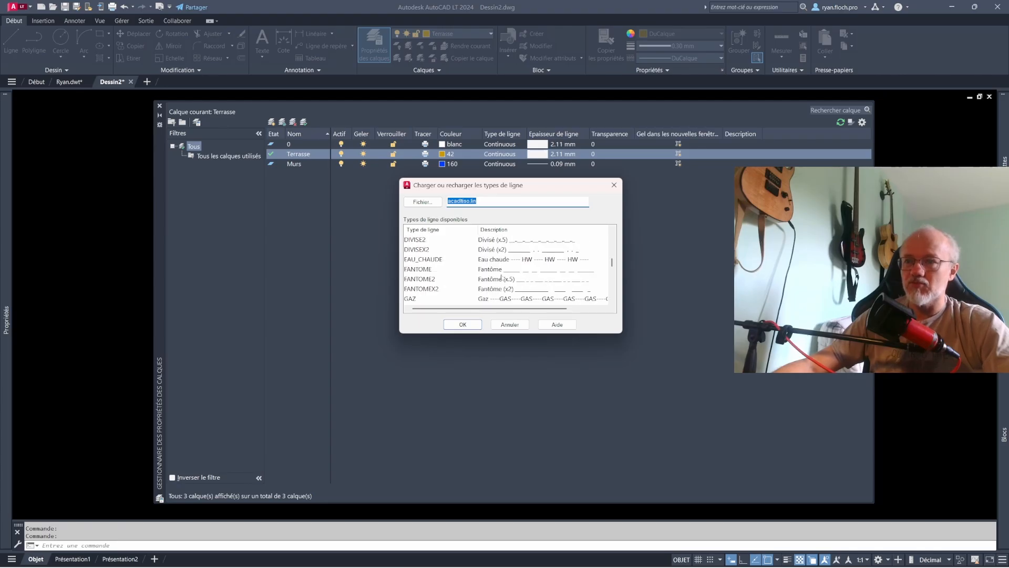
{"action": "scroll", "coordinate": [502, 279], "scroll_direction": "up", "scroll_amount": 8}
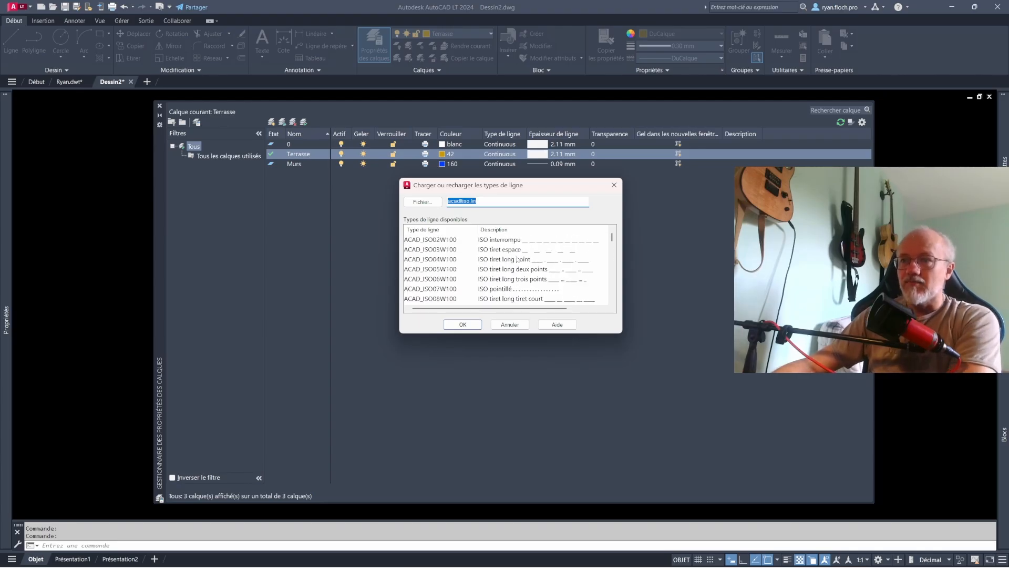
{"action": "left_click", "coordinate": [462, 325]}
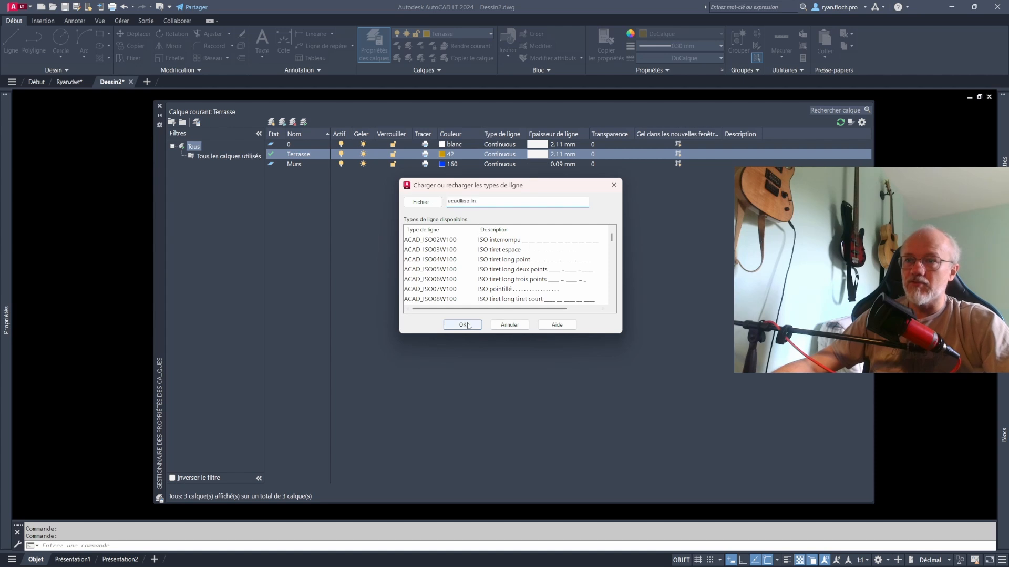
{"action": "left_click", "coordinate": [572, 283]}
{"action": "left_click", "coordinate": [431, 269]}
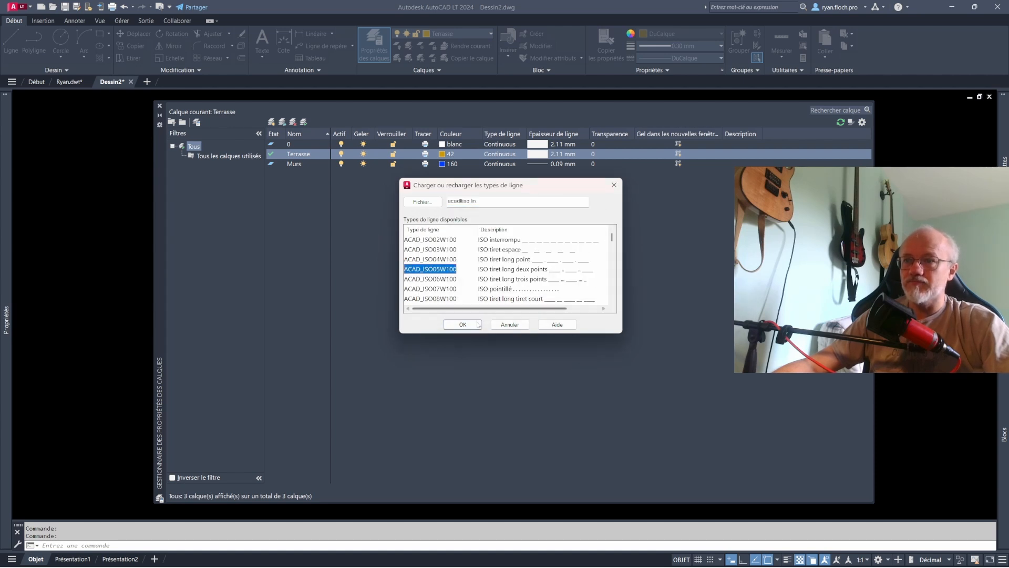
{"action": "left_click", "coordinate": [462, 324]}
{"action": "left_click", "coordinate": [486, 311]}
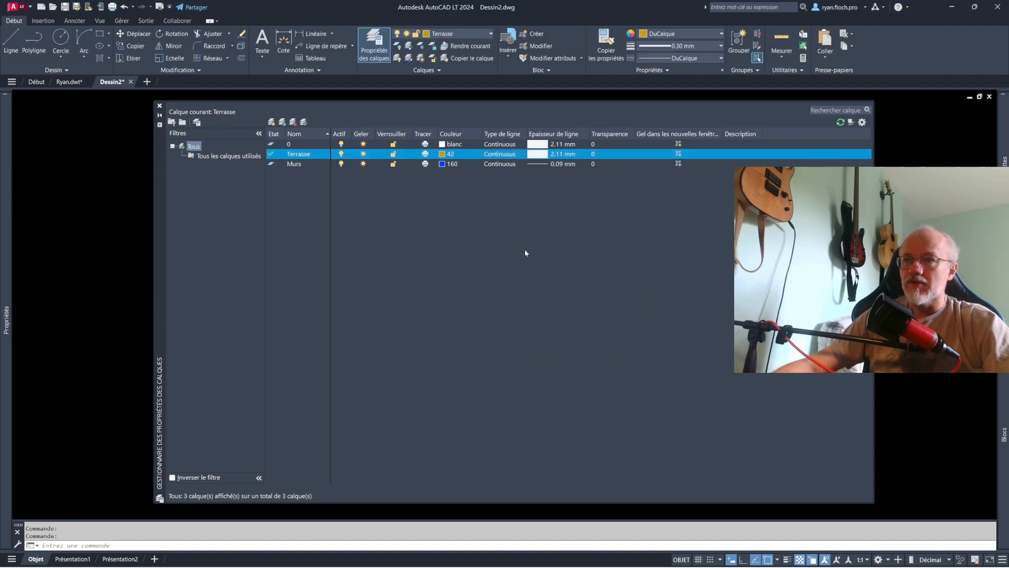
- Set the Terrasse layer's lineweight to 0.13 mm
{"action": "left_click", "coordinate": [556, 154]}
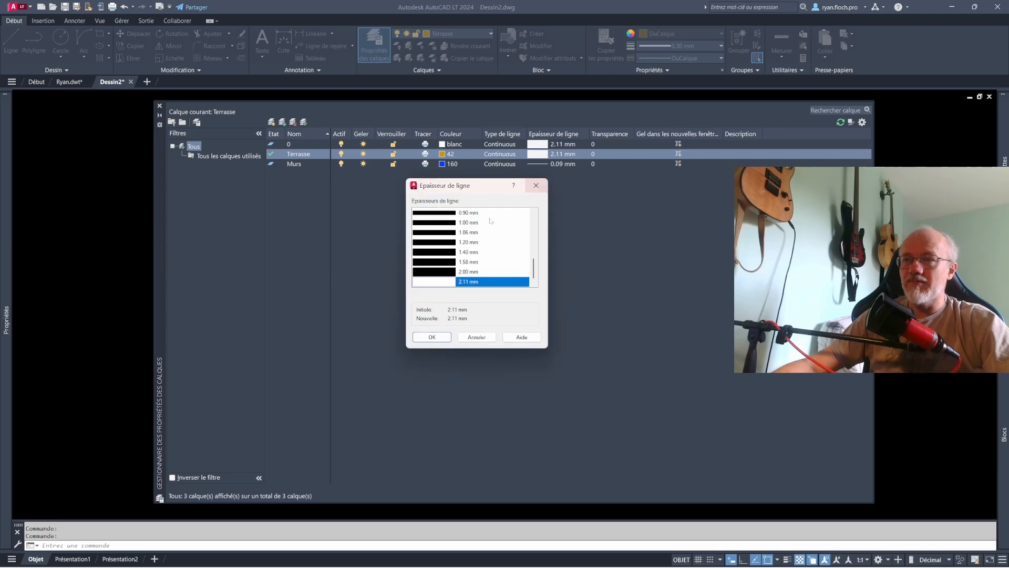
{"action": "left_click", "coordinate": [471, 254]}
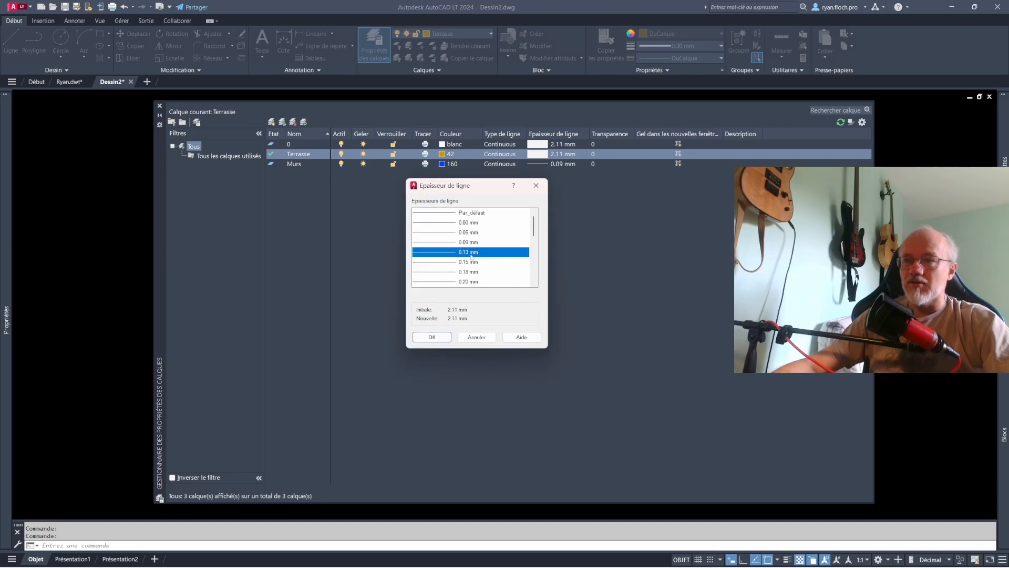
{"action": "left_click", "coordinate": [432, 338]}
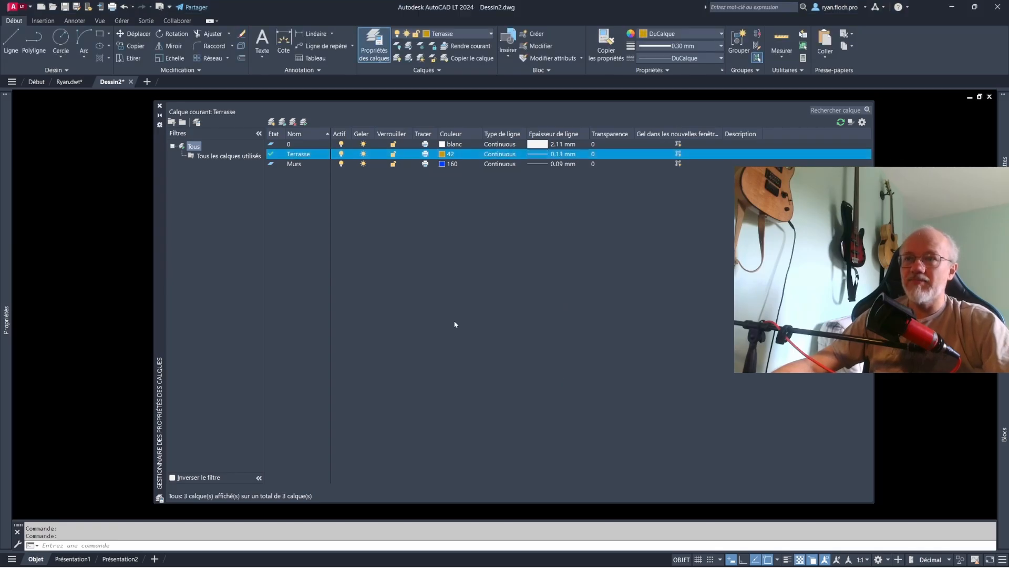
- Reset the lineweight of layer 0 to the default, Par_défaut
{"action": "left_click", "coordinate": [544, 147]}
{"action": "scroll", "coordinate": [473, 242], "scroll_direction": "up", "scroll_amount": 5}
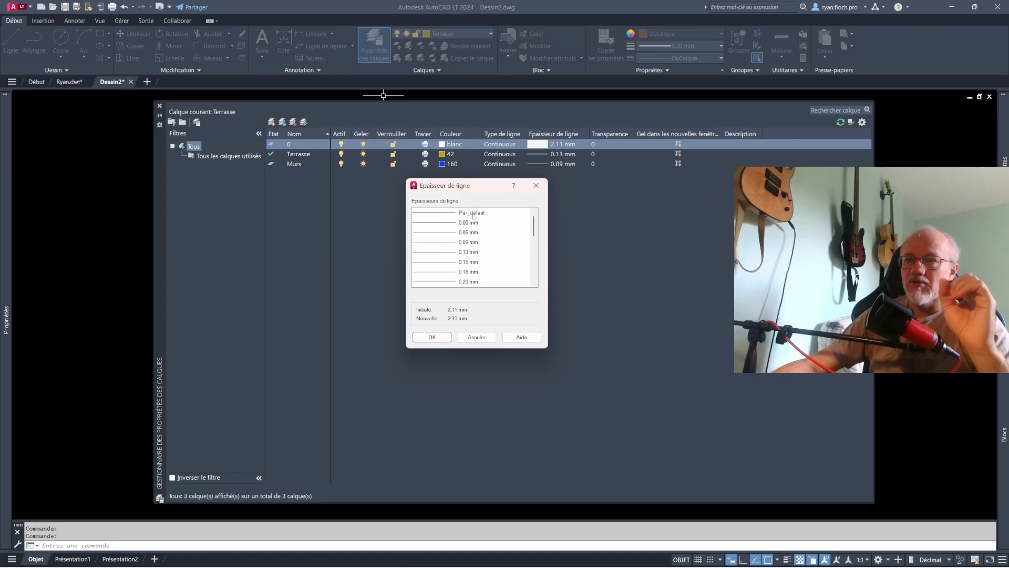
{"action": "left_click", "coordinate": [472, 213]}
{"action": "left_click", "coordinate": [436, 337]}
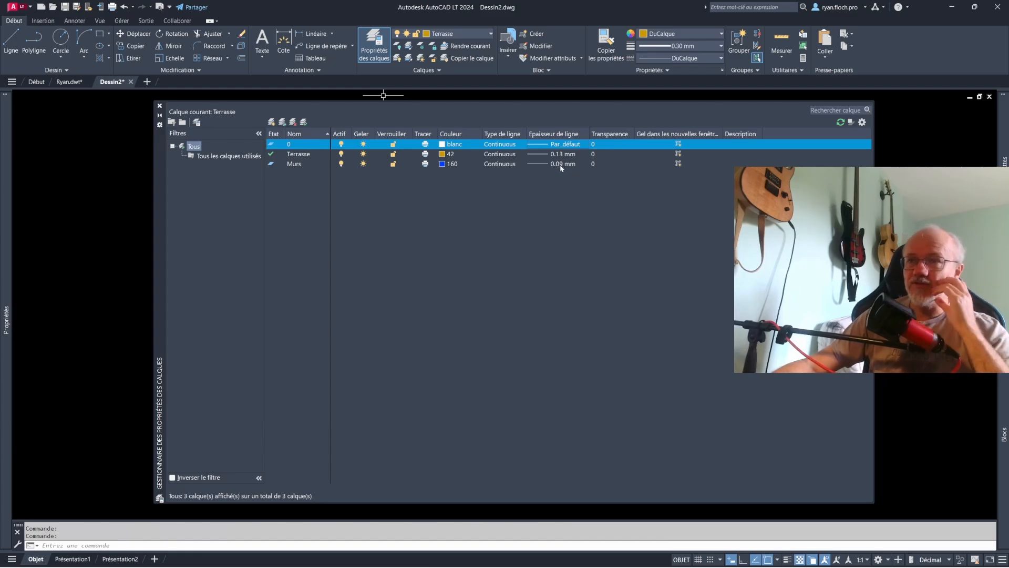
- Set the Murs layer's lineweight to 0.80 mm
{"action": "left_click", "coordinate": [561, 164]}
{"action": "scroll", "coordinate": [473, 283], "scroll_direction": "down", "scroll_amount": 4}
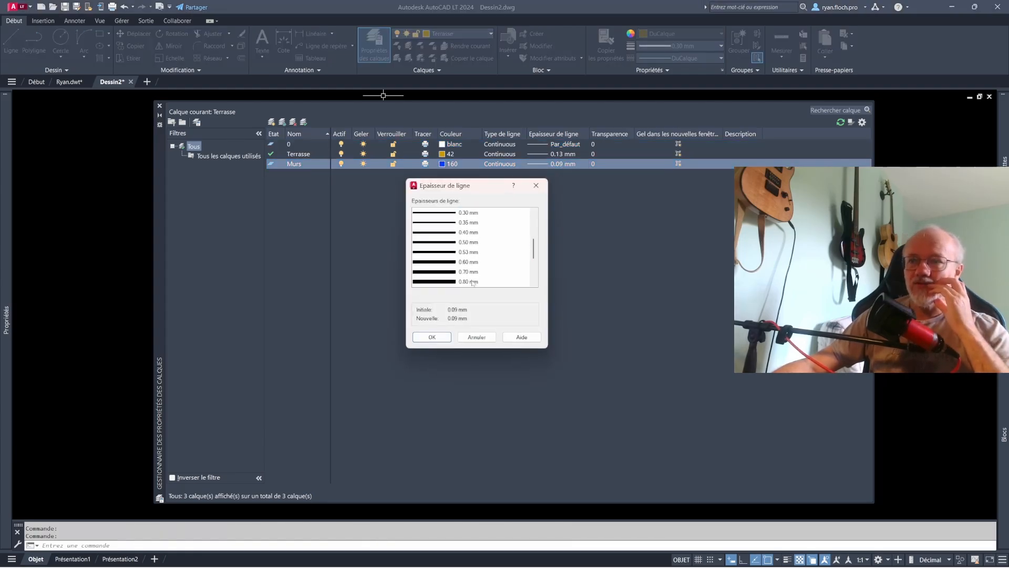
{"action": "left_click", "coordinate": [474, 283]}
{"action": "left_click", "coordinate": [431, 337]}
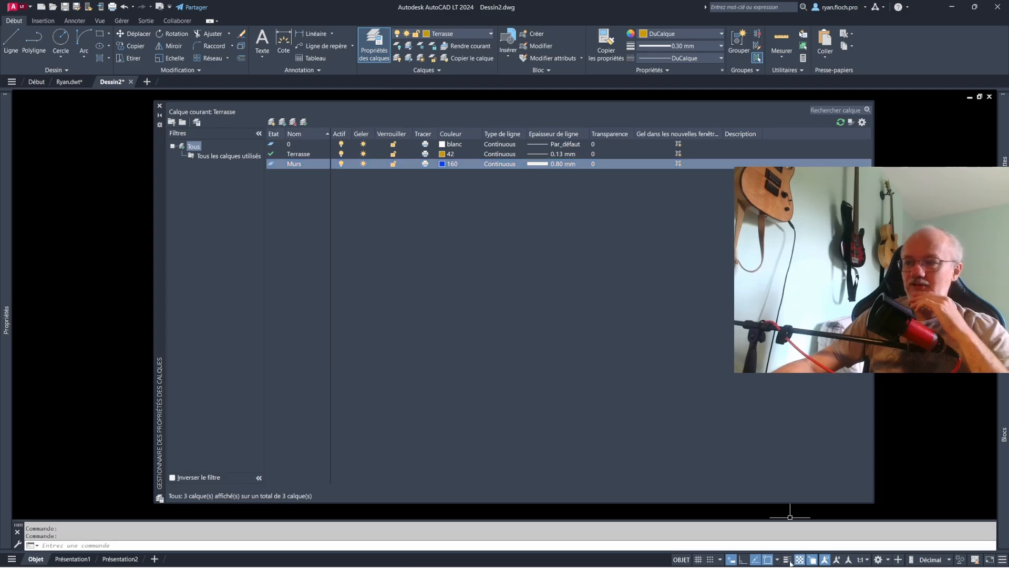
- Remove the lineweight control (Epaisseur de ligne) from the status bar and restore it
{"action": "left_click", "coordinate": [1002, 560]}
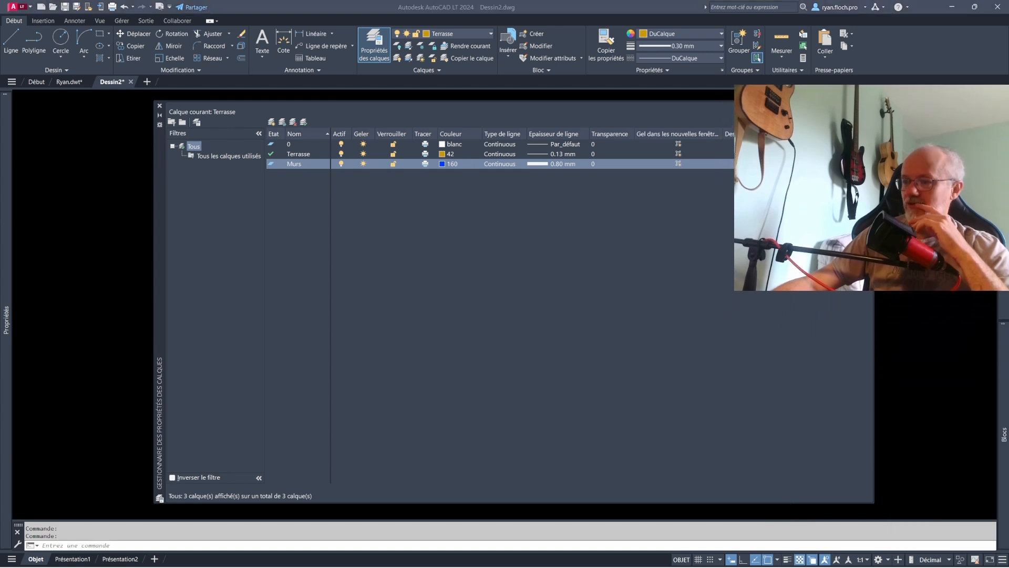
{"action": "left_click", "coordinate": [1002, 558]}
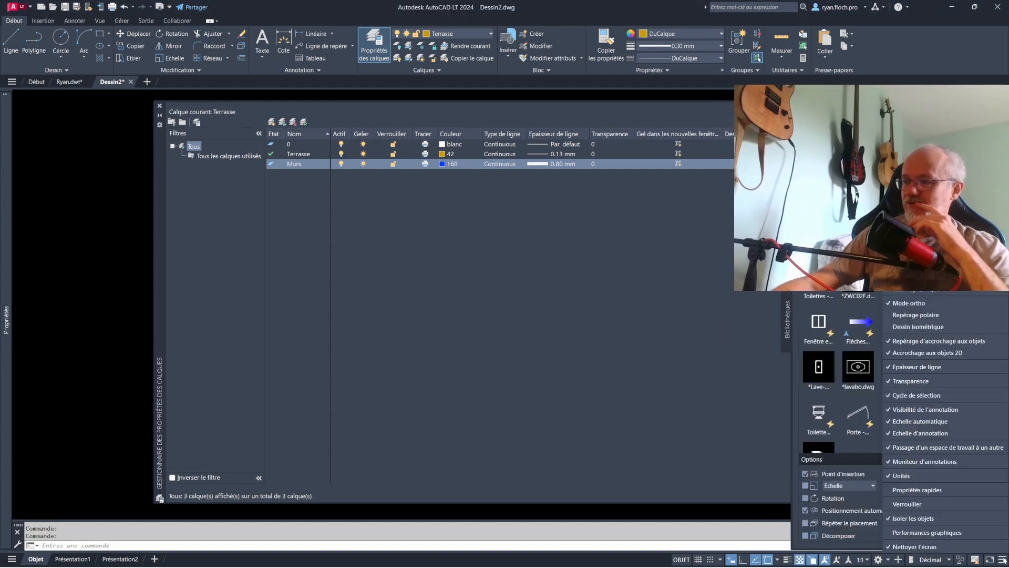
{"action": "left_click", "coordinate": [915, 368]}
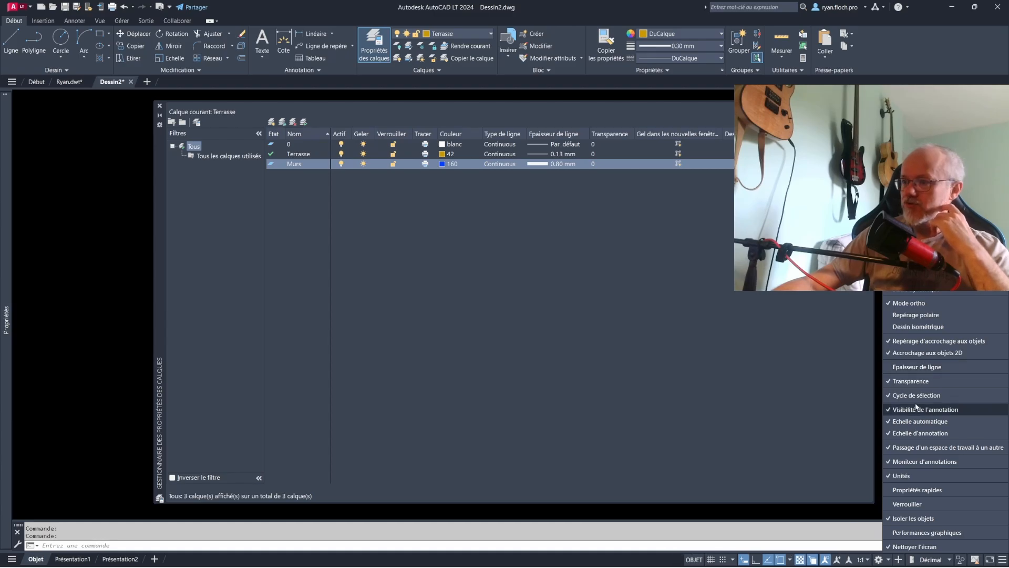
{"action": "left_click", "coordinate": [916, 369]}
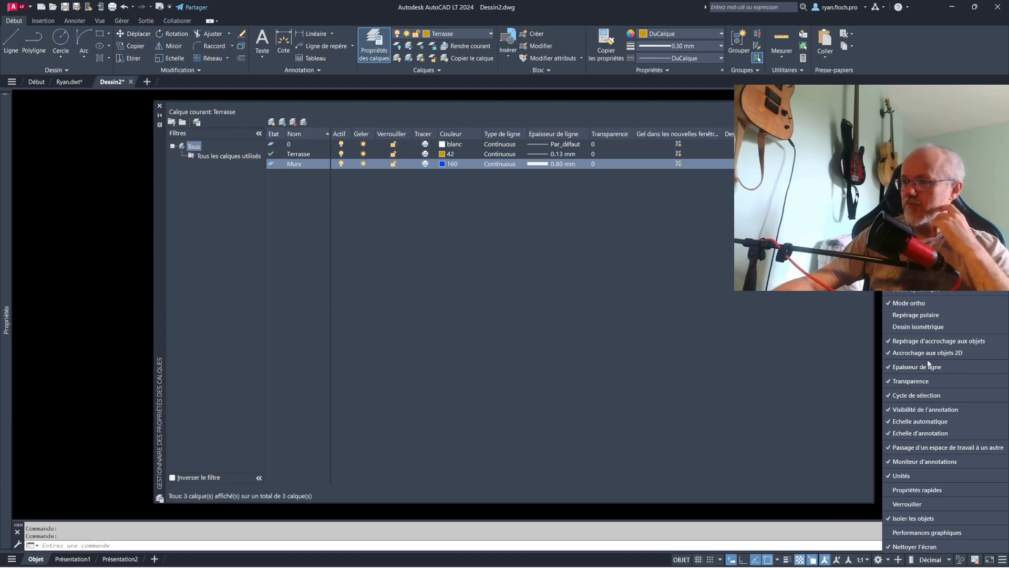
- Toggle the display of lineweights in the drawing on and off again
{"action": "left_click", "coordinate": [788, 560]}
{"action": "left_click", "coordinate": [787, 560]}
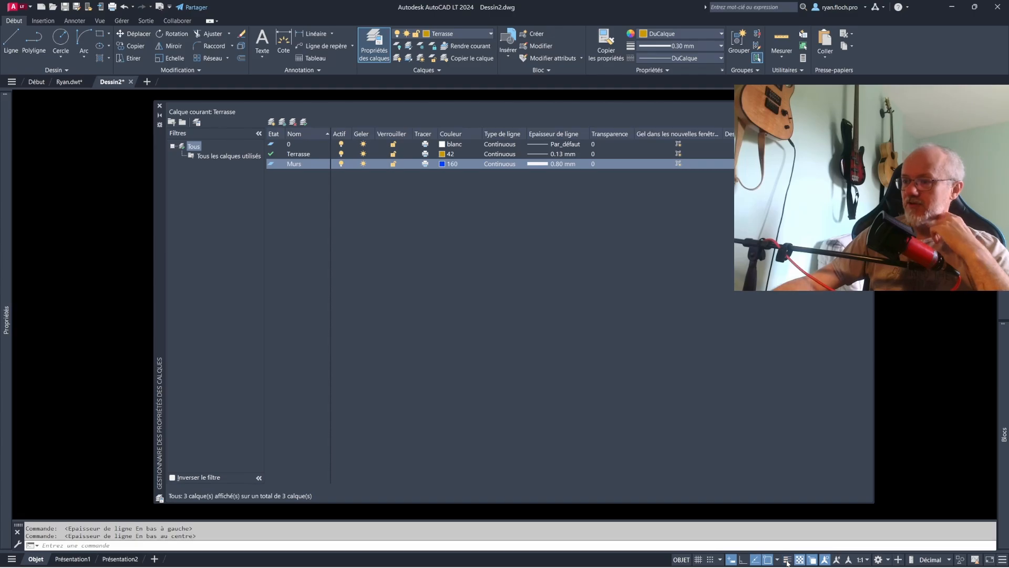
{"action": "left_click", "coordinate": [788, 560]}
{"action": "left_click", "coordinate": [788, 561]}
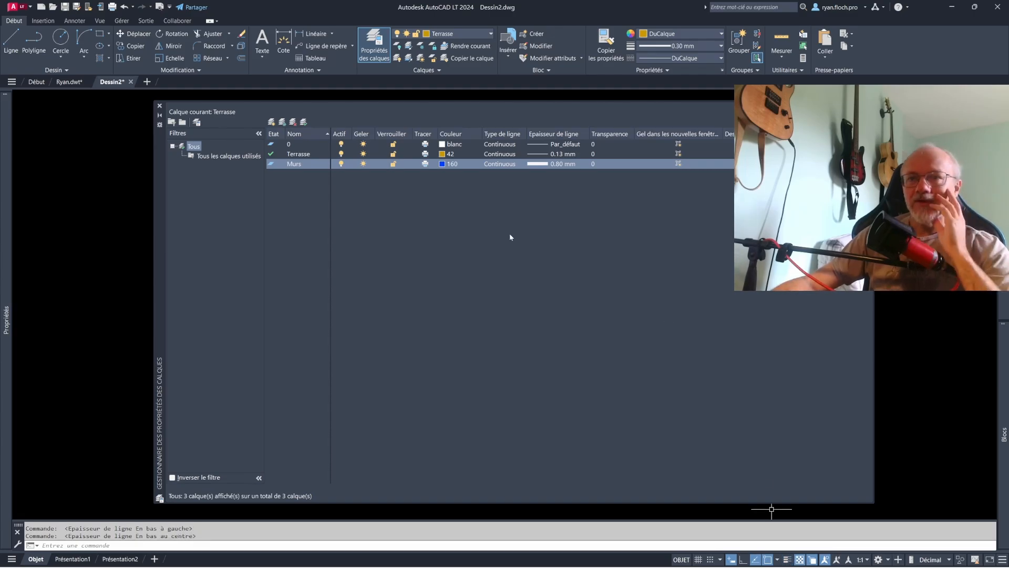
- Turn off layers 0 and Terrasse, choosing to deactivate the current layer when asked
{"action": "left_click_drag", "start_coordinate": [341, 146], "coordinate": [342, 157]}
{"action": "left_click", "coordinate": [342, 154]}
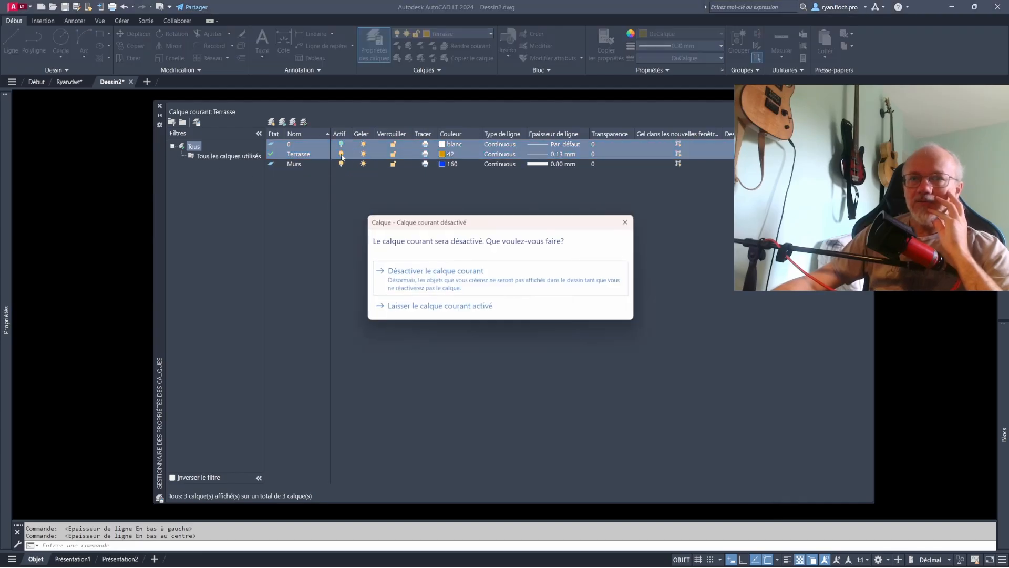
{"action": "left_click", "coordinate": [415, 268]}
{"action": "left_click", "coordinate": [342, 154]}
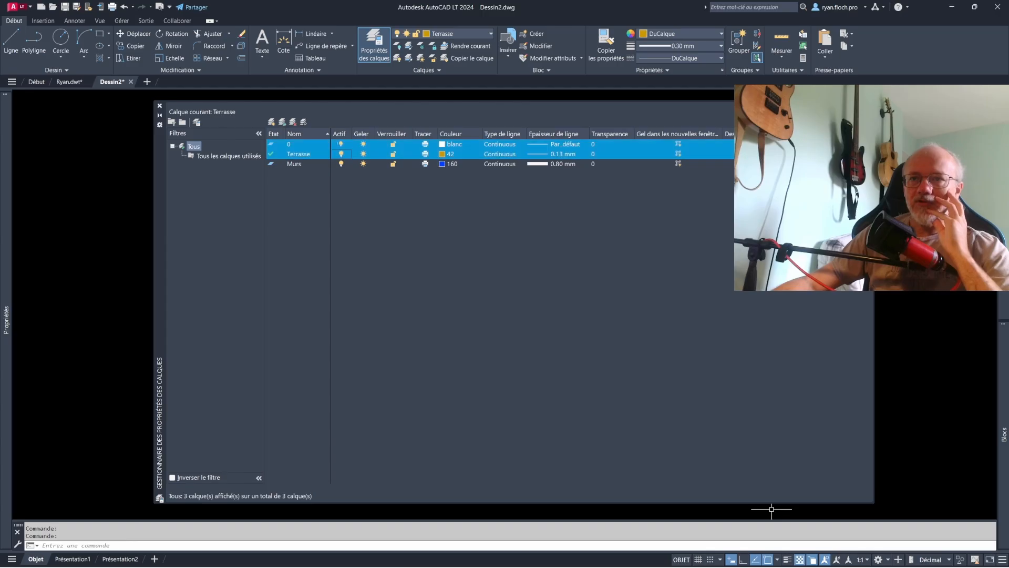
{"action": "left_click", "coordinate": [441, 288]}
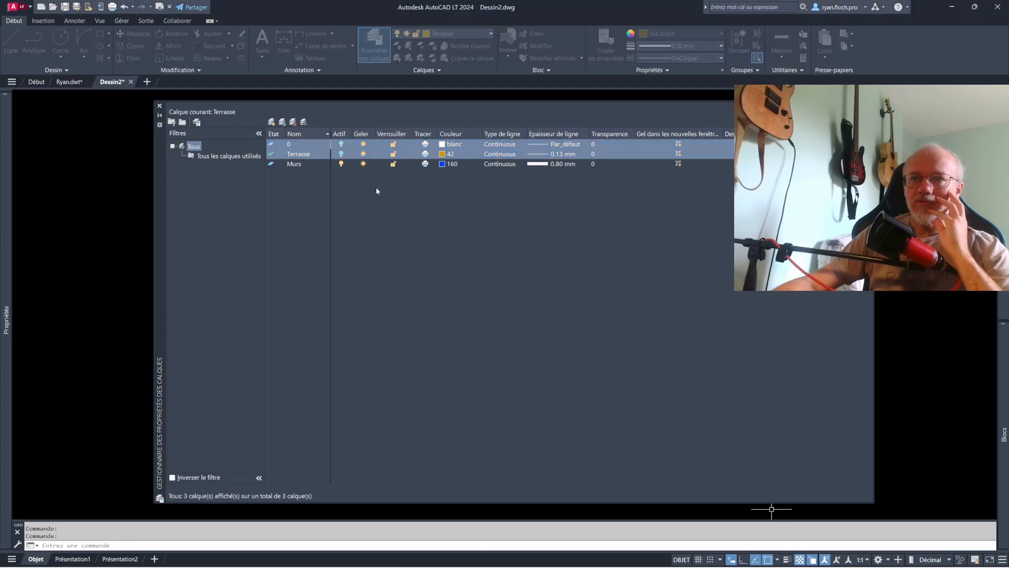
- Turn layers 0 and Terrasse back on and close the layer properties manager
{"action": "left_click", "coordinate": [372, 202]}
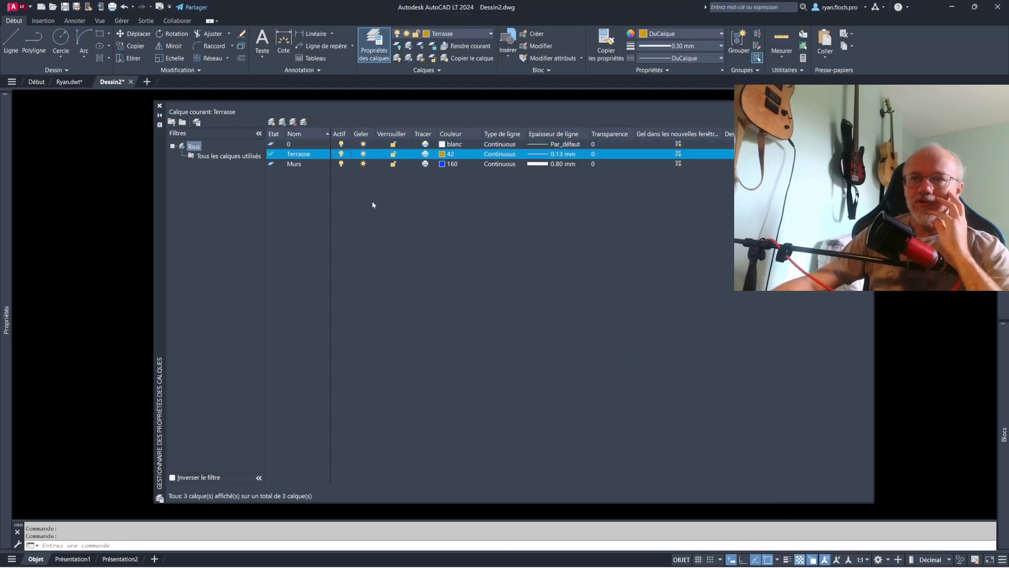
{"action": "left_click", "coordinate": [297, 164]}
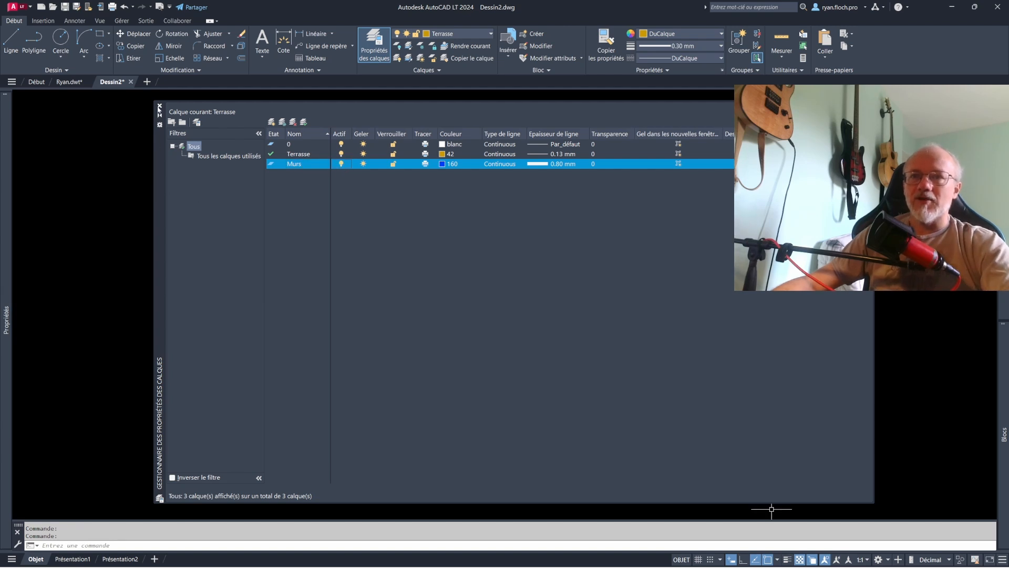
{"action": "left_click", "coordinate": [160, 106]}
{"action": "key", "text": "Escape"}
{"action": "key", "text": "Escape"}
{"action": "left_click", "coordinate": [458, 152]}
{"action": "left_click", "coordinate": [458, 151]}
{"action": "key", "text": "Escape"}
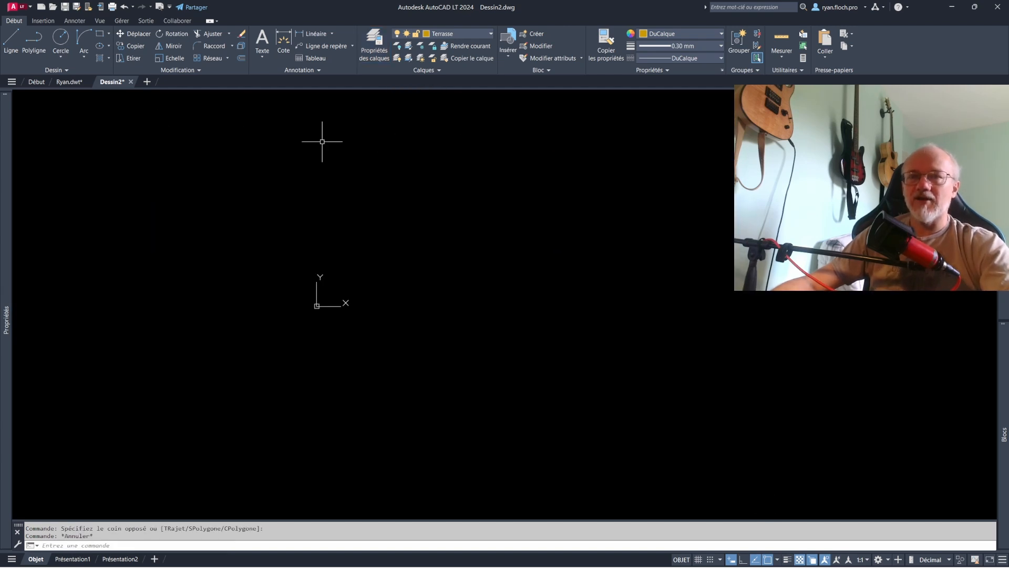
- Draw a closed, irregular seven-vertex polyline around the drawing origin on the Terrasse layer
{"action": "left_click", "coordinate": [33, 42]}
{"action": "left_click", "coordinate": [237, 198]}
{"action": "left_click", "coordinate": [514, 186]}
{"action": "left_click", "coordinate": [609, 305]}
{"action": "left_click", "coordinate": [558, 359]}
{"action": "left_click", "coordinate": [438, 374]}
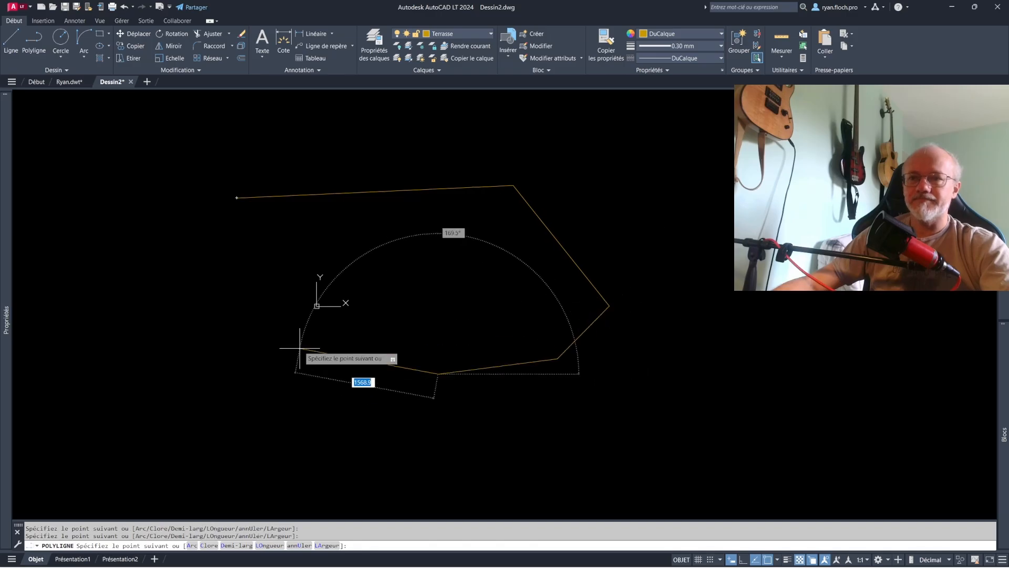
{"action": "left_click", "coordinate": [299, 302]}
{"action": "left_click", "coordinate": [298, 296]}
{"action": "type", "text": "c"}
{"action": "key", "text": "Return"}
{"action": "key", "text": "Escape"}
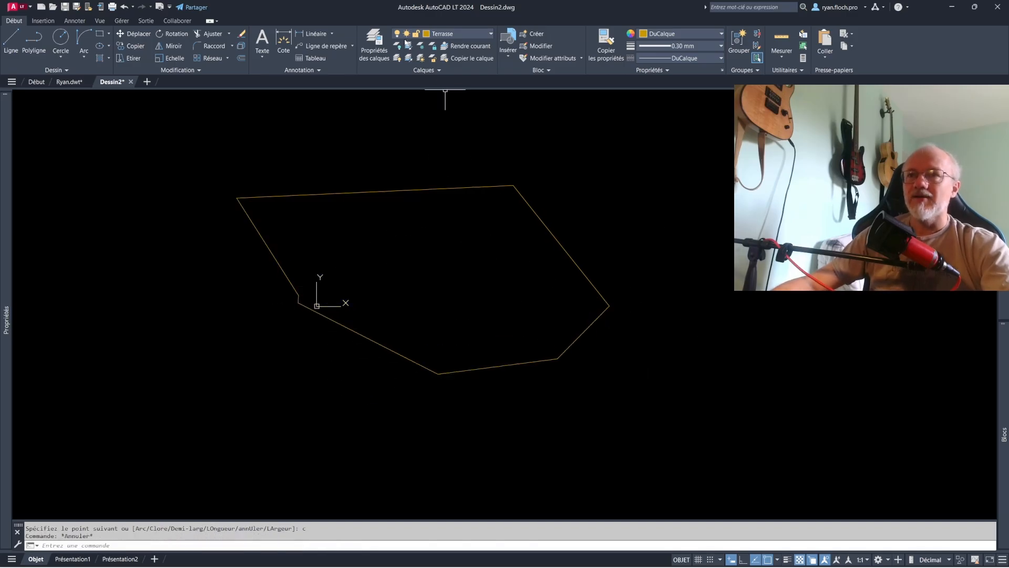
- Turn off the current Terrasse layer, agreeing to deactivate it, and turn it back on
{"action": "left_click", "coordinate": [447, 33]}
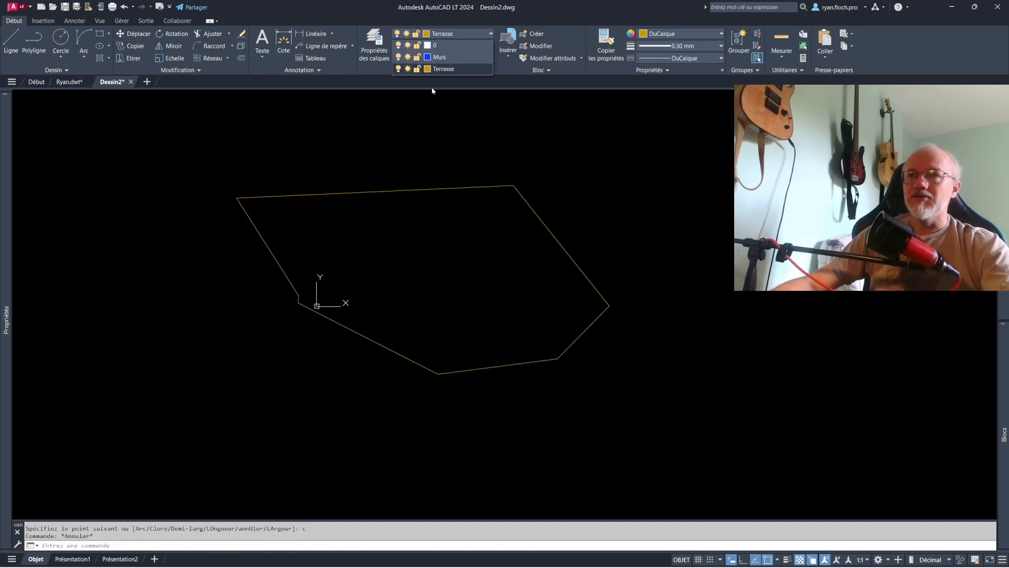
{"action": "left_click", "coordinate": [397, 71]}
{"action": "left_click", "coordinate": [425, 278]}
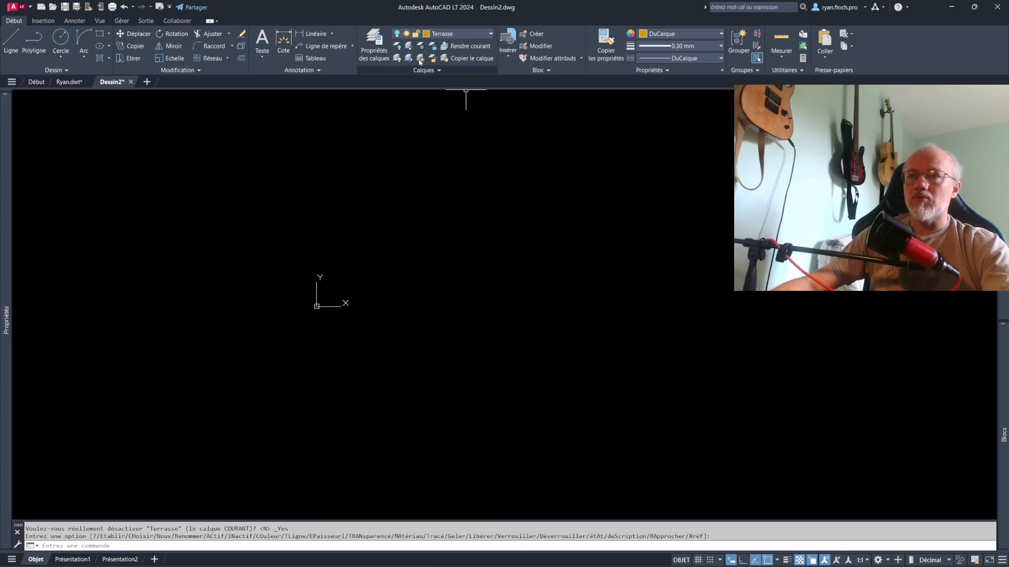
{"action": "left_click", "coordinate": [407, 37]}
{"action": "key", "text": "Escape"}
{"action": "key", "text": "Escape"}
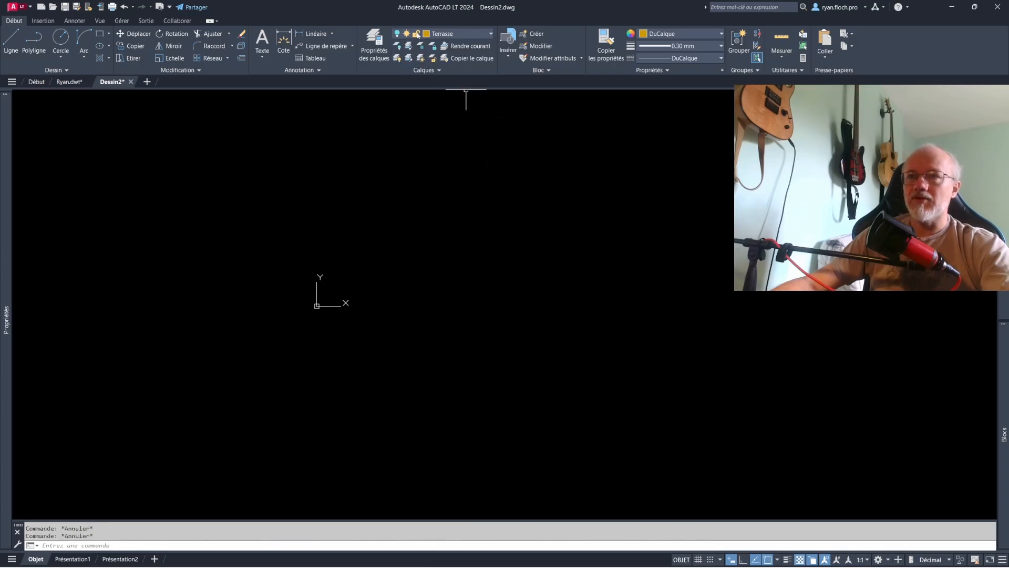
{"action": "left_click", "coordinate": [413, 39]}
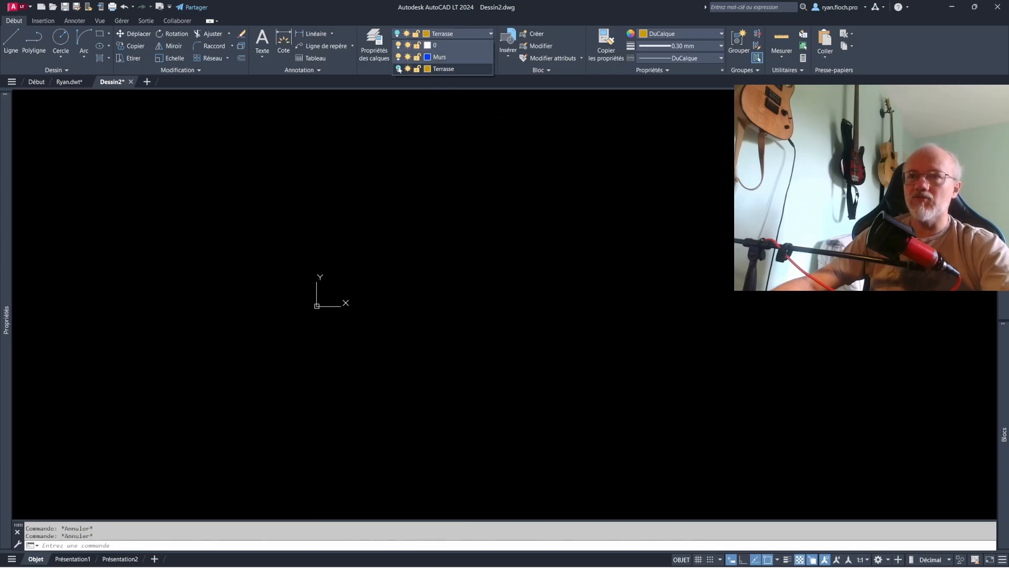
{"action": "left_click", "coordinate": [399, 69]}
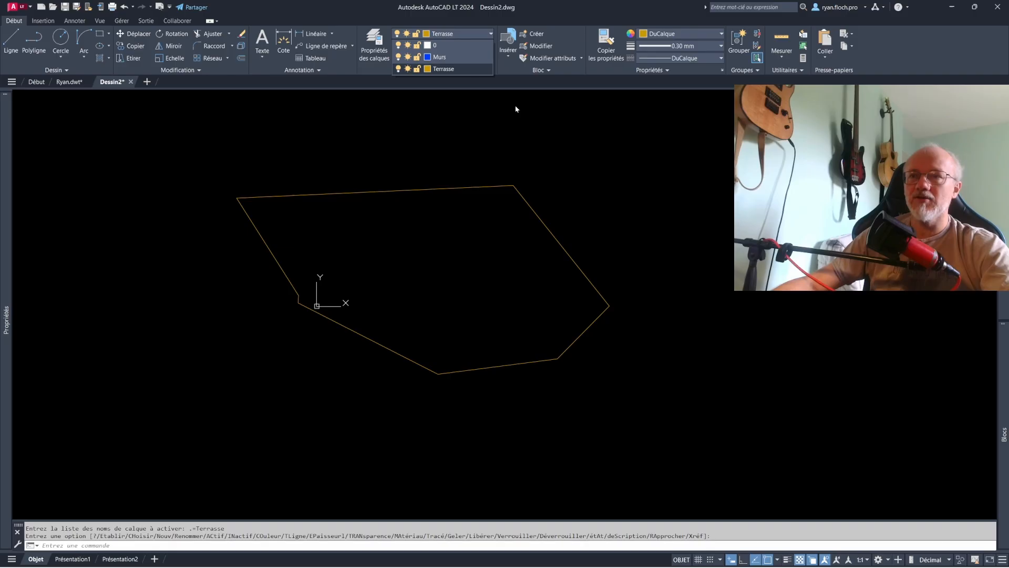
- Try to freeze the current Terrasse layer, and make Murs the current layer instead
{"action": "left_click", "coordinate": [407, 68]}
{"action": "left_click", "coordinate": [550, 305]}
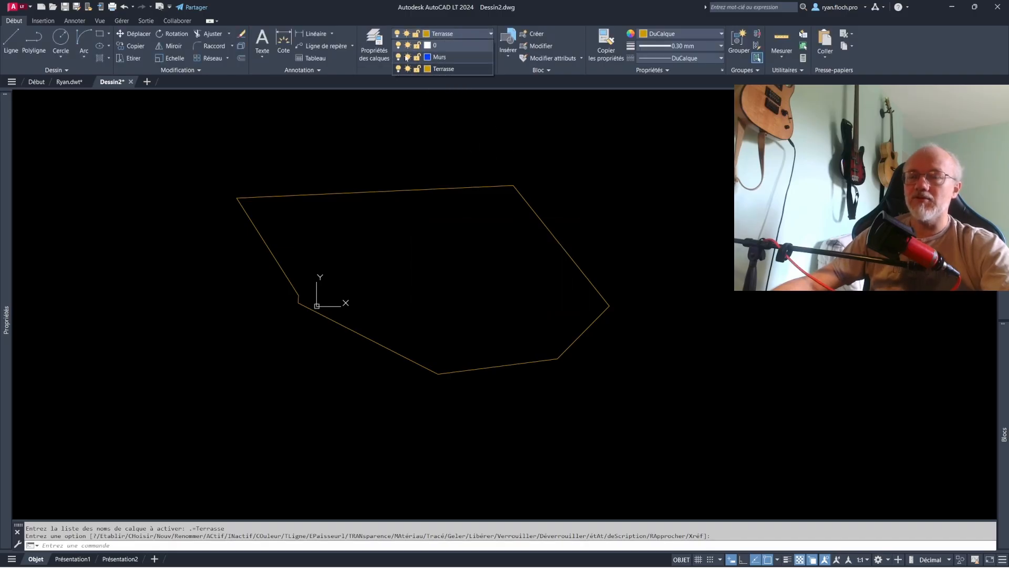
{"action": "left_click", "coordinate": [375, 45]}
{"action": "double_click", "coordinate": [271, 155]}
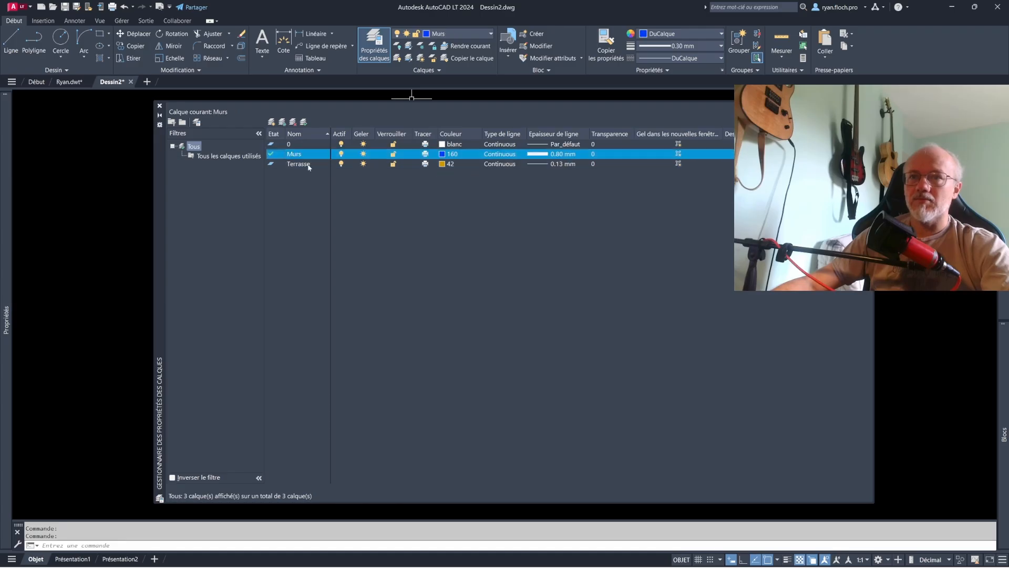
{"action": "left_click", "coordinate": [159, 107]}
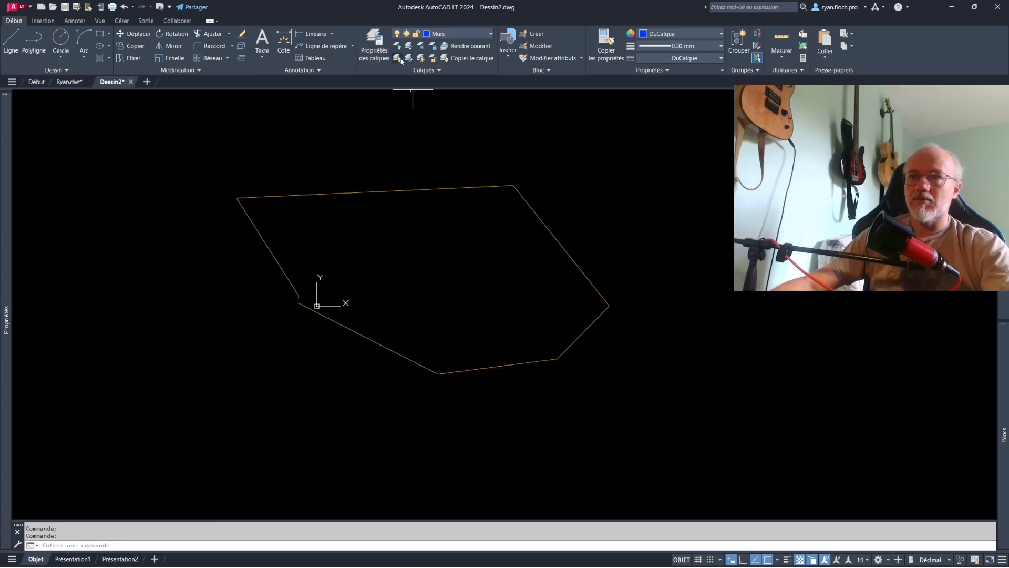
- Freeze the Terrasse layer to hide its polyline, and thaw it again
{"action": "left_click", "coordinate": [416, 34]}
{"action": "left_click", "coordinate": [408, 69]}
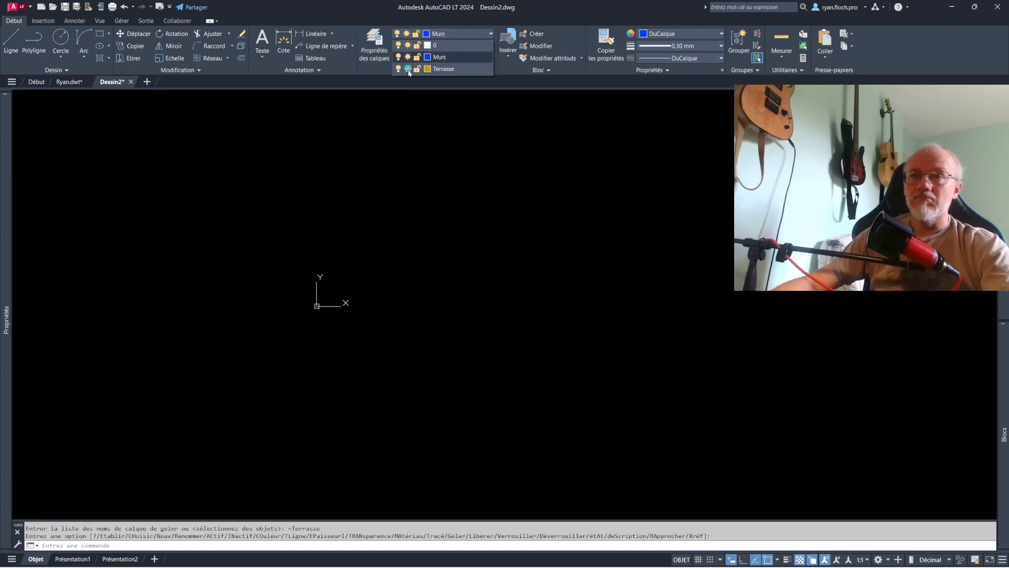
{"action": "left_click", "coordinate": [408, 71]}
{"action": "left_click", "coordinate": [399, 70]}
{"action": "left_click", "coordinate": [399, 70]}
{"action": "left_click", "coordinate": [408, 69]}
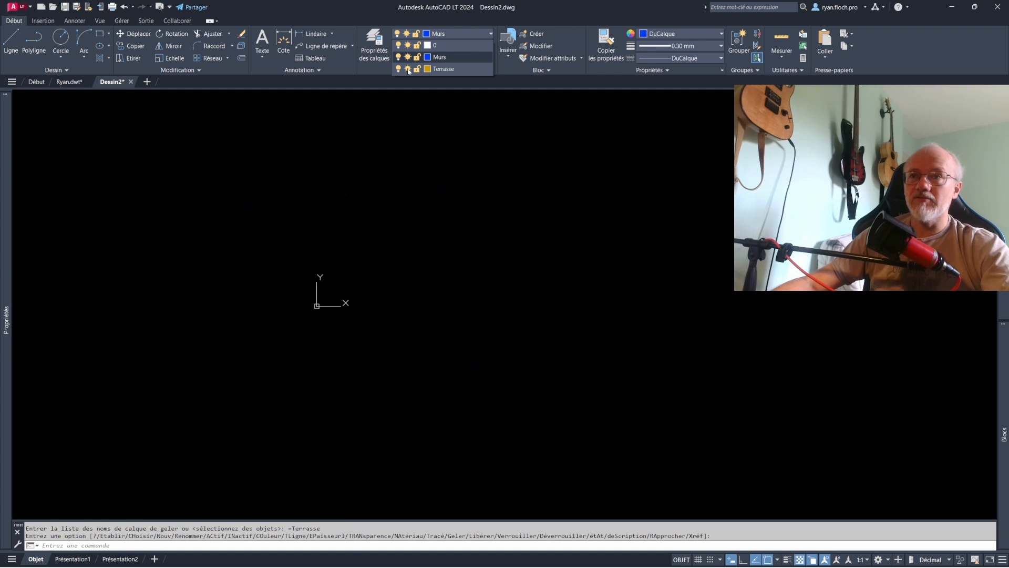
{"action": "left_click", "coordinate": [409, 70]}
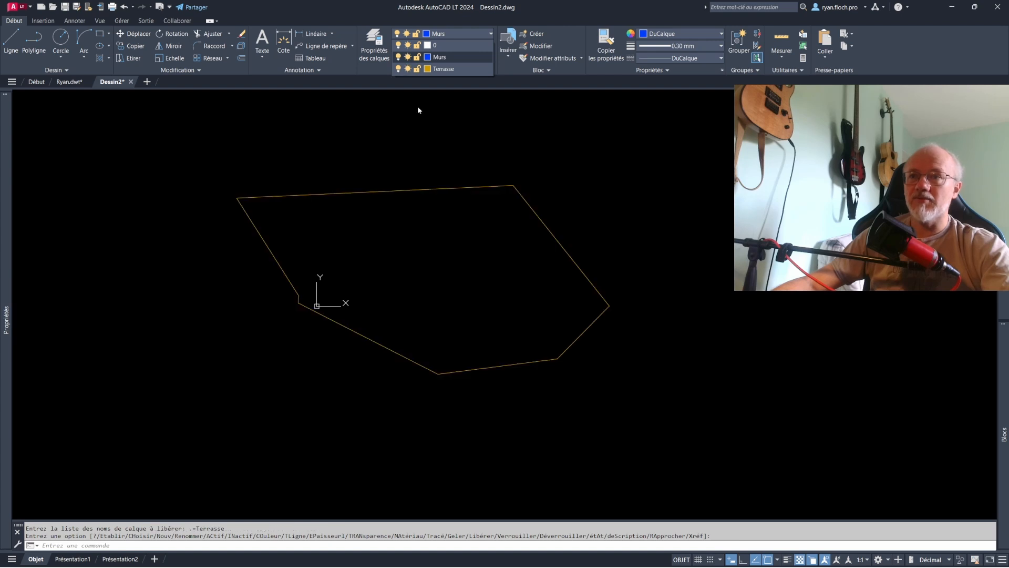
- Lock the Terrasse layer
{"action": "left_click", "coordinate": [418, 70]}
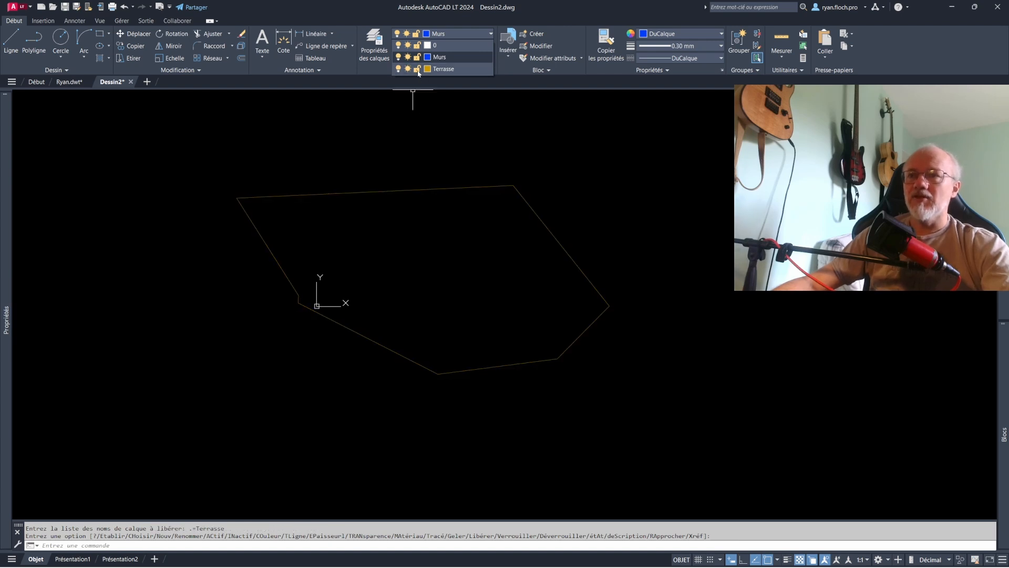
{"action": "left_click", "coordinate": [472, 193]}
{"action": "key", "text": "ctrl+z"}
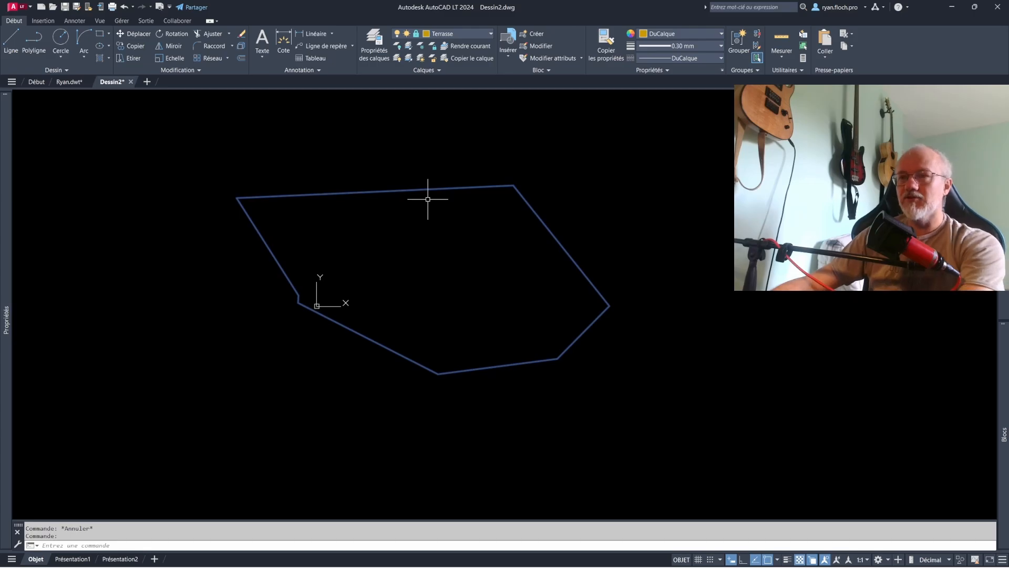
- Try to select and erase the polyline on the locked Terrasse layer, and cancel the Erase command
{"action": "left_click", "coordinate": [424, 188]}
{"action": "left_click", "coordinate": [420, 190]}
{"action": "left_click", "coordinate": [415, 190]}
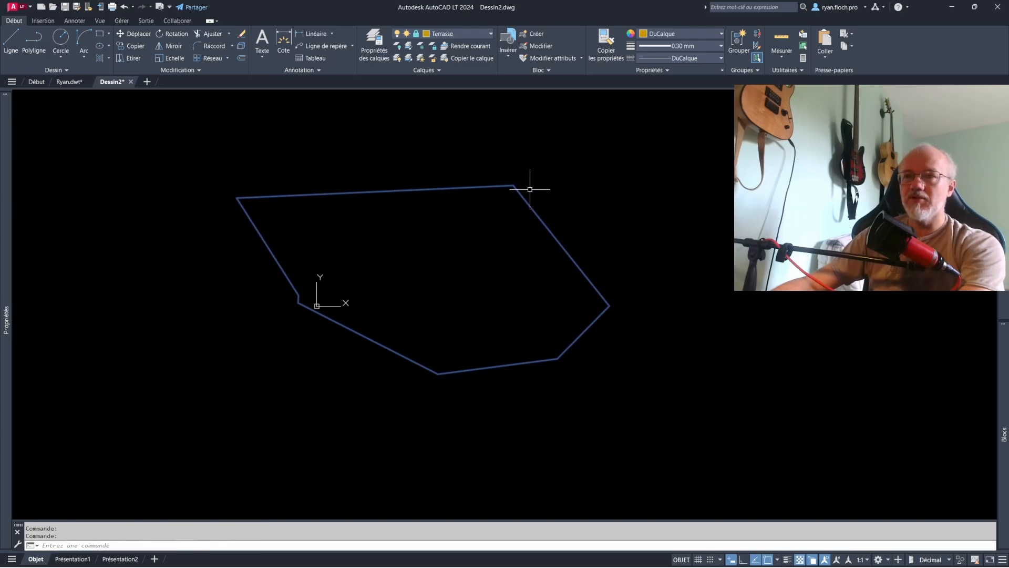
{"action": "key", "text": "Escape"}
{"action": "left_click", "coordinate": [587, 213]}
{"action": "left_click", "coordinate": [431, 280]}
{"action": "key", "text": "Delete"}
{"action": "left_click", "coordinate": [540, 218]}
{"action": "left_click", "coordinate": [489, 199]}
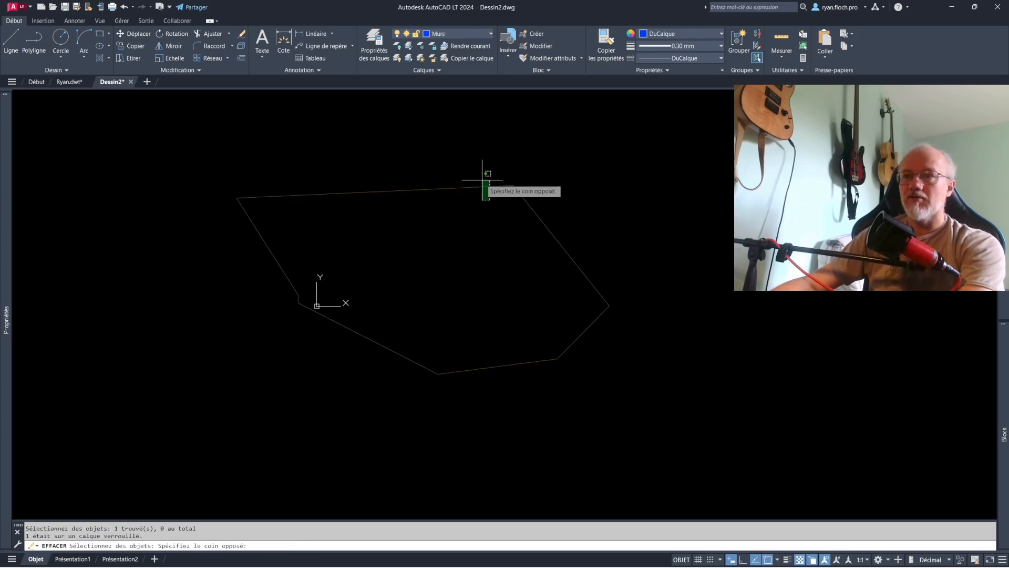
{"action": "left_click", "coordinate": [476, 181]}
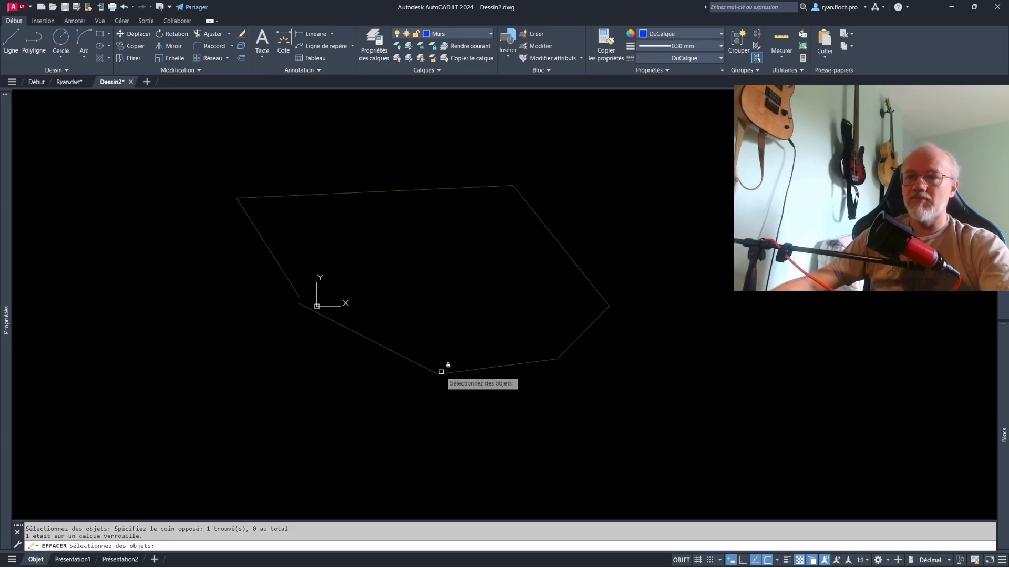
{"action": "key", "text": "Escape"}
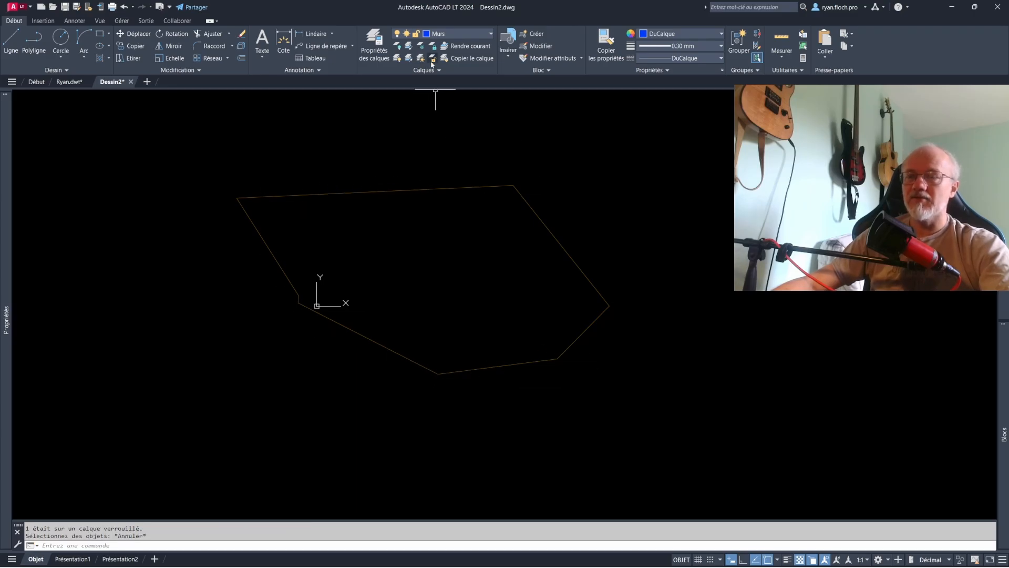
- Unlock the Terrasse layer
{"action": "left_click", "coordinate": [418, 36]}
{"action": "left_click", "coordinate": [417, 70]}
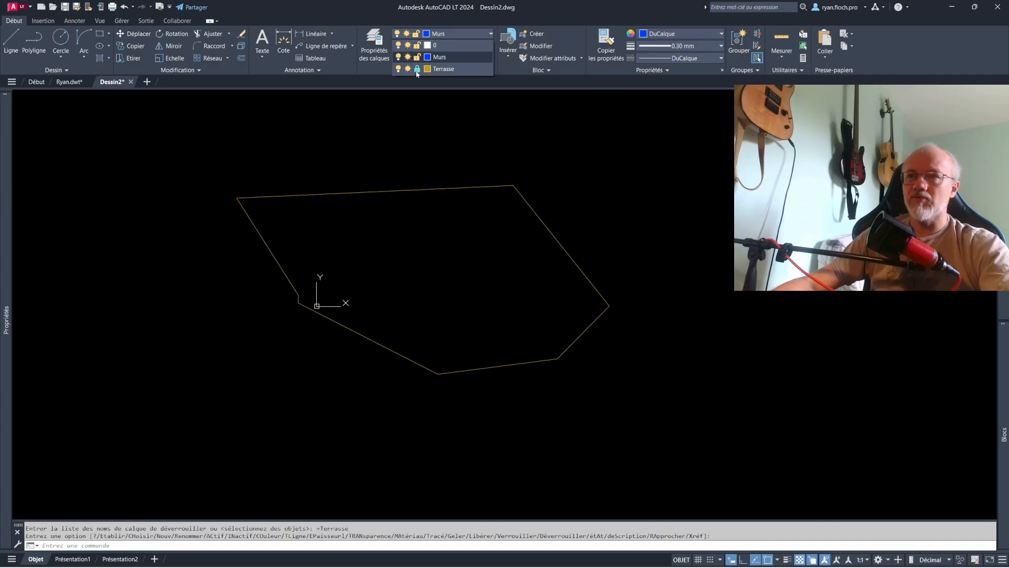
{"action": "left_click", "coordinate": [430, 127]}
- Set the Terrasse layer's transparency to 80 and close the layer properties manager
{"action": "left_click", "coordinate": [374, 44]}
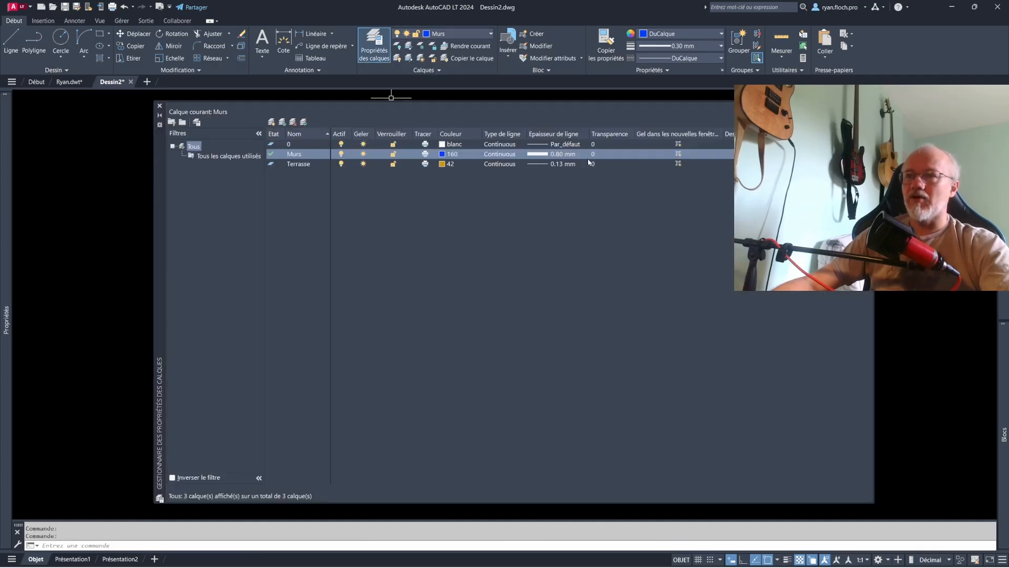
{"action": "left_click", "coordinate": [602, 155]}
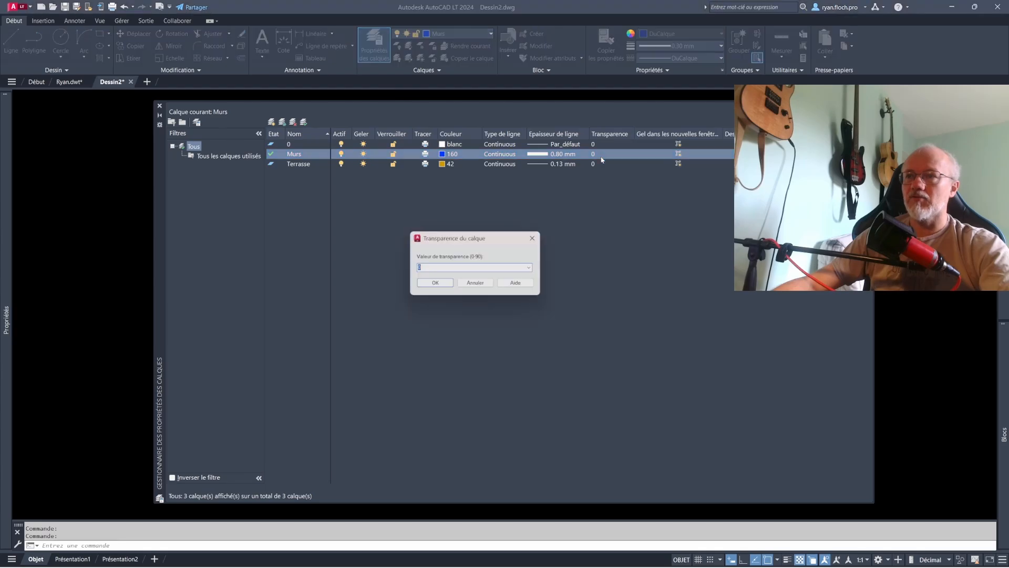
{"action": "key", "text": "Escape"}
{"action": "left_click", "coordinate": [605, 164]}
{"action": "left_click", "coordinate": [605, 164]}
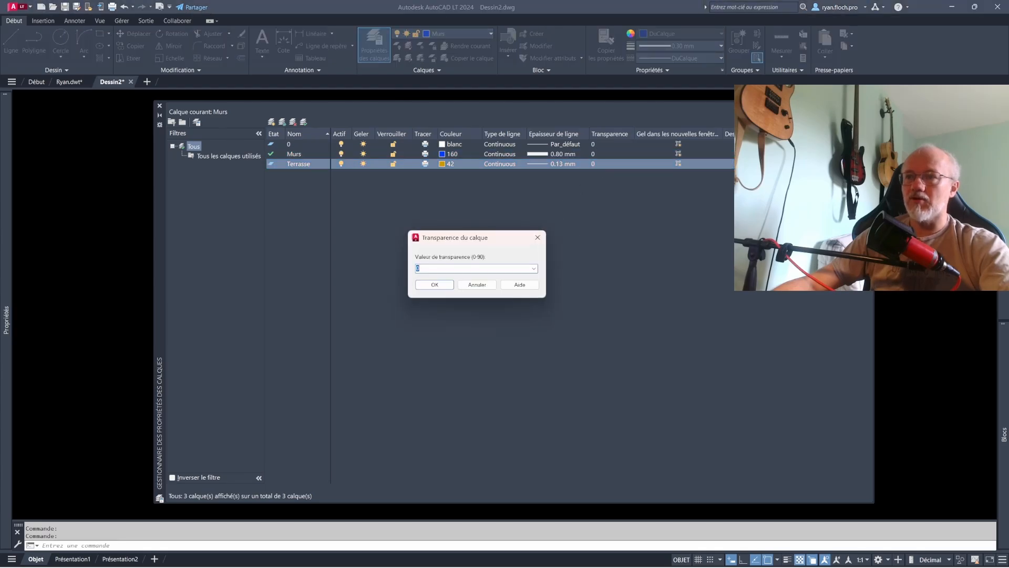
{"action": "type", "text": "80"}
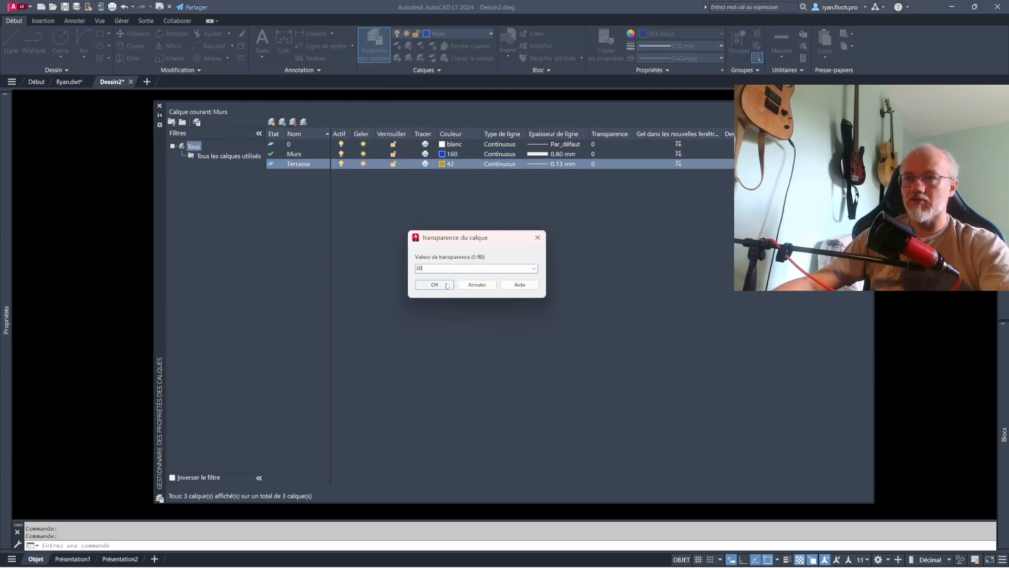
{"action": "key", "text": "Return"}
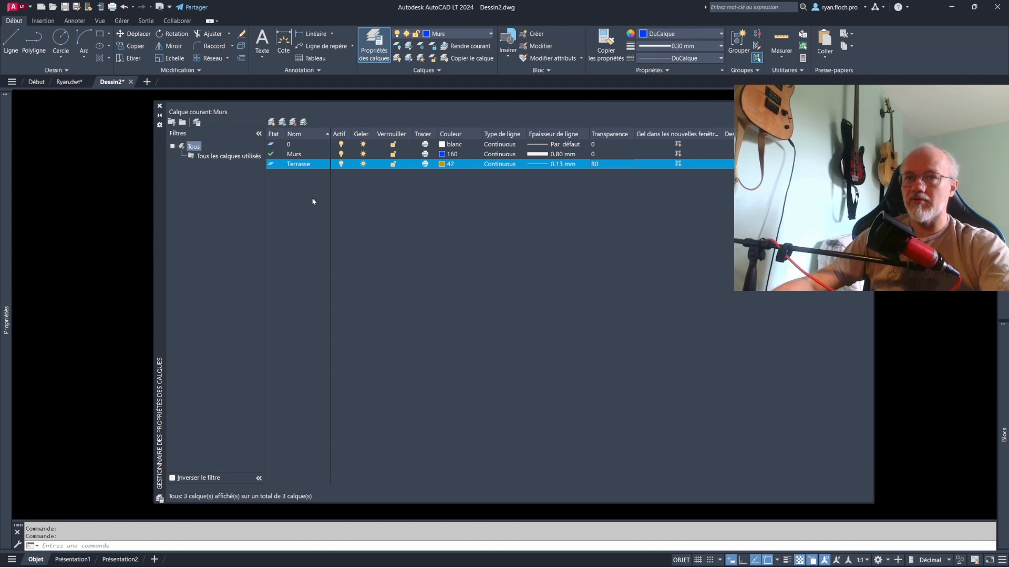
{"action": "left_click", "coordinate": [159, 106]}
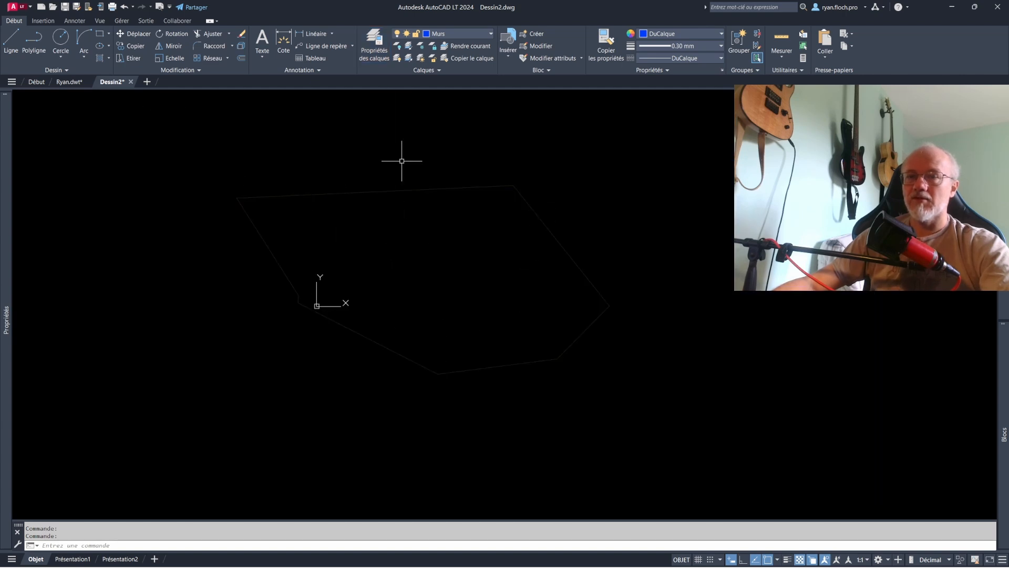
- Draw a line about 1187 units long at about 35.5° on the Murs layer, crossing the polyline's upper-right edge
{"action": "left_click", "coordinate": [11, 39]}
{"action": "left_click", "coordinate": [511, 243]}
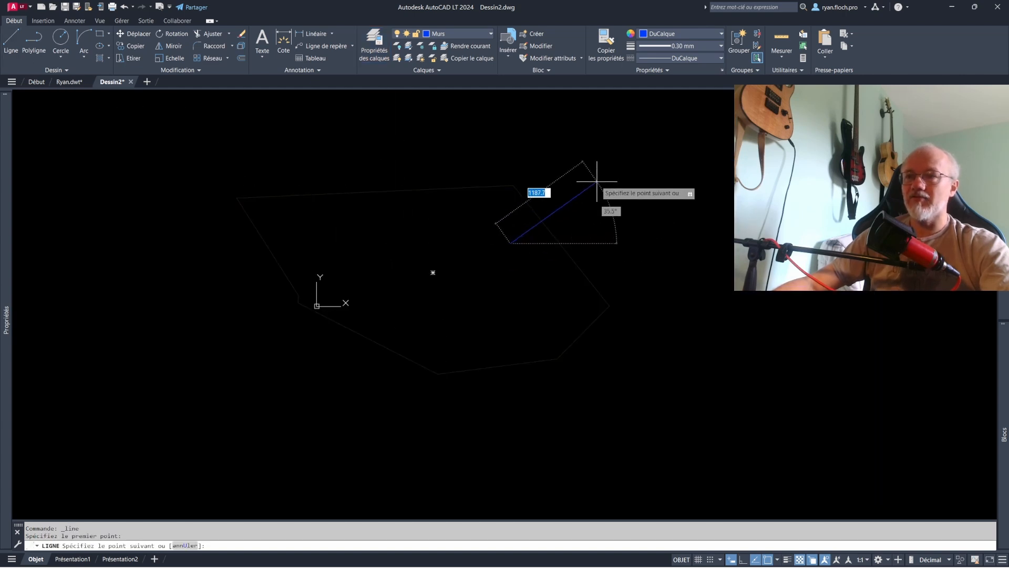
{"action": "left_click", "coordinate": [596, 182]}
{"action": "key", "text": "Escape"}
- Send the blue Murs line to the back of the draw order, behind the Terrasse polyline
{"action": "left_click", "coordinate": [555, 212]}
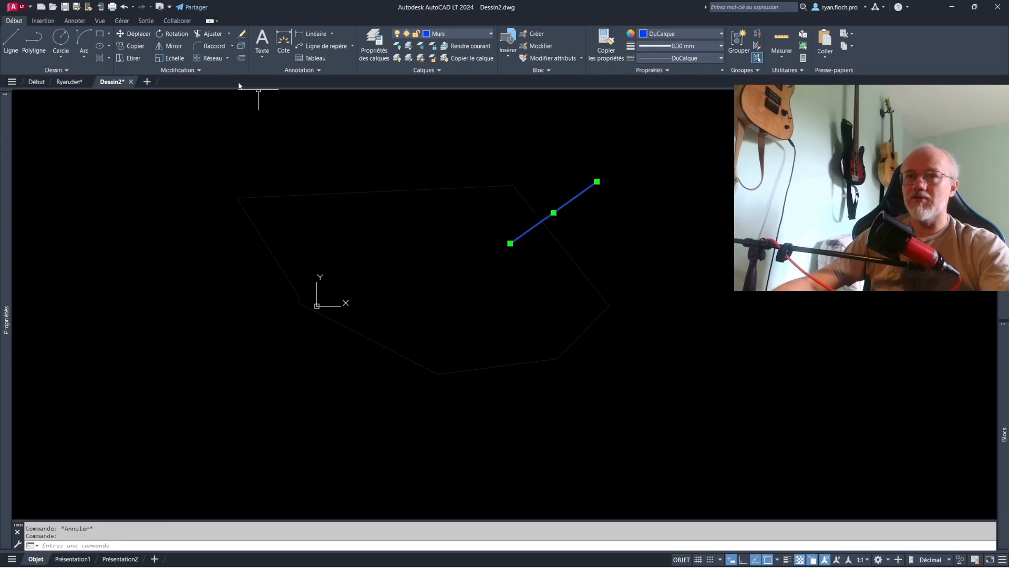
{"action": "left_click", "coordinate": [224, 69]}
{"action": "left_click", "coordinate": [208, 94]}
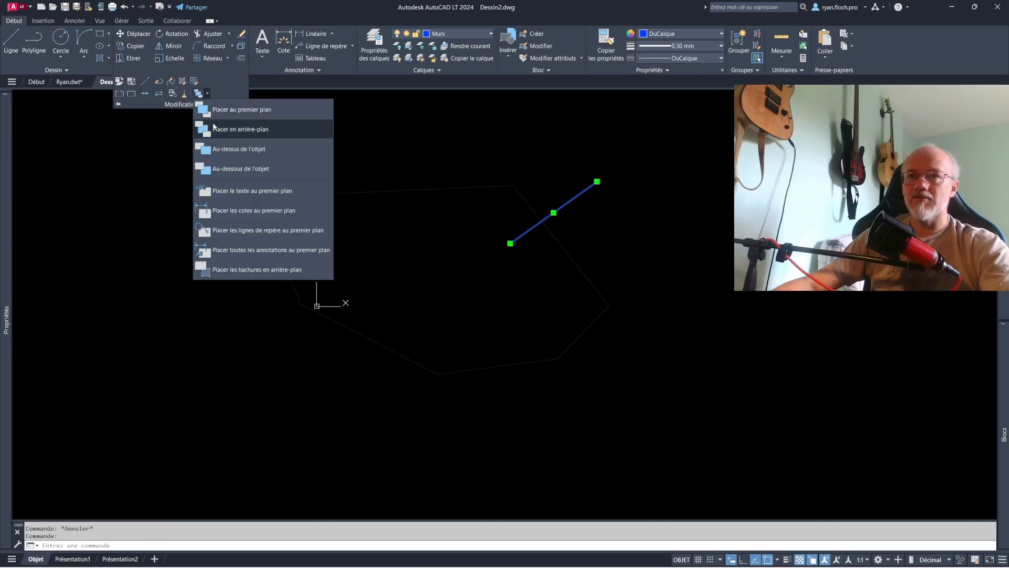
{"action": "left_click", "coordinate": [240, 129]}
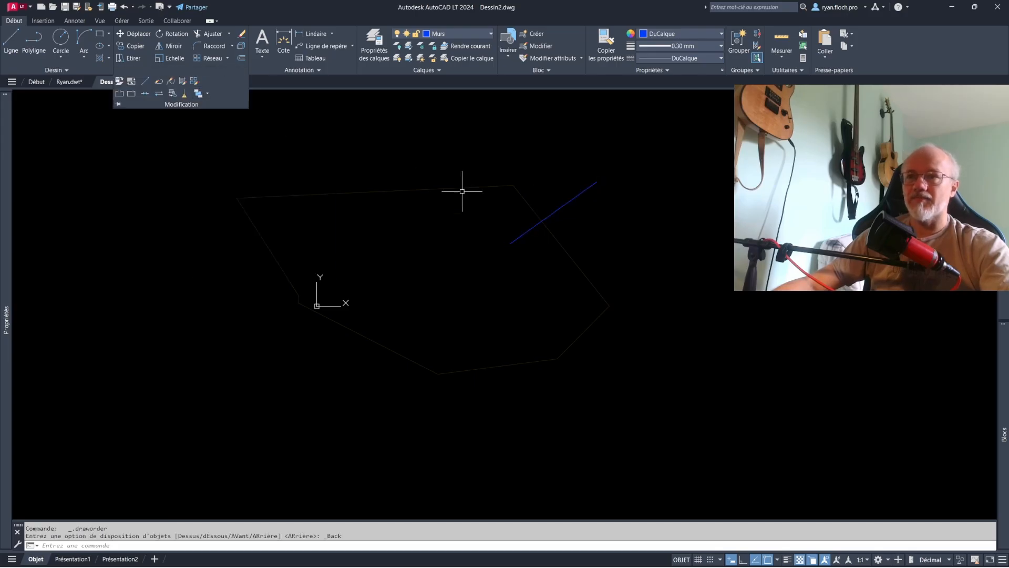
{"action": "scroll", "coordinate": [546, 217], "scroll_direction": "up", "scroll_amount": 4}
{"action": "scroll", "coordinate": [544, 232], "scroll_direction": "up", "scroll_amount": 3}
{"action": "scroll", "coordinate": [541, 275], "scroll_direction": "down", "scroll_amount": 5}
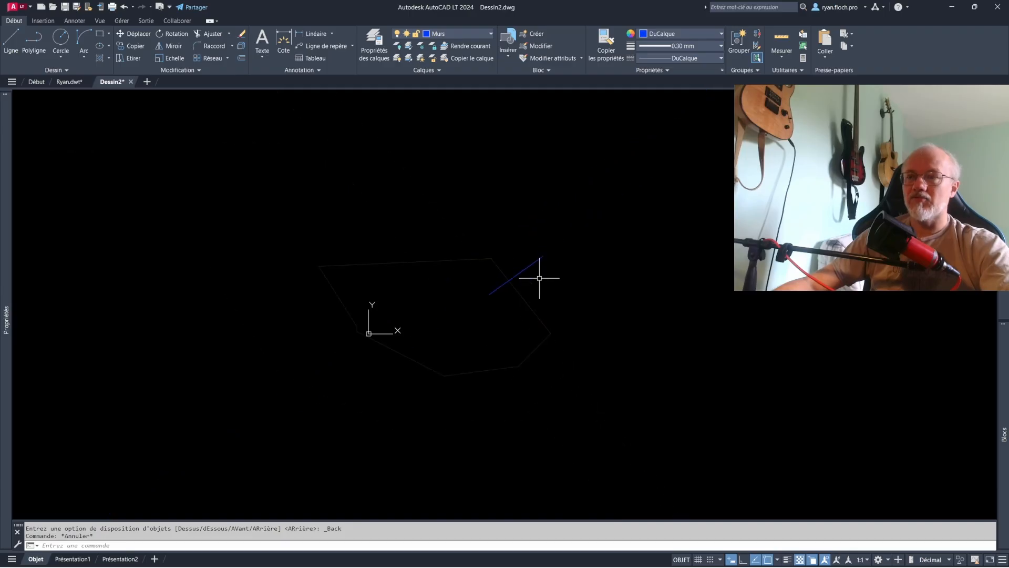
{"action": "scroll", "coordinate": [547, 261], "scroll_direction": "up", "scroll_amount": 2}
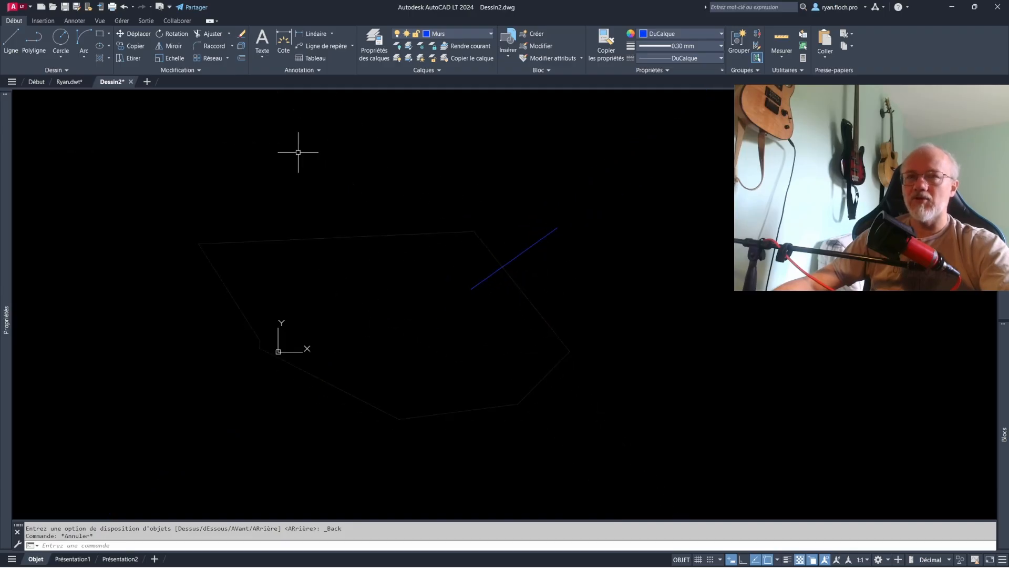
- Draw a single-segment polyline about 1016 units long at about 27° on the Murs layer, crossing the Terrasse outline below the first blue line
{"action": "left_click", "coordinate": [34, 41]}
{"action": "left_click", "coordinate": [473, 287]}
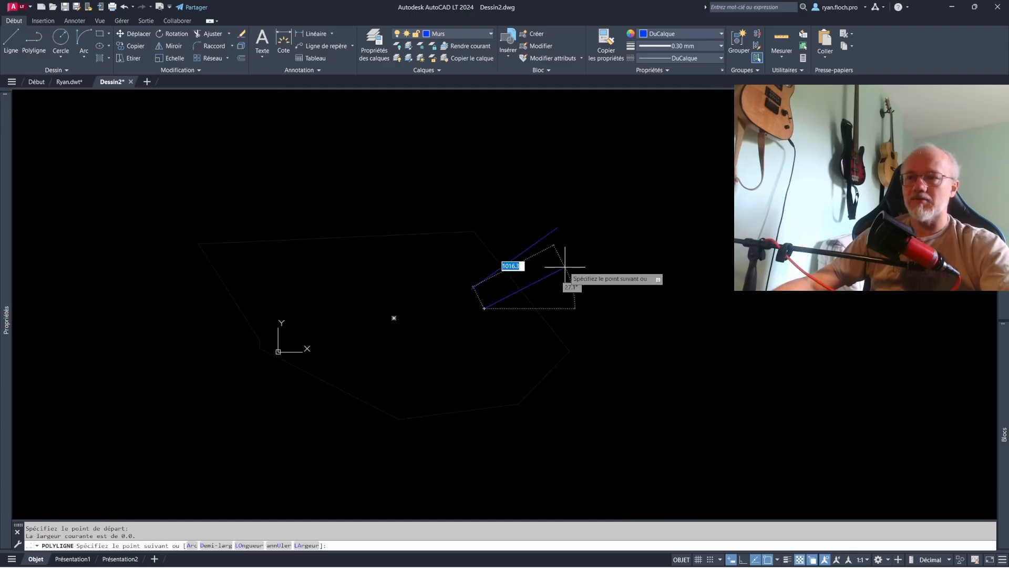
{"action": "left_click", "coordinate": [565, 265]}
{"action": "key", "text": "Return"}
- Set the Terrasse polyline's global width to 50, and increase it further until the outline forms a thick band
{"action": "left_click", "coordinate": [528, 298]}
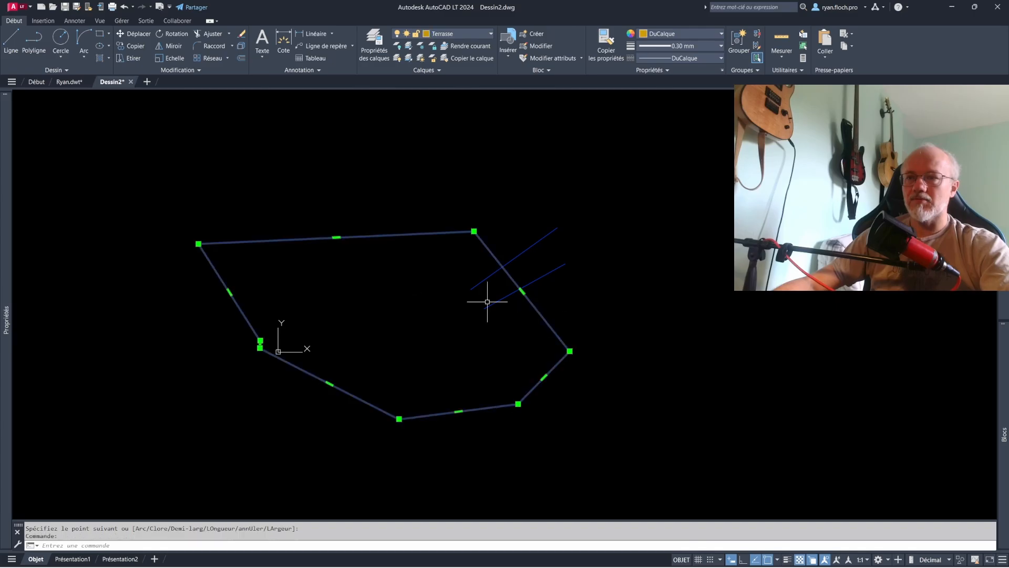
{"action": "mouse_move", "coordinate": [1, 245]}
{"action": "left_click", "coordinate": [158, 303]}
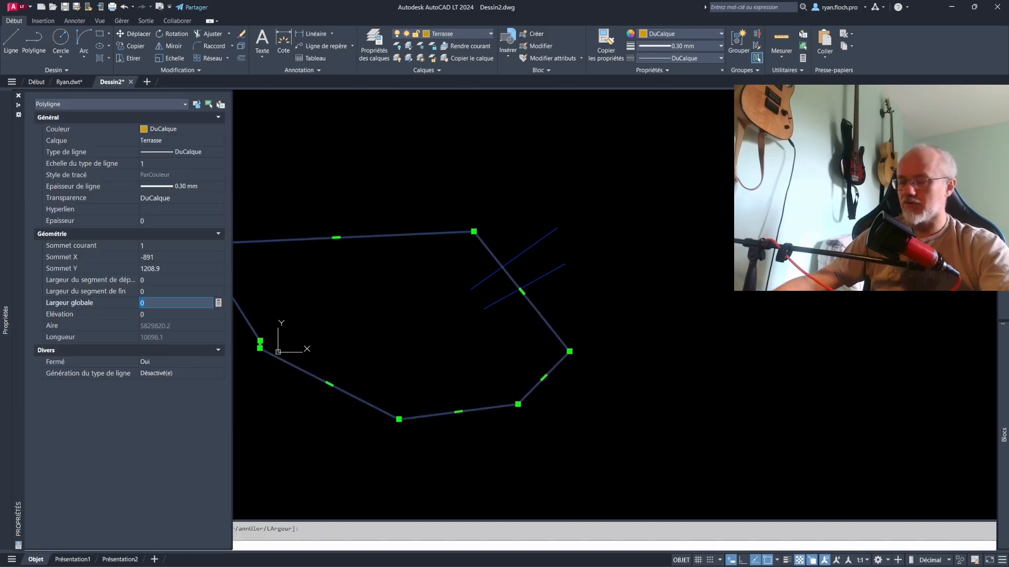
{"action": "type", "text": "50"}
{"action": "left_click", "coordinate": [166, 310]}
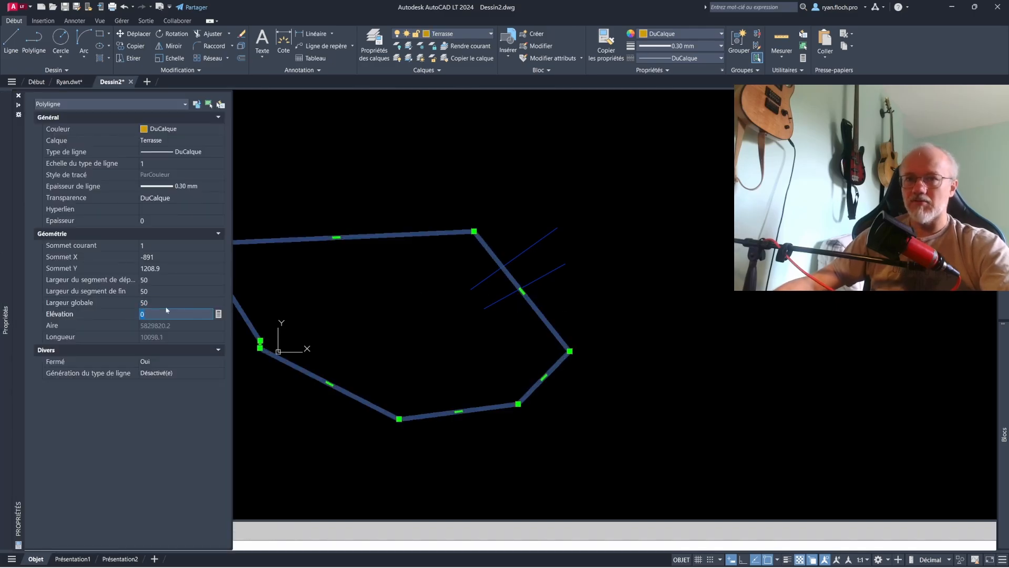
{"action": "left_click", "coordinate": [166, 303]}
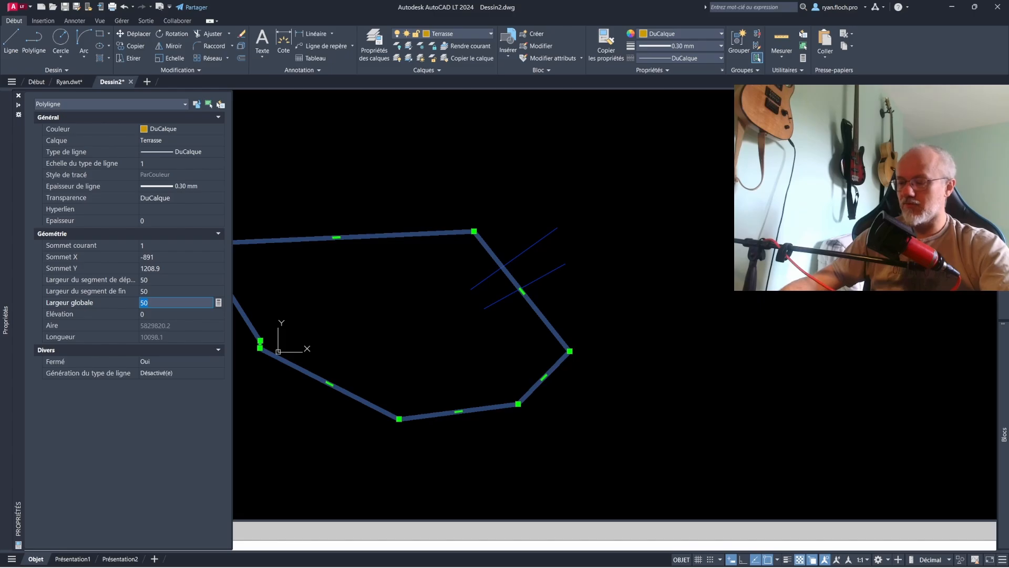
{"action": "type", "text": "20"}
{"action": "key", "text": "Return"}
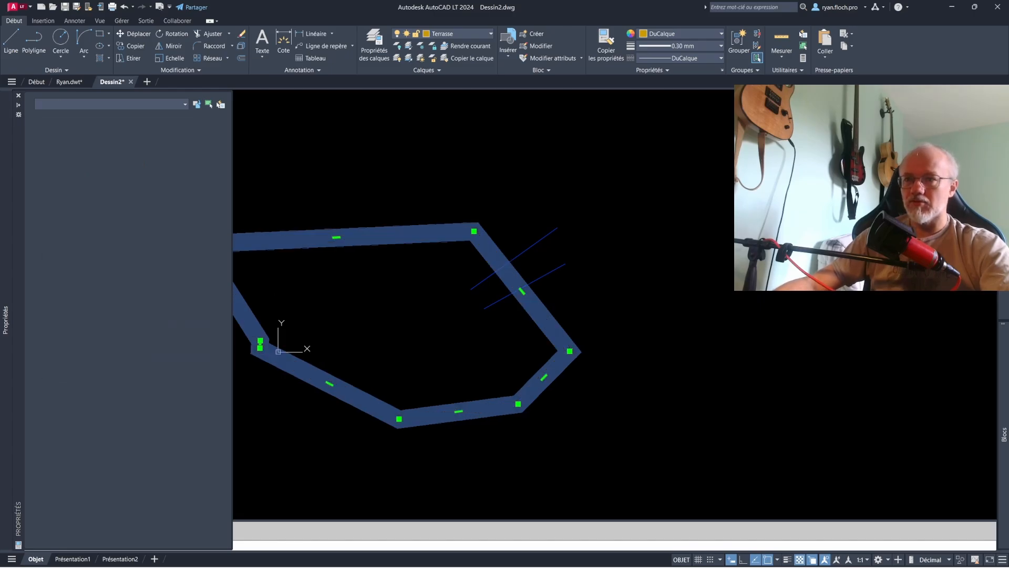
{"action": "key", "text": "Escape"}
{"action": "scroll", "coordinate": [527, 284], "scroll_direction": "up", "scroll_amount": 3}
{"action": "scroll", "coordinate": [534, 282], "scroll_direction": "down", "scroll_amount": 3}
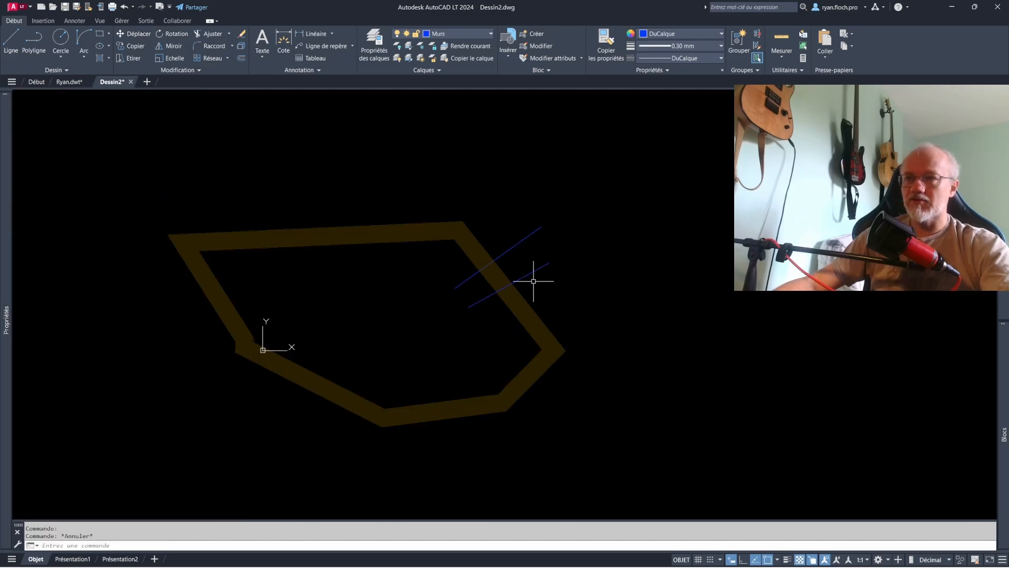
- Set the Terrasse layer's transparency to 0 and close the layer properties manager
{"action": "left_click", "coordinate": [374, 45]}
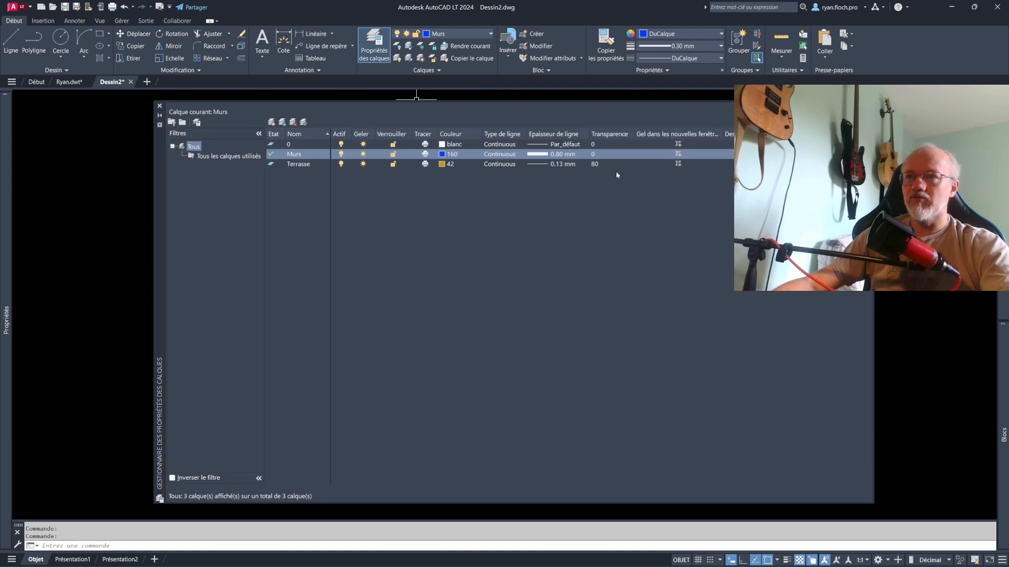
{"action": "left_click", "coordinate": [607, 163]}
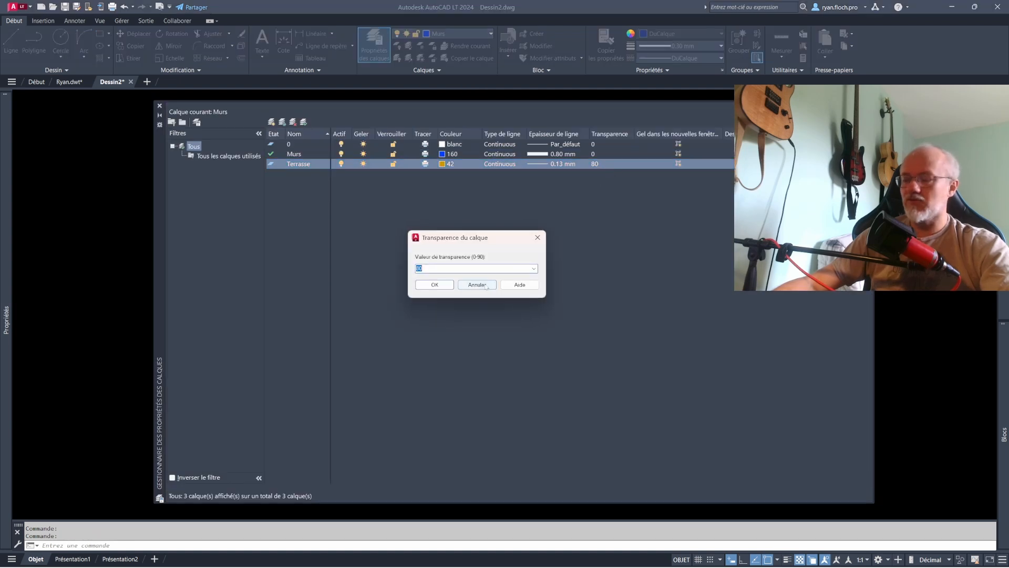
{"action": "type", "text": "0"}
{"action": "key", "text": "Return"}
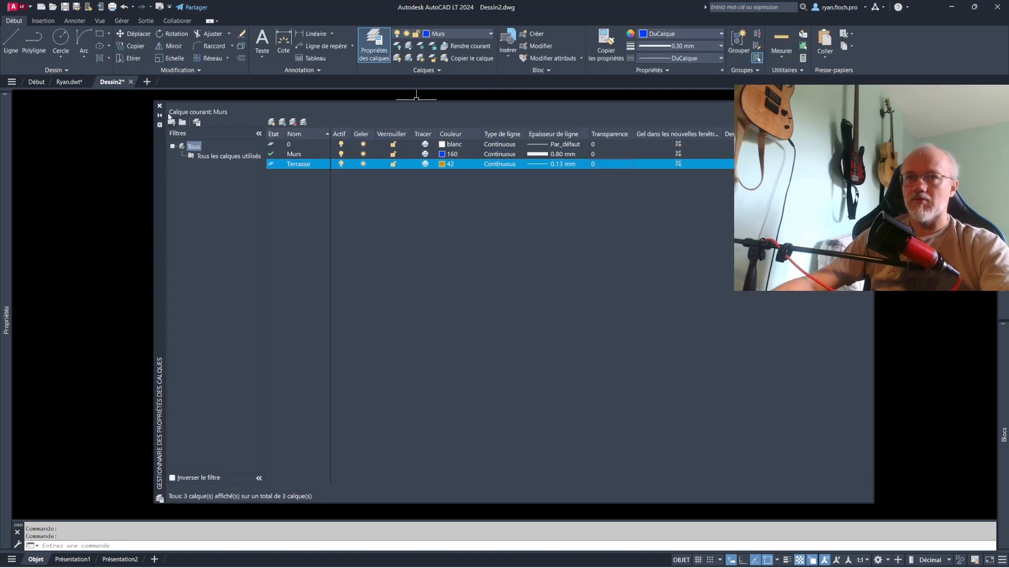
{"action": "left_click", "coordinate": [159, 106]}
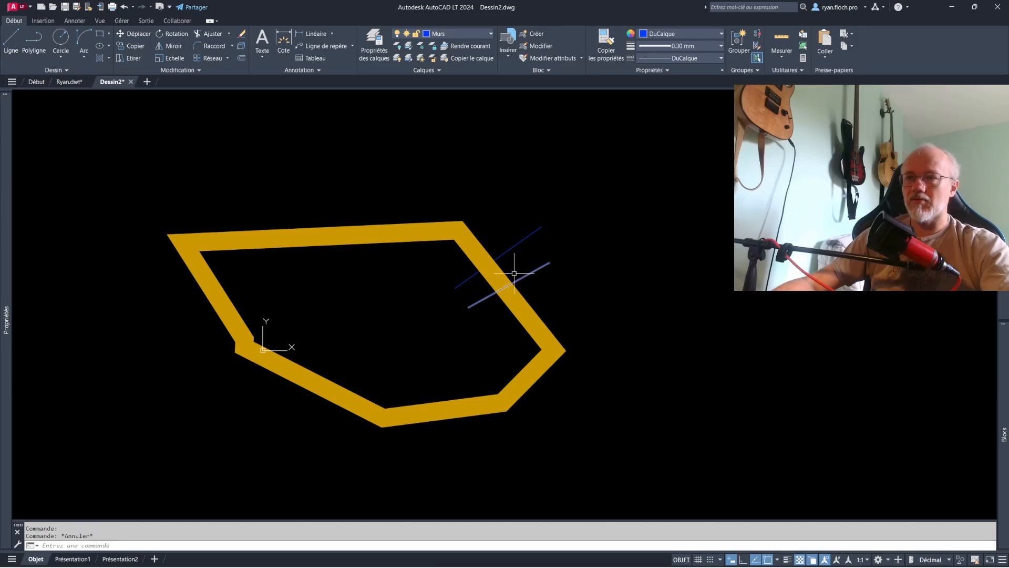
- Send the lower blue Murs polyline to the back of the draw order, behind the Terrasse band
{"action": "scroll", "coordinate": [494, 268], "scroll_direction": "up", "scroll_amount": 4}
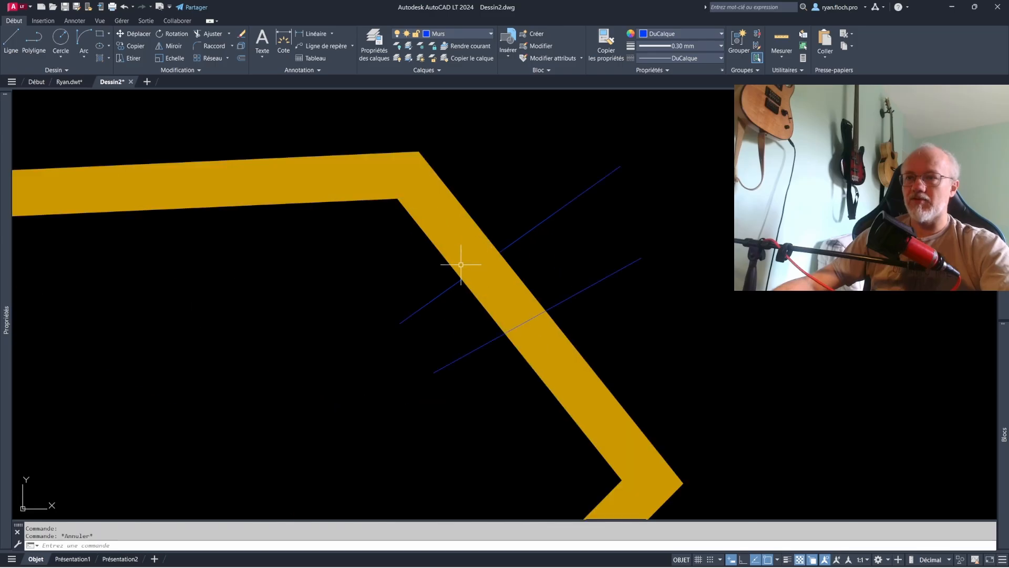
{"action": "left_click", "coordinate": [575, 294]}
{"action": "scroll", "coordinate": [619, 315], "scroll_direction": "down", "scroll_amount": 2}
{"action": "left_click", "coordinate": [208, 70]}
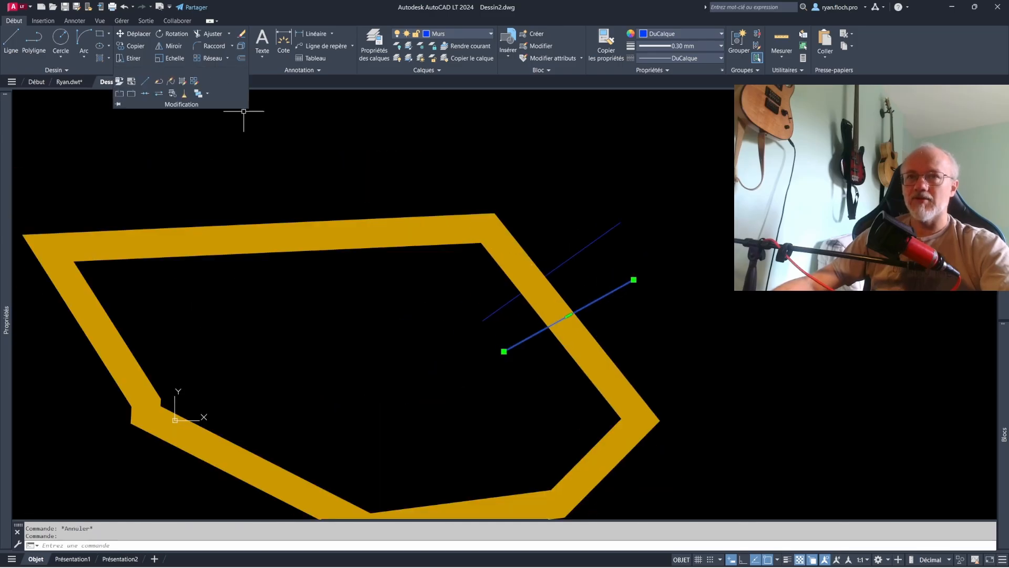
{"action": "left_click", "coordinate": [207, 93]}
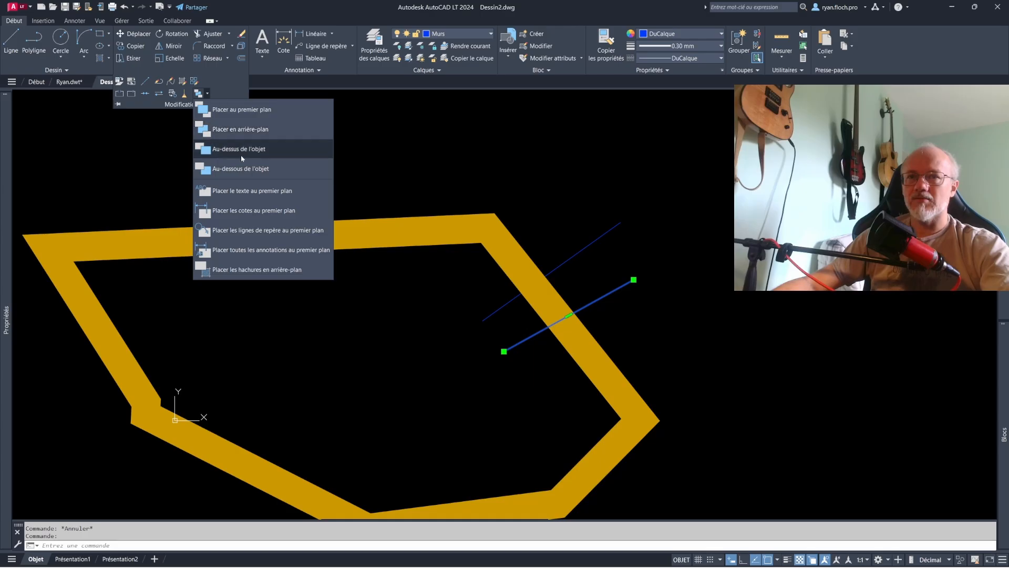
{"action": "left_click", "coordinate": [243, 135]}
{"action": "key", "text": "Escape"}
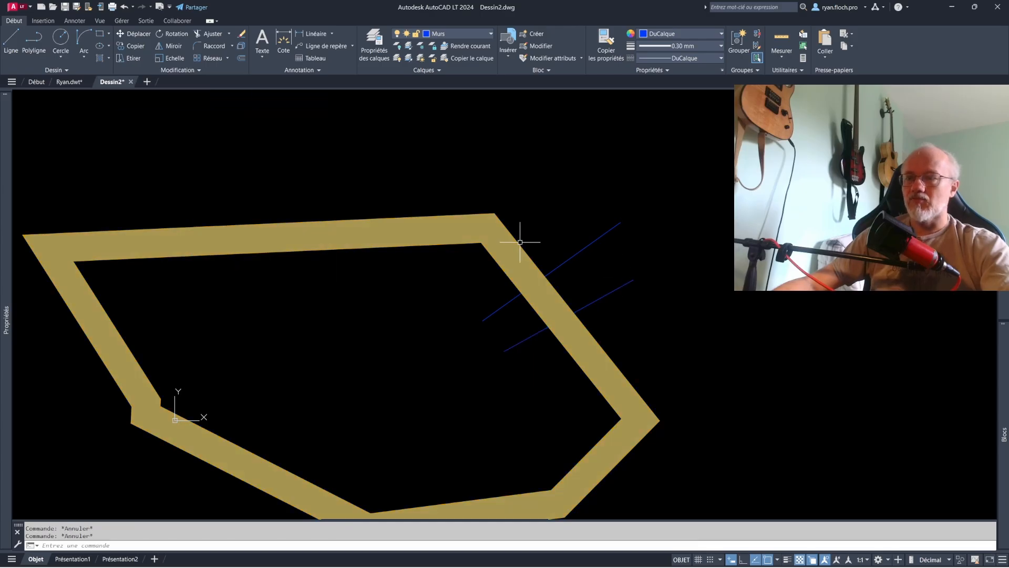
- Set the Terrasse layer's transparency to 50 and close the layer properties manager
{"action": "scroll", "coordinate": [531, 239], "scroll_direction": "down", "scroll_amount": 4}
{"action": "left_click", "coordinate": [540, 230]}
{"action": "left_click", "coordinate": [510, 227]}
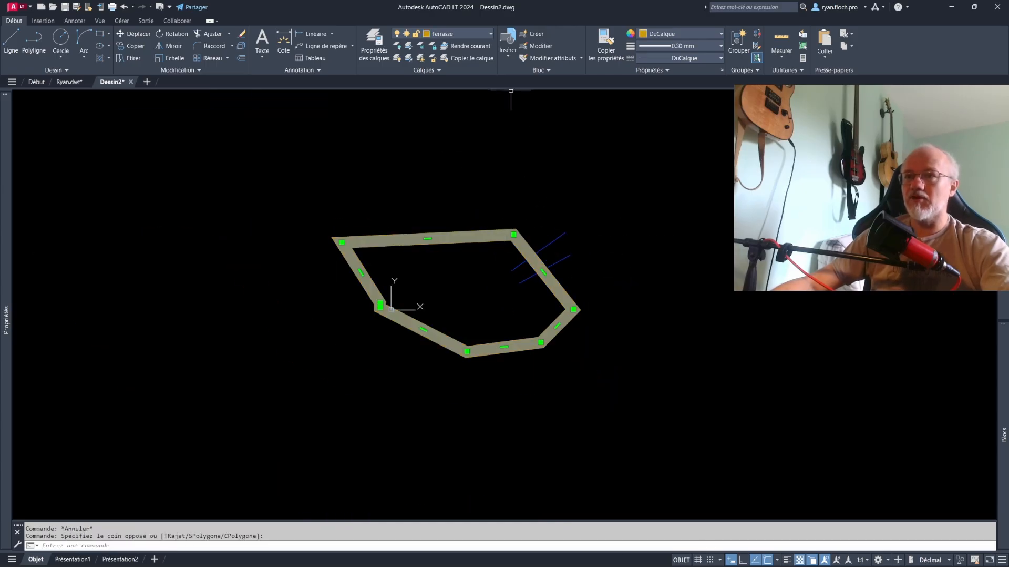
{"action": "scroll", "coordinate": [536, 242], "scroll_direction": "up", "scroll_amount": 4}
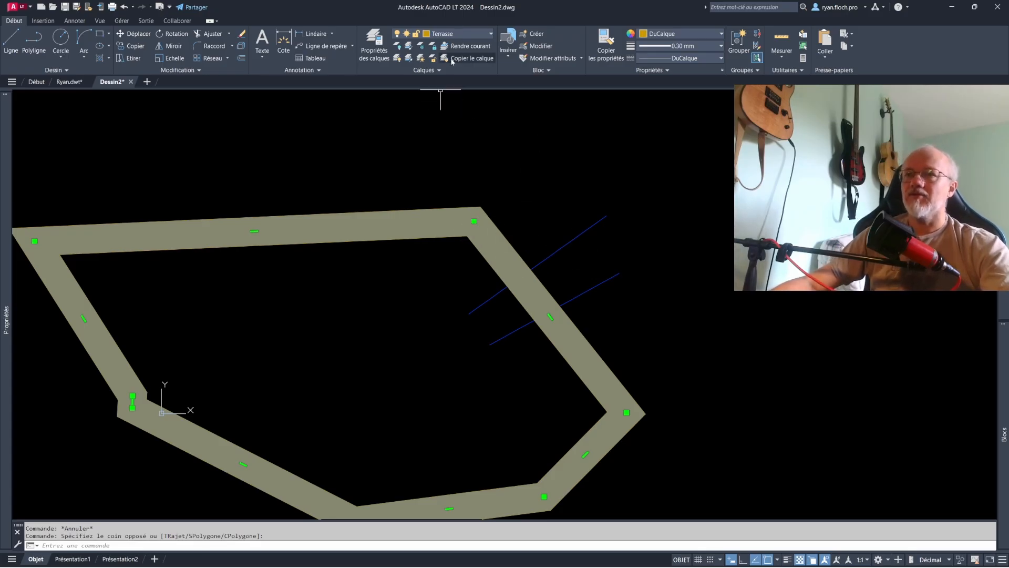
{"action": "left_click", "coordinate": [374, 45]}
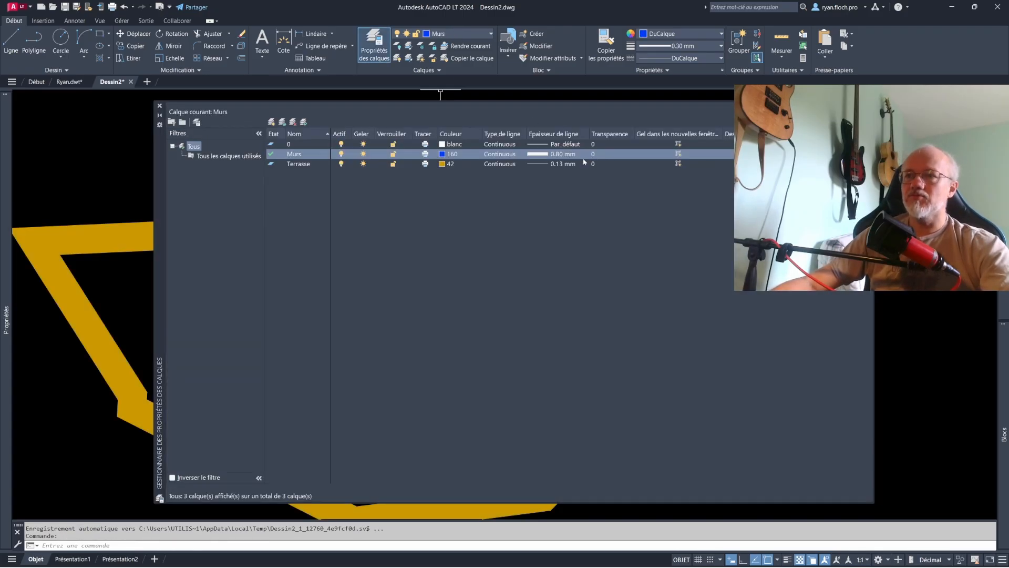
{"action": "left_click", "coordinate": [620, 158]}
{"action": "key", "text": "Escape"}
{"action": "left_click", "coordinate": [610, 165]}
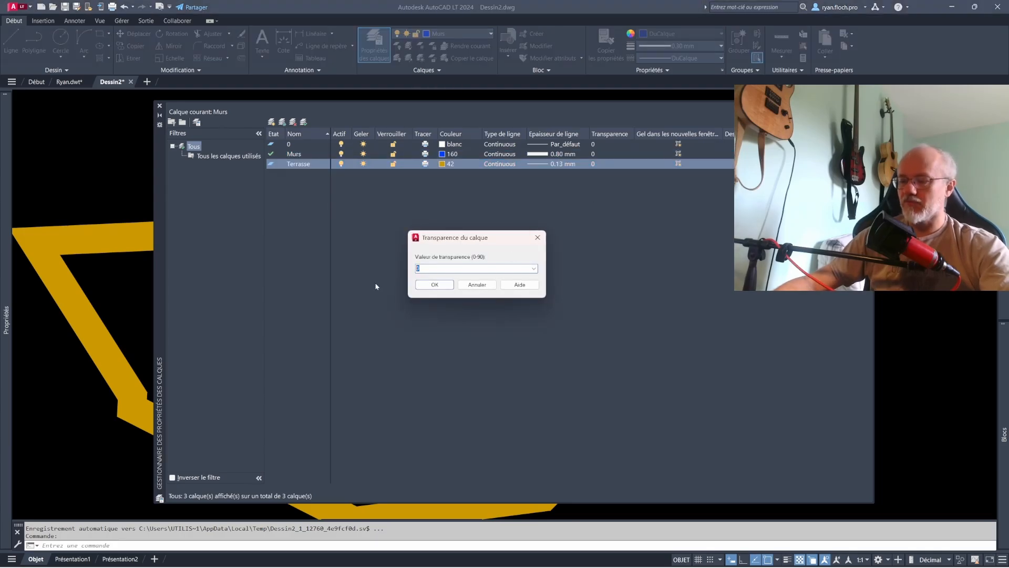
{"action": "key", "text": "Return"}
{"action": "left_click", "coordinate": [159, 106]}
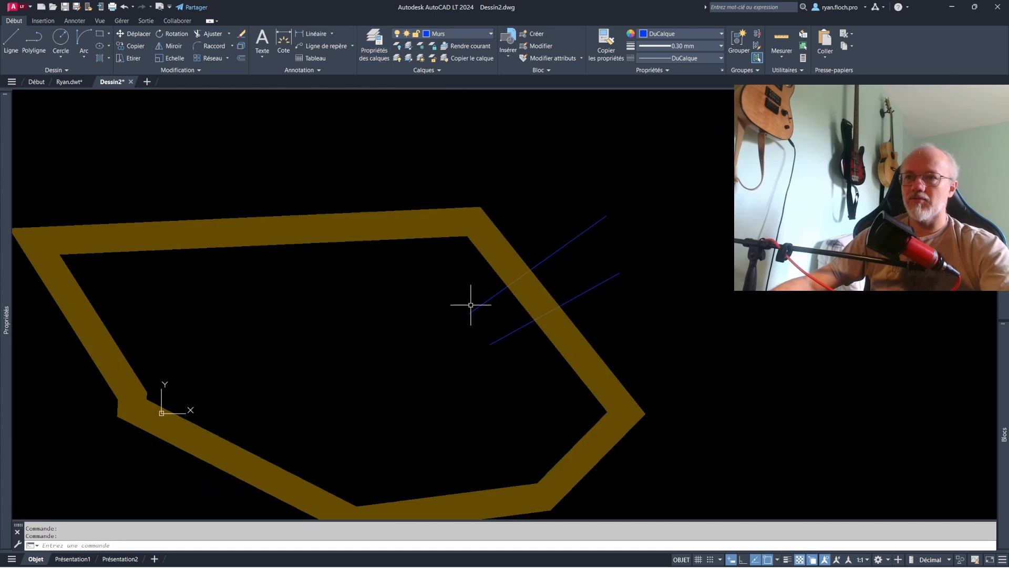
{"action": "scroll", "coordinate": [525, 335], "scroll_direction": "down", "scroll_amount": 2}
{"action": "scroll", "coordinate": [526, 330], "scroll_direction": "up", "scroll_amount": 3}
{"action": "scroll", "coordinate": [504, 322], "scroll_direction": "down", "scroll_amount": 4}
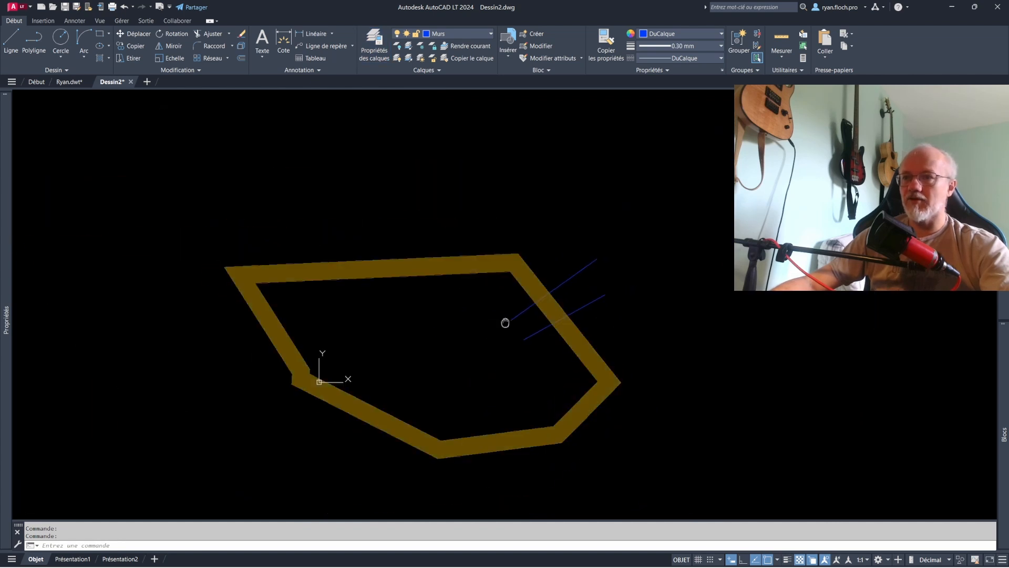
- Review the layers' settings in the layer properties manager and close it
{"action": "left_click", "coordinate": [370, 42]}
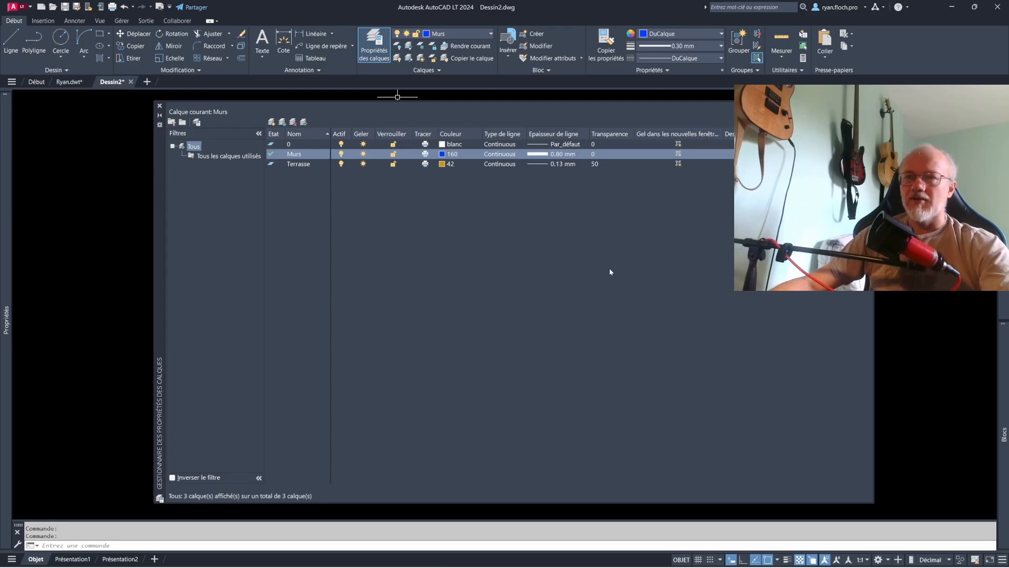
{"action": "left_click", "coordinate": [160, 107]}
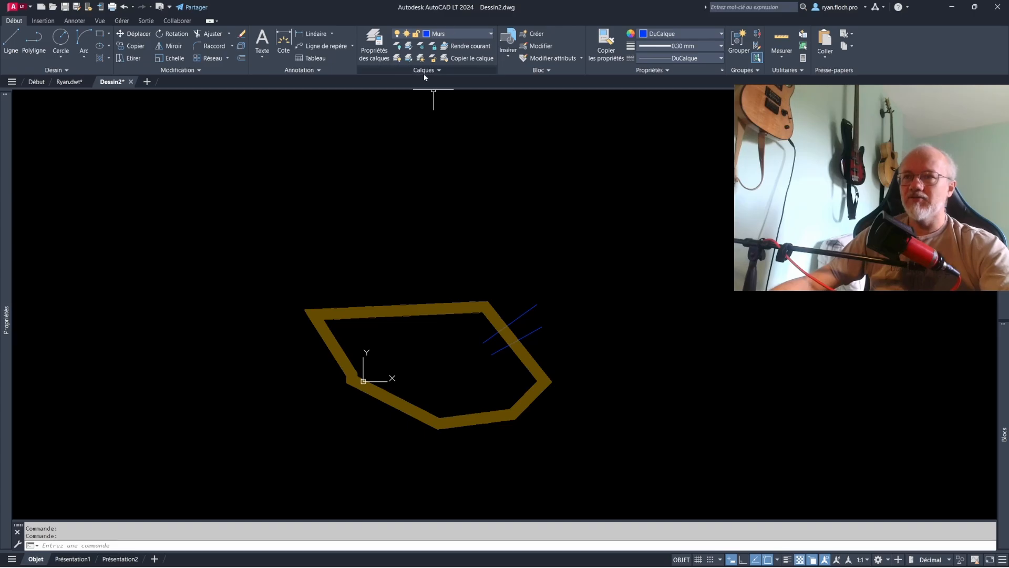
{"action": "key", "text": "Escape"}
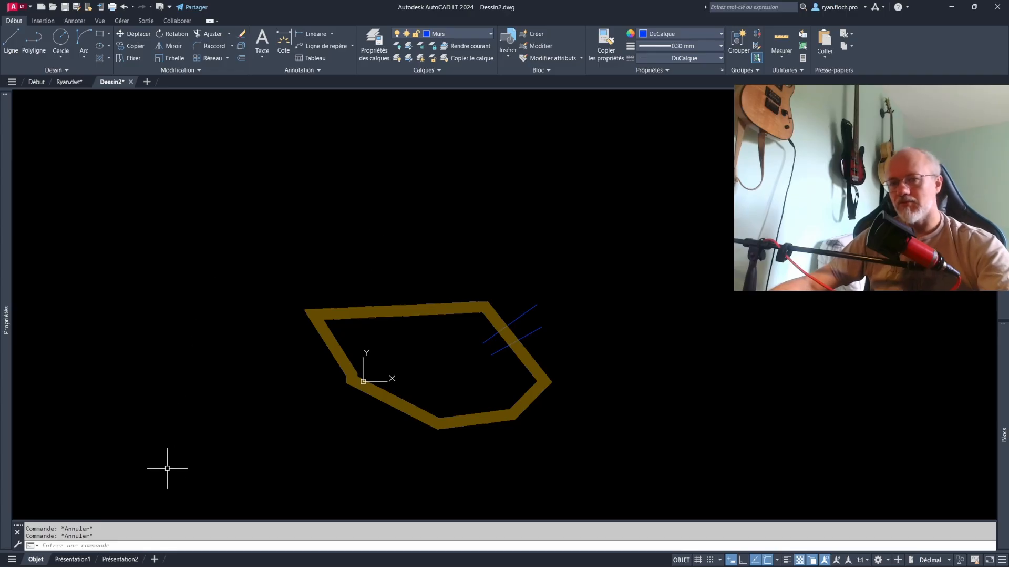
- Switch to the Ryan.dwt drawing and make Fenêtres the current layer
{"action": "left_click", "coordinate": [66, 83]}
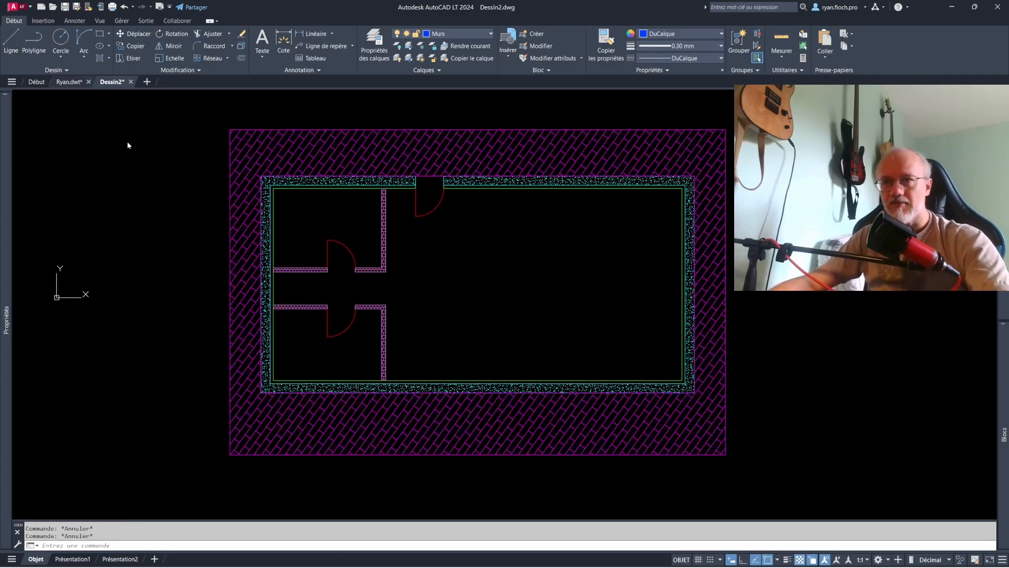
{"action": "scroll", "coordinate": [463, 253], "scroll_direction": "up", "scroll_amount": 1}
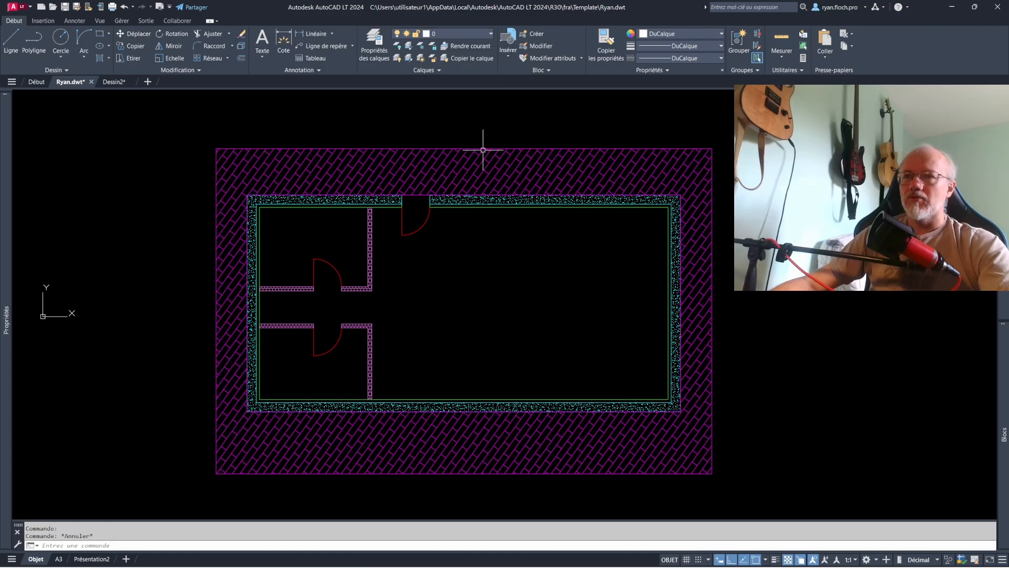
{"action": "key", "text": "Escape"}
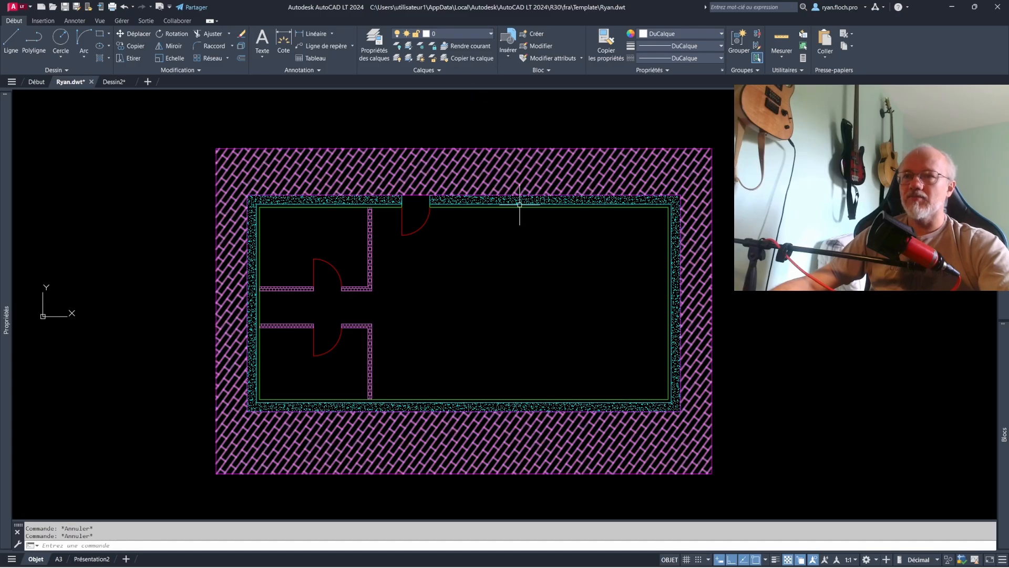
{"action": "left_click", "coordinate": [450, 31]}
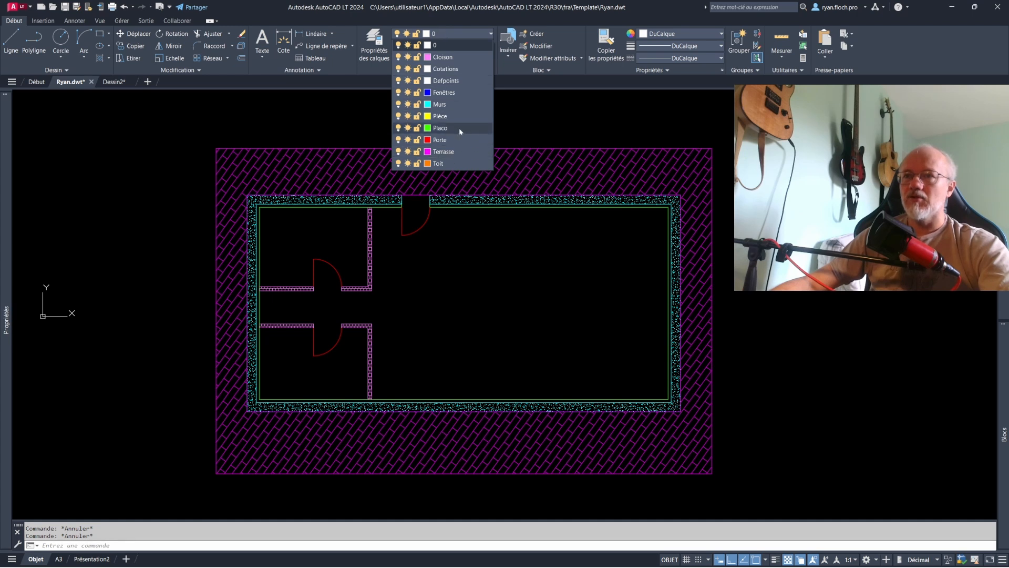
{"action": "left_click", "coordinate": [452, 93]}
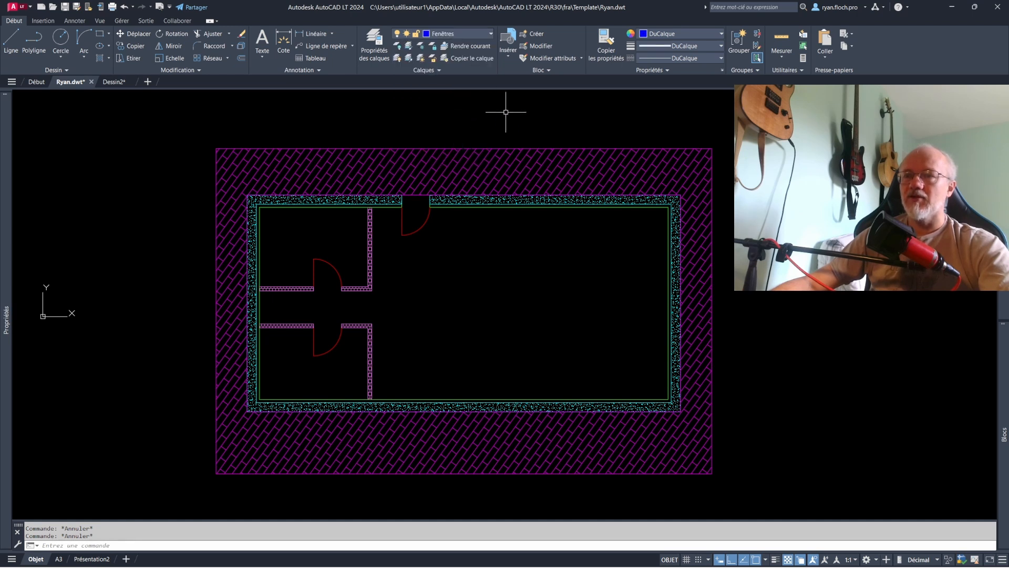
- Draw a rough four-segment trial polyline on the Fenêtres layer inside the large room of the floor plan
{"action": "left_click", "coordinate": [34, 42]}
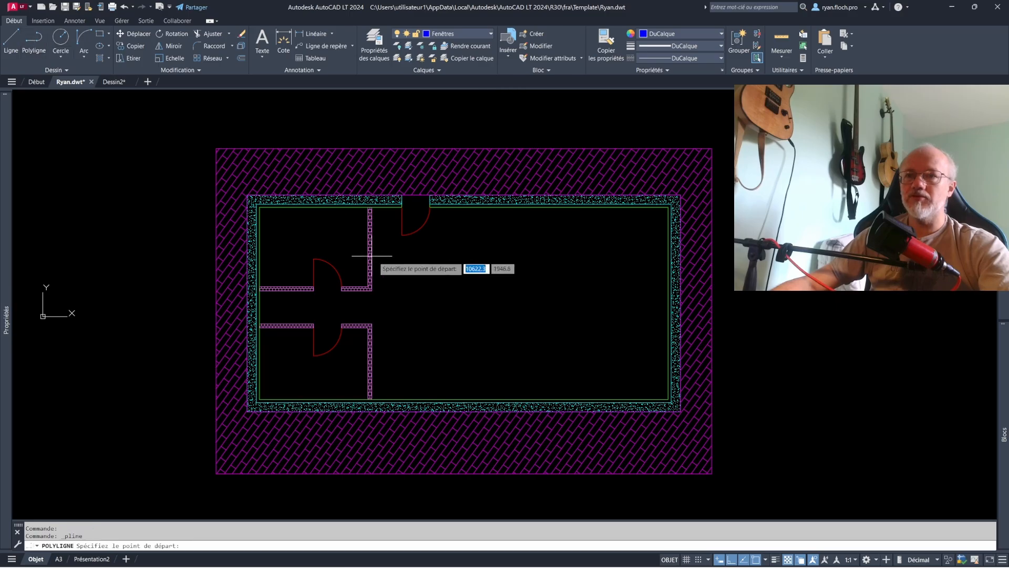
{"action": "left_click", "coordinate": [402, 267]}
{"action": "left_click", "coordinate": [500, 268]}
{"action": "left_click", "coordinate": [506, 326]}
{"action": "left_click", "coordinate": [446, 326]}
{"action": "left_click", "coordinate": [446, 254]}
{"action": "key", "text": "Escape"}
- Delete the trial blue polyline from the large room
{"action": "left_click", "coordinate": [538, 349]}
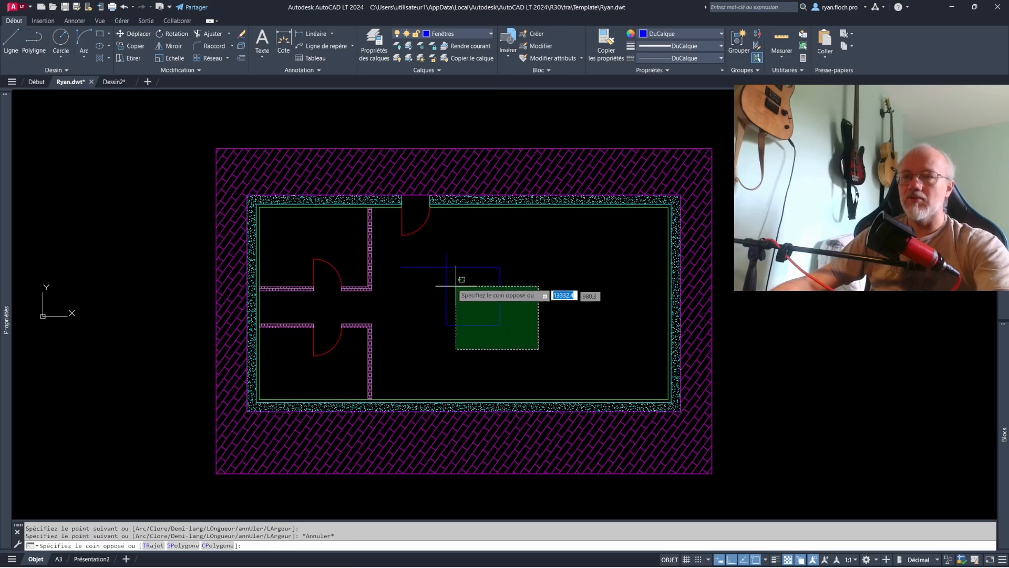
{"action": "left_click", "coordinate": [456, 286]}
{"action": "key", "text": "Delete"}
{"action": "key", "text": "Escape"}
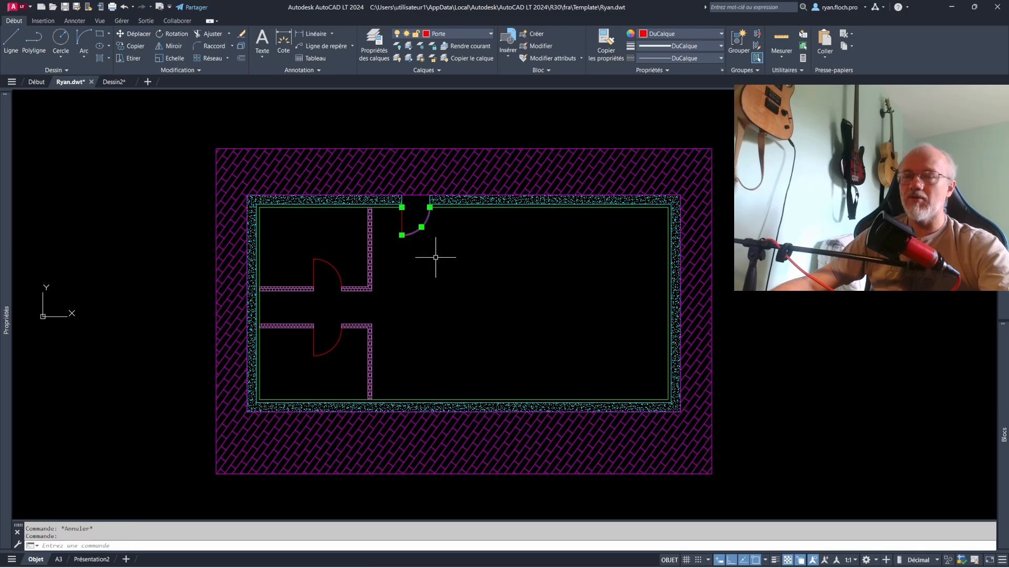
- Make Porte the current layer by taking it from the entrance door in the upper wall, and clear the selection
{"action": "key", "text": "Escape"}
{"action": "key", "text": "Escape"}
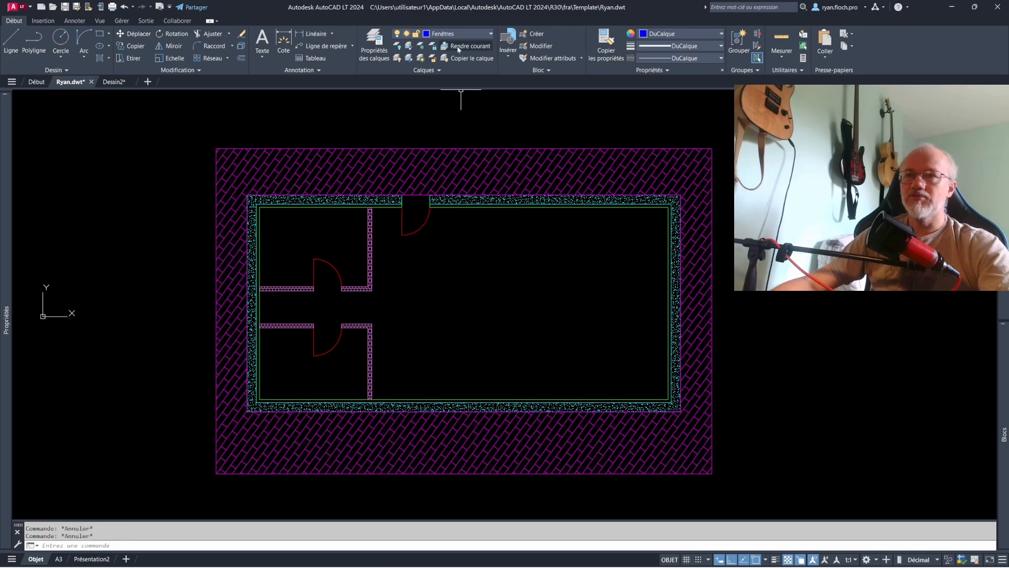
{"action": "left_click", "coordinate": [423, 222]}
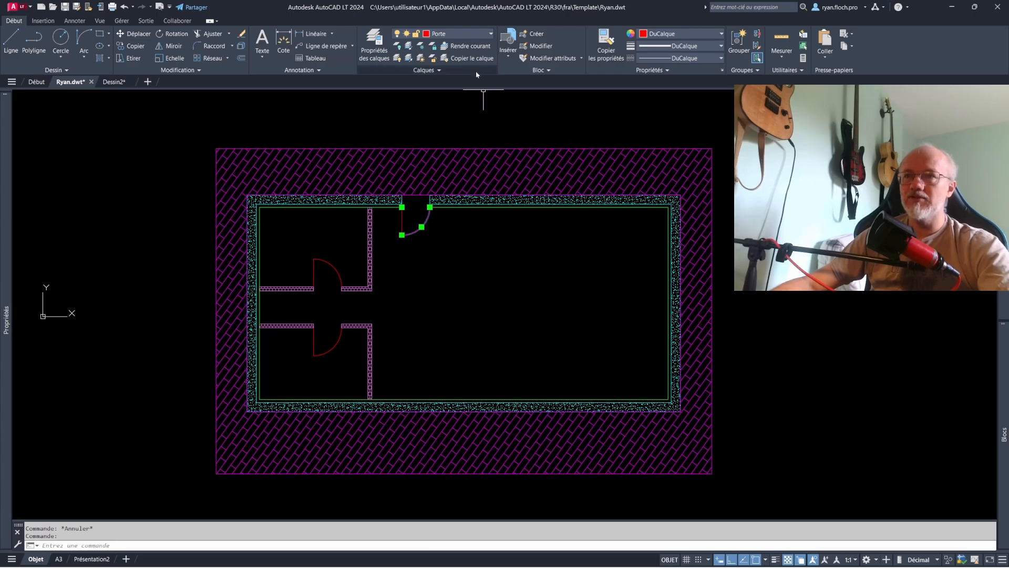
{"action": "left_click", "coordinate": [463, 46]}
{"action": "key", "text": "Escape"}
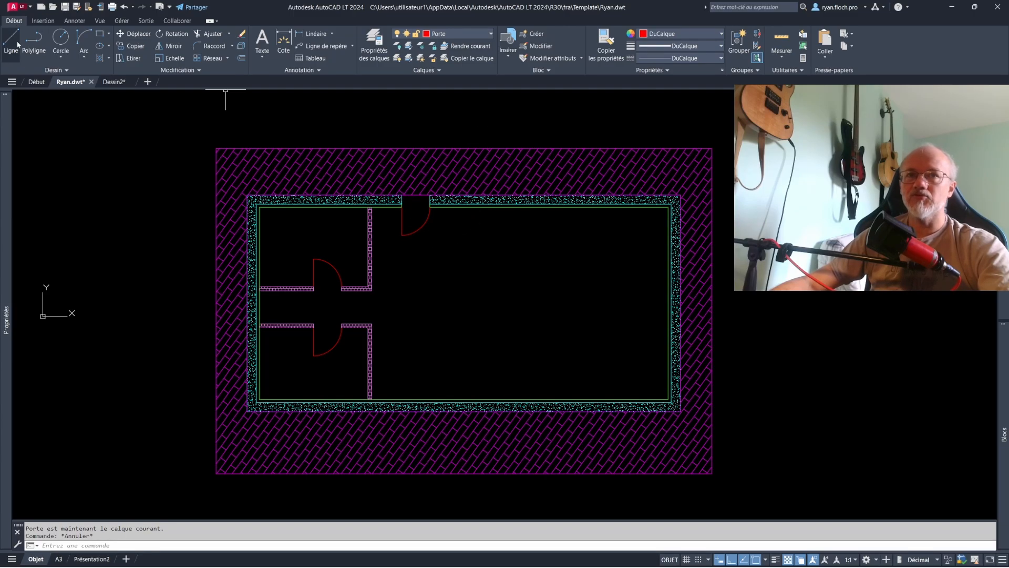
- Draw a rough three-segment trial polyline on the Porte layer in the large room and delete it
{"action": "left_click", "coordinate": [34, 40]}
{"action": "left_click", "coordinate": [405, 278]}
{"action": "left_click", "coordinate": [476, 279]}
{"action": "key", "text": "Escape"}
{"action": "left_click", "coordinate": [500, 331]}
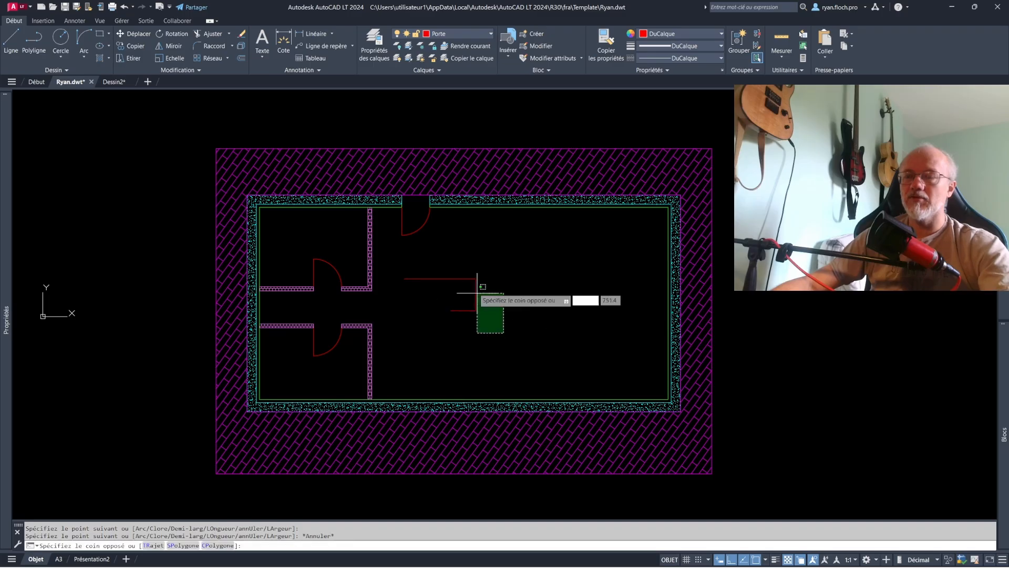
{"action": "left_click", "coordinate": [473, 275]}
{"action": "key", "text": "Delete"}
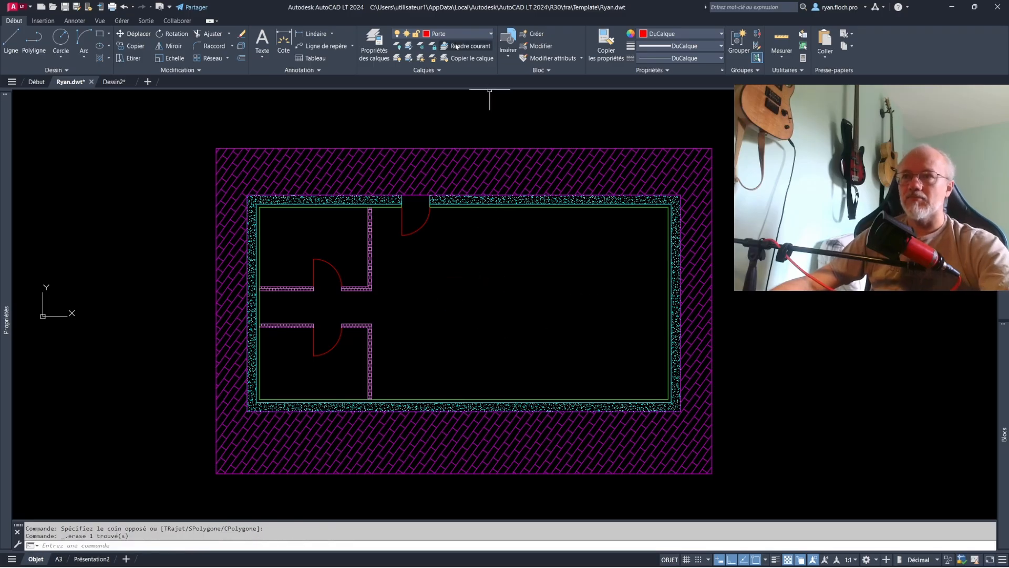
{"action": "key", "text": "Escape"}
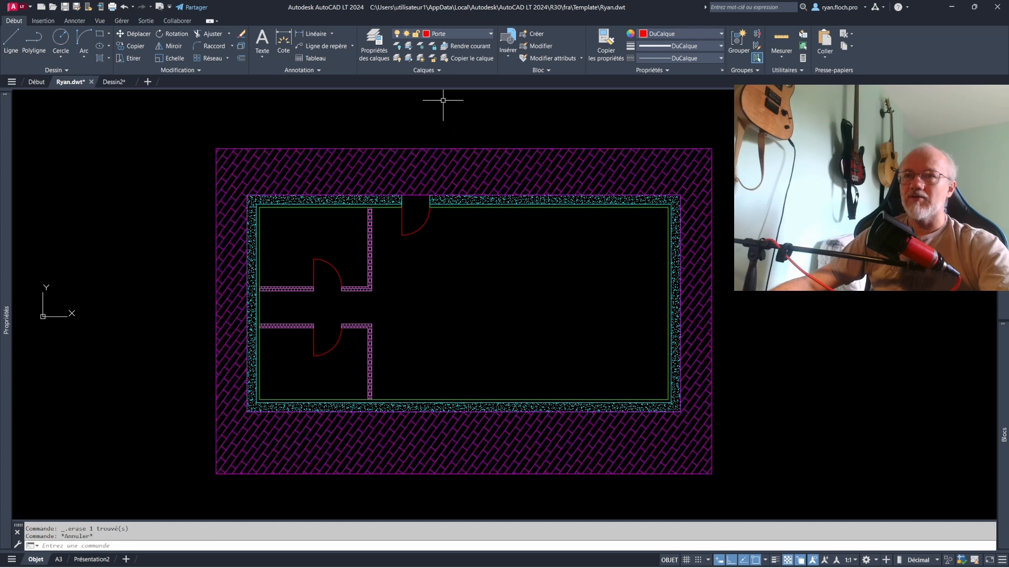
- Turn off the Terrasse, Murs and Cloison layers by picking the terrace, the outer wall and a partition
{"action": "left_click", "coordinate": [397, 48]}
{"action": "left_click", "coordinate": [503, 171]}
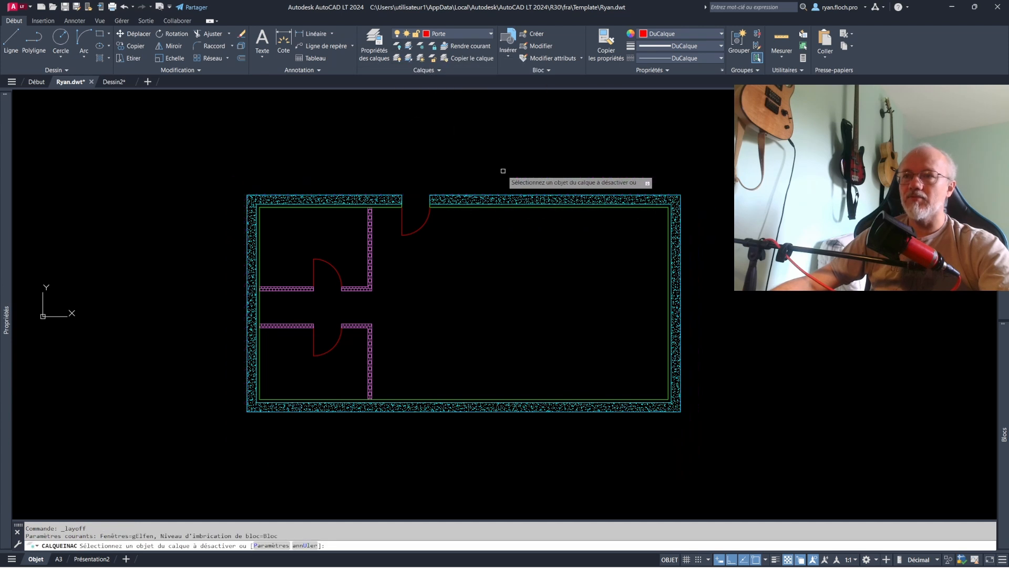
{"action": "left_click", "coordinate": [487, 203]}
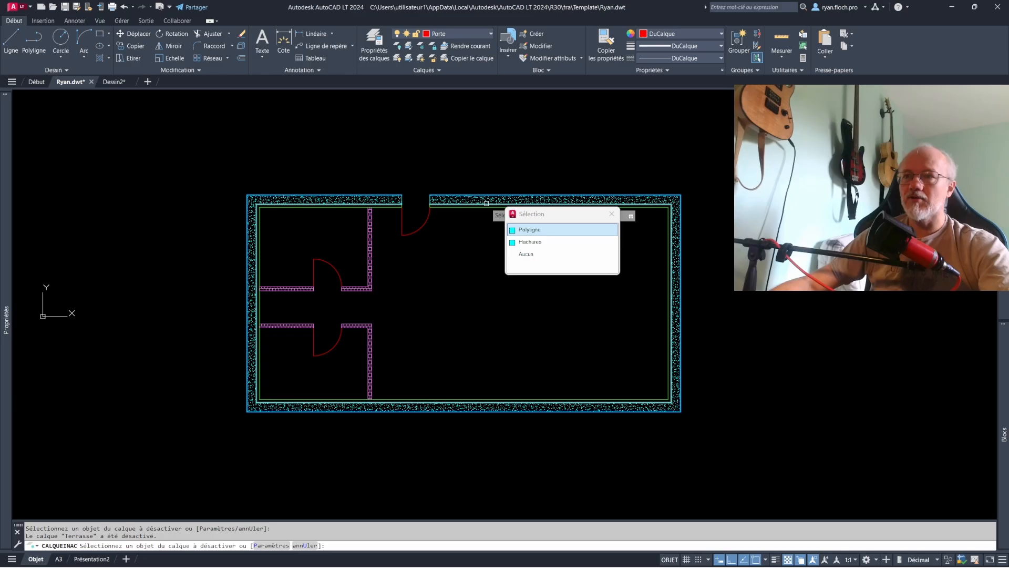
{"action": "left_click", "coordinate": [517, 230]}
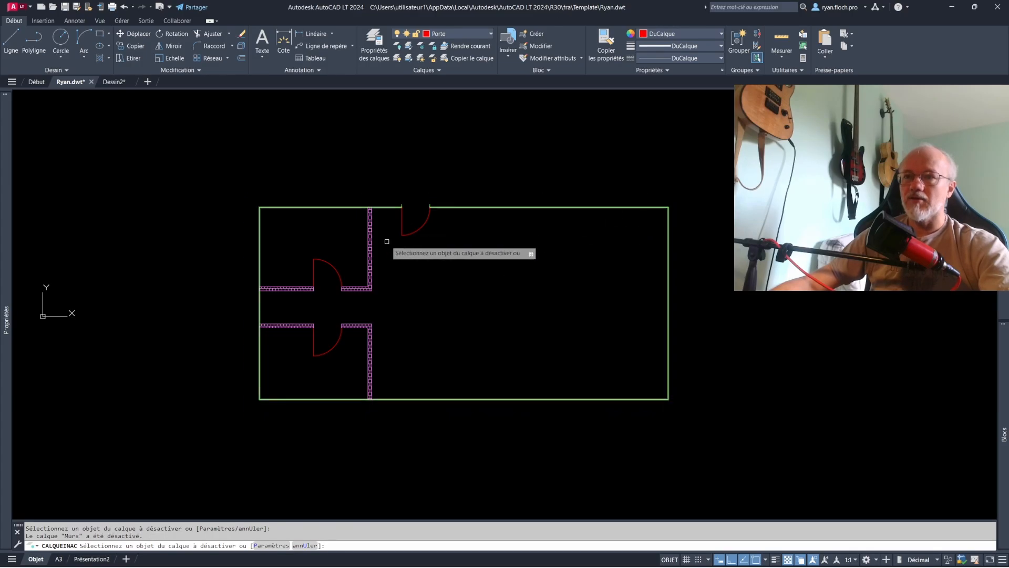
{"action": "left_click", "coordinate": [371, 233]}
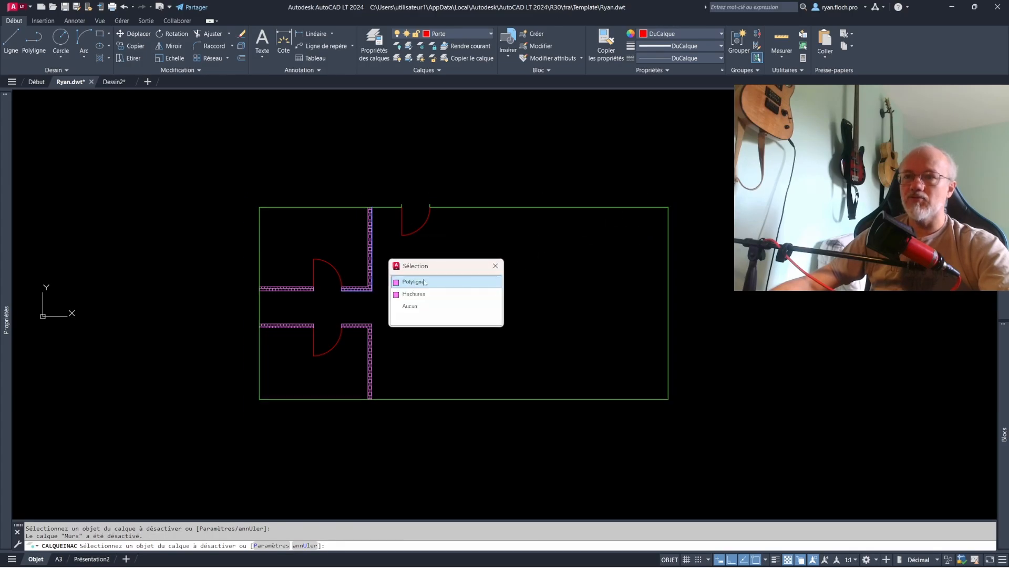
{"action": "left_click", "coordinate": [413, 280]}
{"action": "key", "text": "Escape"}
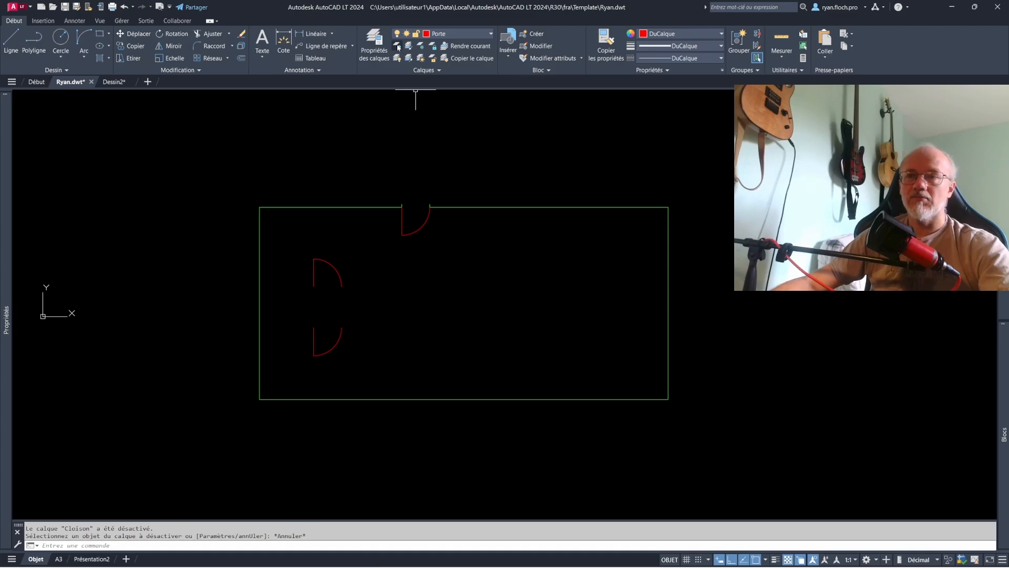
- Check the on/off states in the layer list and turn all layers back on at once
{"action": "left_click", "coordinate": [457, 34]}
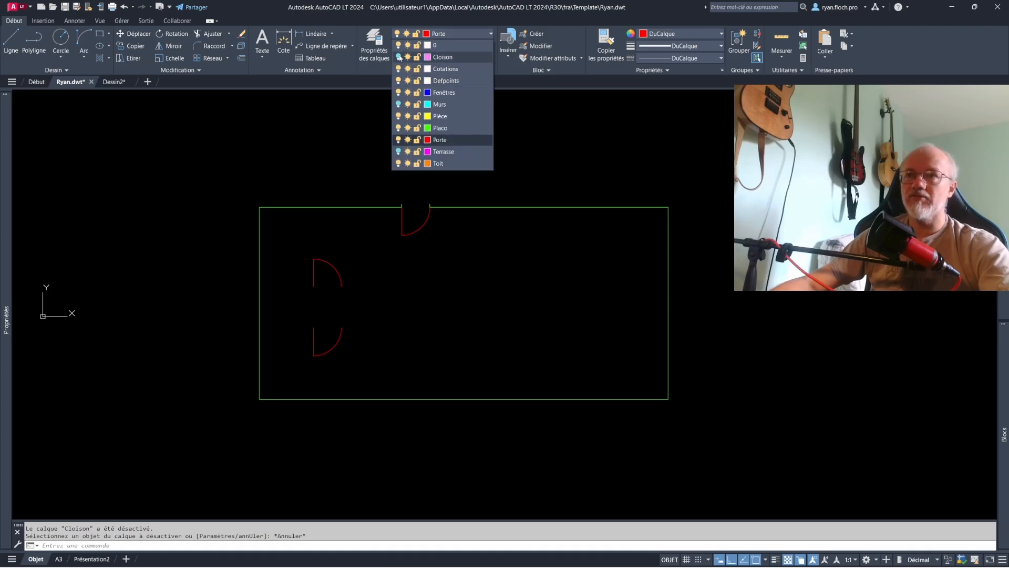
{"action": "key", "text": "Escape"}
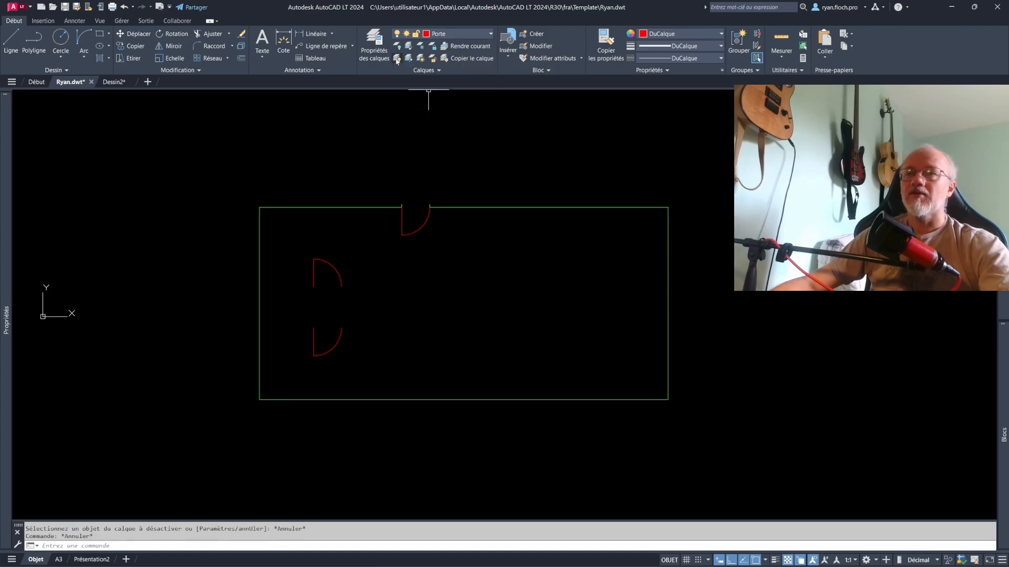
{"action": "left_click", "coordinate": [397, 59]}
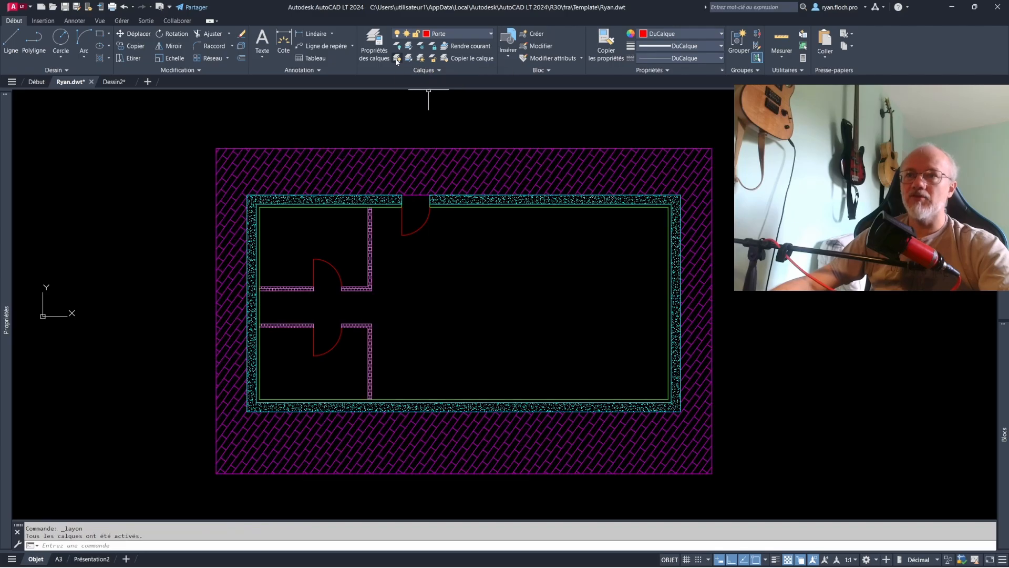
{"action": "key", "text": "Escape"}
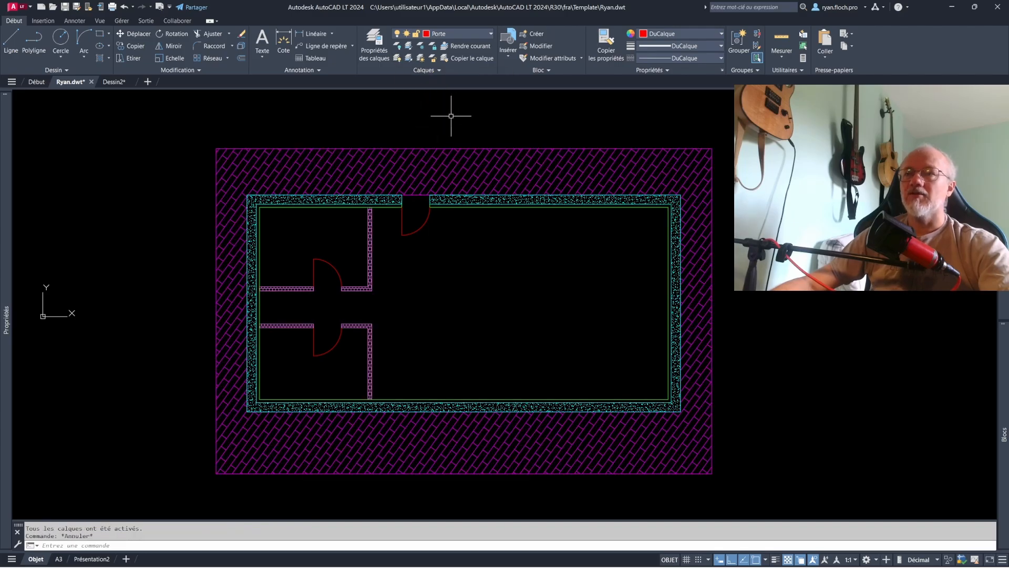
- Isolate the Murs layer by picking the outer wall outline, and check the lock states in the layer list
{"action": "left_click", "coordinate": [410, 48]}
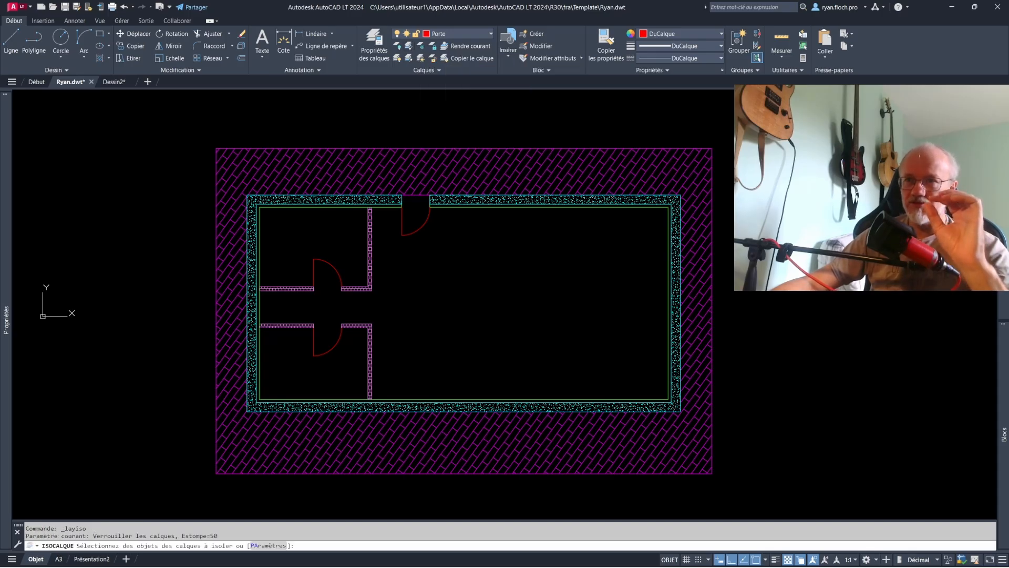
{"action": "left_click", "coordinate": [482, 196]}
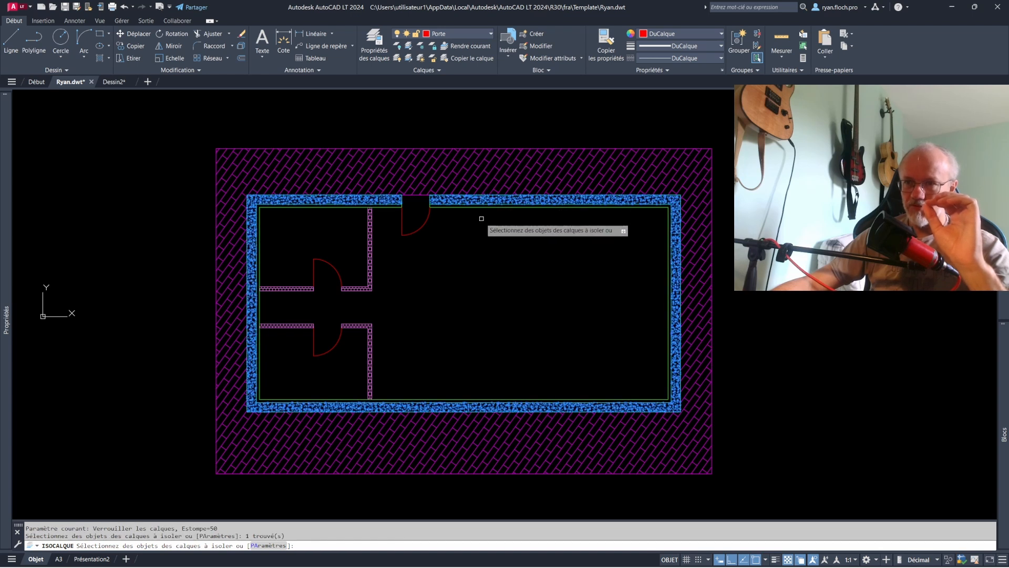
{"action": "key", "text": "Return"}
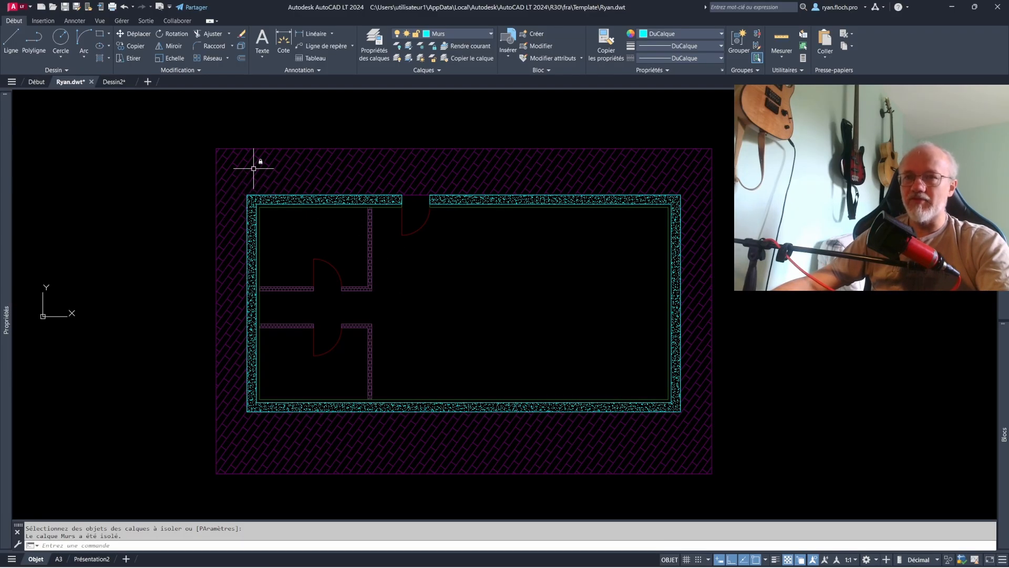
{"action": "left_click", "coordinate": [436, 33]}
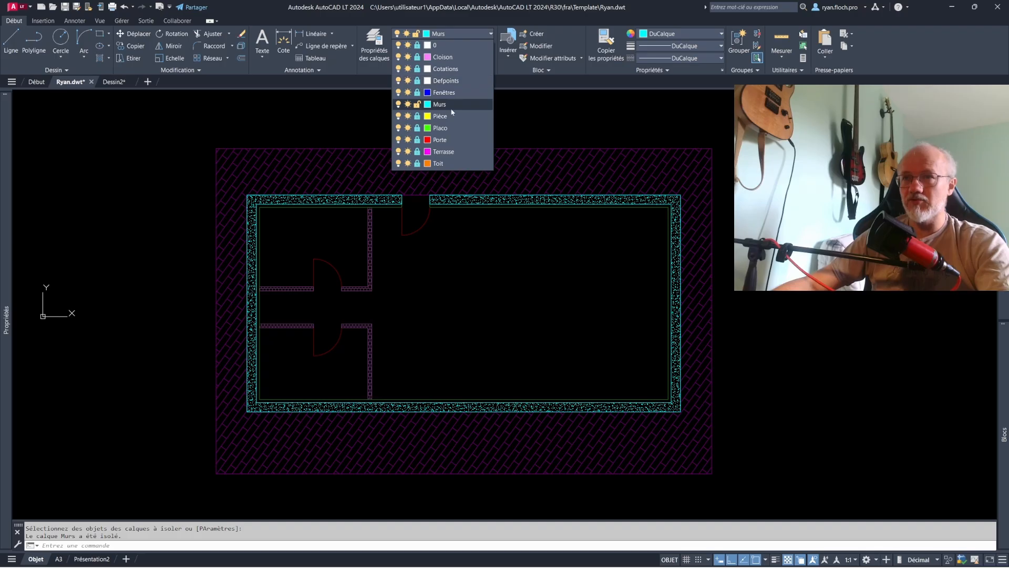
{"action": "key", "text": "Escape"}
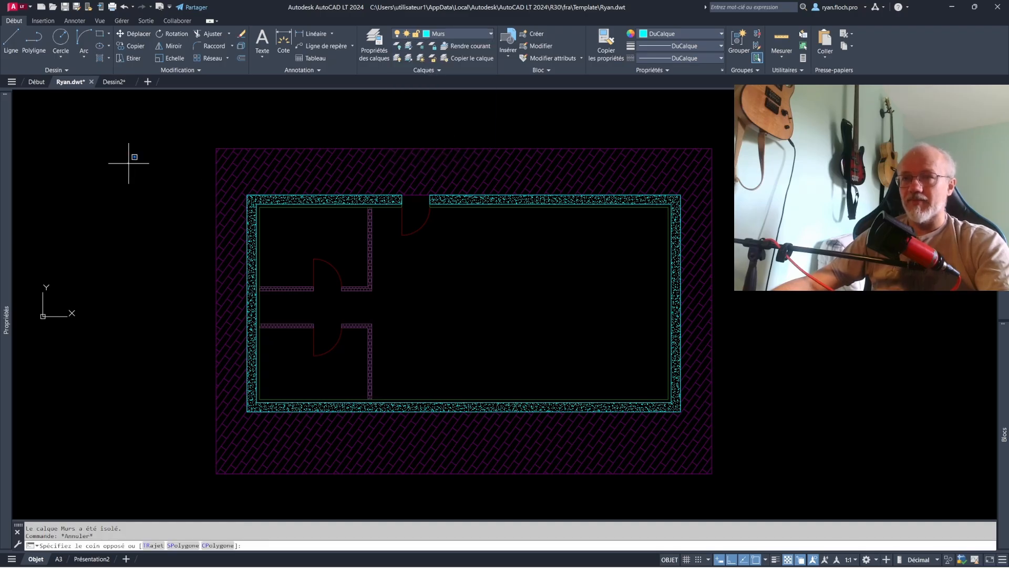
- Window-select the whole plan and copy its unlocked objects to the empty space beside it
{"action": "left_click", "coordinate": [129, 163]}
{"action": "left_click", "coordinate": [804, 480]}
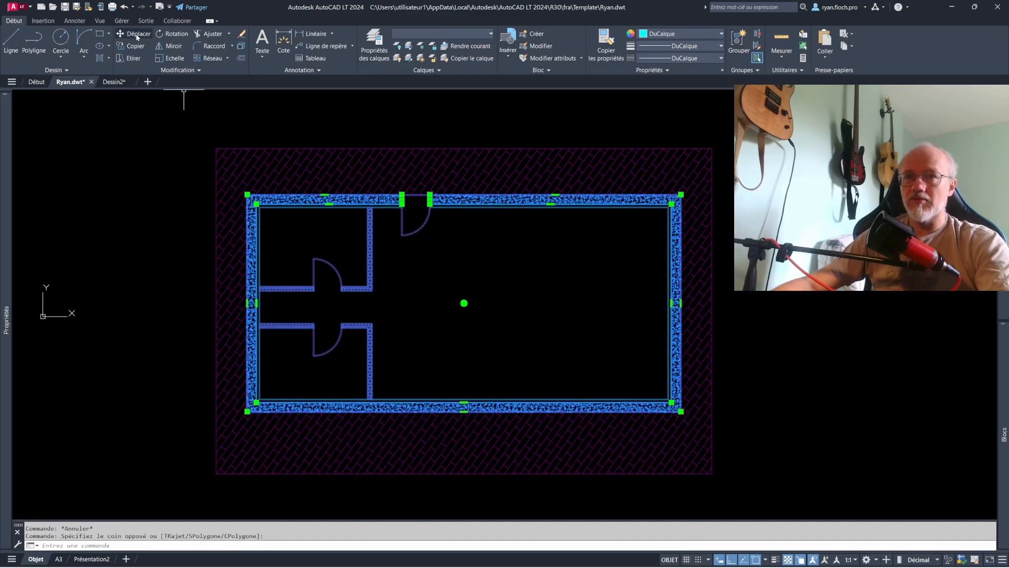
{"action": "key", "text": "Escape"}
{"action": "left_click", "coordinate": [156, 125]}
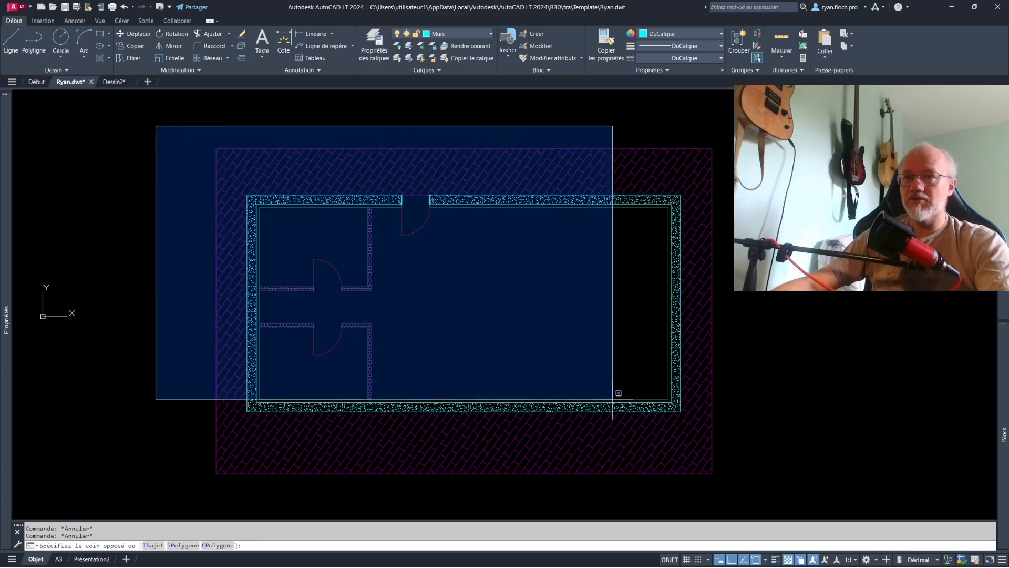
{"action": "left_click", "coordinate": [799, 490]}
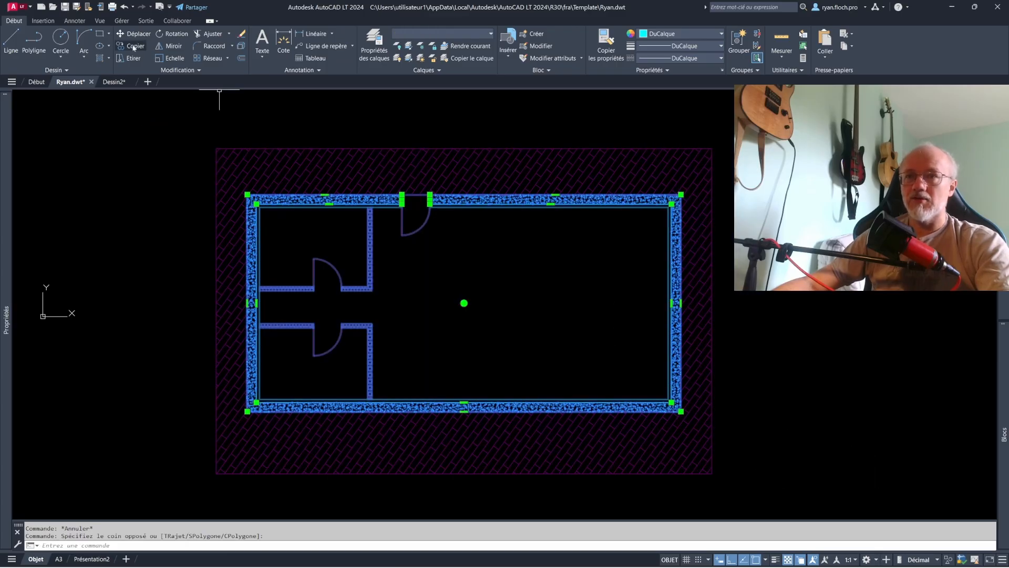
{"action": "left_click", "coordinate": [134, 48]}
{"action": "left_click", "coordinate": [443, 293]}
{"action": "scroll", "coordinate": [616, 289], "scroll_direction": "down", "scroll_amount": 3}
{"action": "middle_click_drag", "start_coordinate": [617, 288], "coordinate": [418, 272]}
{"action": "left_click", "coordinate": [648, 273]}
{"action": "key", "text": "Escape"}
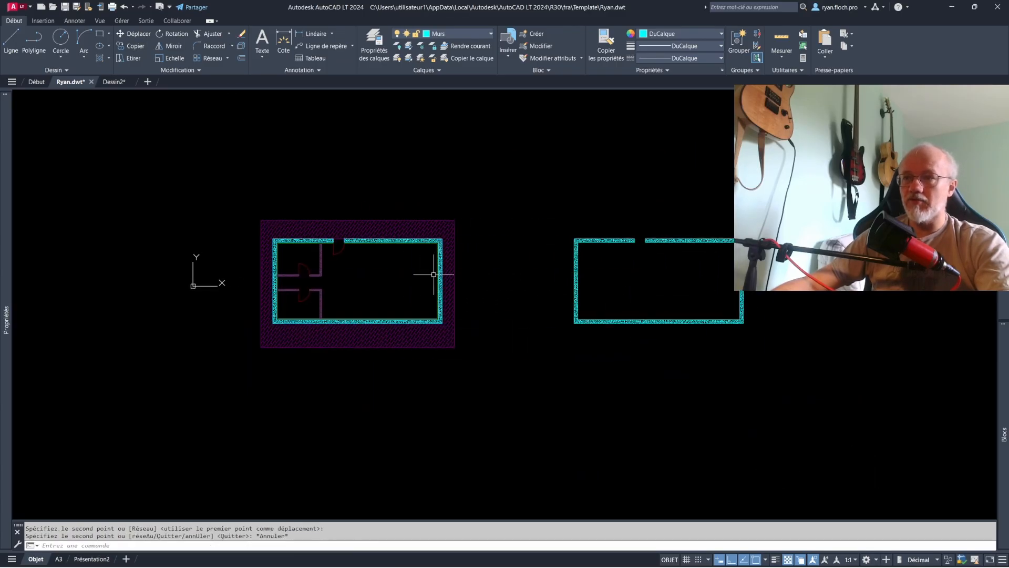
- Delete the copied walls beside the original plan
{"action": "key", "text": "Escape"}
{"action": "left_click", "coordinate": [536, 201]}
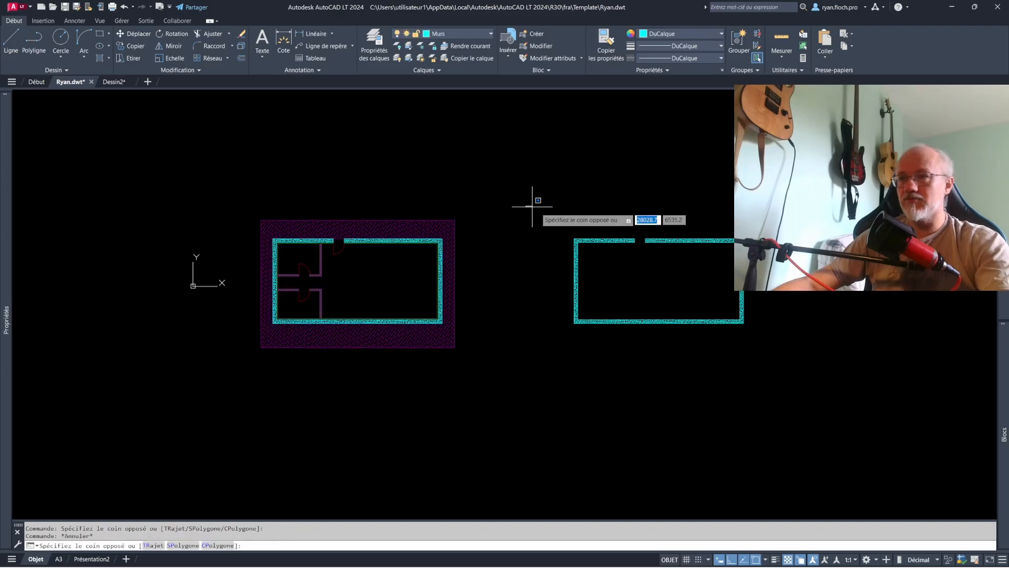
{"action": "left_click", "coordinate": [848, 386]}
{"action": "key", "text": "Delete"}
{"action": "middle_click", "coordinate": [464, 215]}
{"action": "middle_click", "coordinate": [464, 215]}
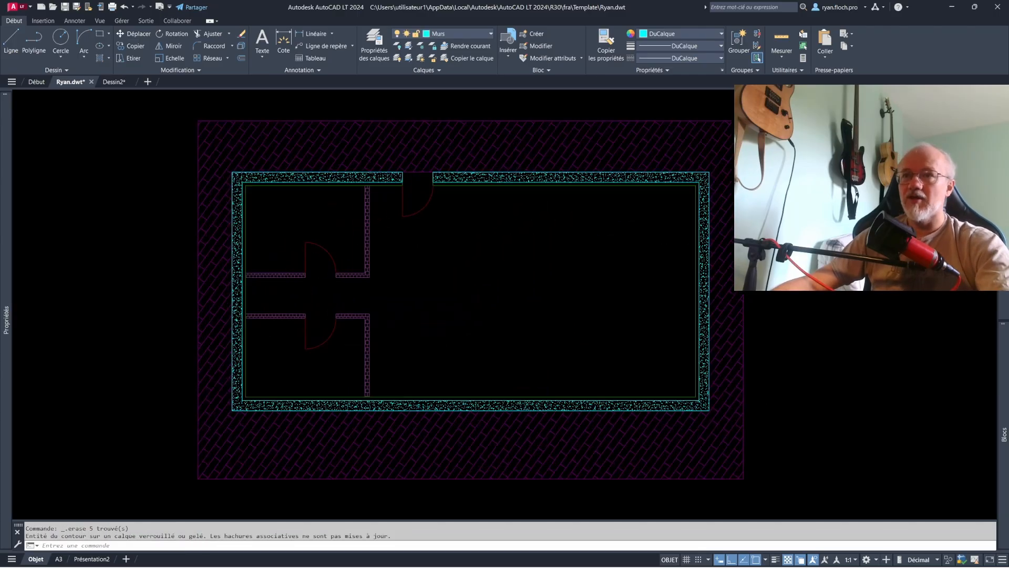
- Restore the layers changed by the isolation, test-select objects across the plan and clear the selection
{"action": "left_click", "coordinate": [408, 58]}
{"action": "scroll", "coordinate": [468, 205], "scroll_direction": "down", "scroll_amount": 1}
{"action": "middle_click_drag", "start_coordinate": [455, 201], "coordinate": [424, 223]}
{"action": "left_click", "coordinate": [226, 128]}
{"action": "left_click", "coordinate": [685, 304]}
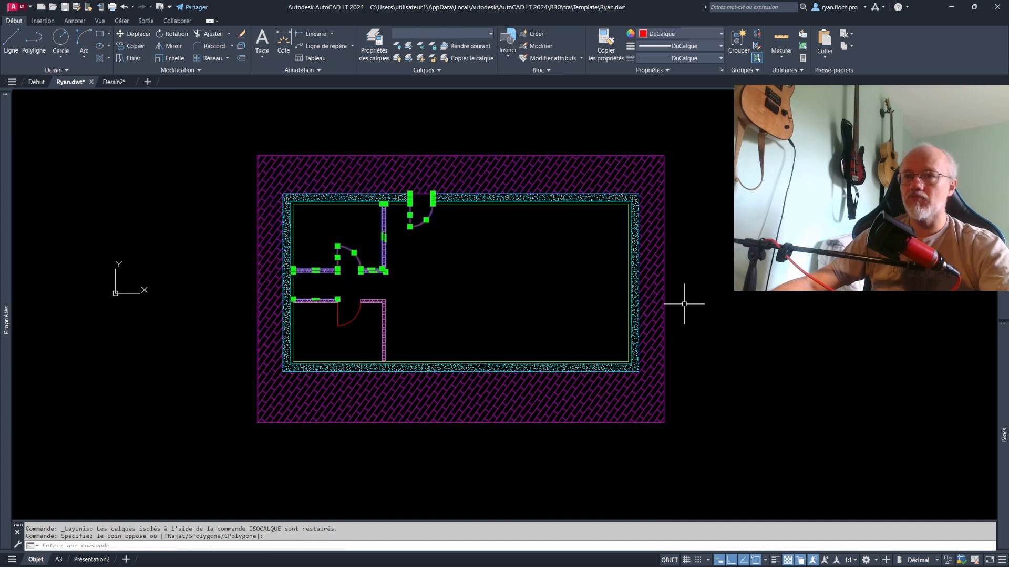
{"action": "key", "text": "Escape"}
{"action": "left_click", "coordinate": [512, 301]}
{"action": "left_click", "coordinate": [402, 152]}
{"action": "key", "text": "Escape"}
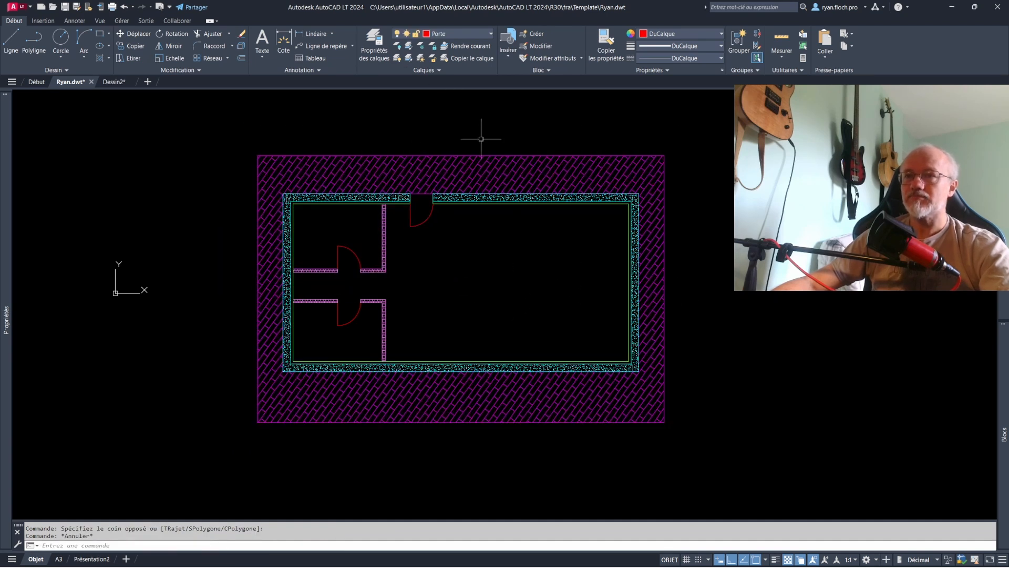
- Lock the Terrasse, Porte, Cloison and Placo layers by picking an object on each one in the plan
{"action": "middle_click_drag", "start_coordinate": [481, 139], "coordinate": [426, 162]}
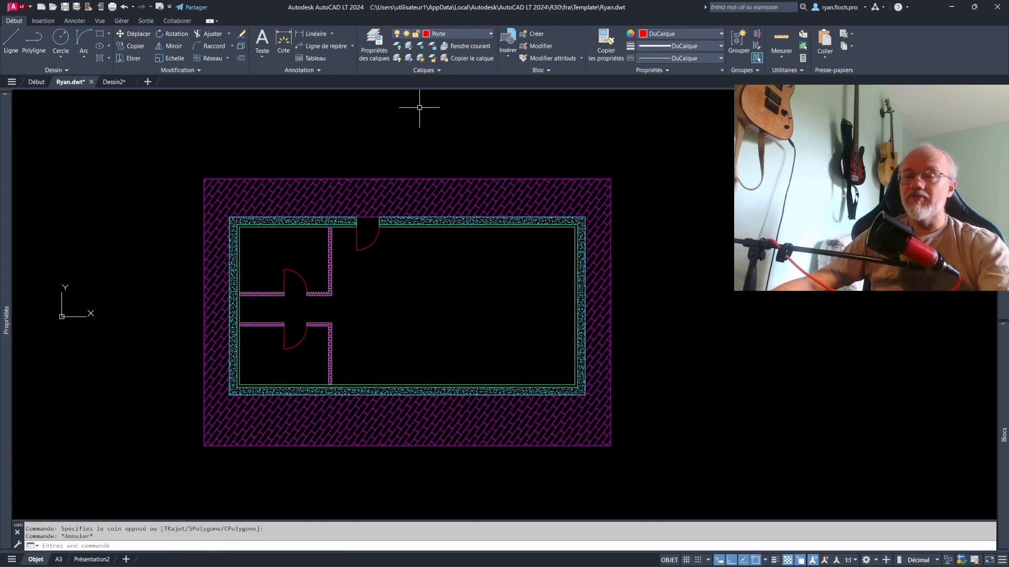
{"action": "left_click", "coordinate": [435, 50]}
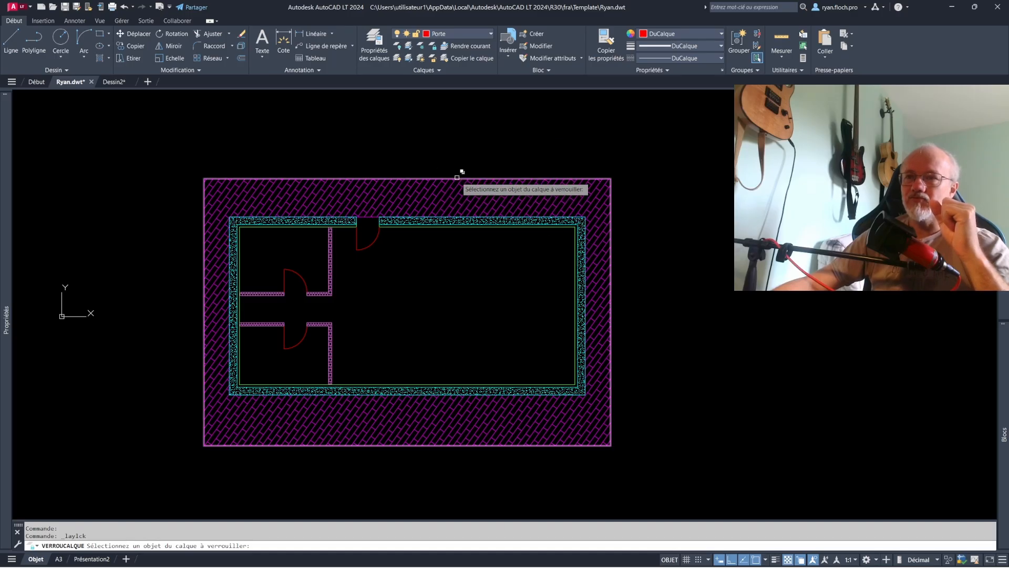
{"action": "left_click", "coordinate": [447, 196]}
{"action": "left_click", "coordinate": [485, 214]}
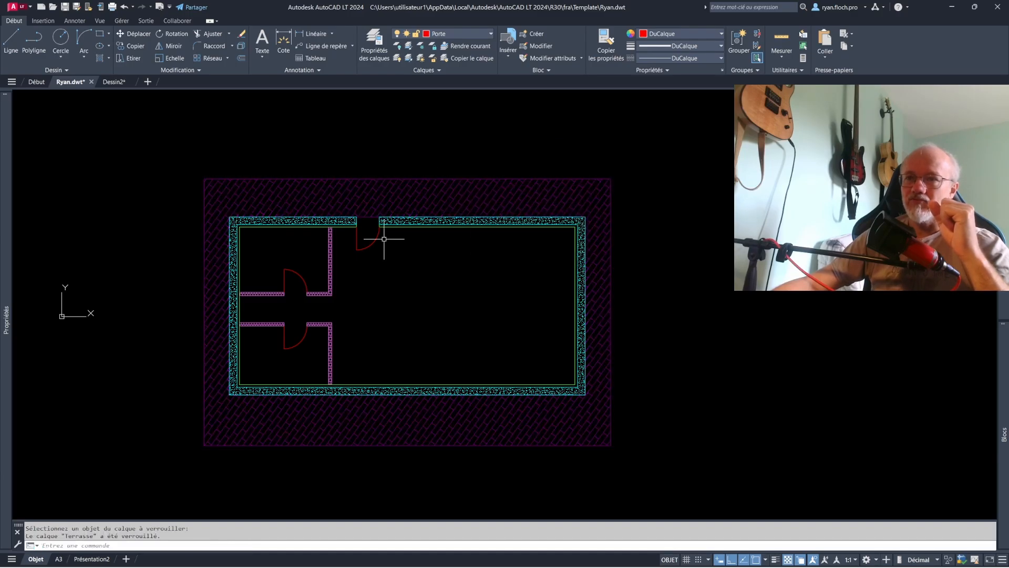
{"action": "key", "text": "Return"}
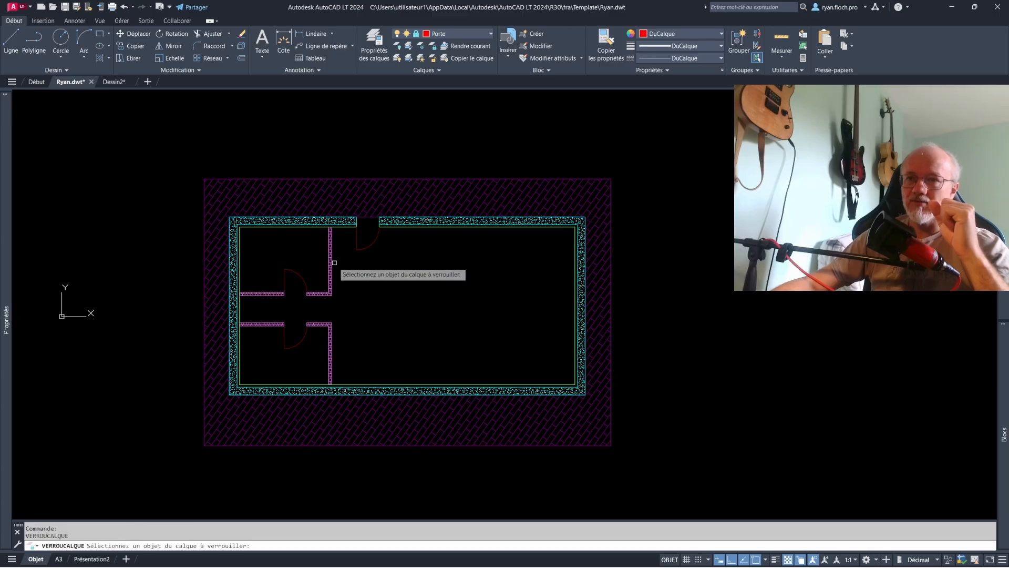
{"action": "left_click", "coordinate": [342, 270]}
{"action": "left_click", "coordinate": [371, 296]}
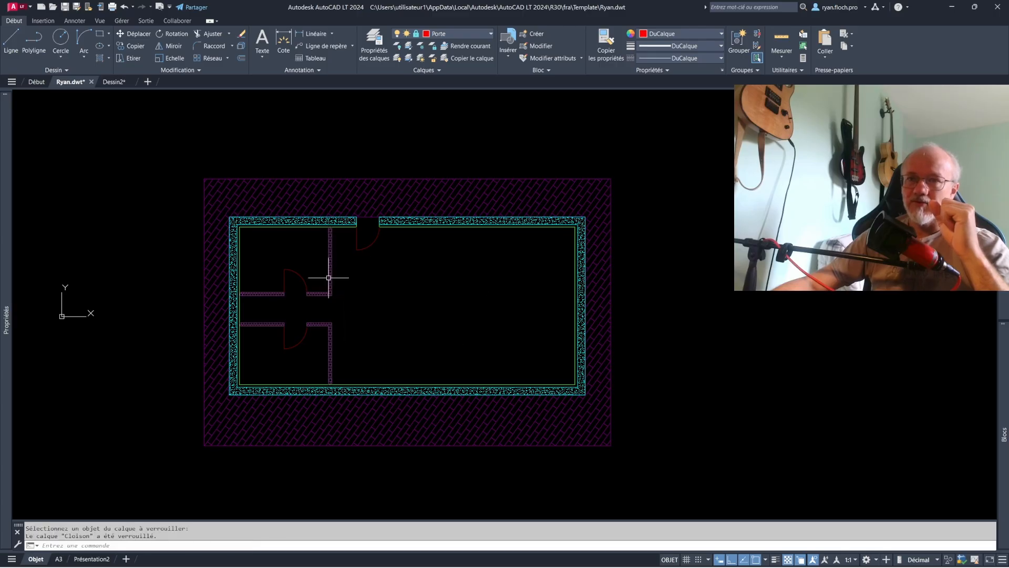
{"action": "key", "text": "Return"}
{"action": "key", "text": "Return"}
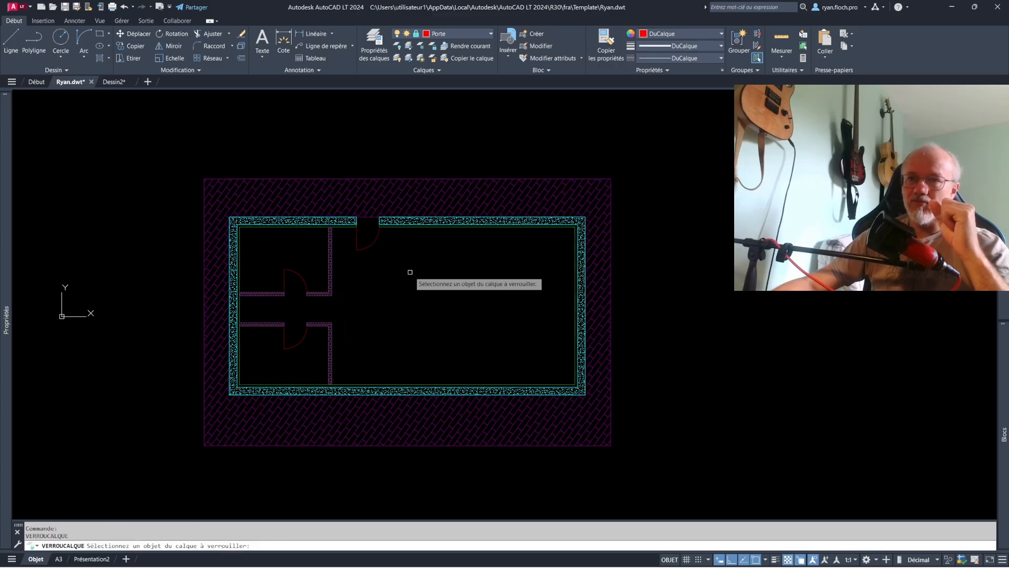
{"action": "key", "text": "Escape"}
- Window-select the plan with its locked layers and copy the unlocked walls to the empty space beside it
{"action": "left_click", "coordinate": [441, 216]}
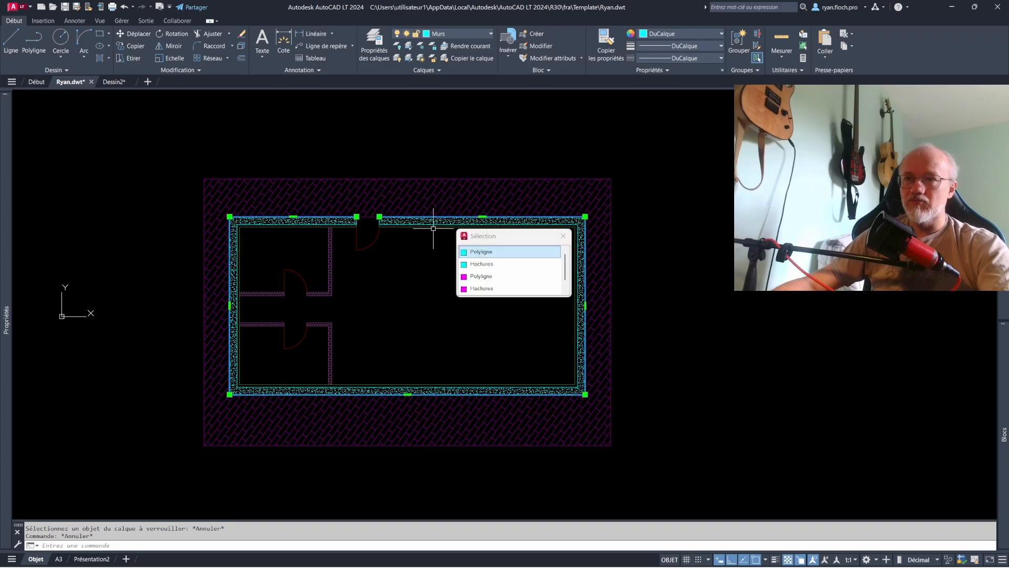
{"action": "key", "text": "Escape"}
{"action": "left_click", "coordinate": [142, 191]}
{"action": "left_click", "coordinate": [687, 427]}
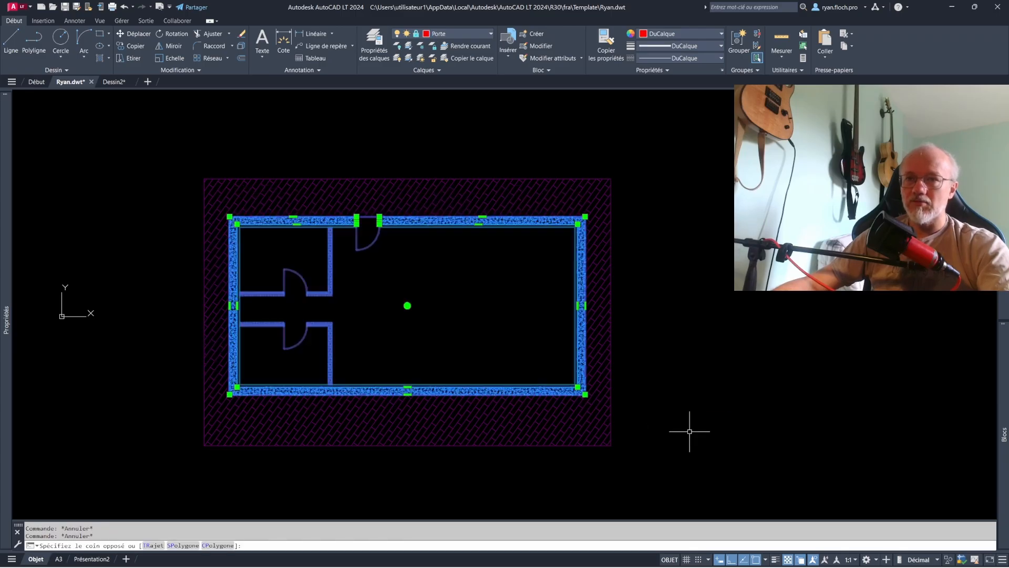
{"action": "left_click", "coordinate": [136, 46]}
{"action": "left_click", "coordinate": [345, 273]}
{"action": "middle_click_drag", "start_coordinate": [822, 297], "coordinate": [648, 281]}
{"action": "left_click", "coordinate": [703, 281]}
{"action": "key", "text": "Escape"}
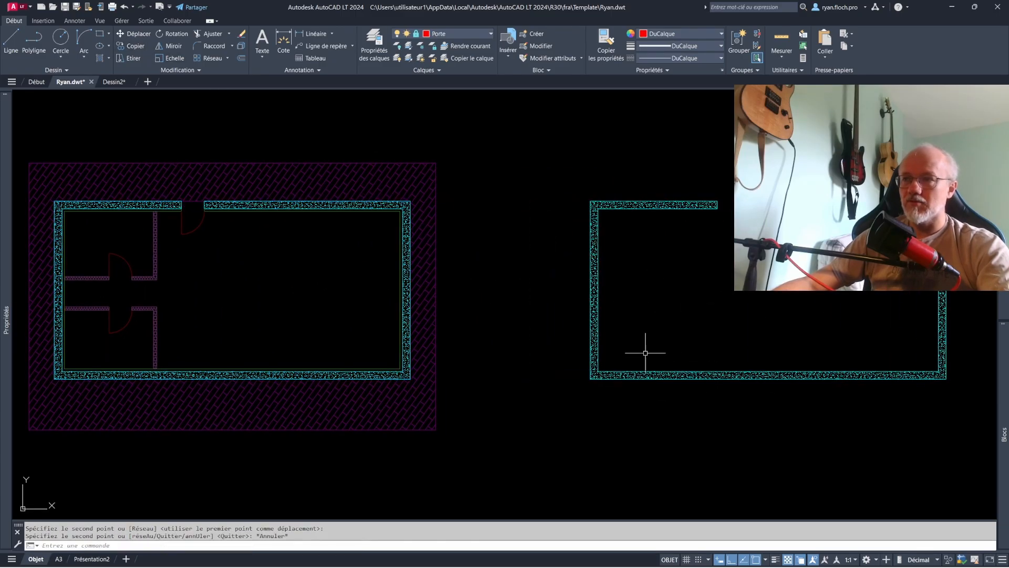
- Delete the copied walls from the empty space beside the floor plan
{"action": "scroll", "coordinate": [773, 348], "scroll_direction": "down", "scroll_amount": 2}
{"action": "left_click", "coordinate": [884, 399]}
{"action": "left_click", "coordinate": [618, 206]}
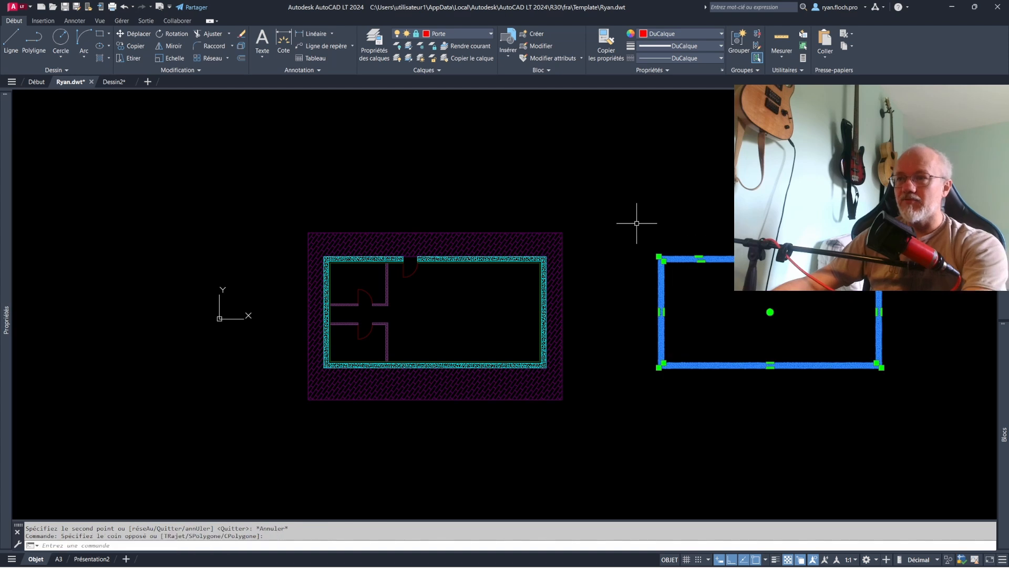
{"action": "key", "text": "Delete"}
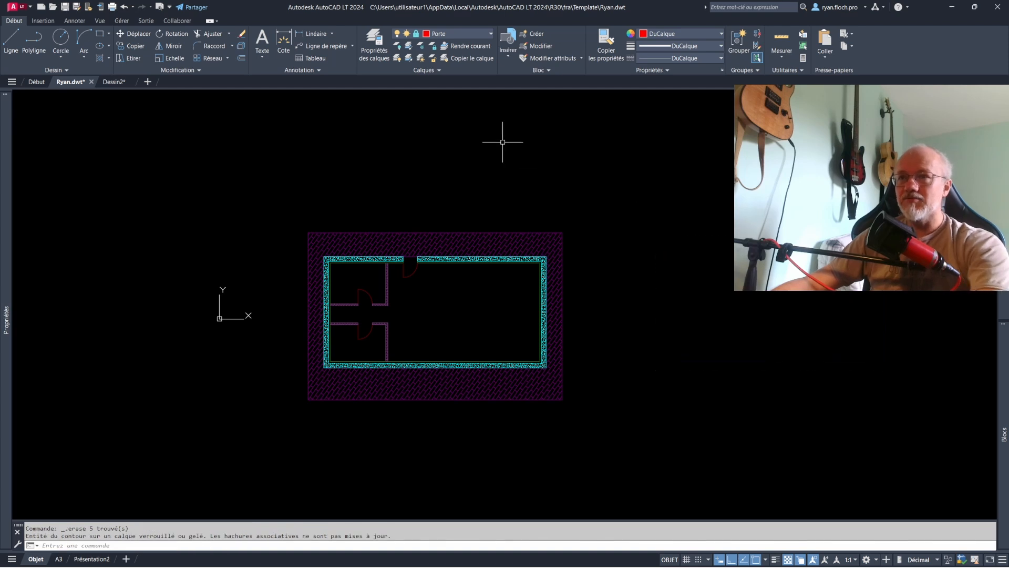
{"action": "middle_click", "coordinate": [435, 133]}
{"action": "middle_click", "coordinate": [435, 132]}
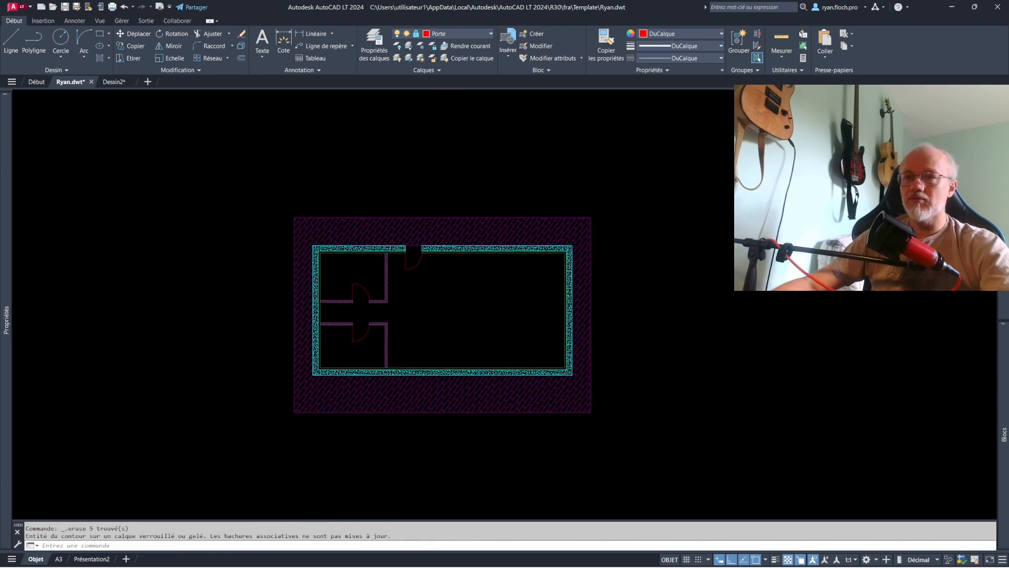
- Unlock the Terrasse, Porte, Cloison and Placo layers by picking an object on each one in the plan
{"action": "left_click", "coordinate": [432, 58]}
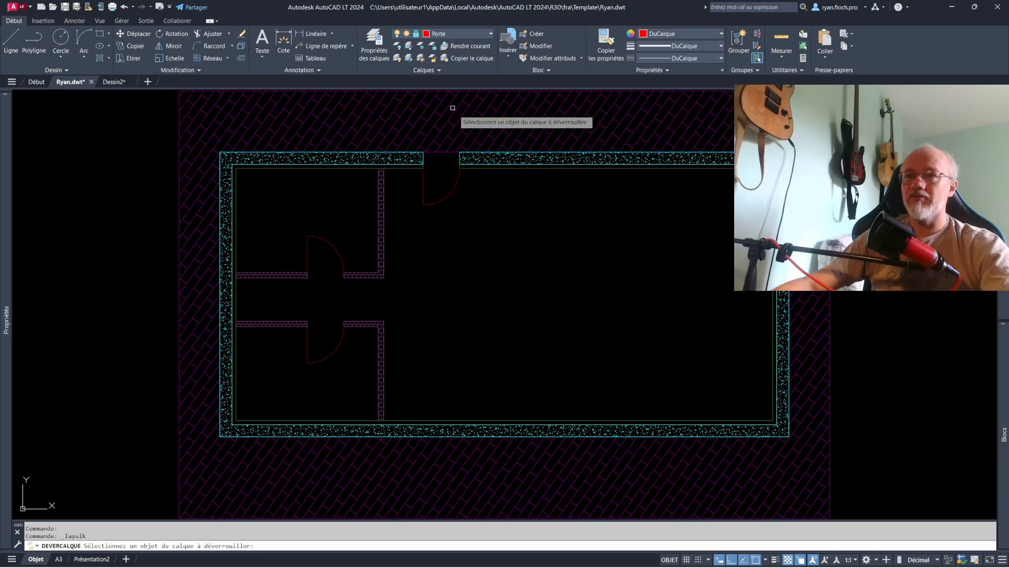
{"action": "left_click", "coordinate": [440, 151]}
{"action": "key", "text": "Return"}
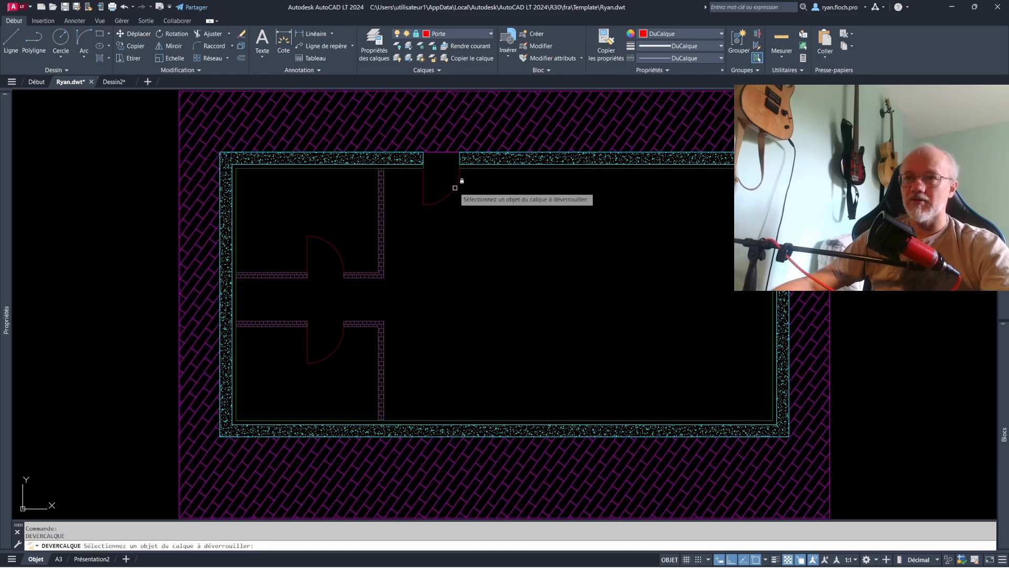
{"action": "left_click", "coordinate": [384, 206]}
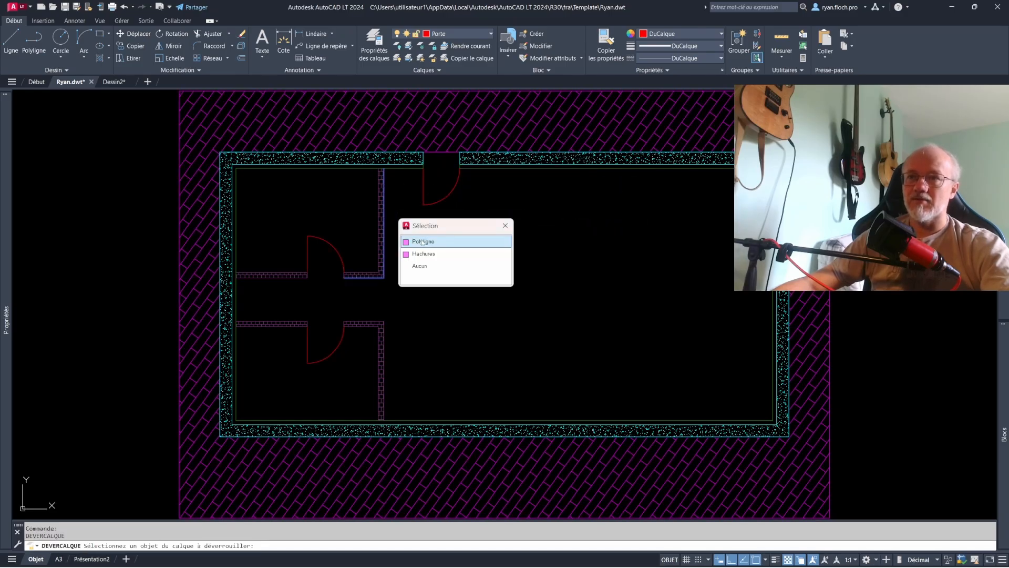
{"action": "left_click", "coordinate": [443, 240]}
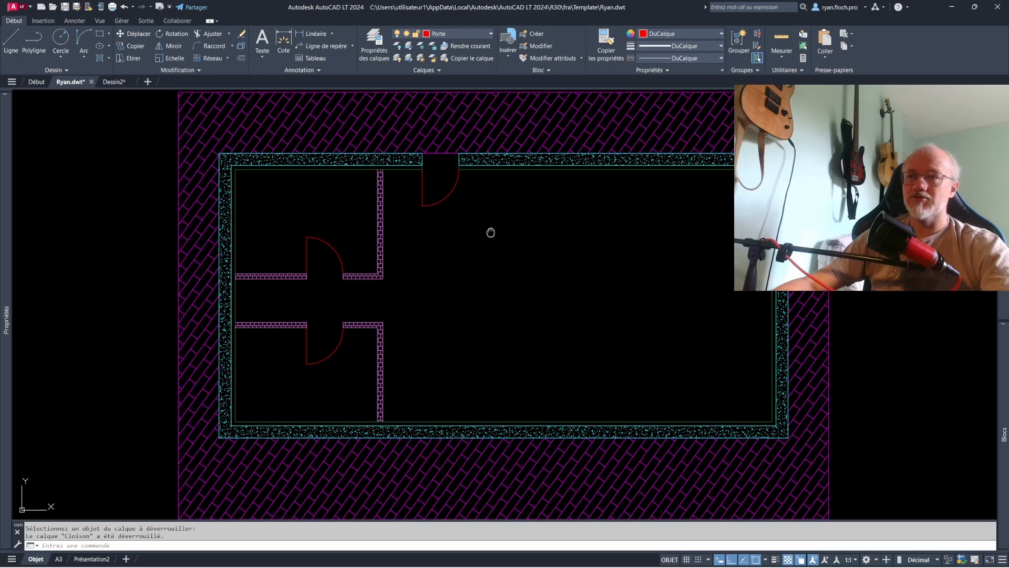
{"action": "scroll", "coordinate": [408, 280], "scroll_direction": "down", "scroll_amount": 2}
{"action": "key", "text": "Return"}
{"action": "scroll", "coordinate": [455, 223], "scroll_direction": "up", "scroll_amount": 2}
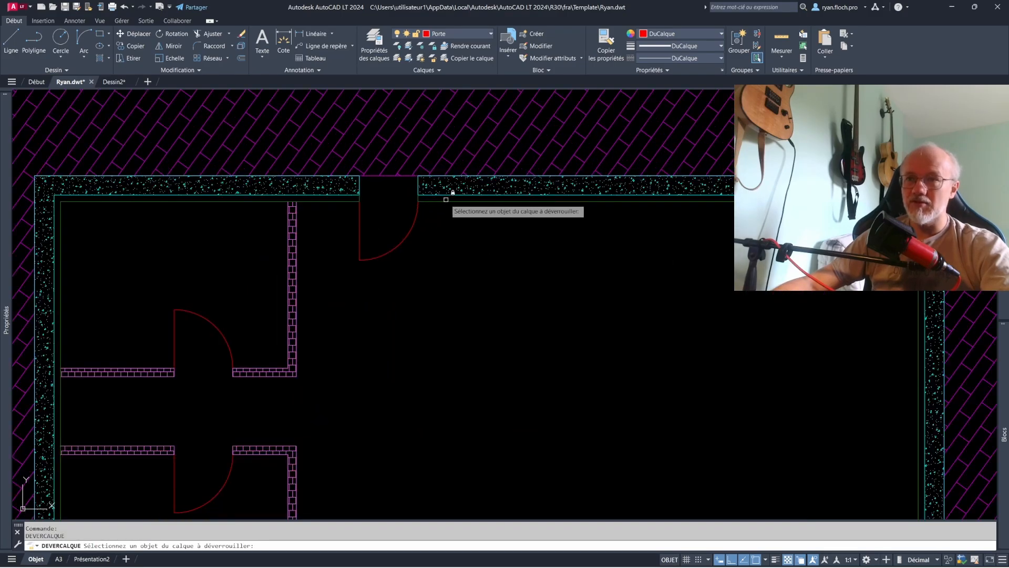
{"action": "left_click", "coordinate": [443, 207]}
{"action": "scroll", "coordinate": [459, 250], "scroll_direction": "down", "scroll_amount": 2}
{"action": "key", "text": "Escape"}
{"action": "middle_click_drag", "start_coordinate": [476, 256], "coordinate": [447, 283]}
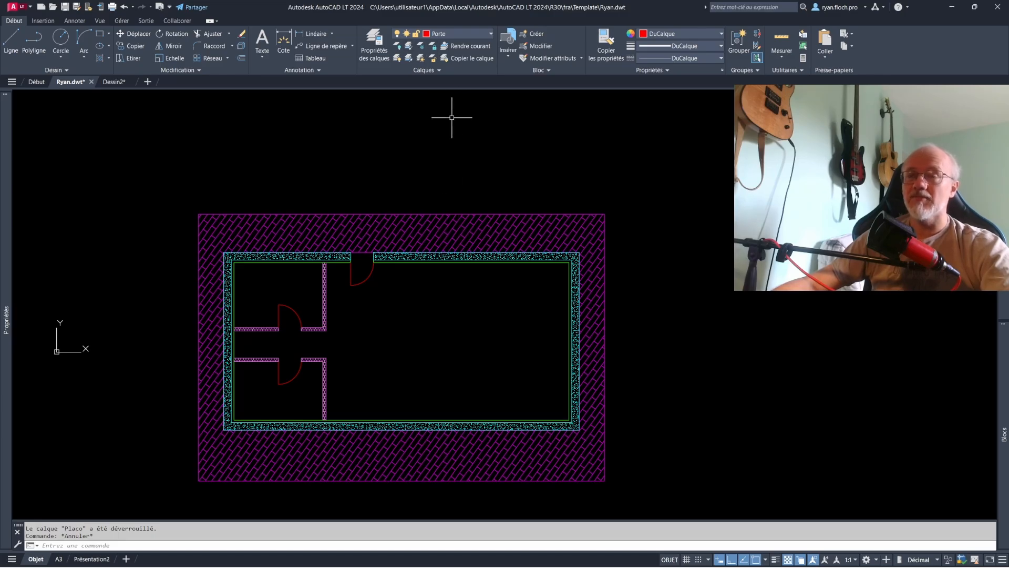
- Freeze the Terrasse, Murs and Cloison layers by picking an object on each one, and thaw all layers
{"action": "left_click", "coordinate": [398, 47]}
{"action": "left_click", "coordinate": [419, 235]}
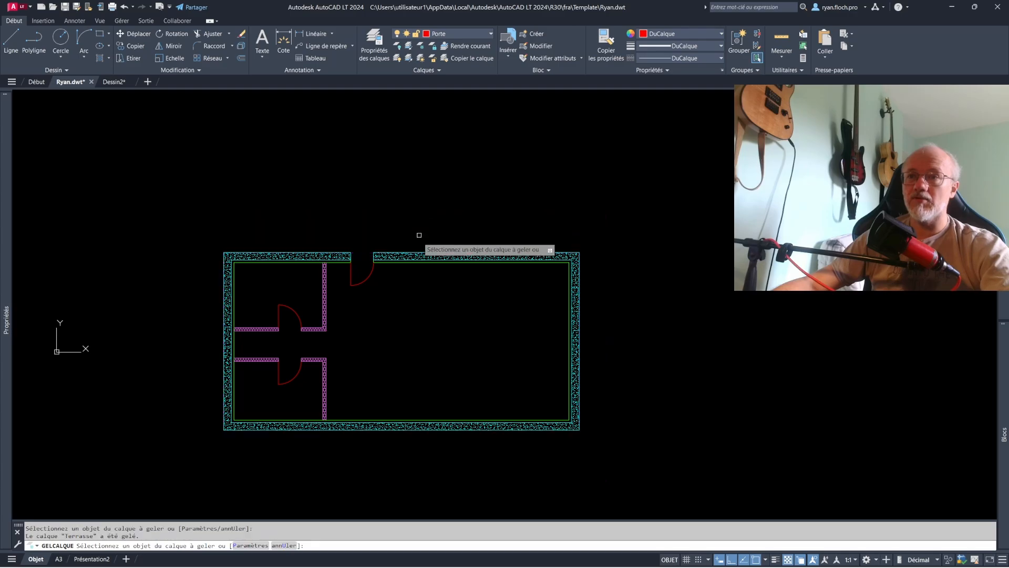
{"action": "left_click", "coordinate": [420, 257]}
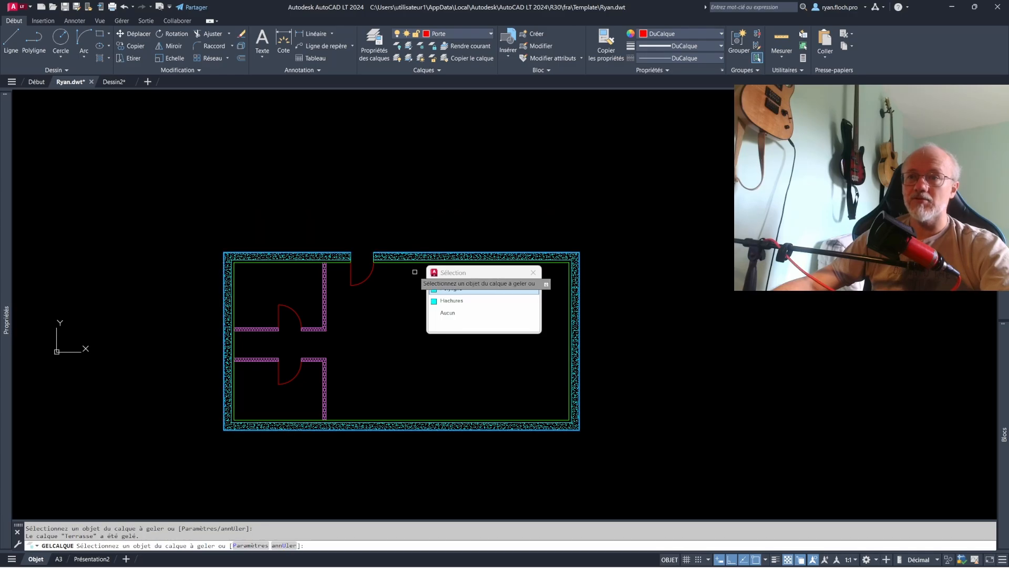
{"action": "left_click", "coordinate": [444, 289]}
{"action": "left_click", "coordinate": [331, 297]}
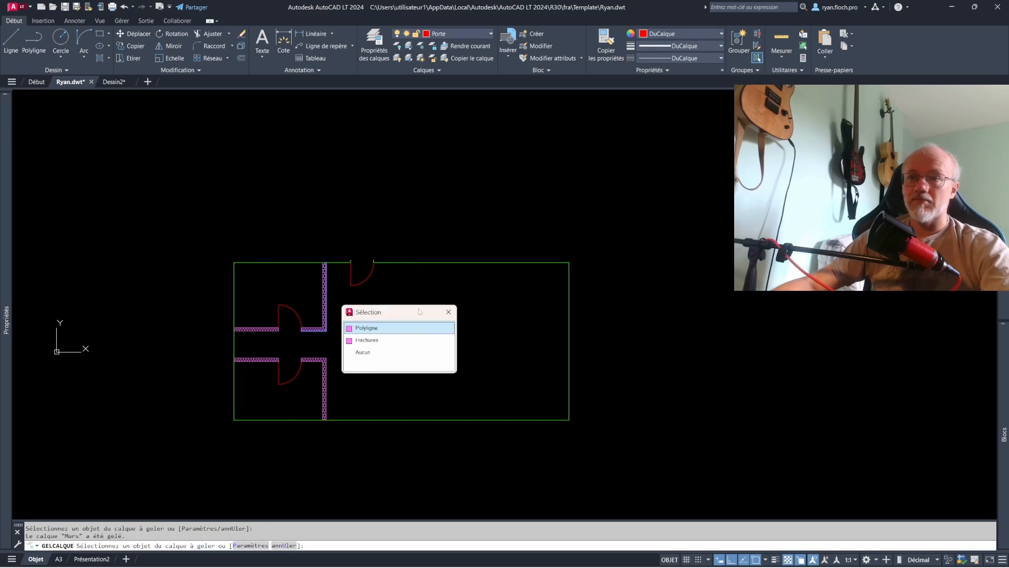
{"action": "left_click", "coordinate": [399, 328]}
{"action": "key", "text": "Escape"}
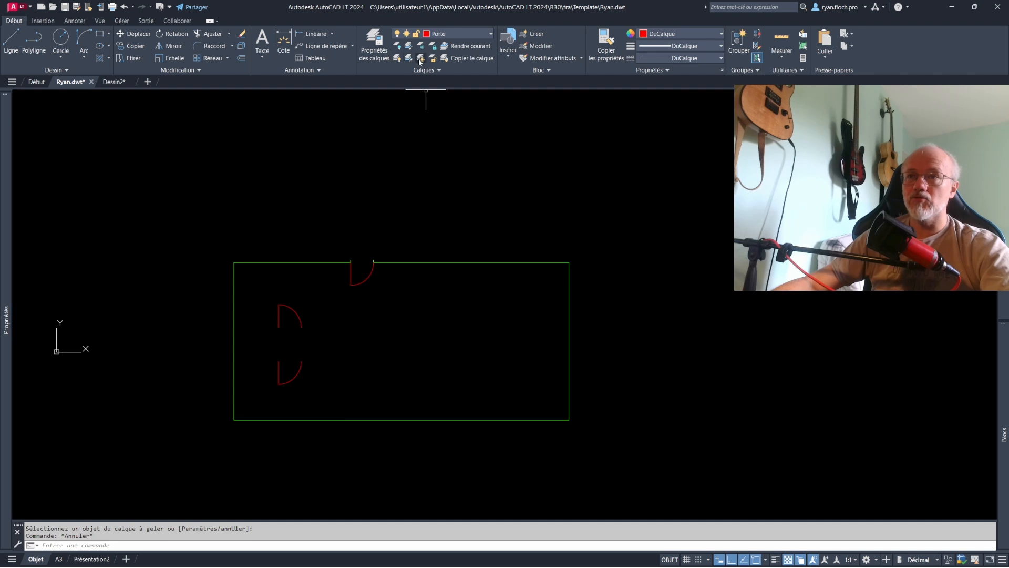
{"action": "left_click", "coordinate": [420, 60]}
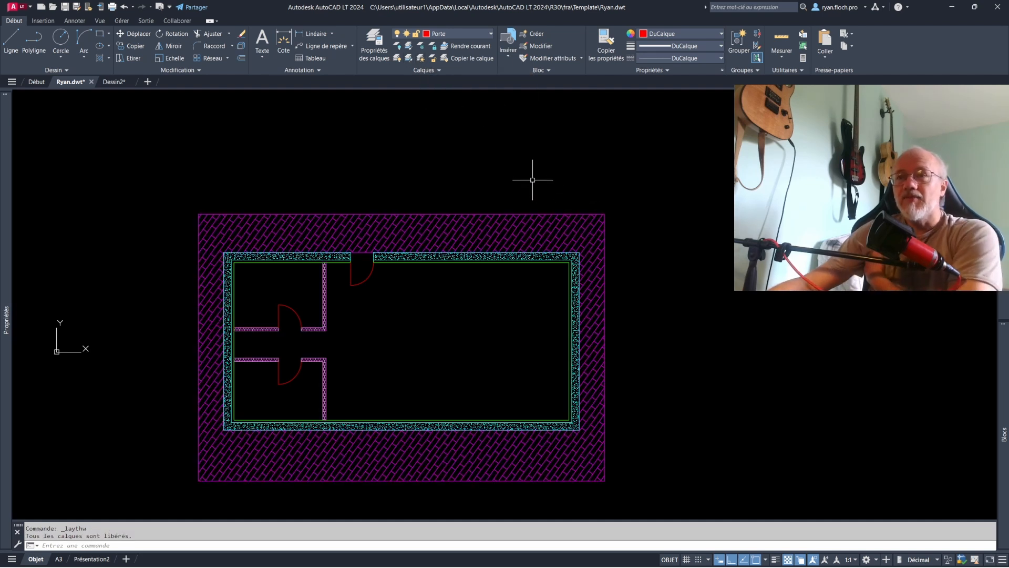
- Use Layer Walk to view only the objects on the Murs layer, and close it with the layers restored
{"action": "left_click", "coordinate": [425, 71]}
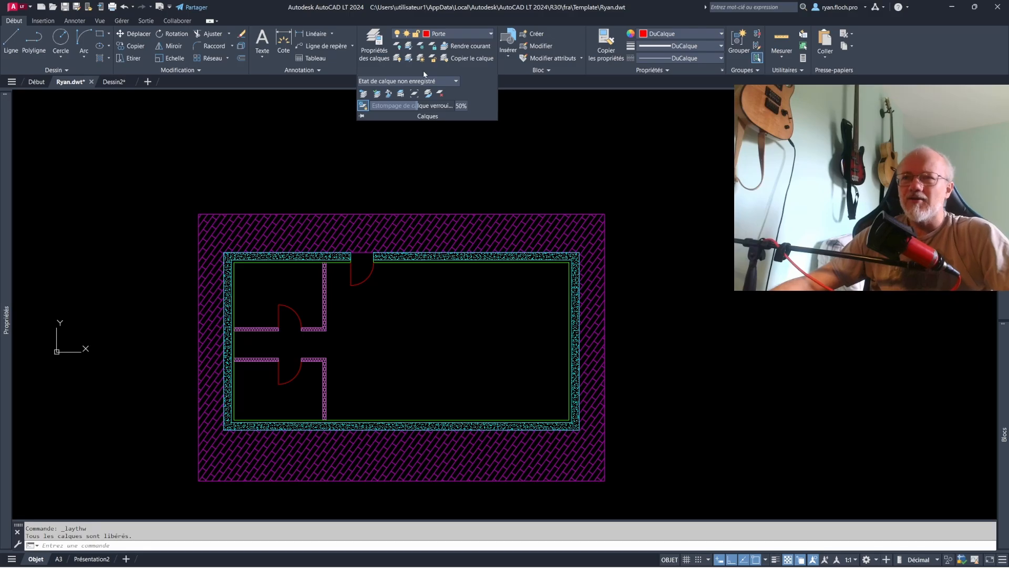
{"action": "left_click", "coordinate": [400, 94]}
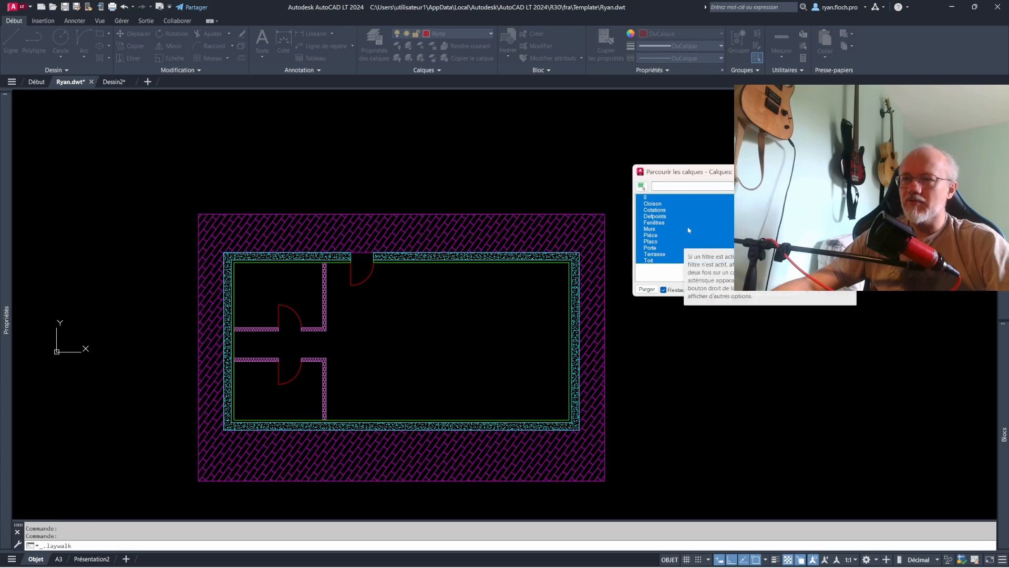
{"action": "left_click", "coordinate": [650, 228]}
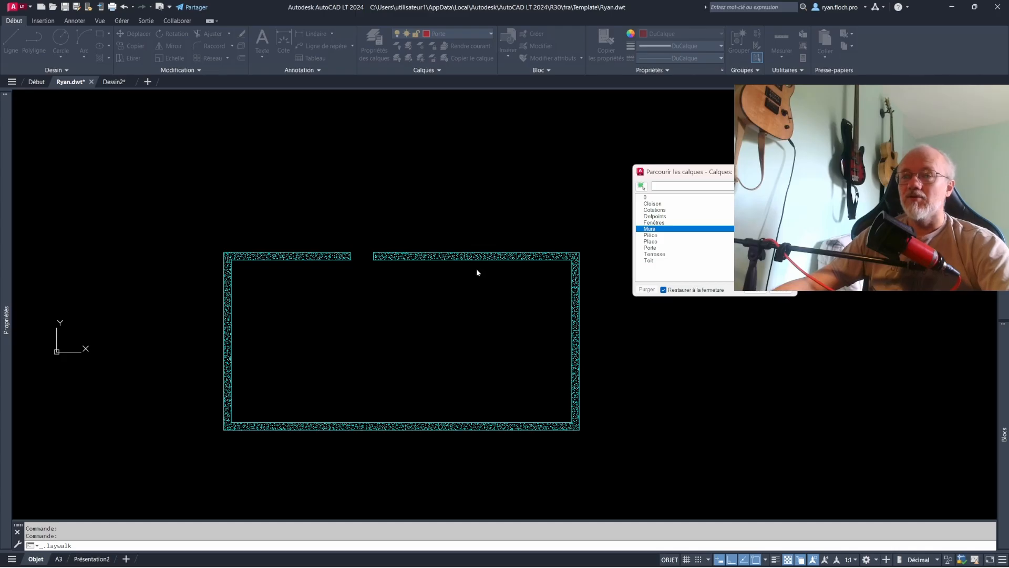
{"action": "key", "text": "Escape"}
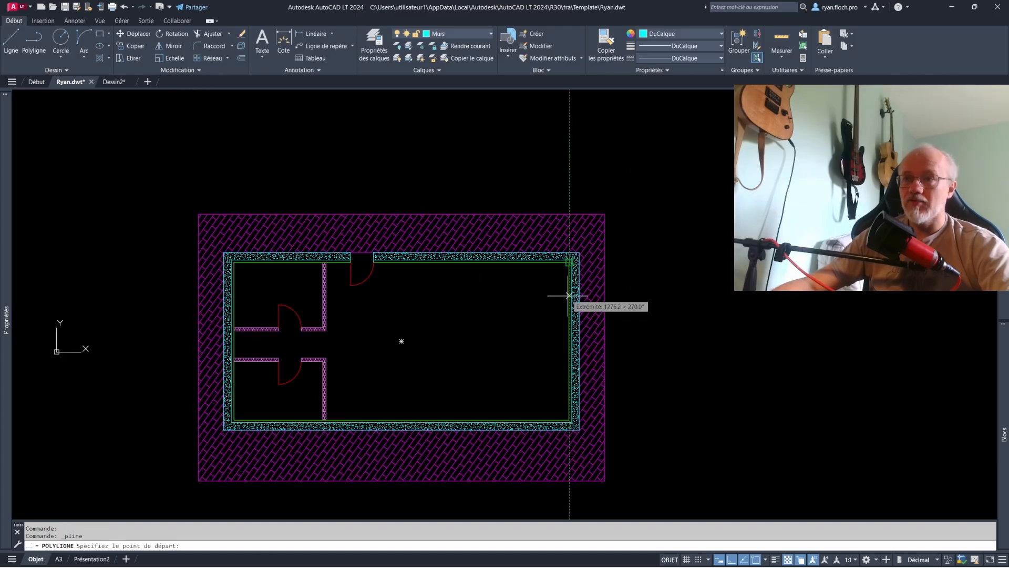
- Draw an L-shaped wall polyline in the plan's upper-right corner on the Murs layer and offset it to form a double line
{"action": "left_click", "coordinate": [569, 328]}
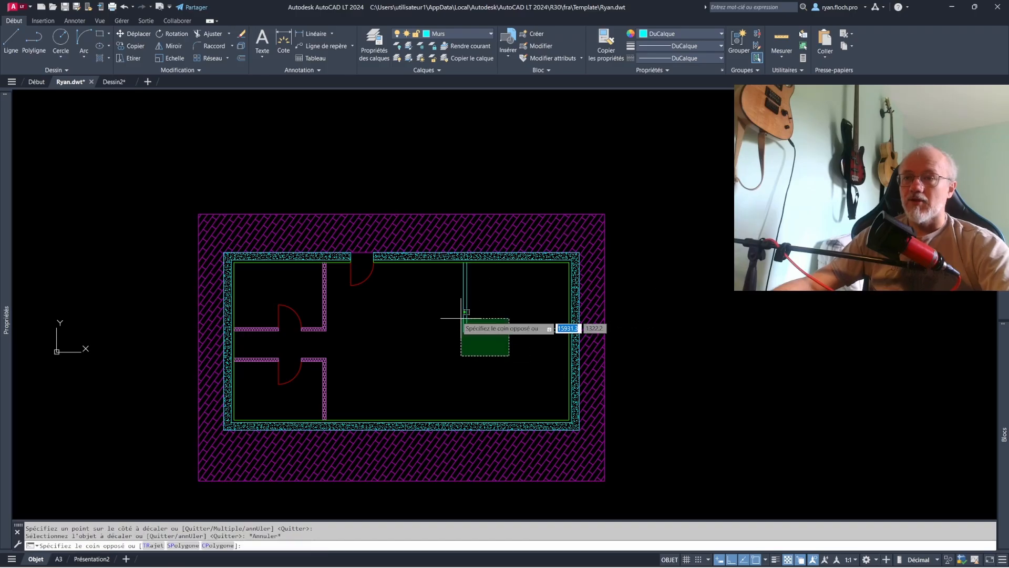
{"action": "left_click", "coordinate": [460, 316]}
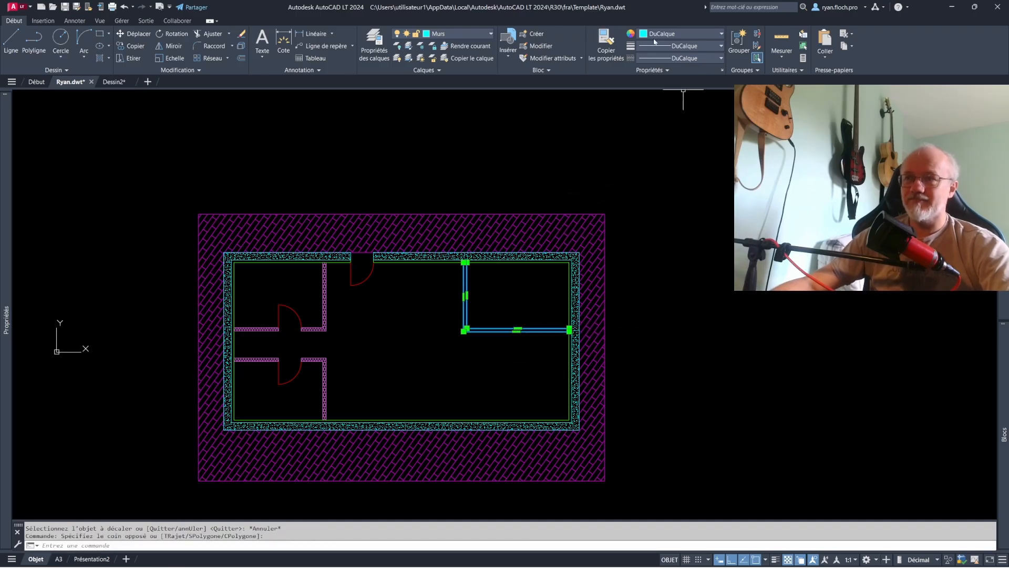
{"action": "key", "text": "Escape"}
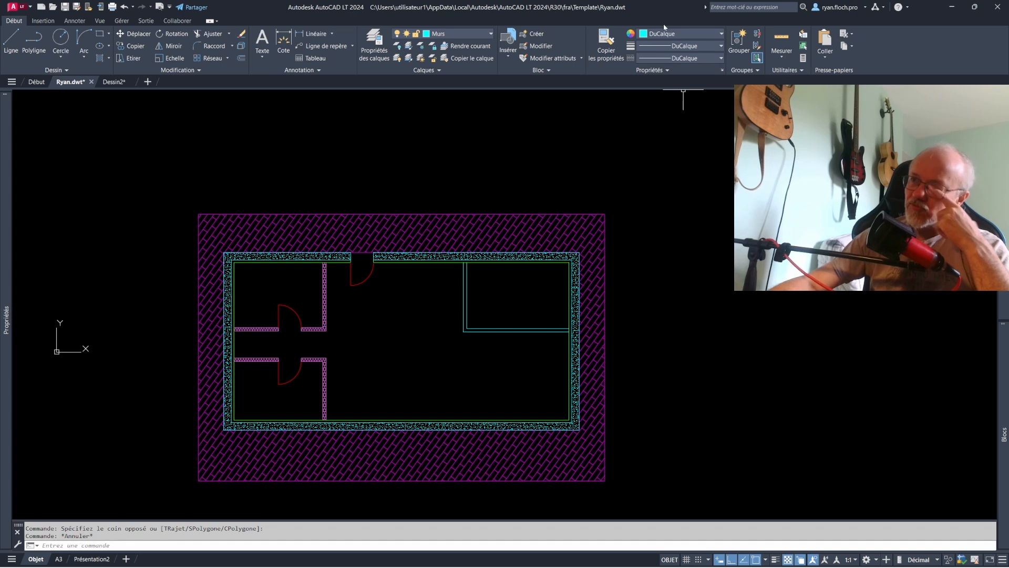
{"action": "left_click", "coordinate": [659, 50]}
{"action": "left_click", "coordinate": [652, 54]}
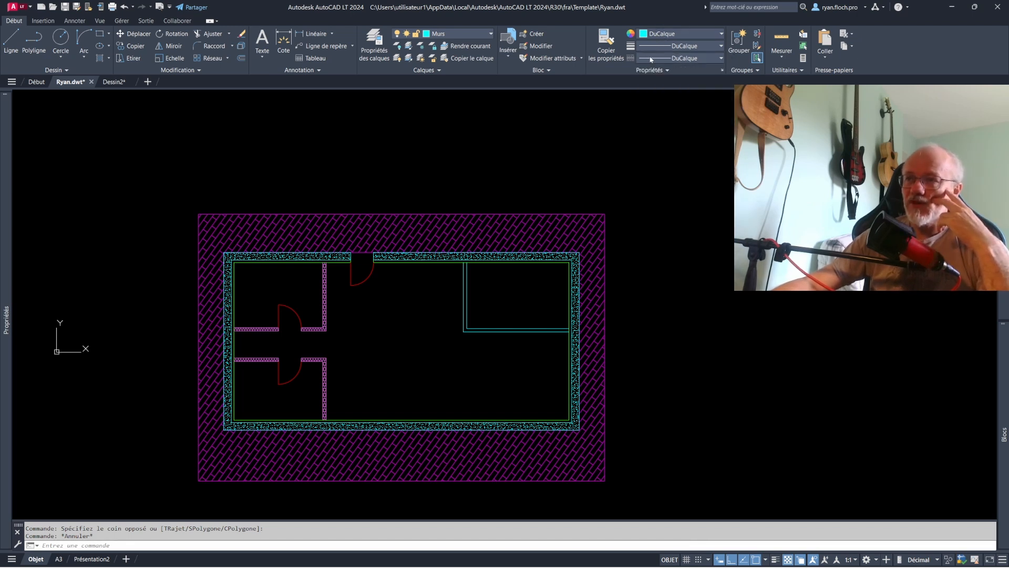
{"action": "left_click", "coordinate": [651, 58]}
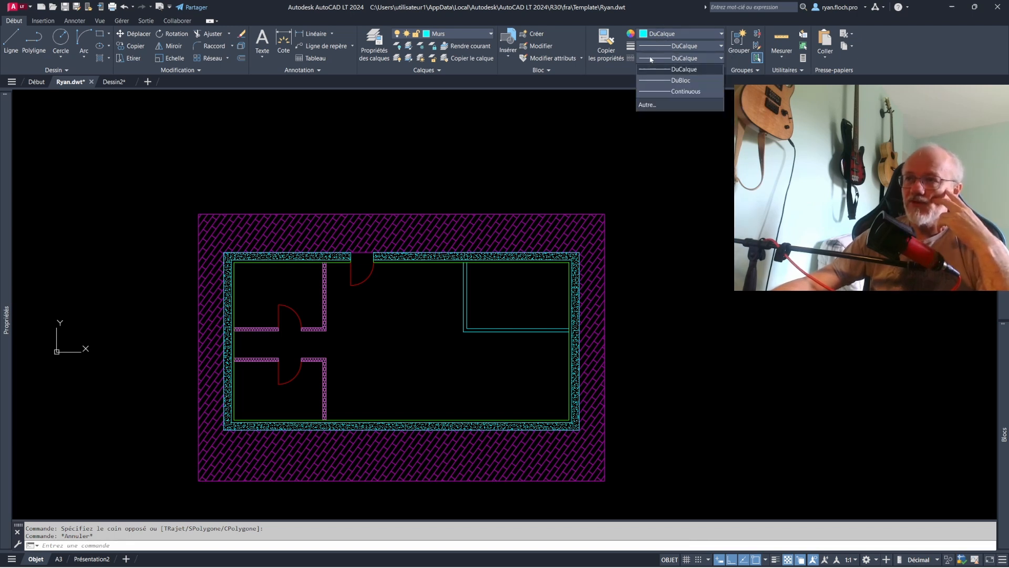
{"action": "left_click", "coordinate": [678, 59]}
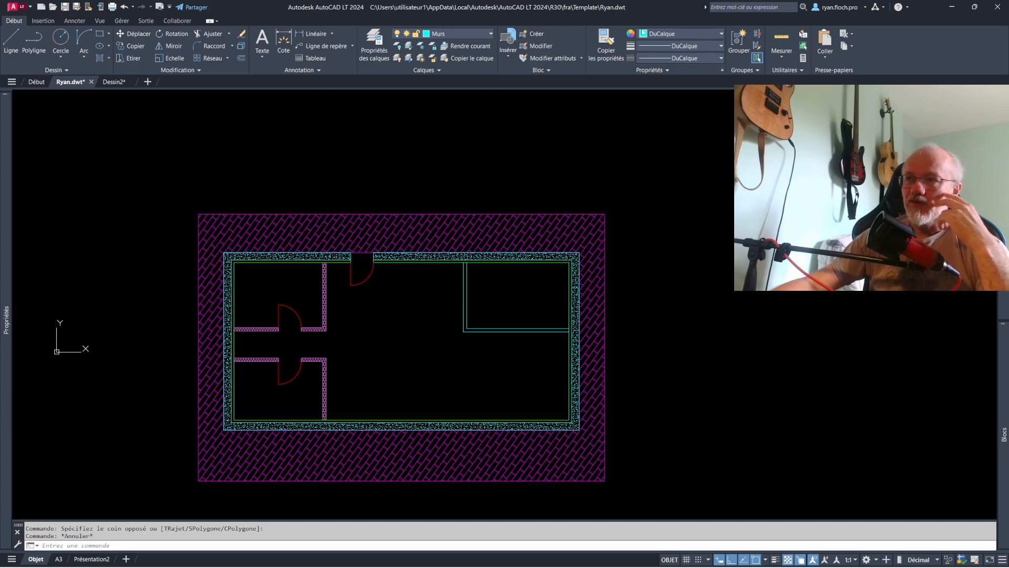
{"action": "key", "text": "Escape"}
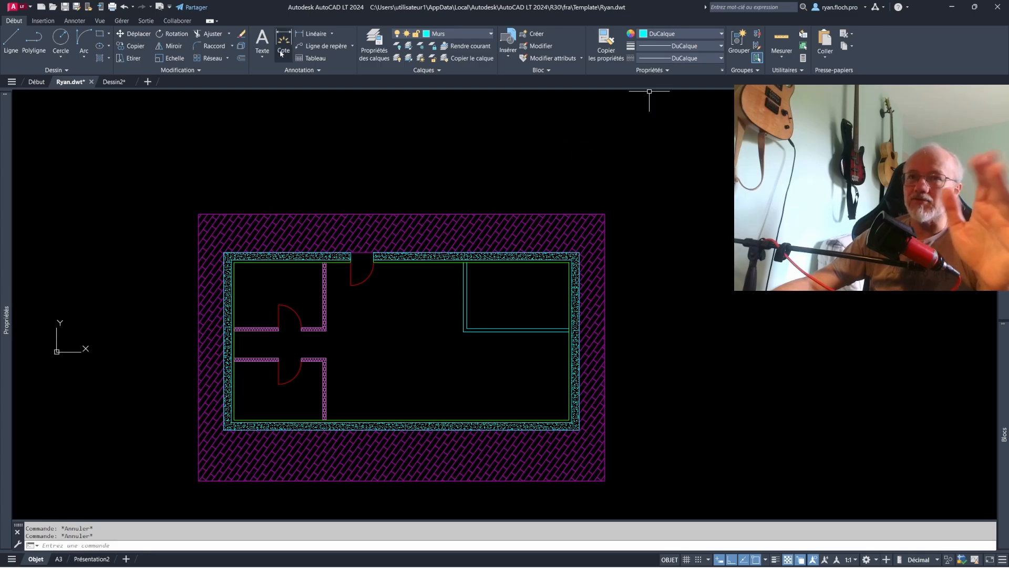
- Add a multiline text label with the house title to the right of the plan
{"action": "left_click", "coordinate": [262, 42]}
{"action": "left_click", "coordinate": [664, 246]}
{"action": "left_click", "coordinate": [788, 316]}
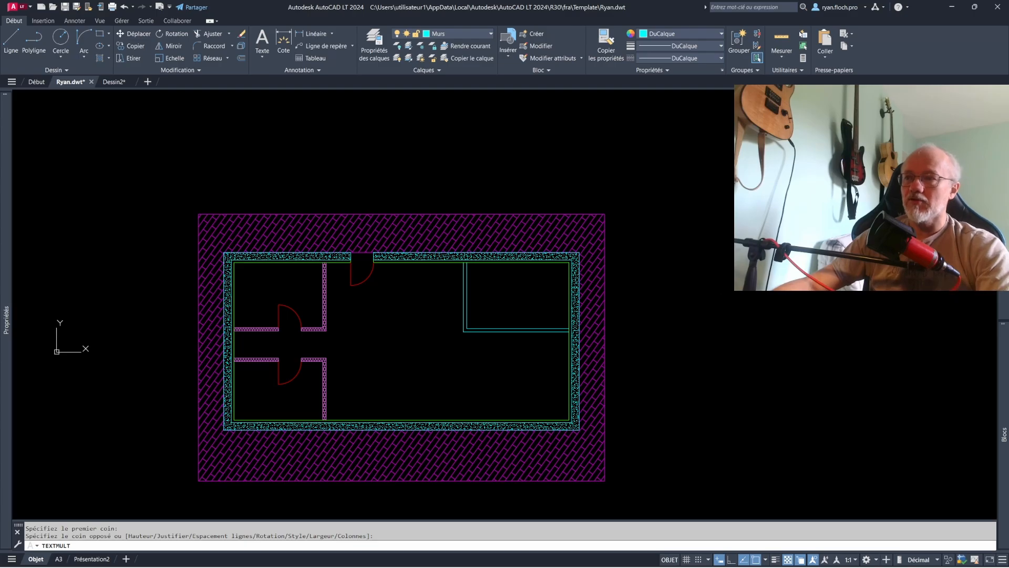
{"action": "type", "text": "maio"}
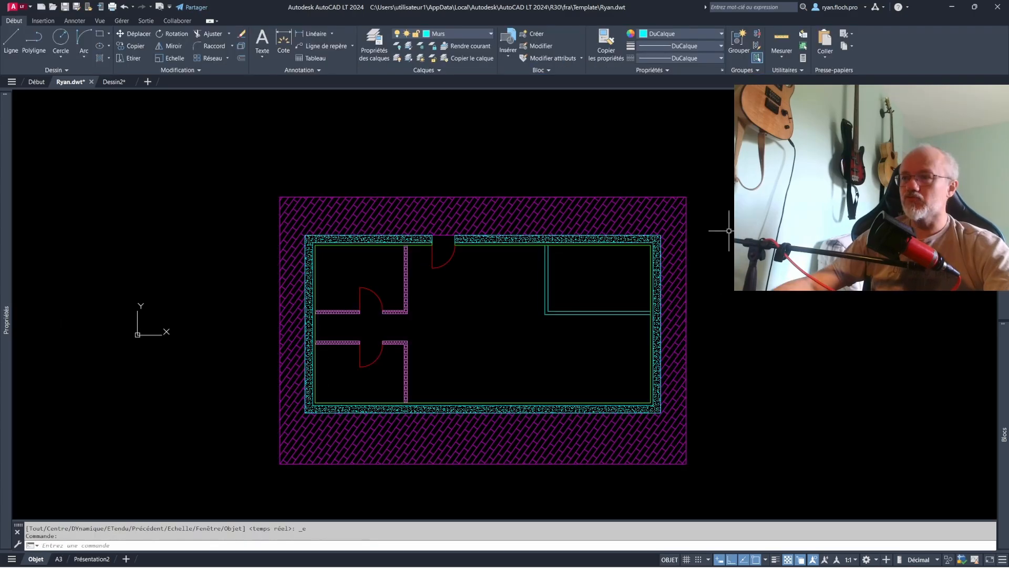
- Override the house title's colour with red 237,31,36 and move the text above the plan
{"action": "left_click", "coordinate": [679, 33]}
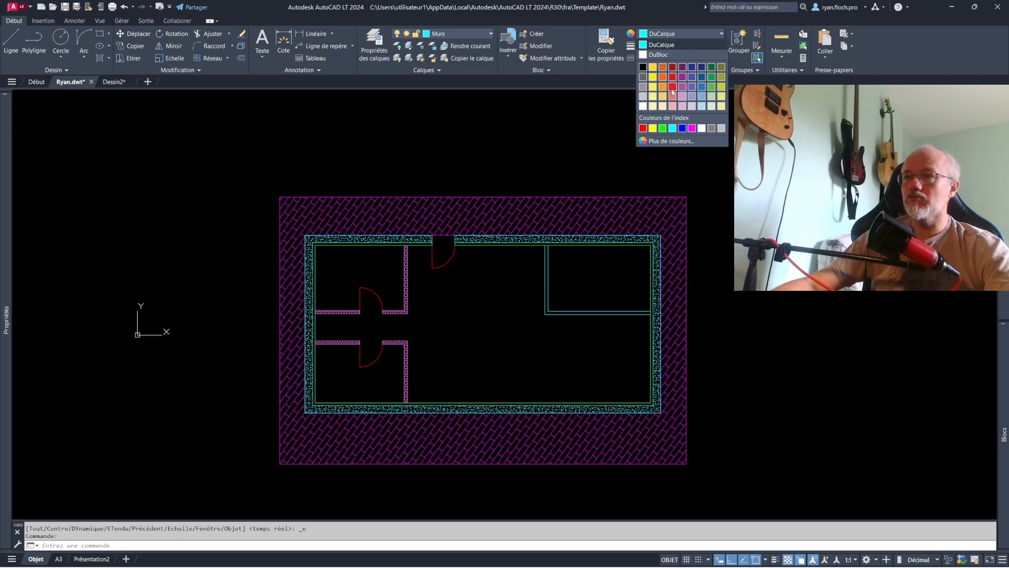
{"action": "key", "text": "Escape"}
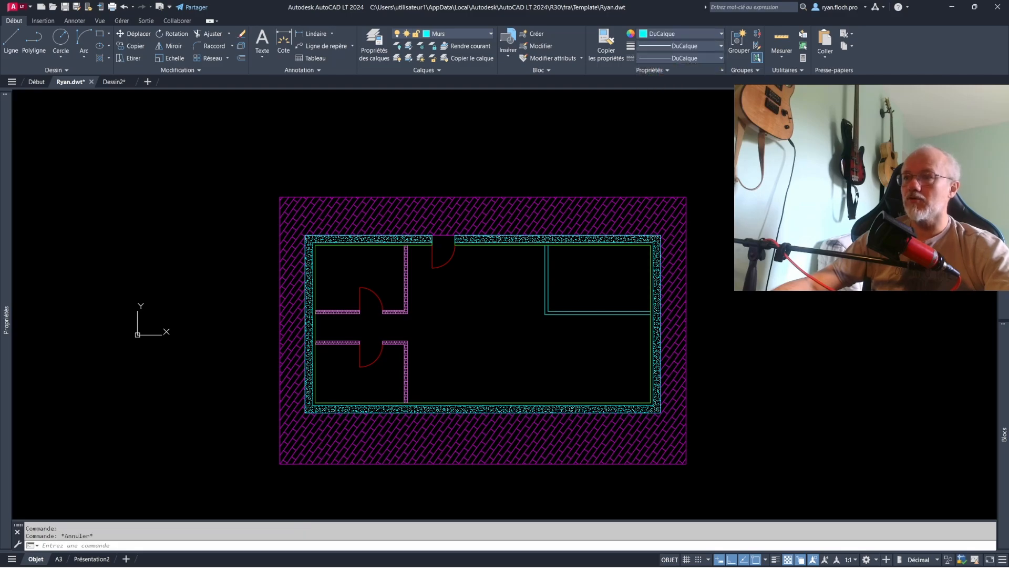
{"action": "left_click_drag", "start_coordinate": [650, 180], "coordinate": [433, 132]}
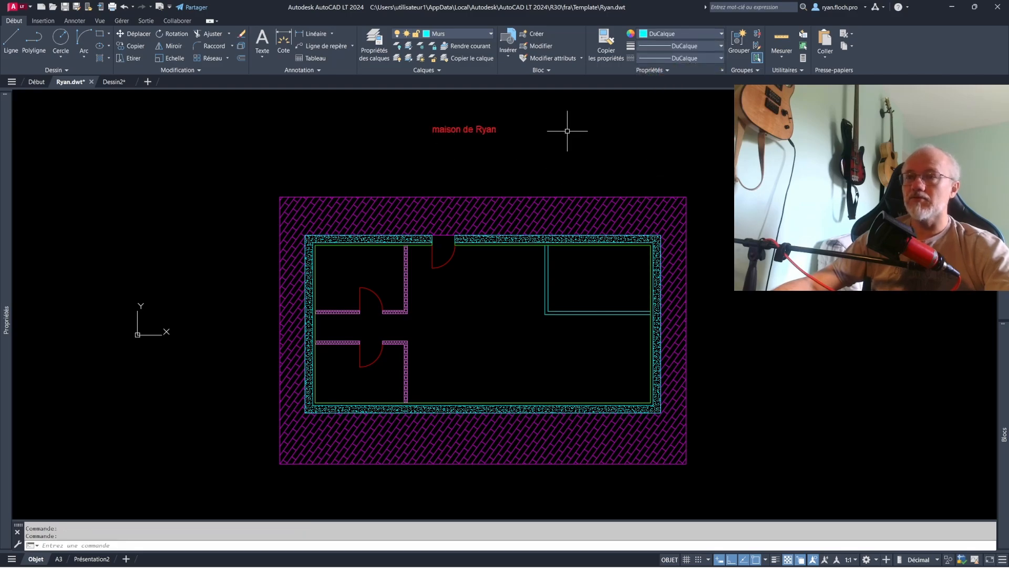
- Set the house title text's lineweight to 0.35 mm and turn on lineweight display in the drawing
{"action": "left_click", "coordinate": [476, 132]}
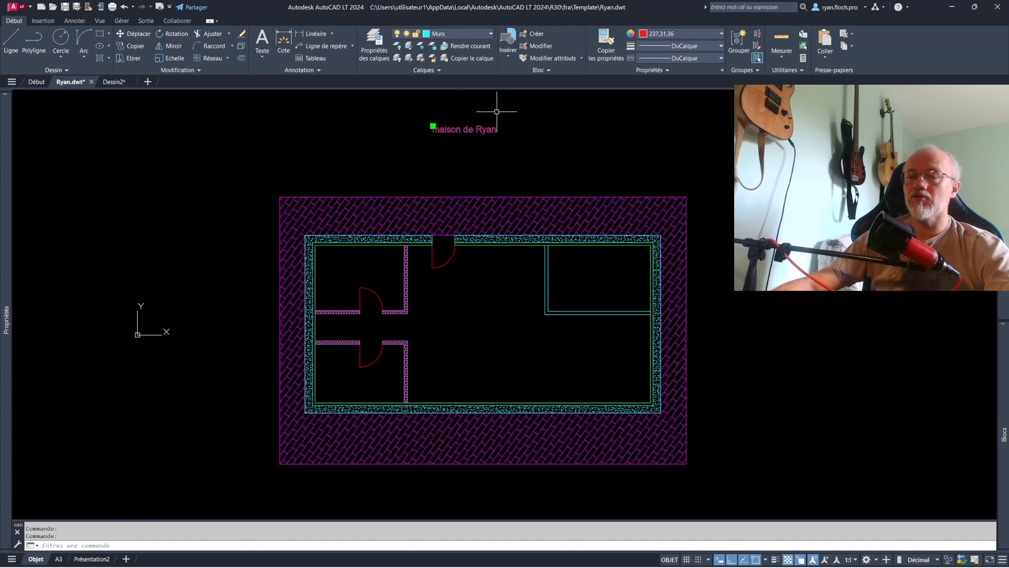
{"action": "left_click", "coordinate": [462, 127]}
{"action": "left_click", "coordinate": [542, 126]}
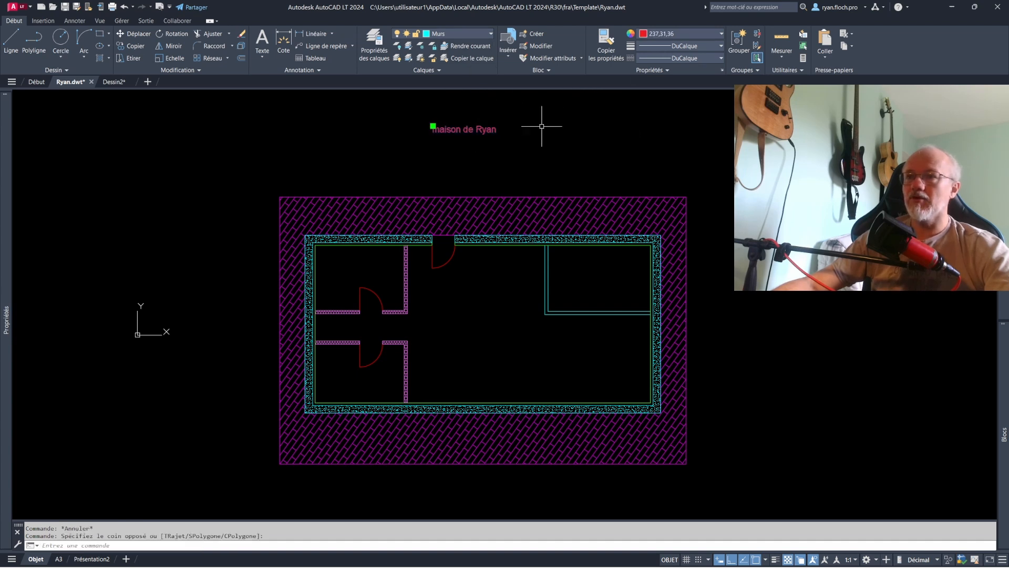
{"action": "left_click", "coordinate": [661, 46]}
{"action": "left_click", "coordinate": [703, 189]}
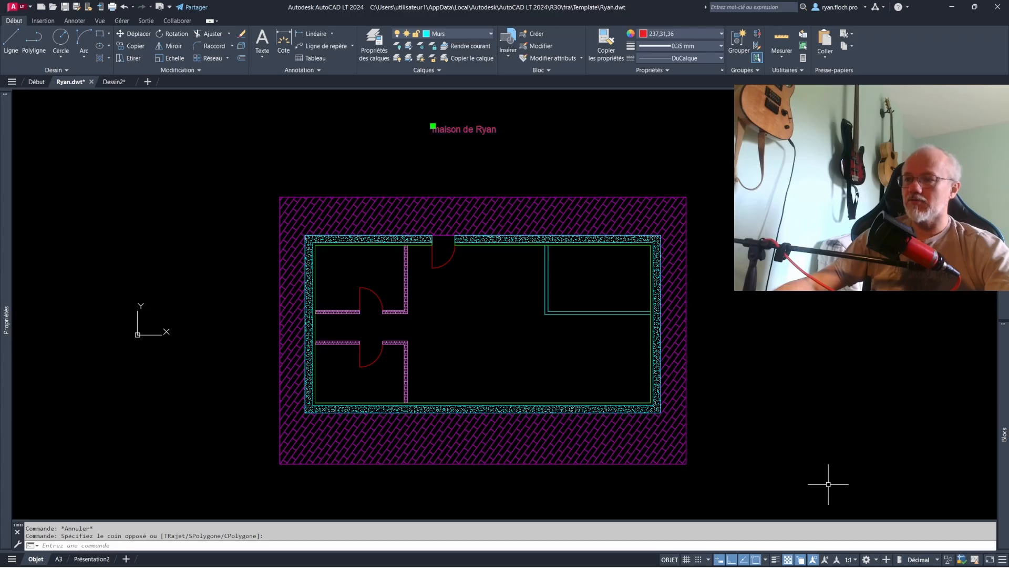
{"action": "left_click", "coordinate": [776, 559]}
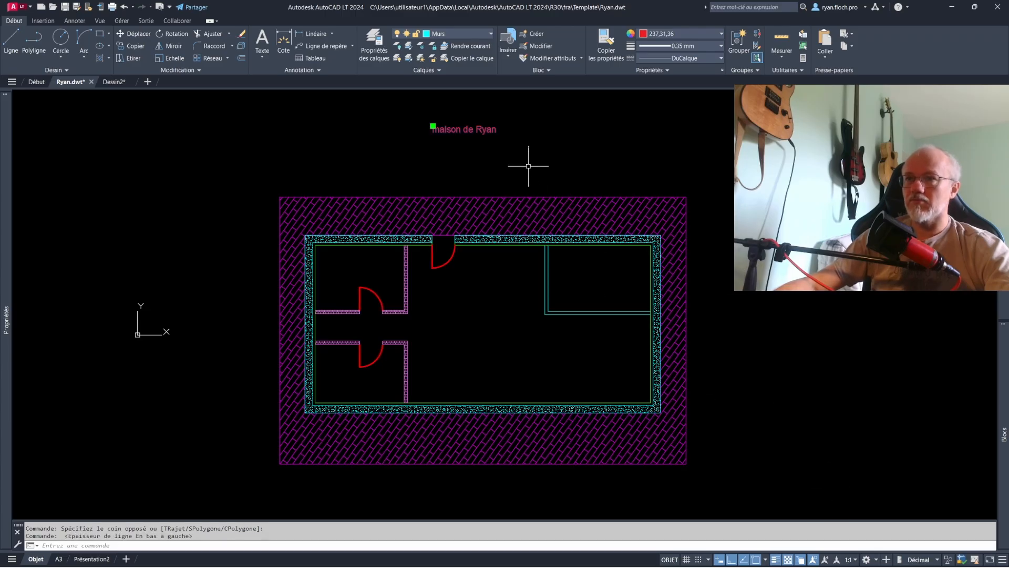
- Compare the floor plan's line thicknesses around the entrance door with lineweight display off and on
{"action": "left_click", "coordinate": [685, 47]}
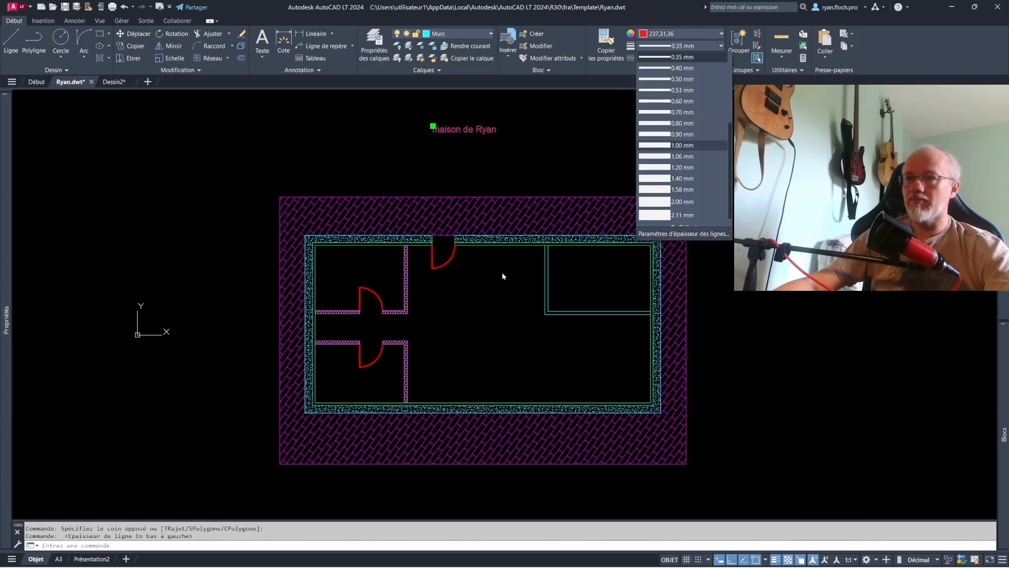
{"action": "key", "text": "Escape"}
{"action": "scroll", "coordinate": [428, 261], "scroll_direction": "up", "scroll_amount": 4}
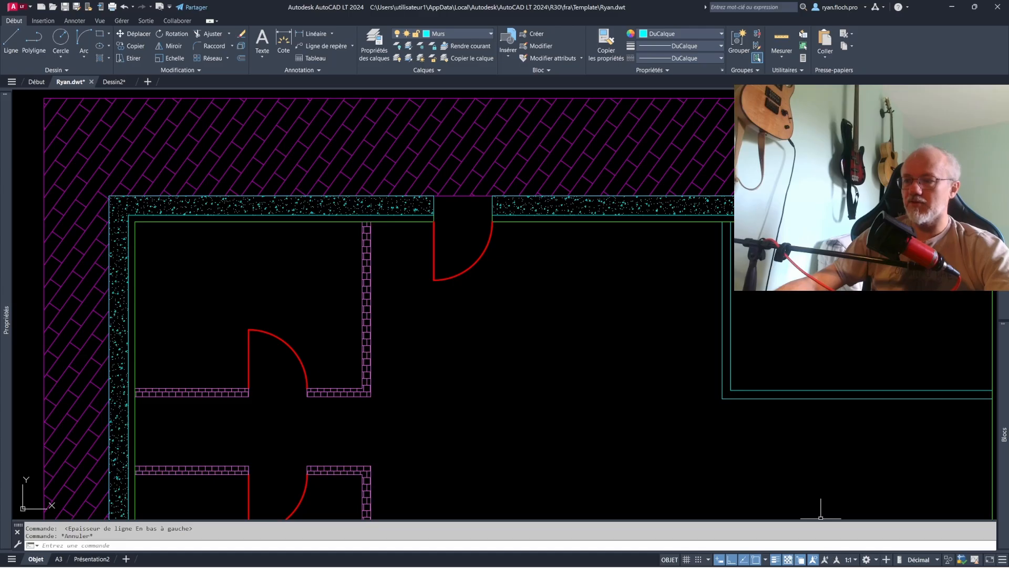
{"action": "left_click", "coordinate": [776, 559]}
{"action": "left_click", "coordinate": [776, 560]}
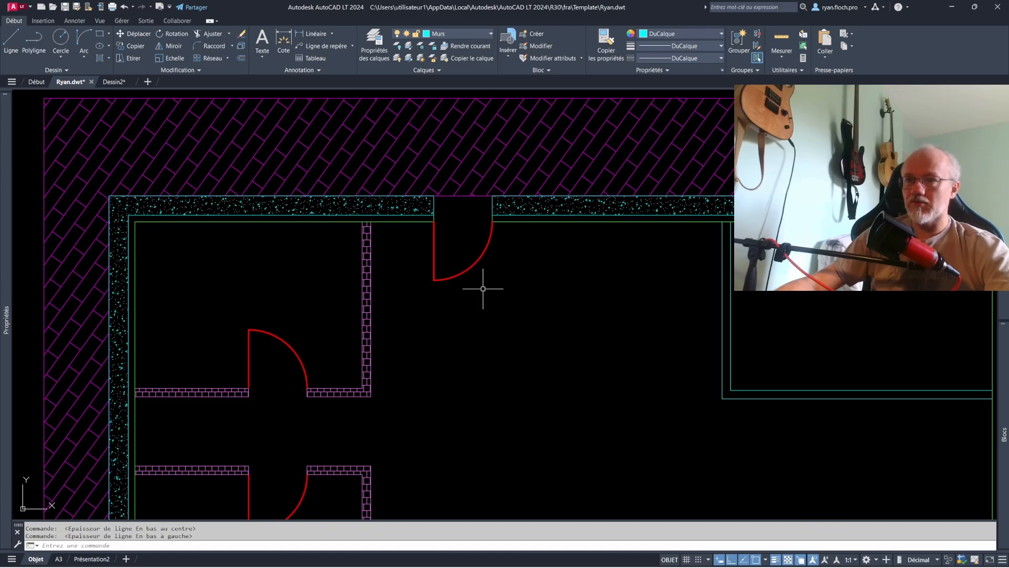
{"action": "scroll", "coordinate": [462, 275], "scroll_direction": "up", "scroll_amount": 2}
{"action": "scroll", "coordinate": [421, 246], "scroll_direction": "down", "scroll_amount": 1}
{"action": "middle_click_drag", "start_coordinate": [423, 246], "coordinate": [583, 263]}
{"action": "scroll", "coordinate": [488, 157], "scroll_direction": "up", "scroll_amount": 1}
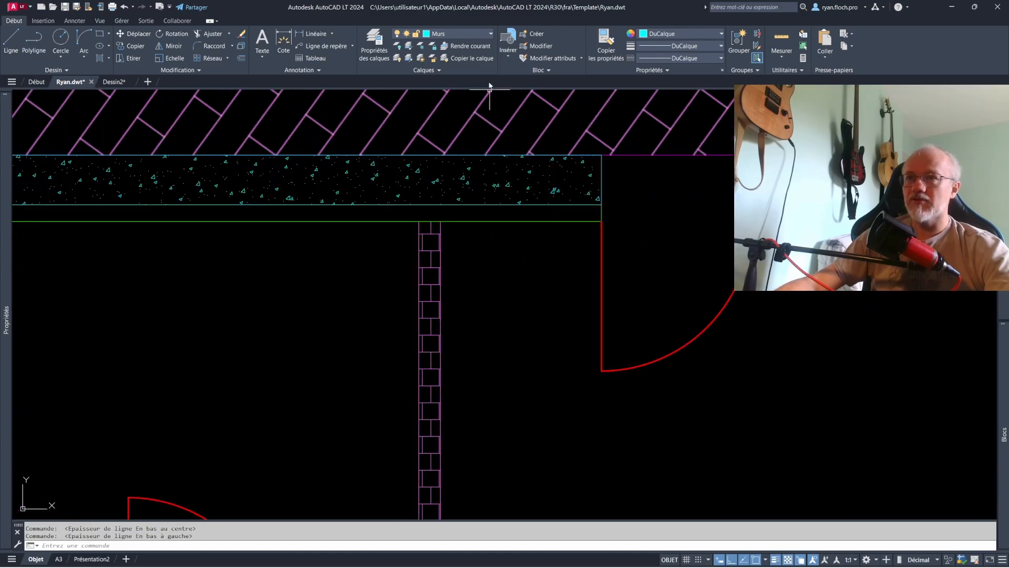
- Set the Murs layer's lineweight to 0.53 mm in the layer properties
{"action": "left_click", "coordinate": [374, 43]}
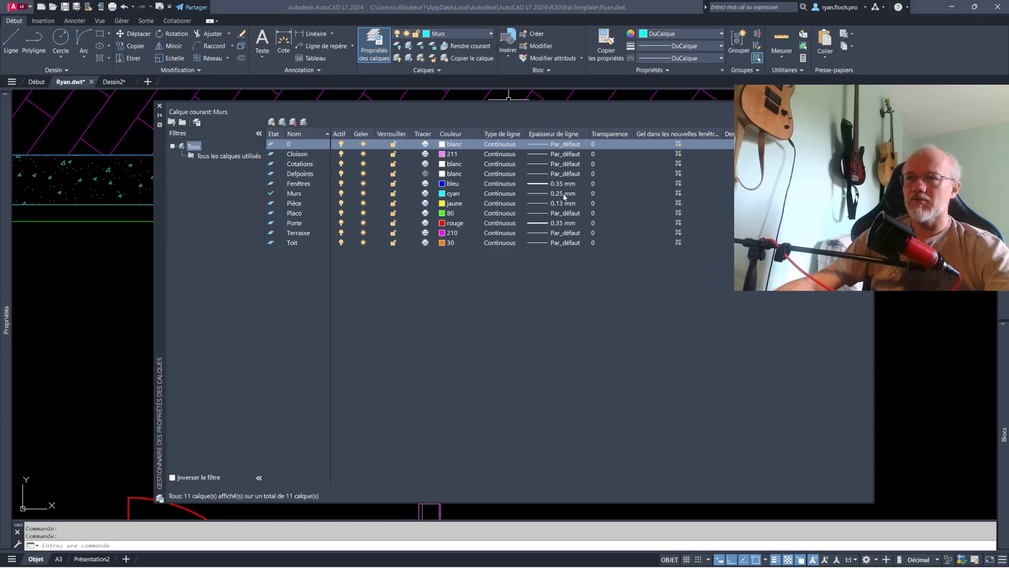
{"action": "left_click", "coordinate": [560, 194]}
{"action": "scroll", "coordinate": [473, 260], "scroll_direction": "down", "scroll_amount": 3}
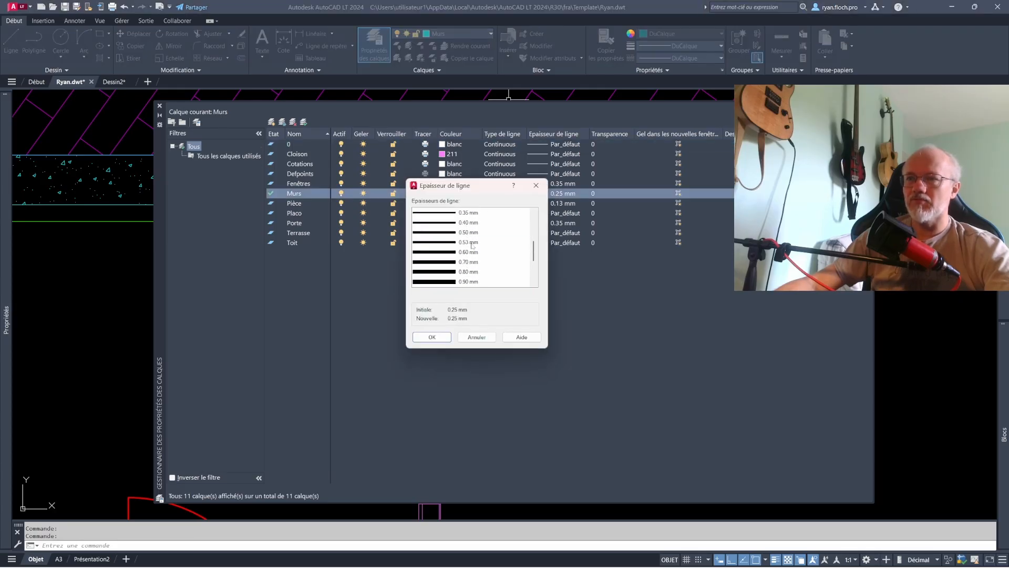
{"action": "left_click", "coordinate": [473, 242]}
{"action": "key", "text": "Return"}
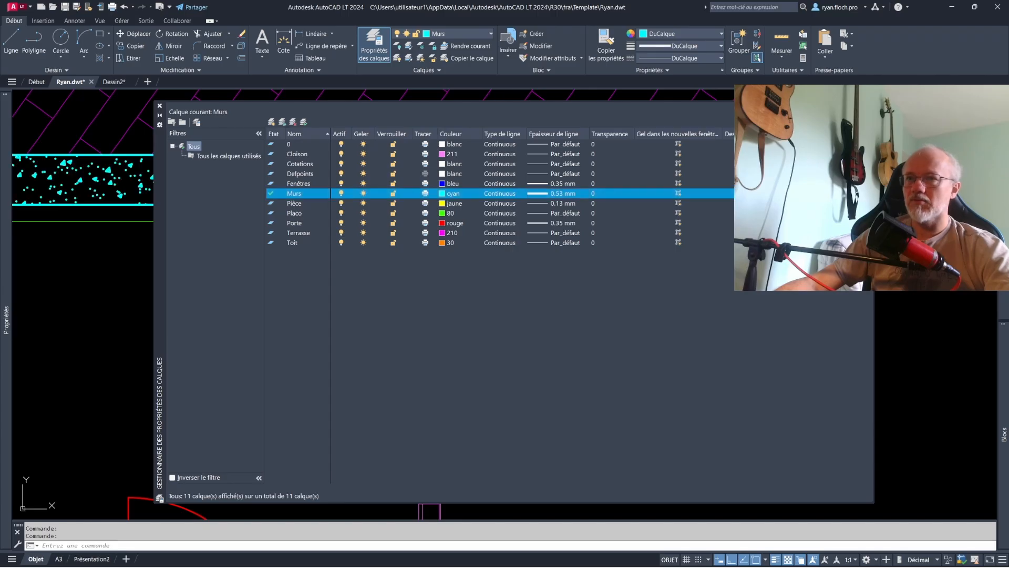
{"action": "left_click", "coordinate": [122, 284]}
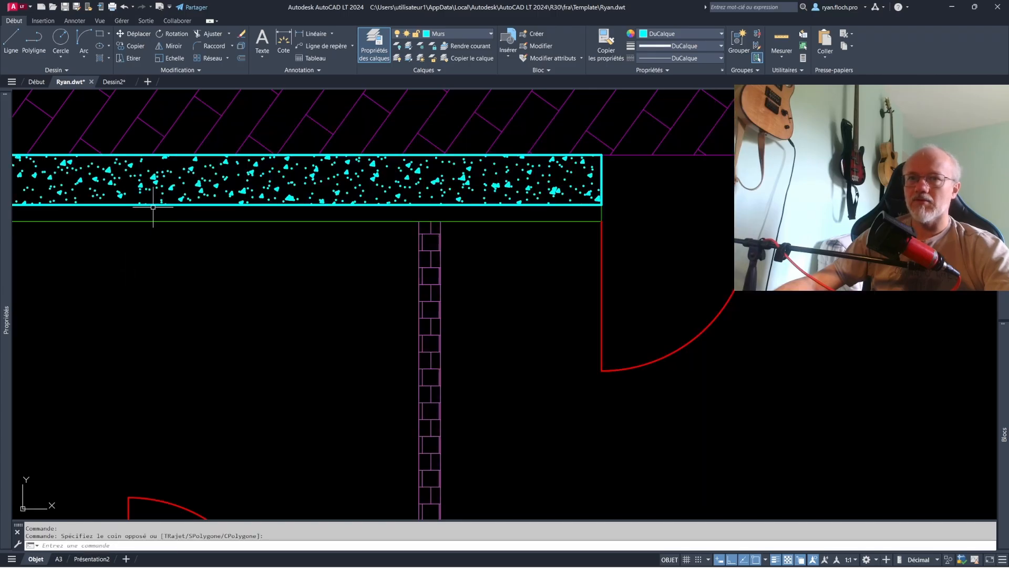
- Compare the thickened walls with lineweight display on and off, leaving the display turned off
{"action": "scroll", "coordinate": [405, 236], "scroll_direction": "down", "scroll_amount": 7}
{"action": "scroll", "coordinate": [507, 259], "scroll_direction": "up", "scroll_amount": 2}
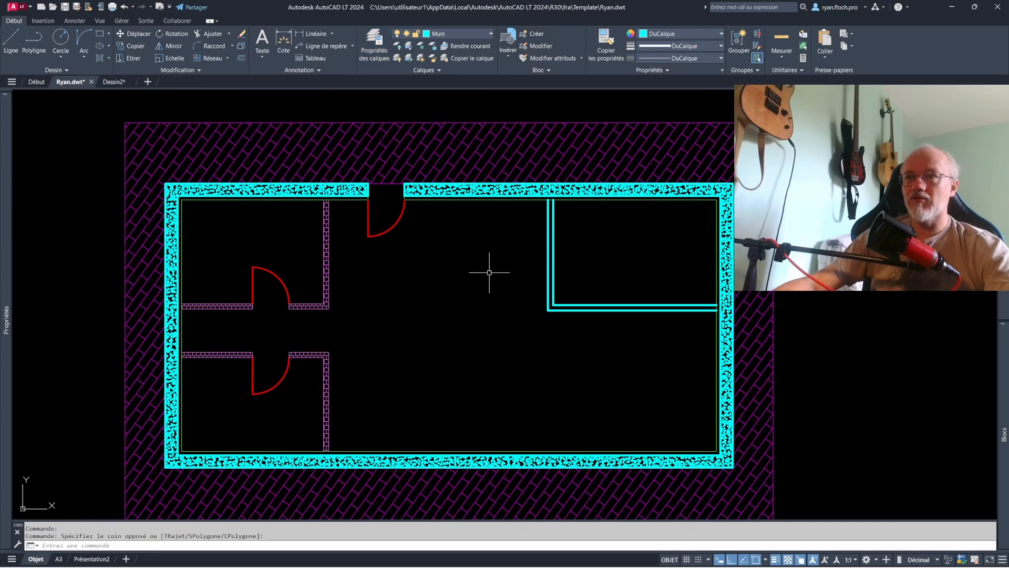
{"action": "middle_click_drag", "start_coordinate": [489, 272], "coordinate": [531, 285]}
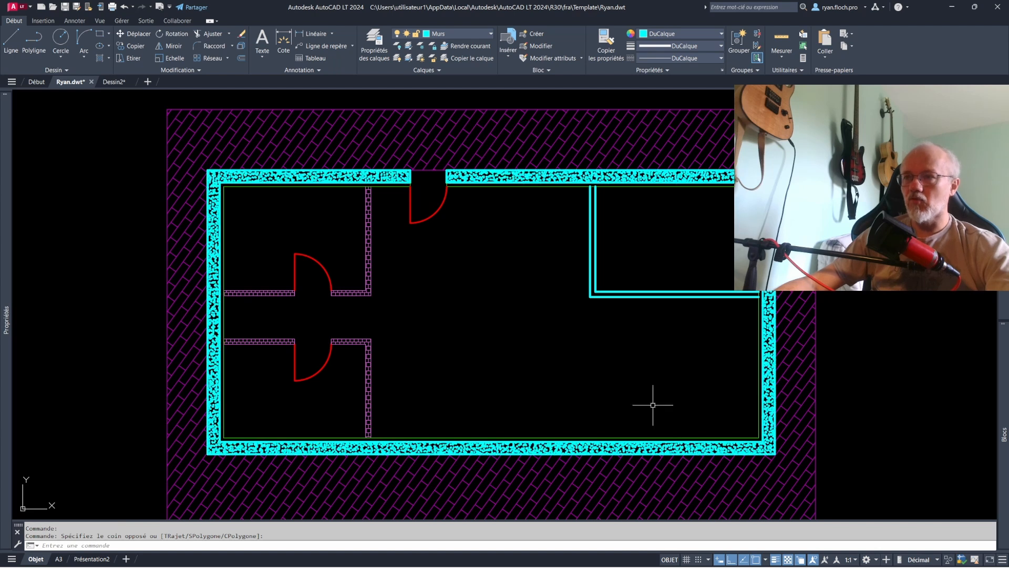
{"action": "left_click", "coordinate": [776, 560]}
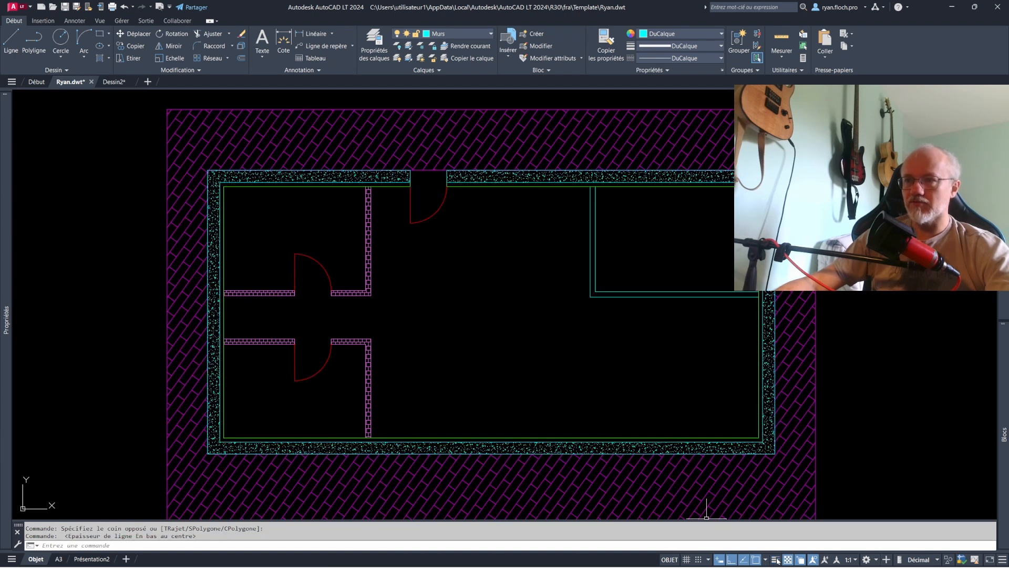
{"action": "left_click", "coordinate": [776, 559]}
{"action": "left_click", "coordinate": [776, 560]}
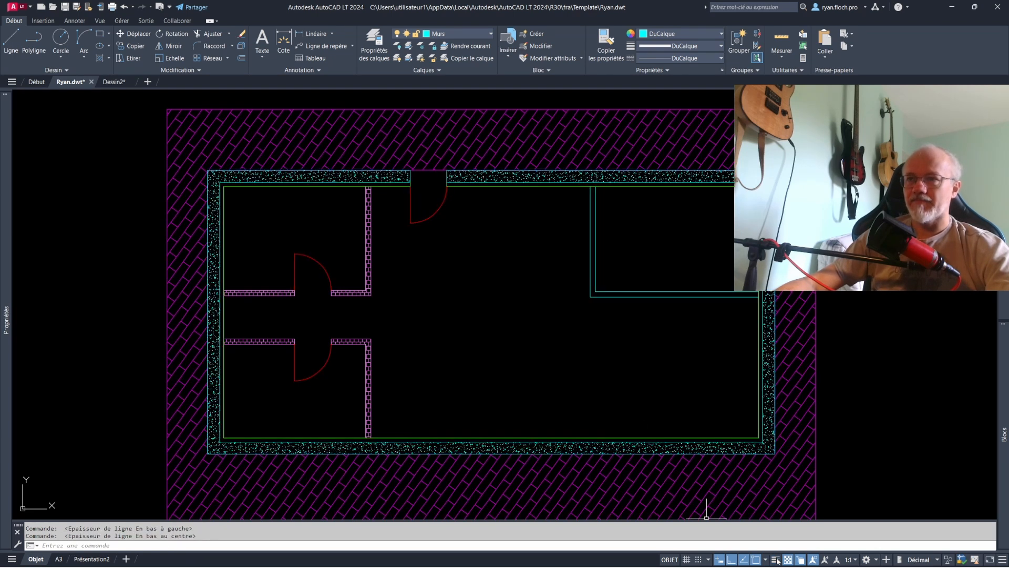
- Load the ACAD_ISO12W100 linetype into the drawing
{"action": "scroll", "coordinate": [605, 306], "scroll_direction": "down", "scroll_amount": 2}
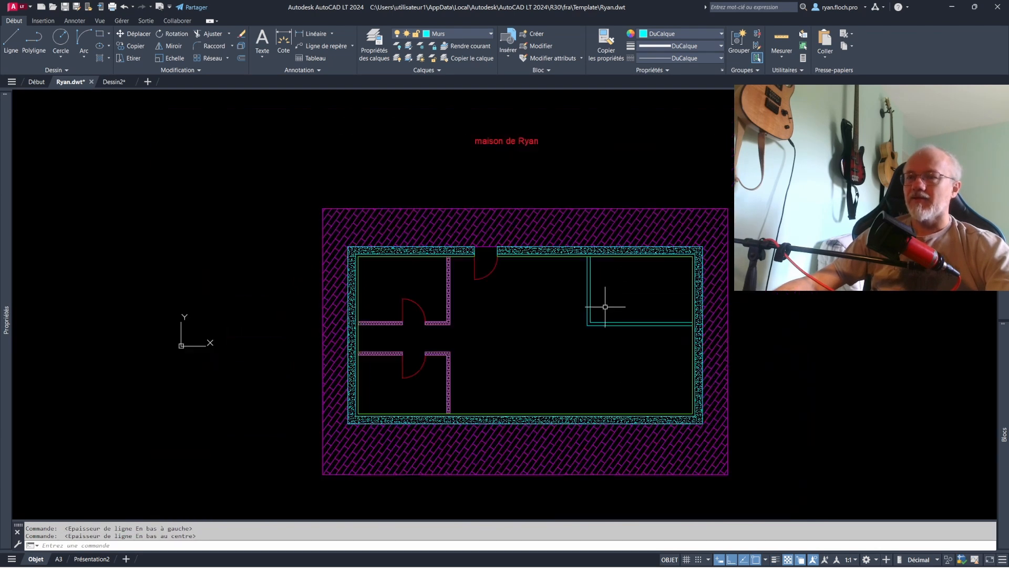
{"action": "left_click", "coordinate": [538, 146]}
{"action": "left_click", "coordinate": [692, 59]}
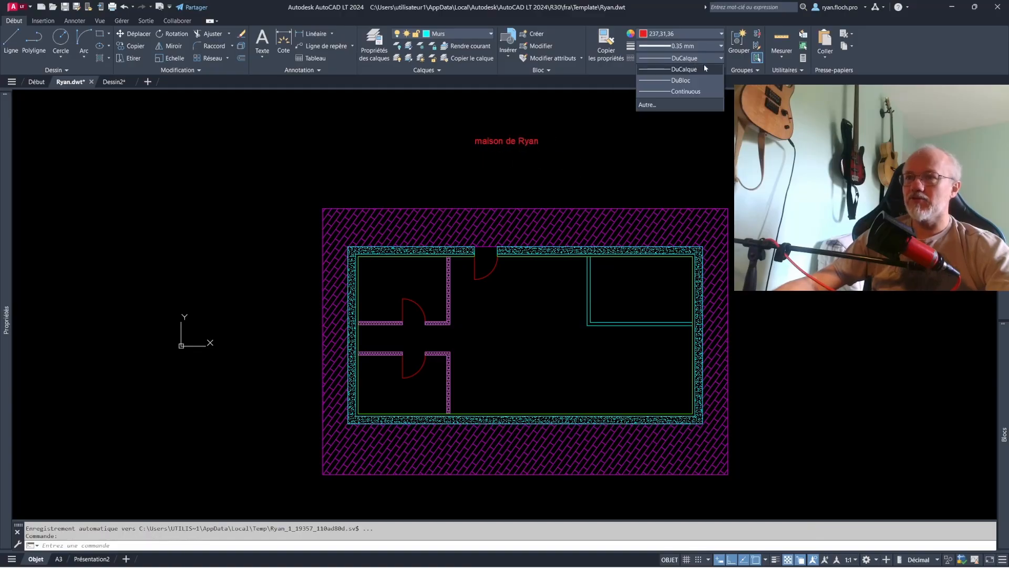
{"action": "left_click", "coordinate": [652, 105]}
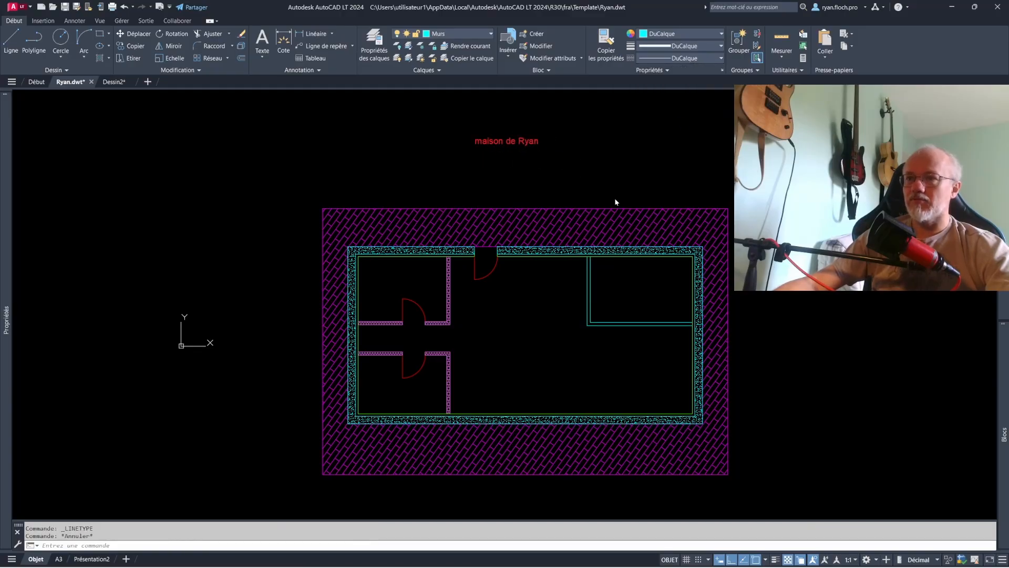
{"action": "left_click", "coordinate": [583, 206]}
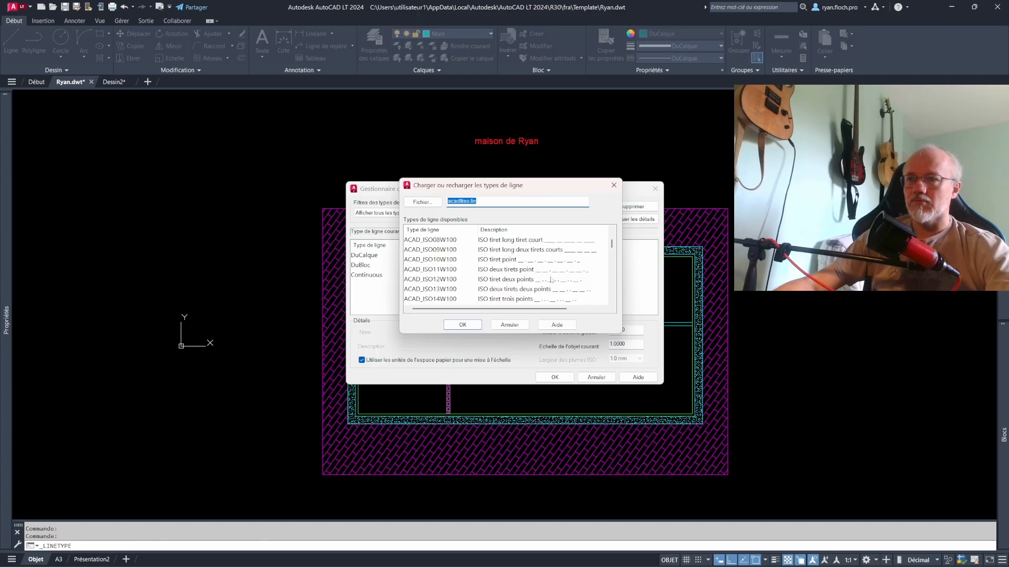
{"action": "left_click", "coordinate": [462, 324]}
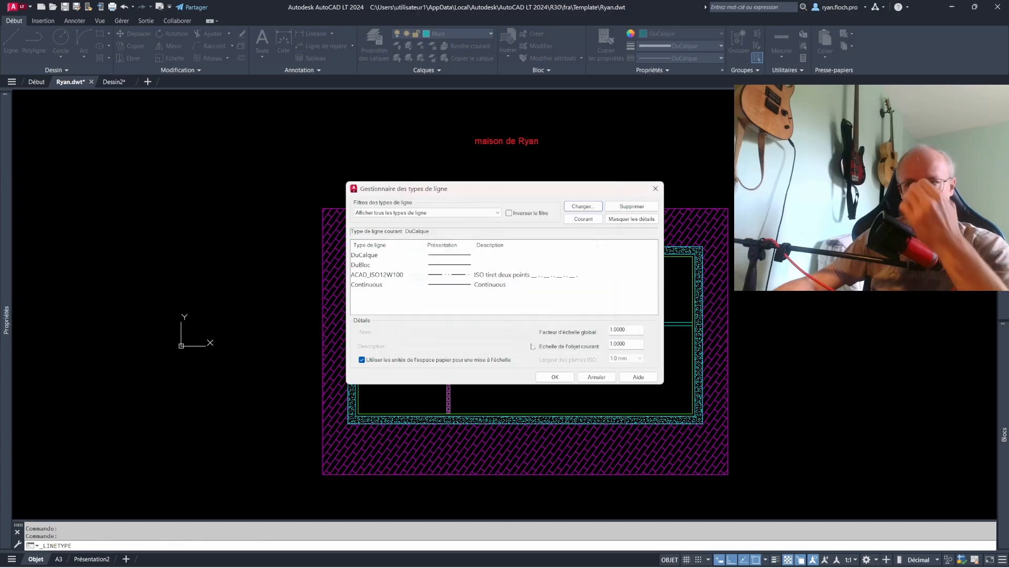
{"action": "left_click", "coordinate": [555, 377]}
{"action": "scroll", "coordinate": [494, 136], "scroll_direction": "up", "scroll_amount": 5}
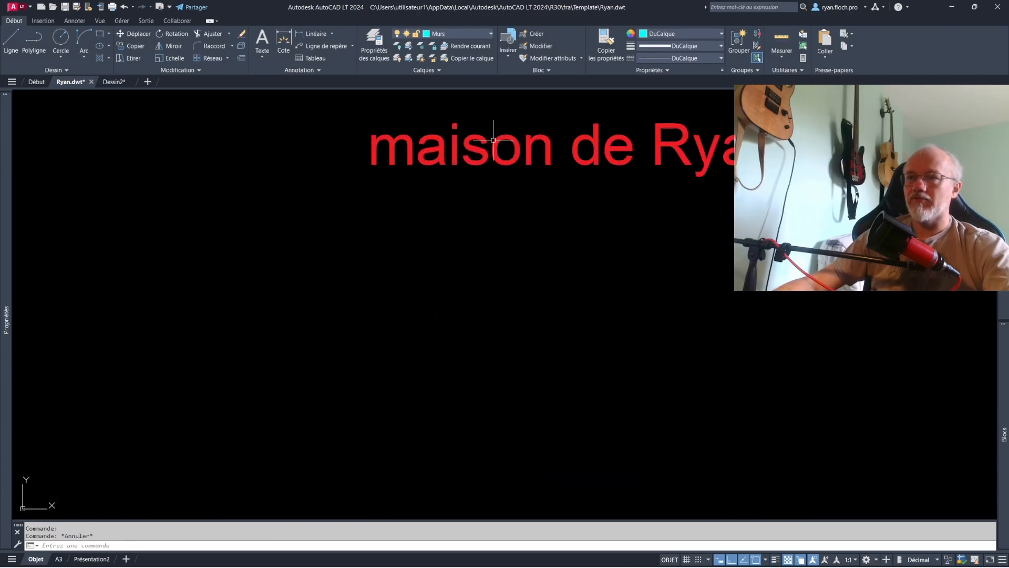
{"action": "scroll", "coordinate": [525, 140], "scroll_direction": "down", "scroll_amount": 5}
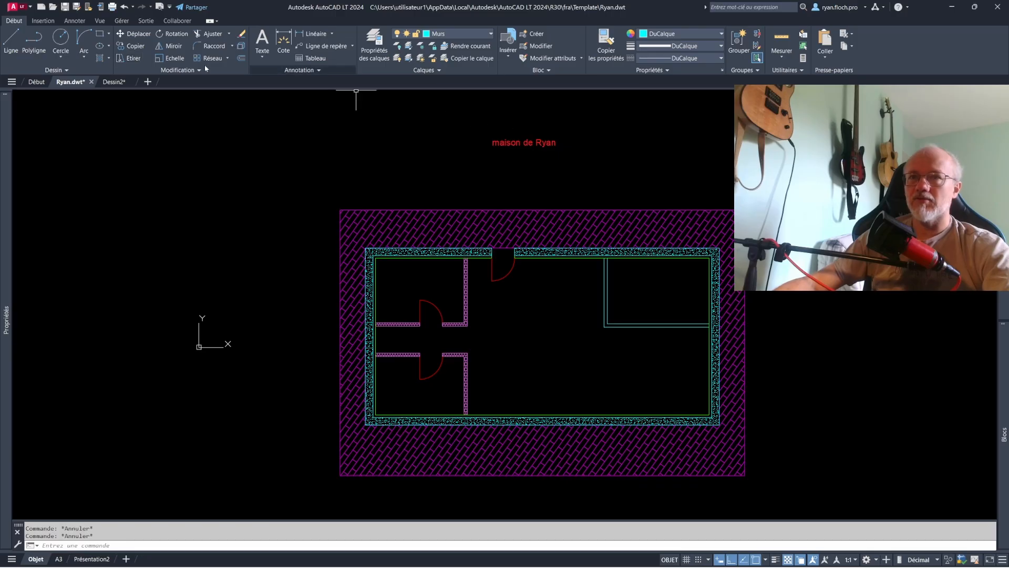
- Draw a horizontal line underlining the house title above the plan
{"action": "left_click", "coordinate": [11, 41]}
{"action": "left_click", "coordinate": [492, 148]}
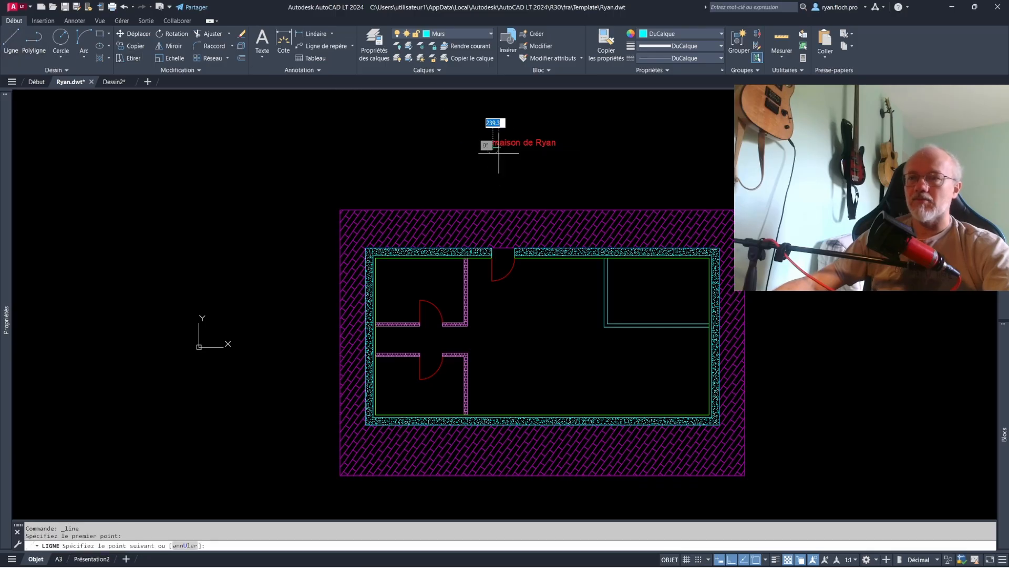
{"action": "left_click", "coordinate": [563, 148]}
{"action": "key", "text": "Escape"}
{"action": "scroll", "coordinate": [559, 129], "scroll_direction": "up", "scroll_amount": 4}
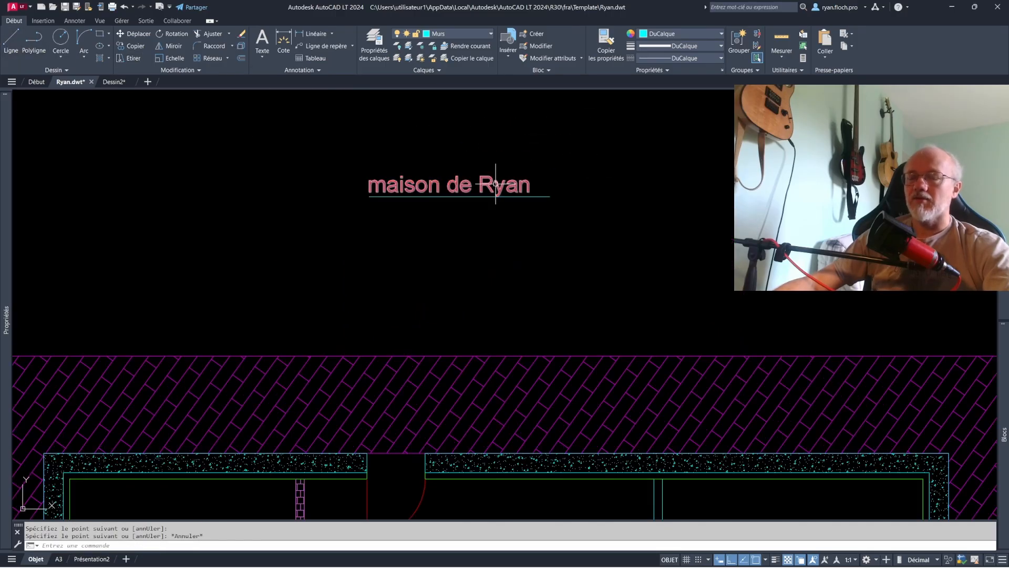
- Match the properties of the house title text onto the line beneath it
{"action": "key", "text": "Escape"}
{"action": "left_click", "coordinate": [606, 43]}
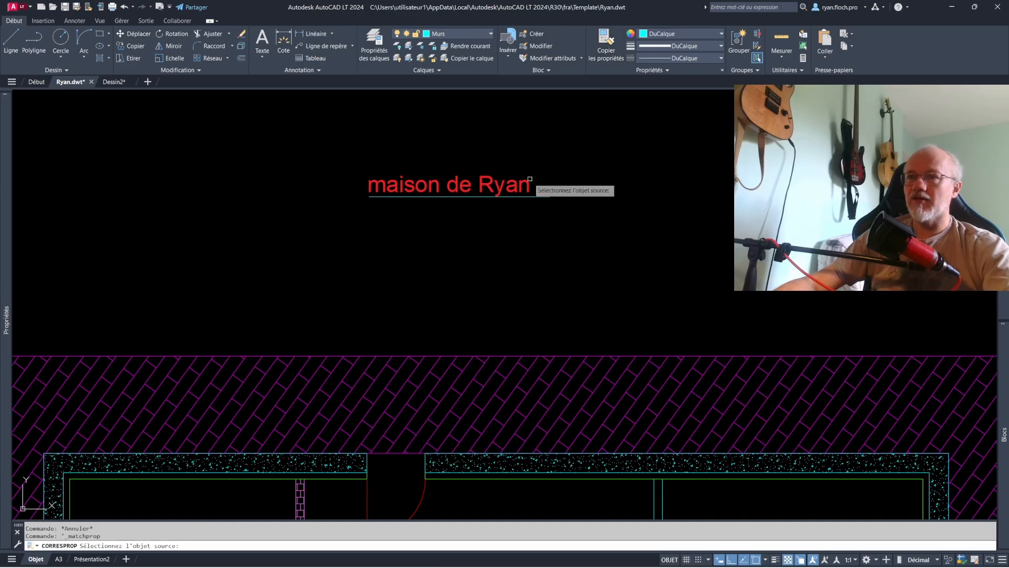
{"action": "left_click", "coordinate": [530, 184]}
{"action": "left_click", "coordinate": [551, 198]}
{"action": "key", "text": "Escape"}
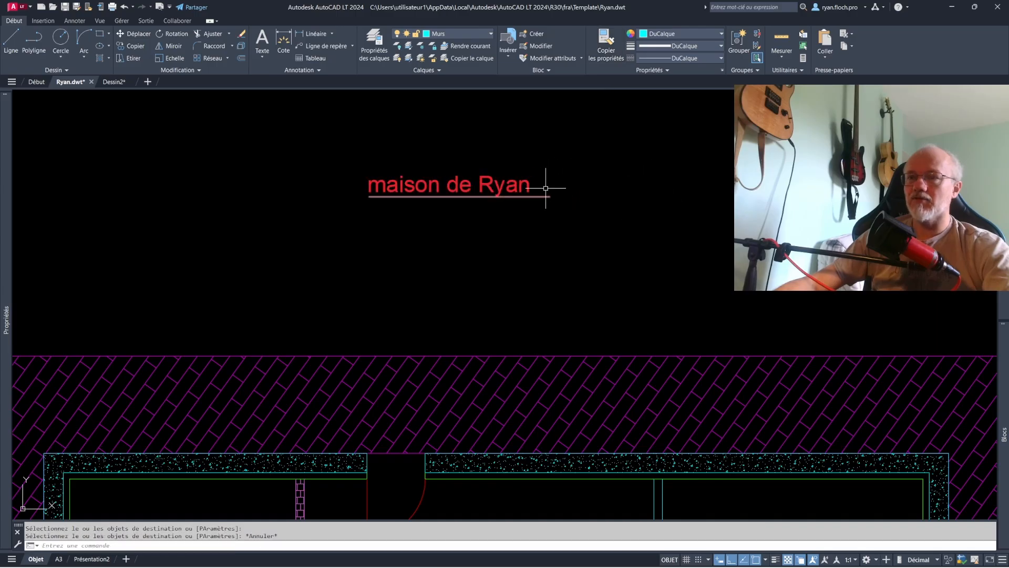
- Examine the L-shaped double wall in the plan's upper-right corner
{"action": "scroll", "coordinate": [556, 201], "scroll_direction": "down", "scroll_amount": 3}
{"action": "scroll", "coordinate": [587, 180], "scroll_direction": "up", "scroll_amount": 2}
{"action": "middle_click_drag", "start_coordinate": [567, 212], "coordinate": [511, 169]}
{"action": "key", "text": "Escape"}
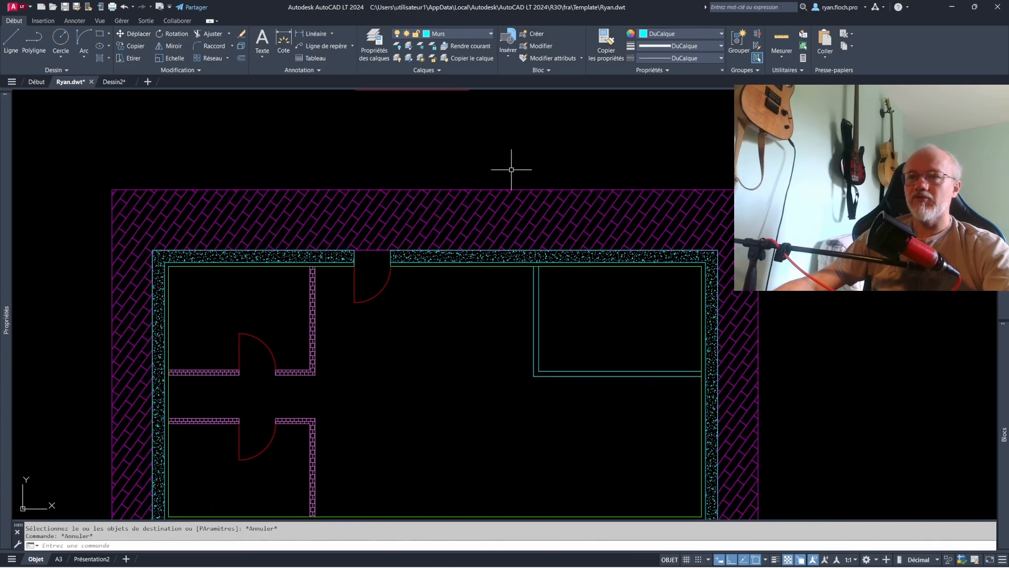
{"action": "scroll", "coordinate": [301, 139], "scroll_direction": "down", "scroll_amount": 2}
{"action": "scroll", "coordinate": [450, 270], "scroll_direction": "up", "scroll_amount": 2}
{"action": "key", "text": "Escape"}
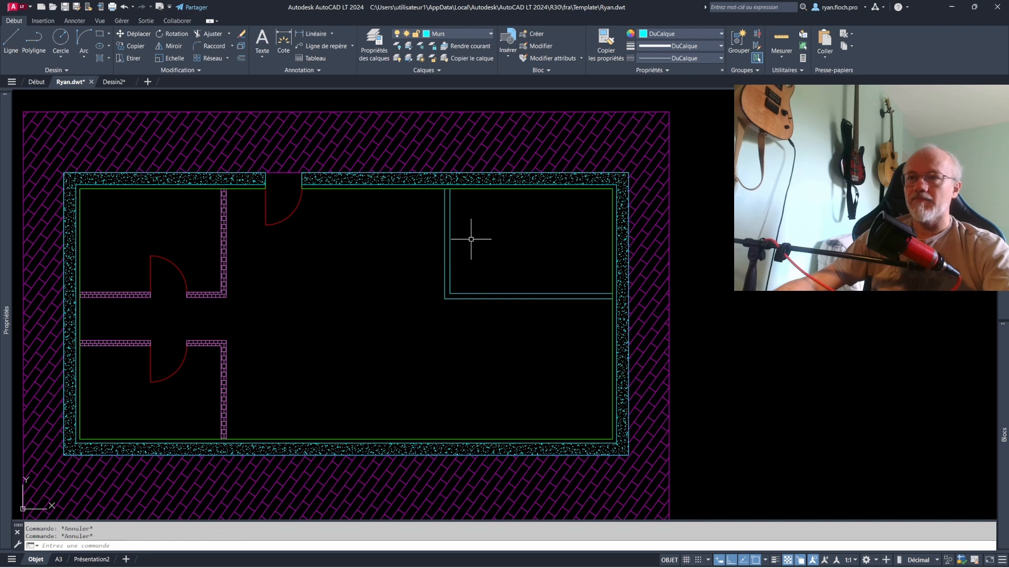
{"action": "left_click_drag", "start_coordinate": [501, 245], "coordinate": [405, 307]}
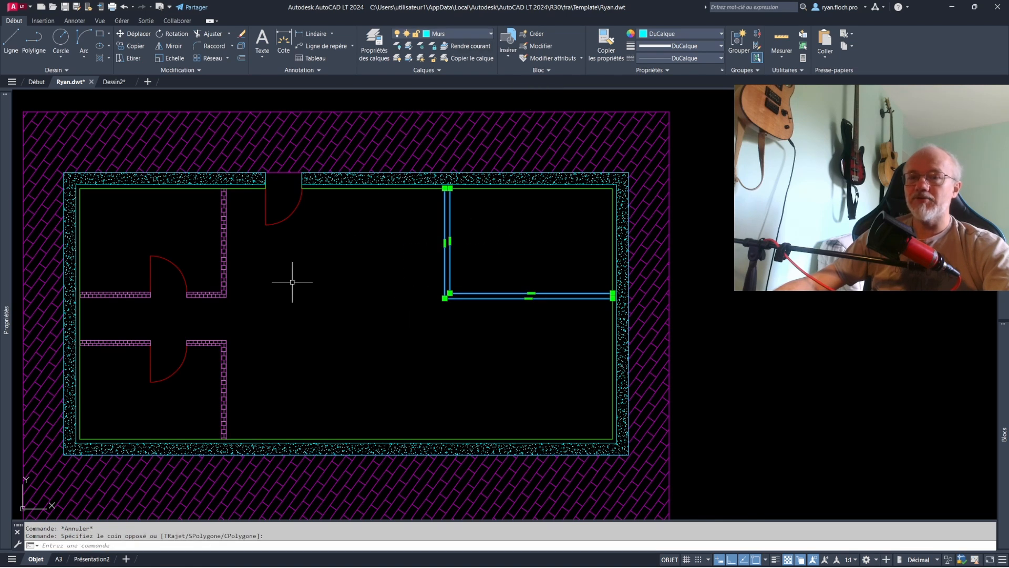
{"action": "key", "text": "Escape"}
- Match the properties of the hatched upper-left partition's polyline onto both upper-right L-shaped wall lines and check their layer
{"action": "left_click", "coordinate": [605, 42]}
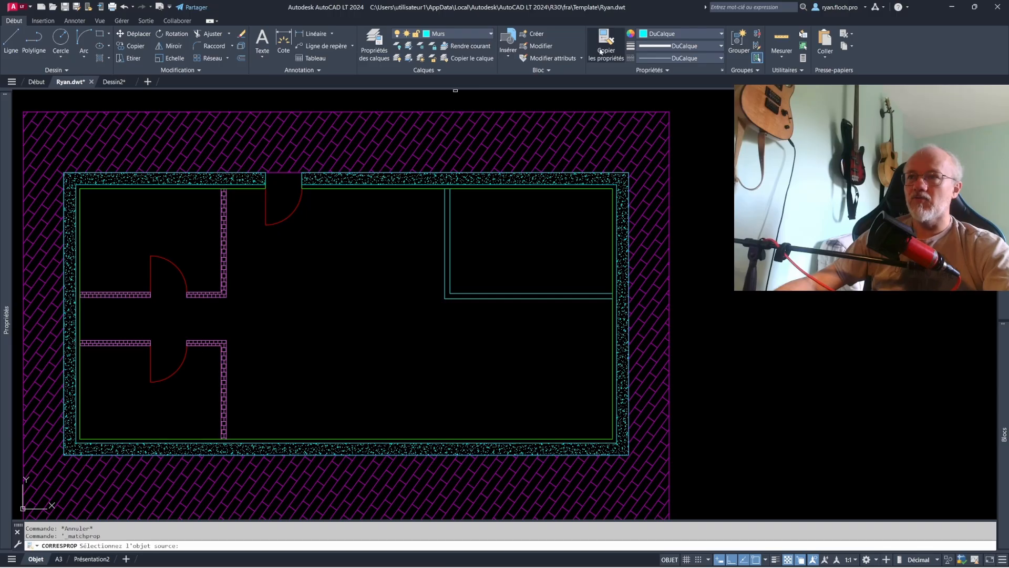
{"action": "left_click", "coordinate": [225, 269]}
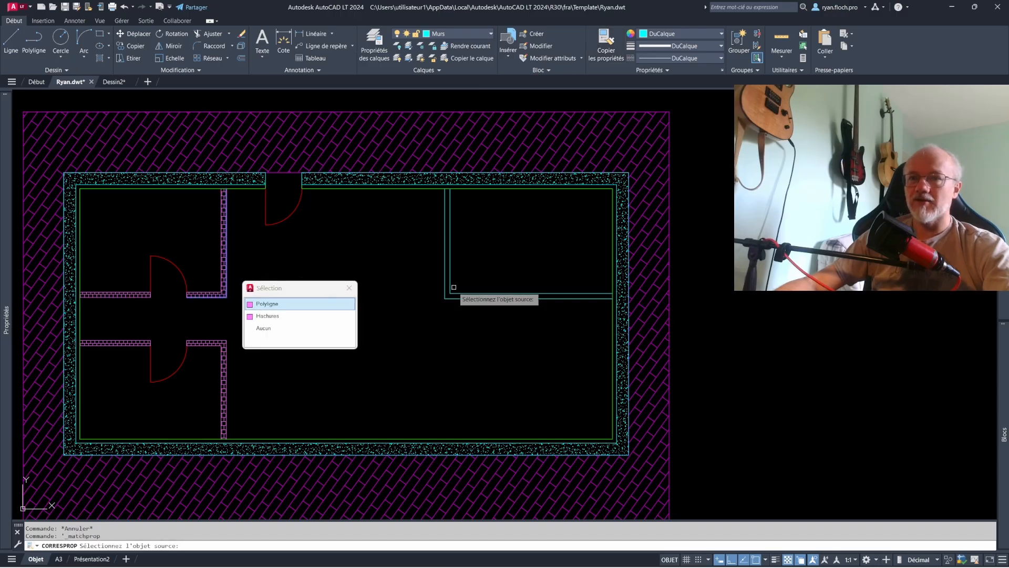
{"action": "key", "text": "Return"}
{"action": "left_click", "coordinate": [499, 314]}
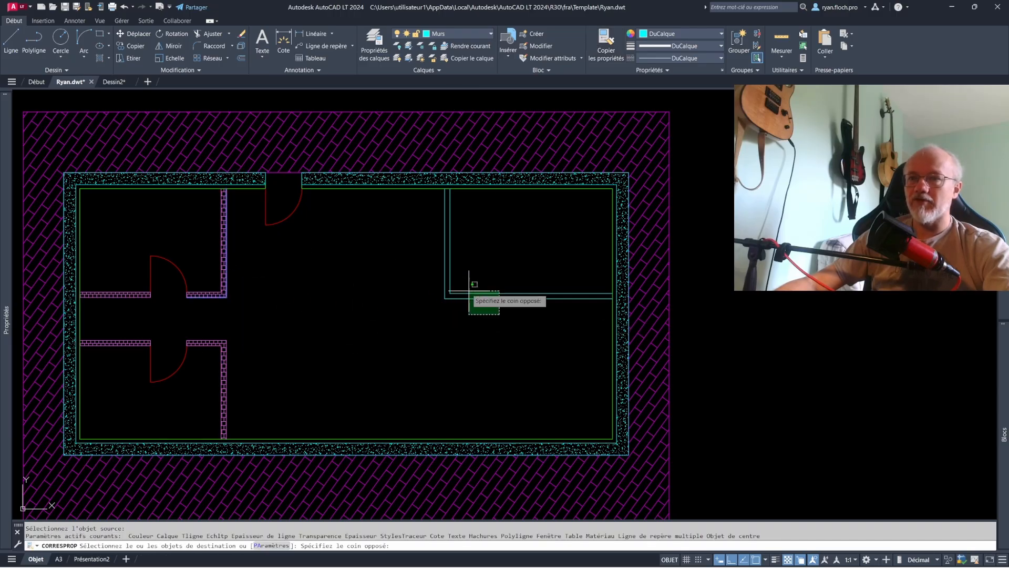
{"action": "left_click", "coordinate": [458, 284]}
{"action": "key", "text": "Return"}
{"action": "left_click", "coordinate": [478, 293]}
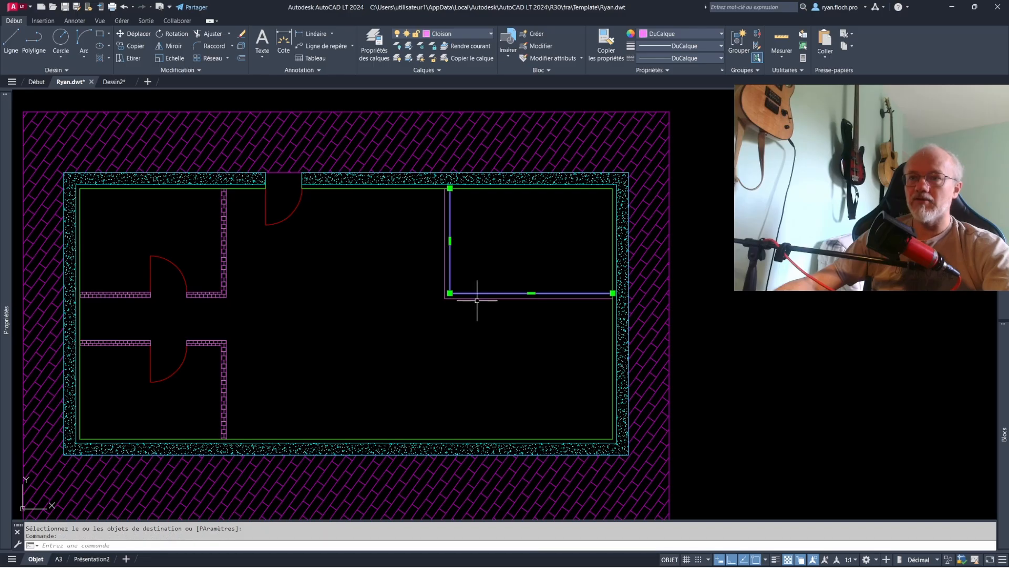
{"action": "left_click", "coordinate": [475, 298]}
{"action": "key", "text": "Escape"}
{"action": "key", "text": "Escape"}
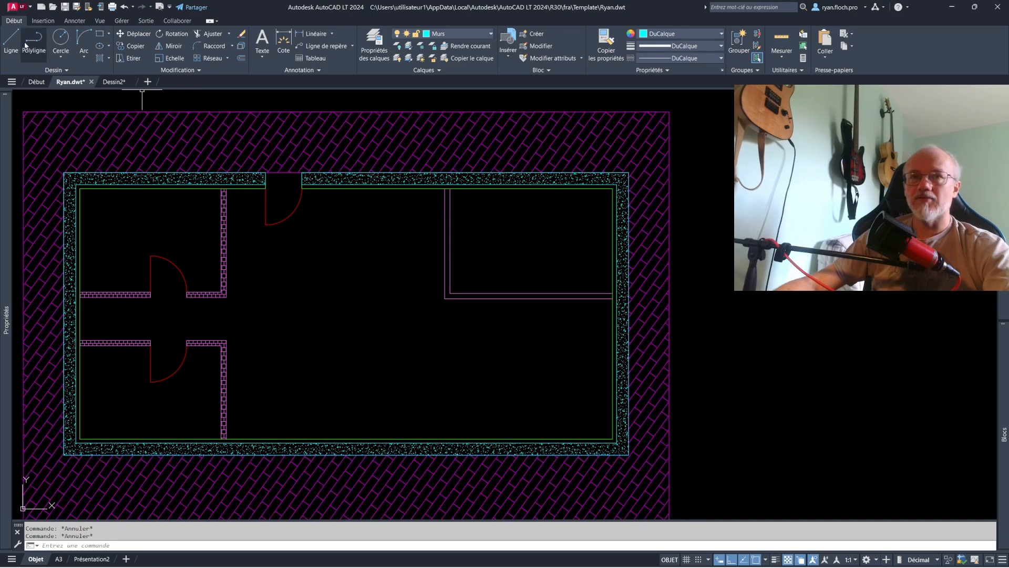
- Mirror the upper-right L-shaped double wall about the plan's horizontal centreline into the lower-right corner, keeping the originals
{"action": "left_click", "coordinate": [170, 51]}
{"action": "left_click", "coordinate": [539, 322]}
{"action": "left_click", "coordinate": [396, 239]}
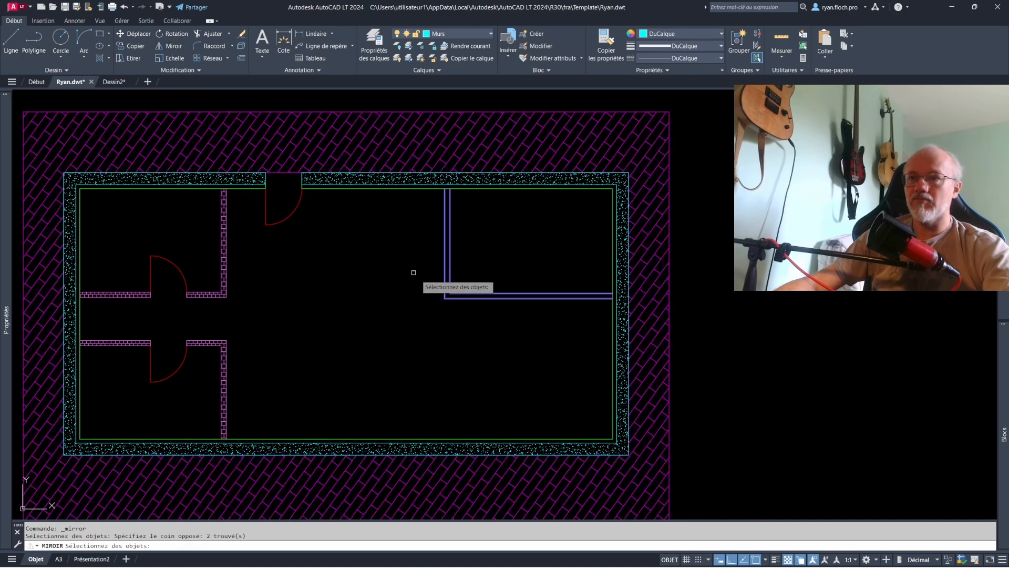
{"action": "key", "text": "Return"}
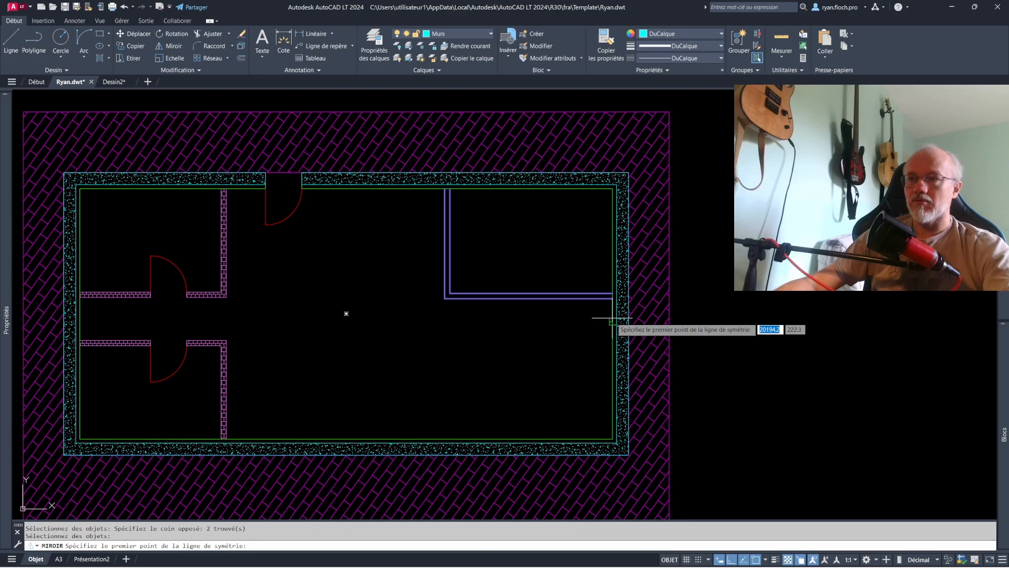
{"action": "left_click", "coordinate": [613, 314]}
{"action": "left_click", "coordinate": [418, 331]}
{"action": "key", "text": "Escape"}
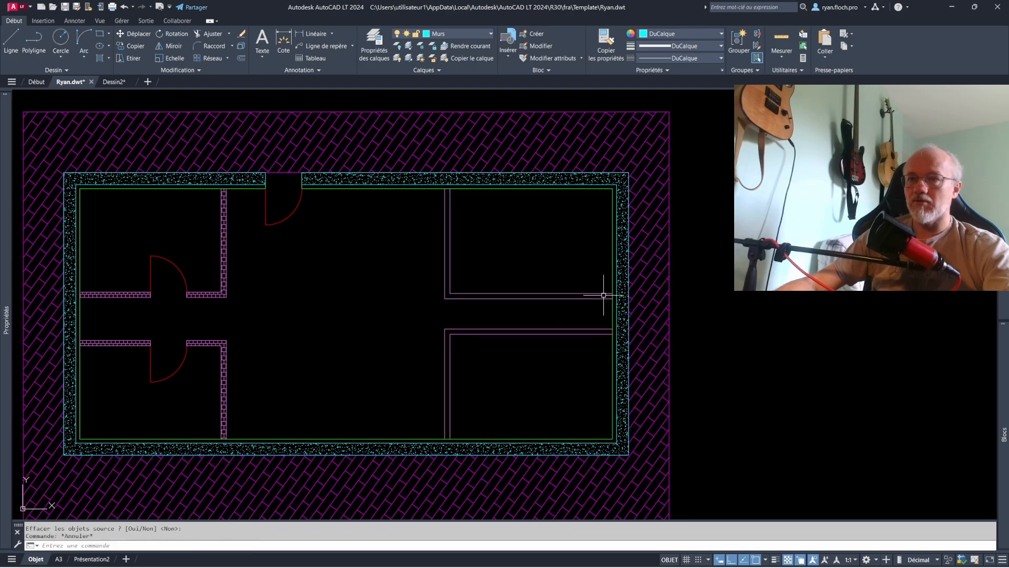
- Move both lines of the lower-right L-shaped double wall onto the Murs layer
{"action": "left_click", "coordinate": [483, 342]}
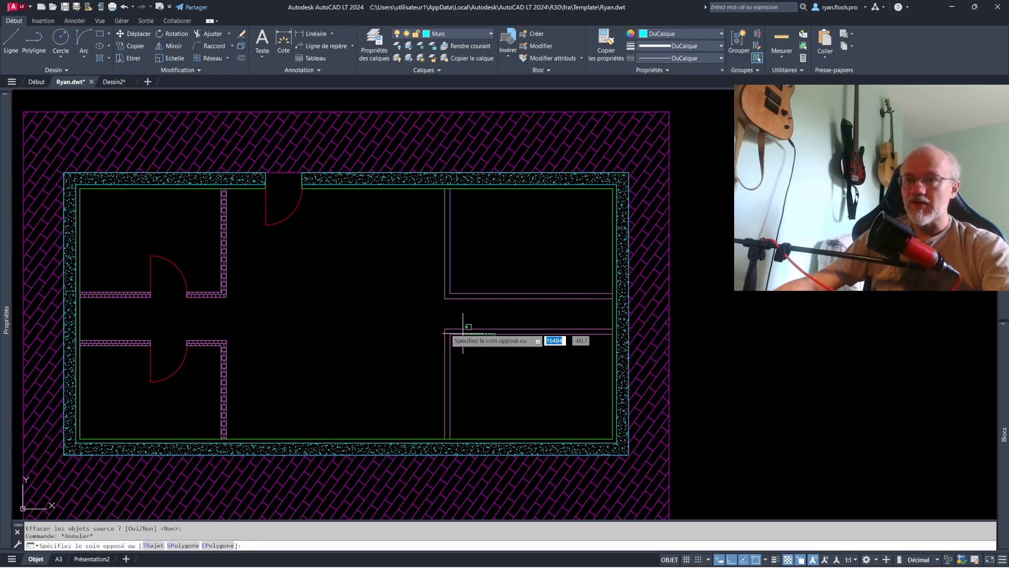
{"action": "left_click", "coordinate": [426, 322]}
{"action": "left_click", "coordinate": [455, 36]}
{"action": "left_click", "coordinate": [444, 94]}
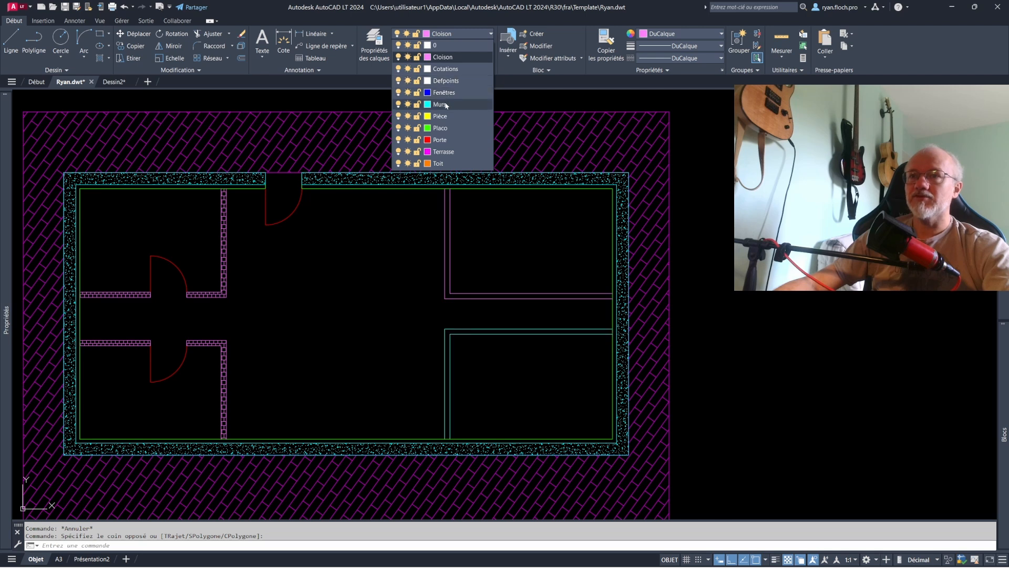
{"action": "key", "text": "Escape"}
- Override the colour of the lower-right L-shaped double wall with yellow (Jaune)
{"action": "left_click", "coordinate": [524, 389]}
{"action": "left_click", "coordinate": [432, 320]}
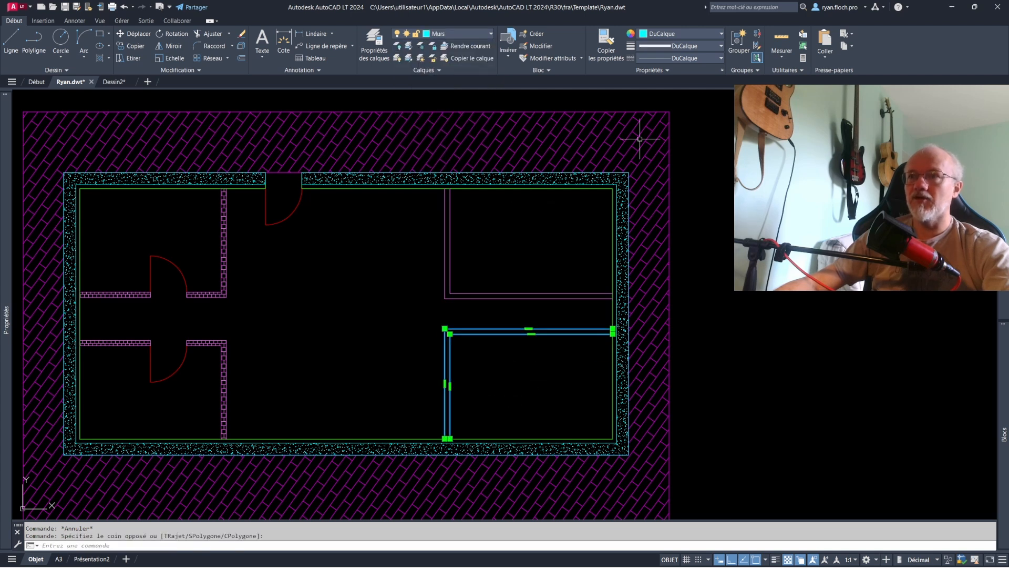
{"action": "left_click", "coordinate": [678, 35]}
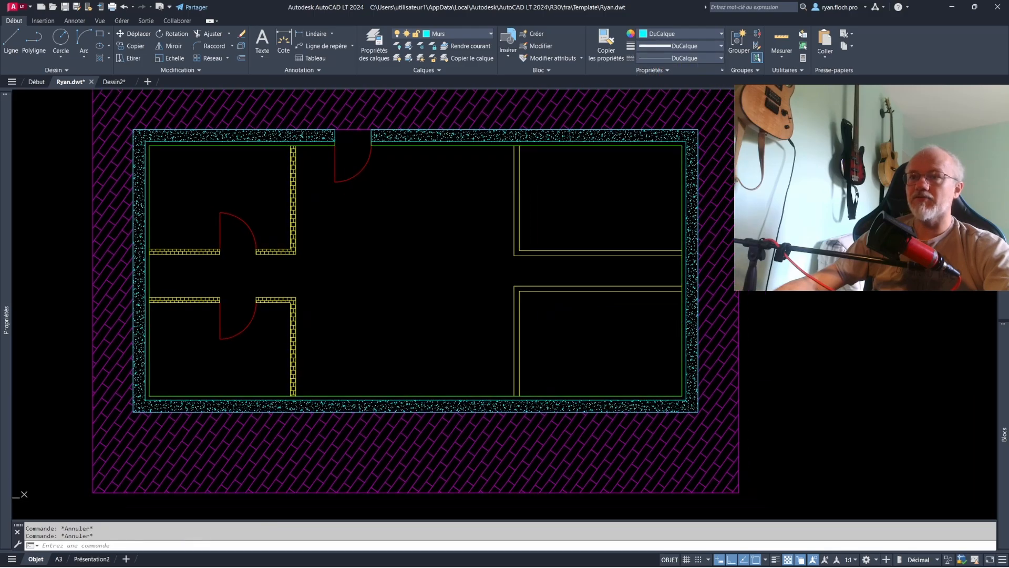
- Walk through the layers from Cloison to Murs to examine which objects each one contains
{"action": "scroll", "coordinate": [547, 242], "scroll_direction": "down", "scroll_amount": 2}
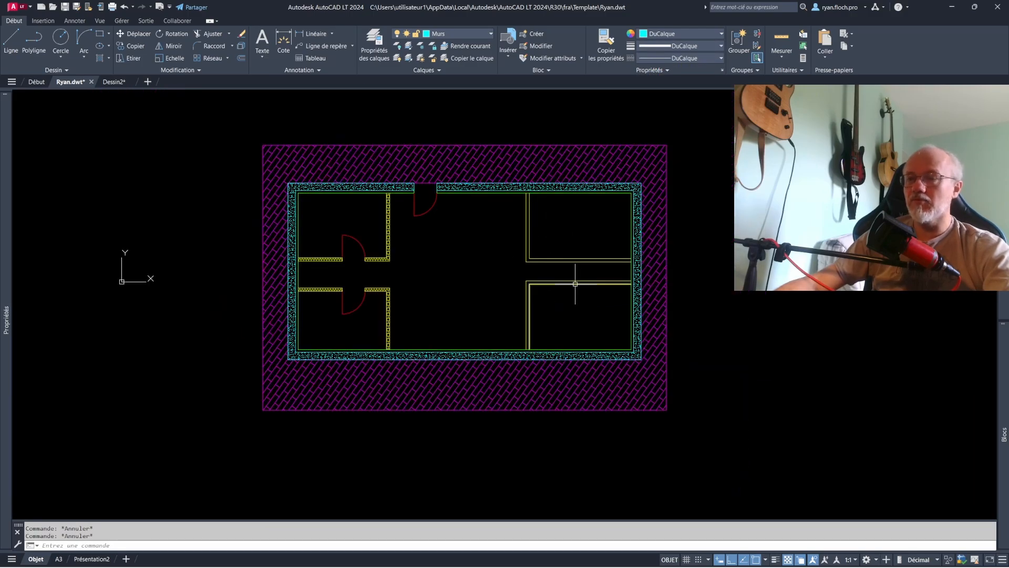
{"action": "left_click", "coordinate": [421, 70]}
{"action": "left_click", "coordinate": [402, 95]}
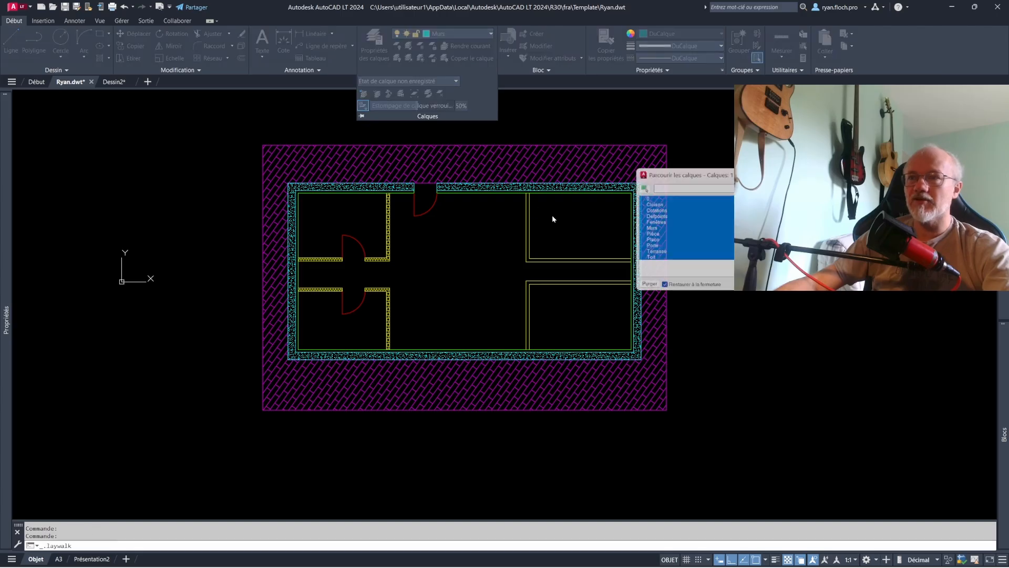
{"action": "left_click", "coordinate": [659, 205]}
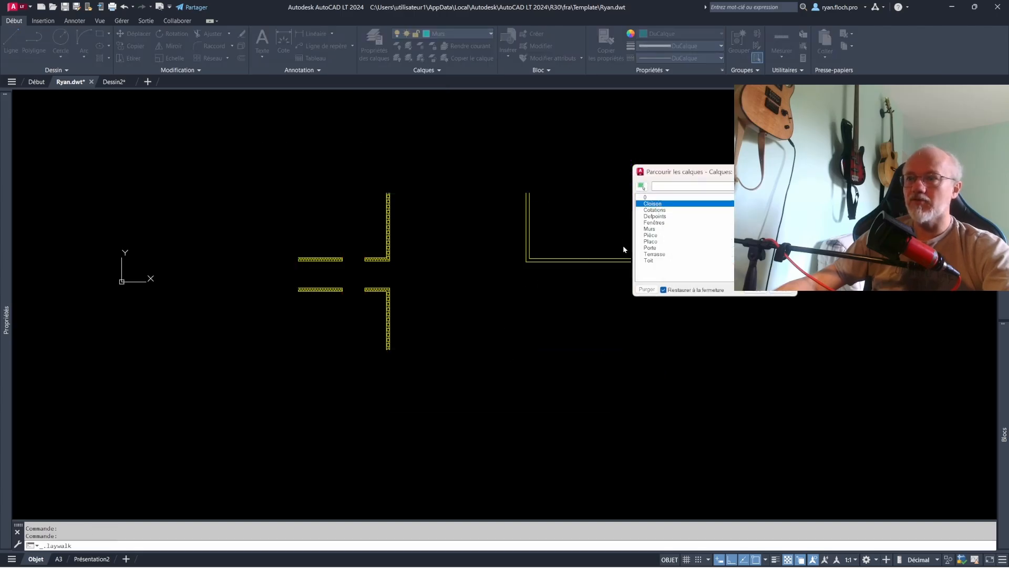
{"action": "key", "text": "Down"}
{"action": "key", "text": "Down"}
{"action": "key", "text": "Down"}
{"action": "key", "text": "Down"}
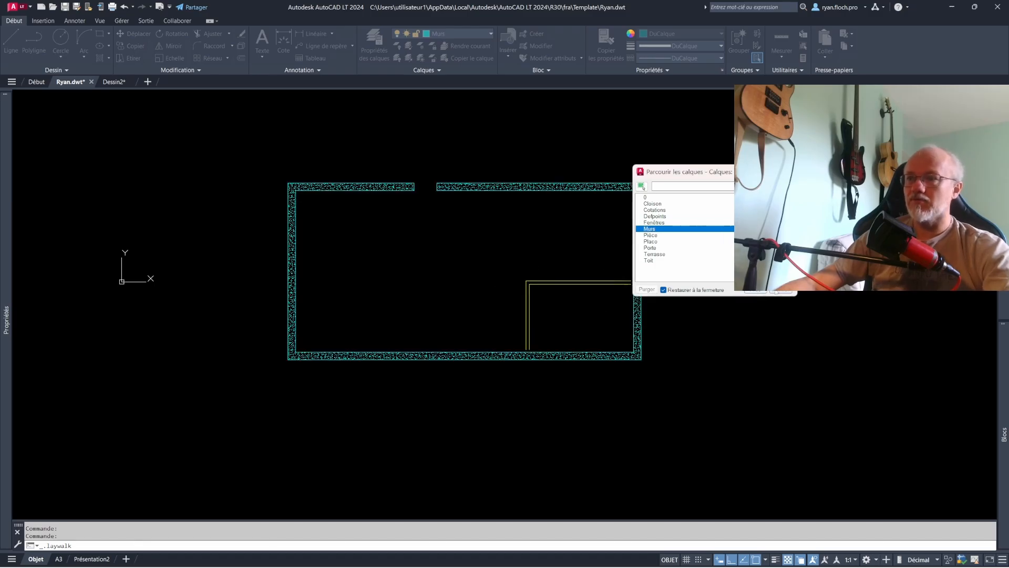
{"action": "left_click", "coordinate": [777, 291]}
- Reassign the lower-right L-shaped double wall to the Cloison layer
{"action": "left_click", "coordinate": [553, 292]}
{"action": "left_click", "coordinate": [514, 278]}
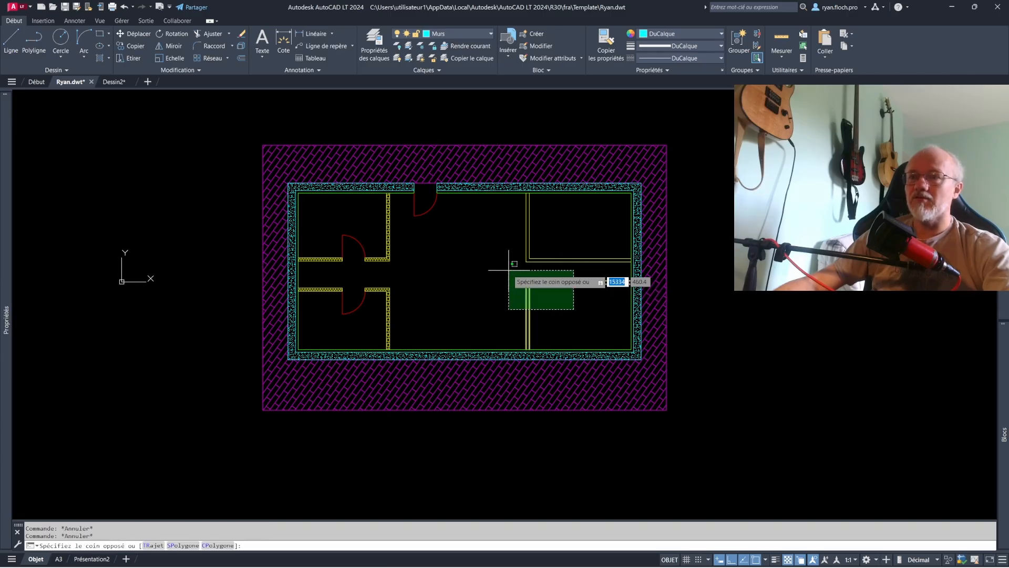
{"action": "left_click", "coordinate": [447, 34]}
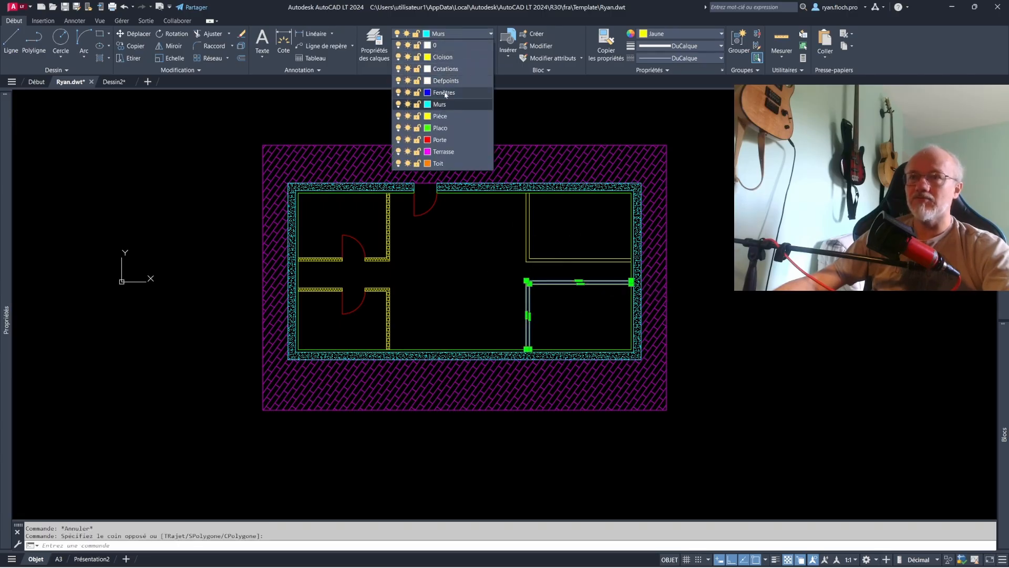
{"action": "left_click", "coordinate": [443, 57]}
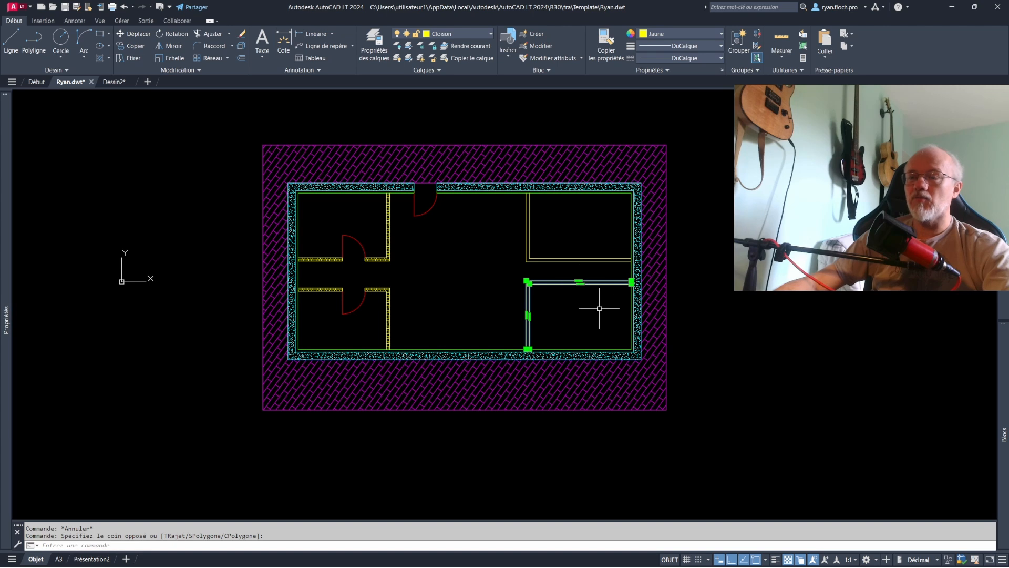
{"action": "key", "text": "Escape"}
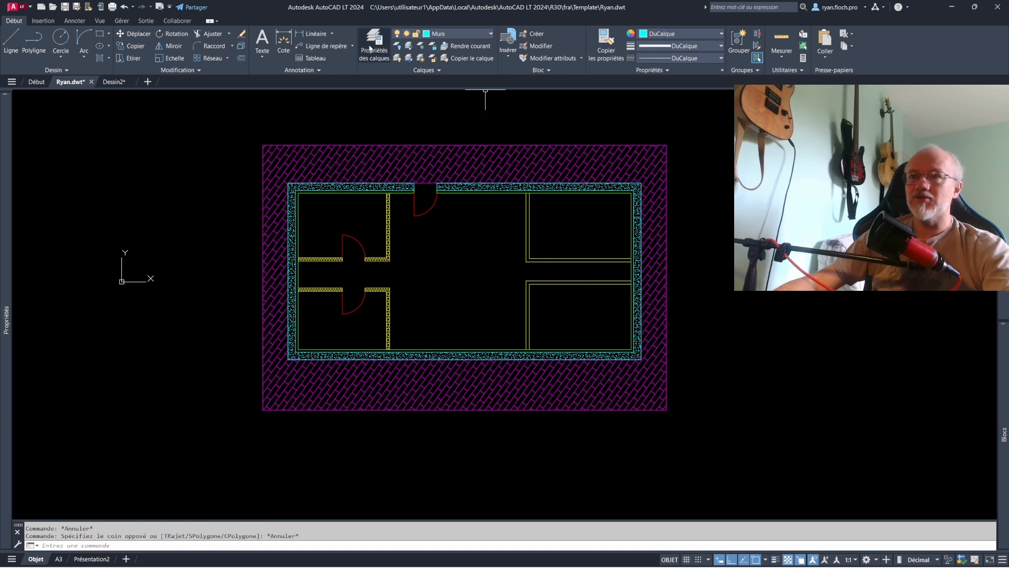
- Change the Cloison layer's colour to cyan in the layer properties
{"action": "left_click", "coordinate": [370, 49]}
{"action": "left_click", "coordinate": [443, 154]}
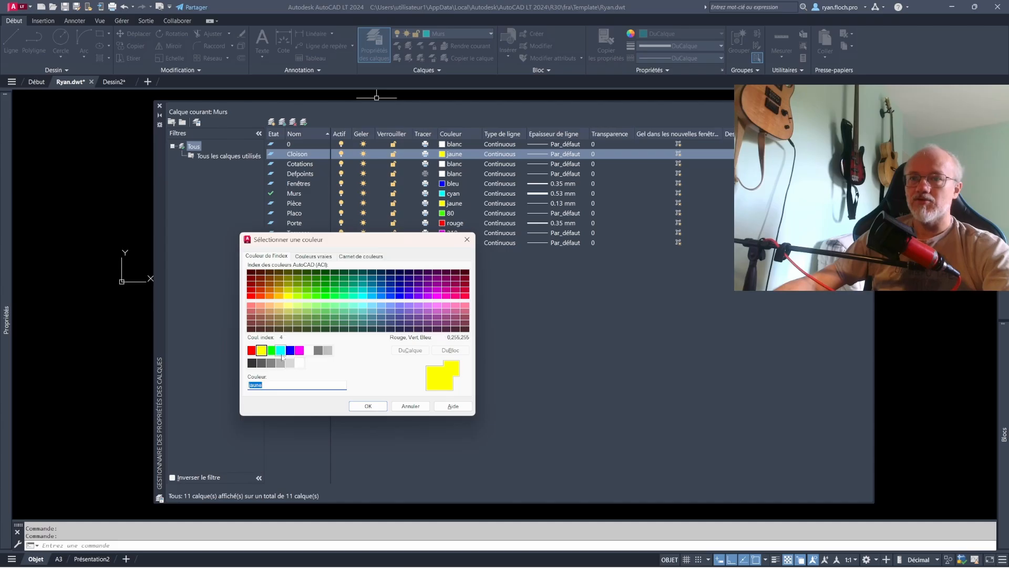
{"action": "left_click", "coordinate": [280, 351]}
{"action": "left_click", "coordinate": [368, 406]}
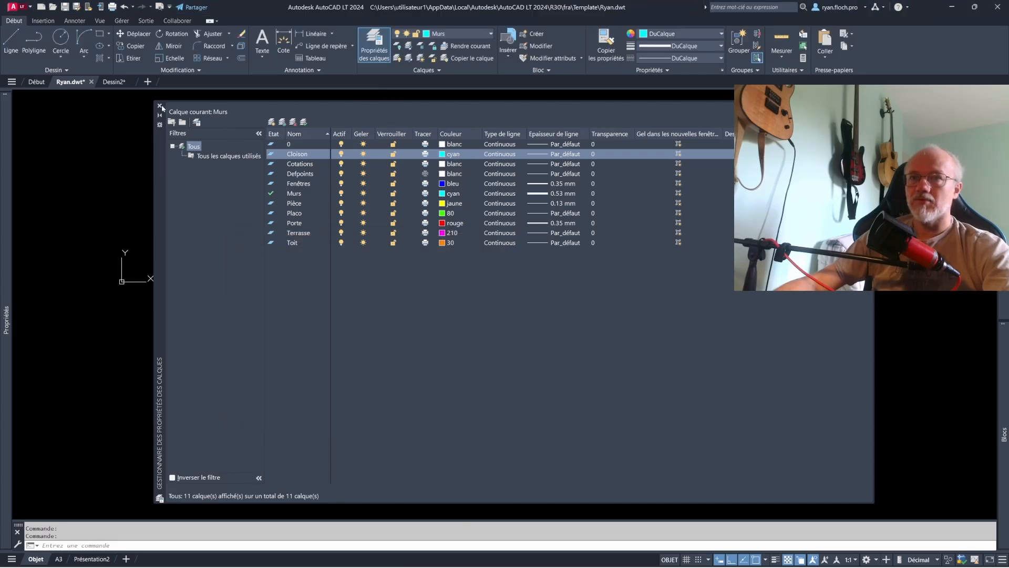
{"action": "left_click", "coordinate": [160, 106]}
{"action": "scroll", "coordinate": [552, 289], "scroll_direction": "up", "scroll_amount": 2}
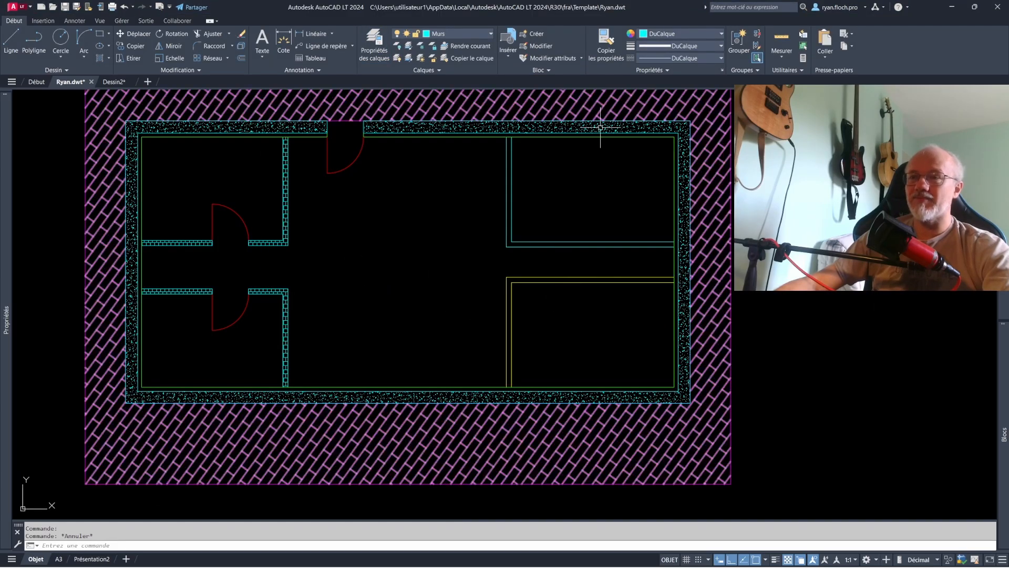
- Set the colour of the lower-right L-shaped double wall to DuCalque so it follows its layer
{"action": "left_click", "coordinate": [558, 304]}
{"action": "left_click", "coordinate": [500, 264]}
{"action": "left_click", "coordinate": [656, 36]}
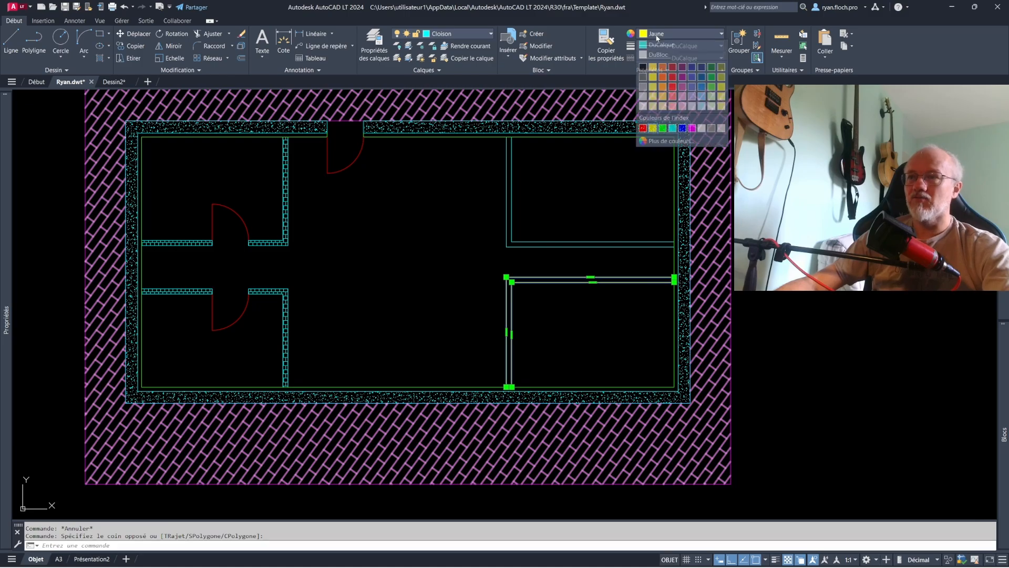
{"action": "left_click", "coordinate": [664, 46]}
{"action": "key", "text": "Escape"}
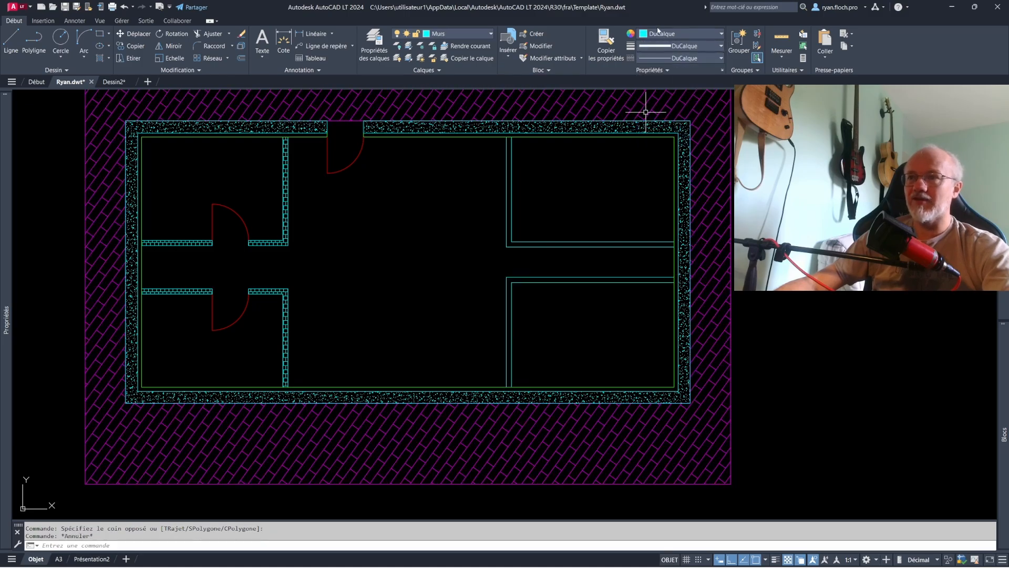
- Set the Cloison layer's colour to yellow in the layer properties
{"action": "scroll", "coordinate": [547, 198], "scroll_direction": "down", "scroll_amount": 2}
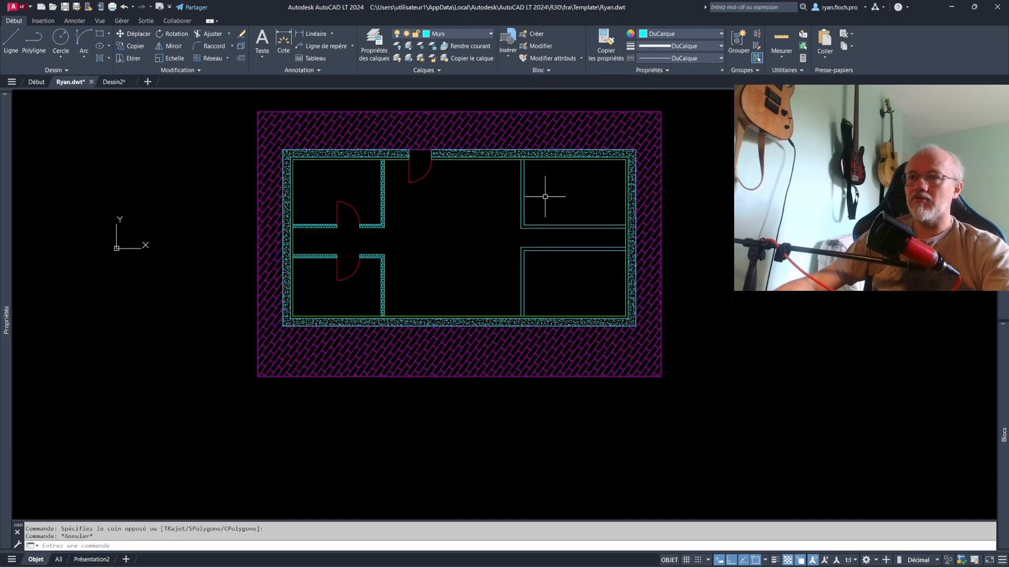
{"action": "middle_click_drag", "start_coordinate": [547, 199], "coordinate": [538, 233]}
{"action": "left_click", "coordinate": [376, 45]}
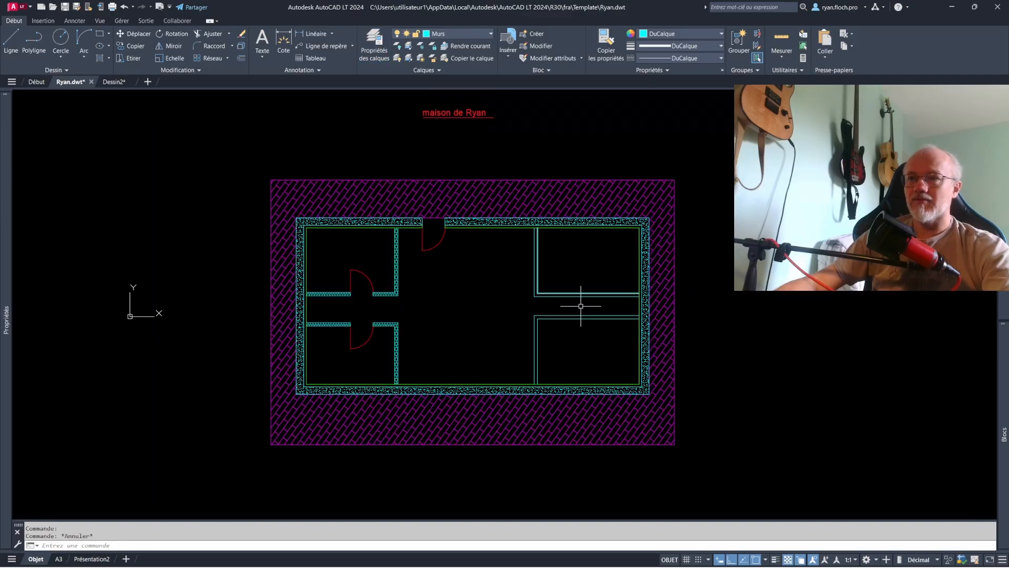
{"action": "left_click", "coordinate": [375, 47]}
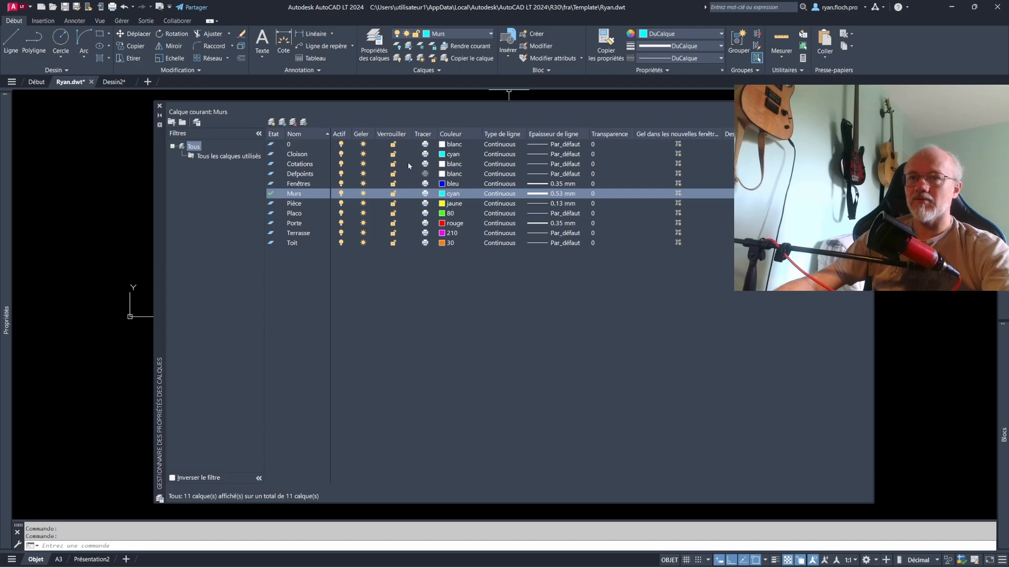
{"action": "left_click", "coordinate": [302, 154]}
{"action": "left_click", "coordinate": [441, 154]}
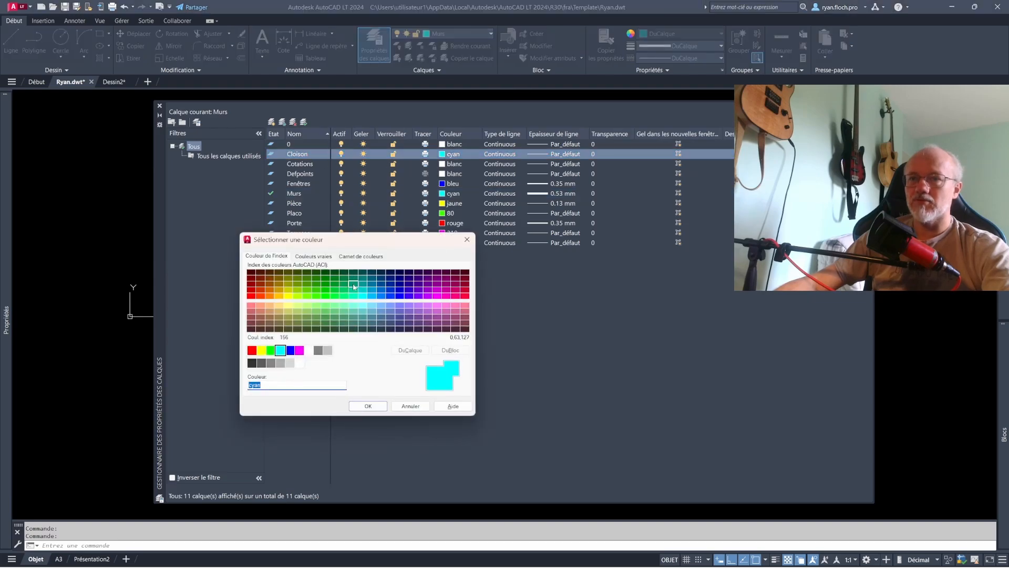
{"action": "left_click", "coordinate": [262, 350]}
{"action": "left_click", "coordinate": [368, 405]}
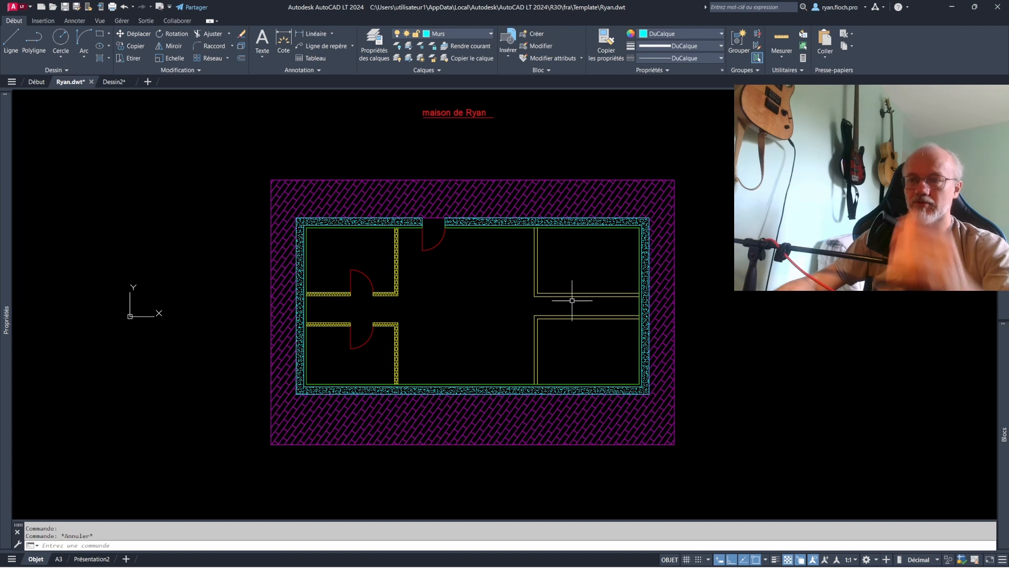
- Hatch the inside of the upper-right and lower-right L-shaped partitions
{"action": "scroll", "coordinate": [573, 293], "scroll_direction": "up", "scroll_amount": 3}
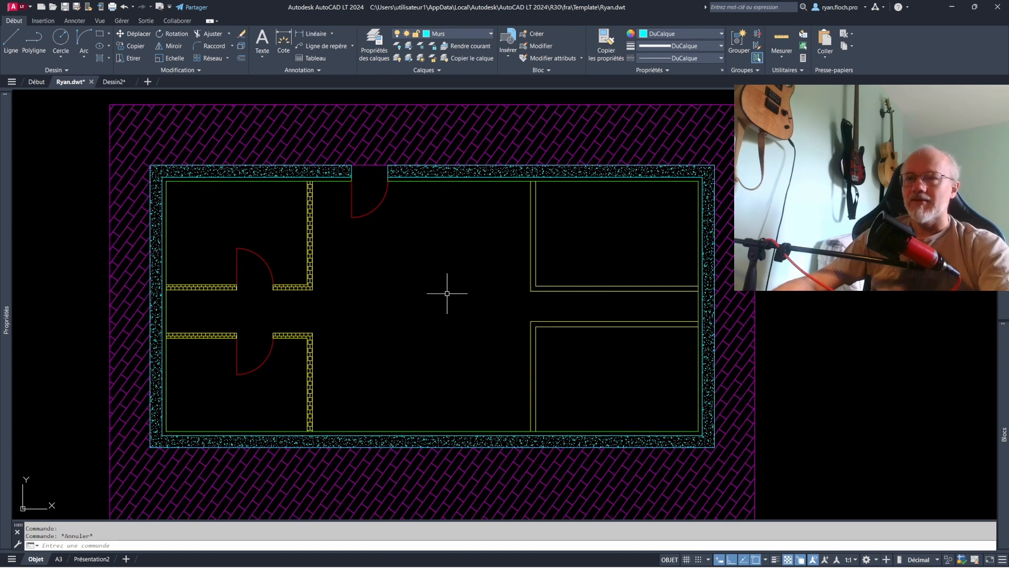
{"action": "left_click", "coordinate": [101, 60]}
{"action": "left_click", "coordinate": [571, 289]}
{"action": "left_click", "coordinate": [570, 325]}
{"action": "key", "text": "Escape"}
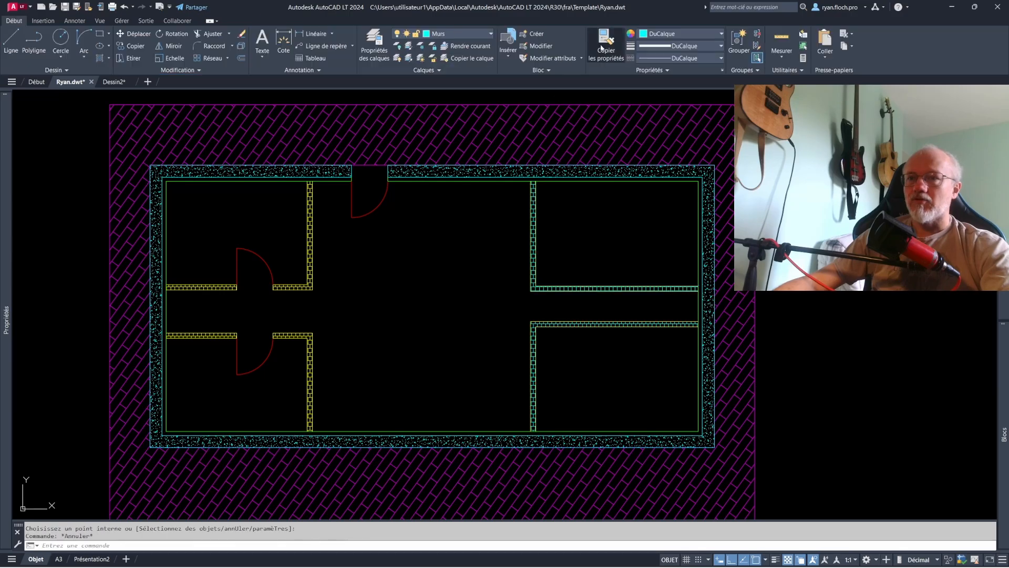
- Match the properties of the upper-left partition's hatch onto the hatch of the right-hand partitions
{"action": "left_click", "coordinate": [602, 48]}
{"action": "scroll", "coordinate": [310, 265], "scroll_direction": "up", "scroll_amount": 2}
{"action": "left_click", "coordinate": [305, 248]}
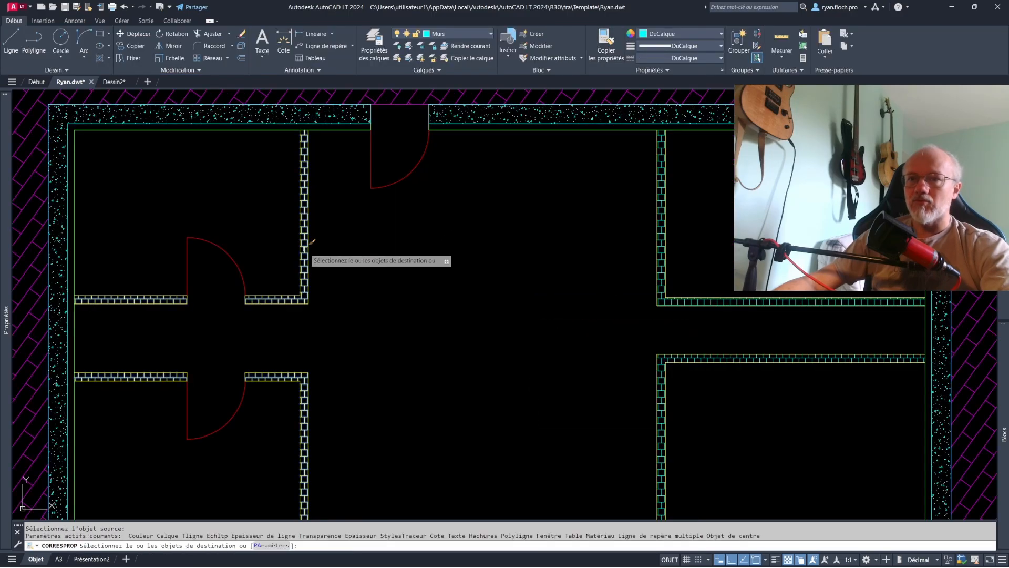
{"action": "left_click", "coordinate": [661, 253]}
{"action": "key", "text": "Return"}
{"action": "scroll", "coordinate": [553, 267], "scroll_direction": "down", "scroll_amount": 2}
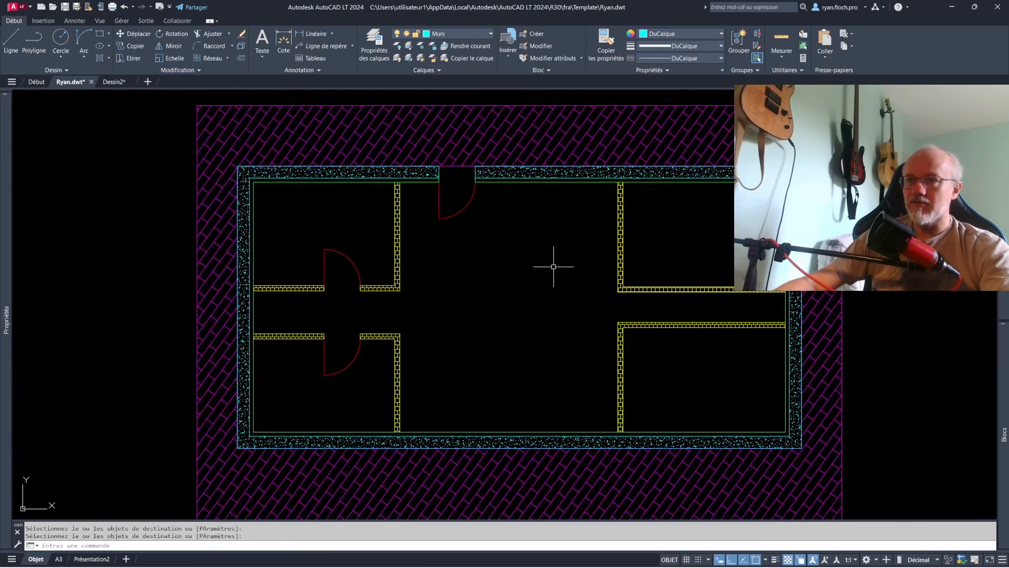
{"action": "key", "text": "Escape"}
{"action": "scroll", "coordinate": [554, 266], "scroll_direction": "down", "scroll_amount": 2}
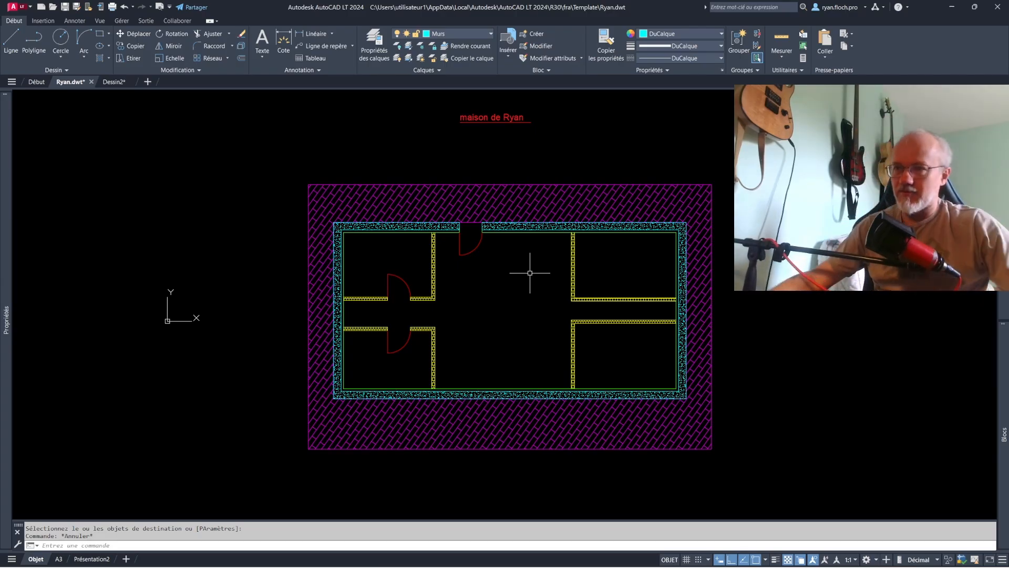
- Stretch the upper-right L-shaped partition so its vertical leg moves horizontally toward the right exterior wall
{"action": "scroll", "coordinate": [622, 275], "scroll_direction": "up", "scroll_amount": 3}
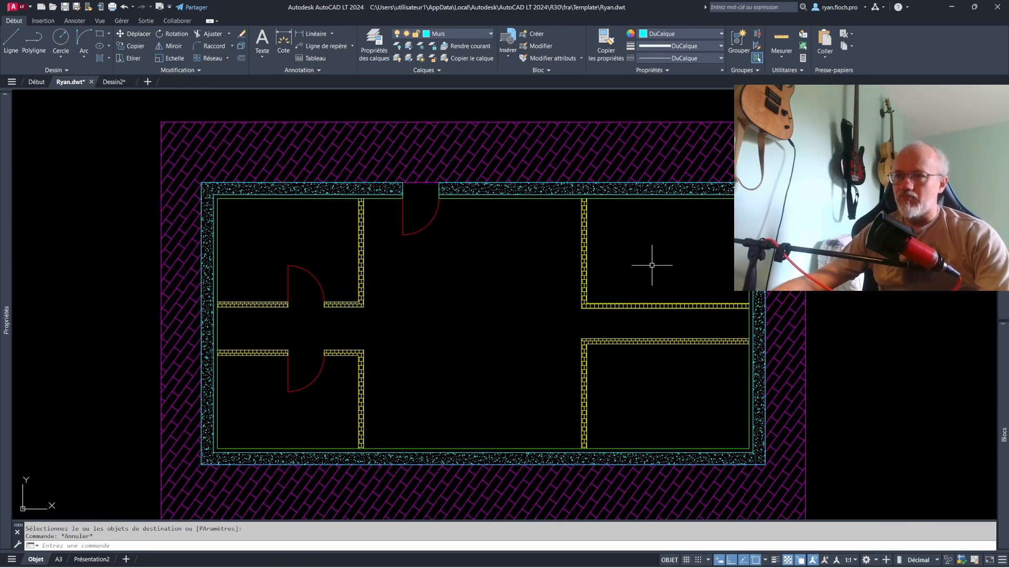
{"action": "left_click", "coordinate": [137, 58]}
{"action": "left_click", "coordinate": [608, 320]}
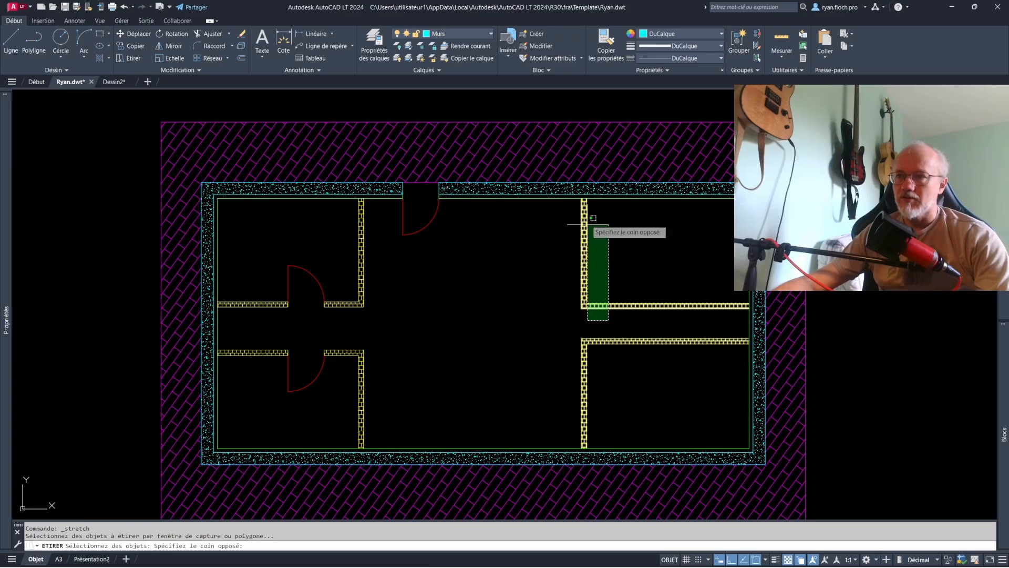
{"action": "left_click", "coordinate": [558, 124]}
{"action": "key", "text": "Return"}
{"action": "left_click", "coordinate": [510, 275]}
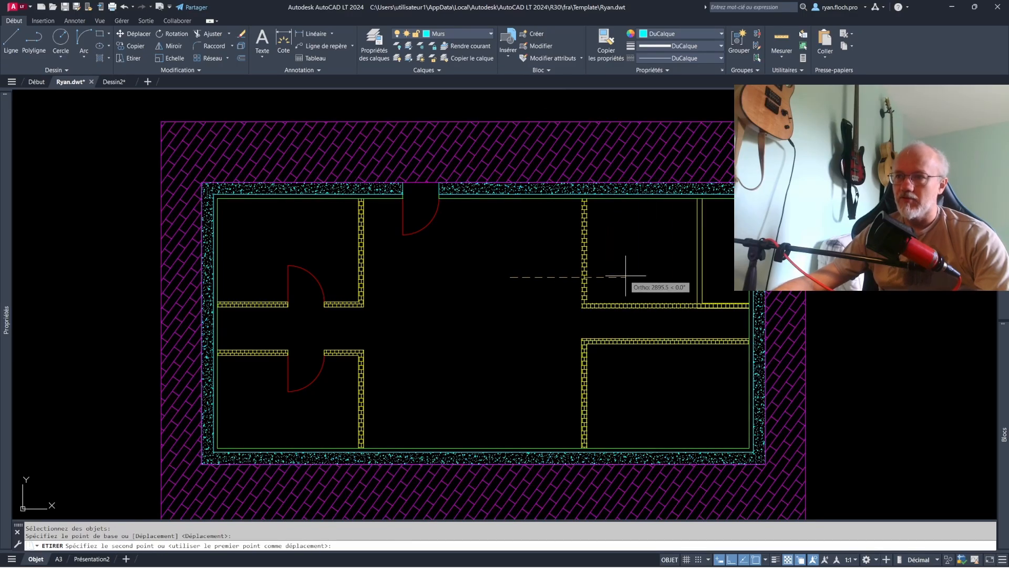
{"action": "left_click", "coordinate": [610, 270]}
- Reshape the upper-right partition's hatch by moving its corner points onto the corners of the relocated vertical leg
{"action": "left_click", "coordinate": [628, 304]}
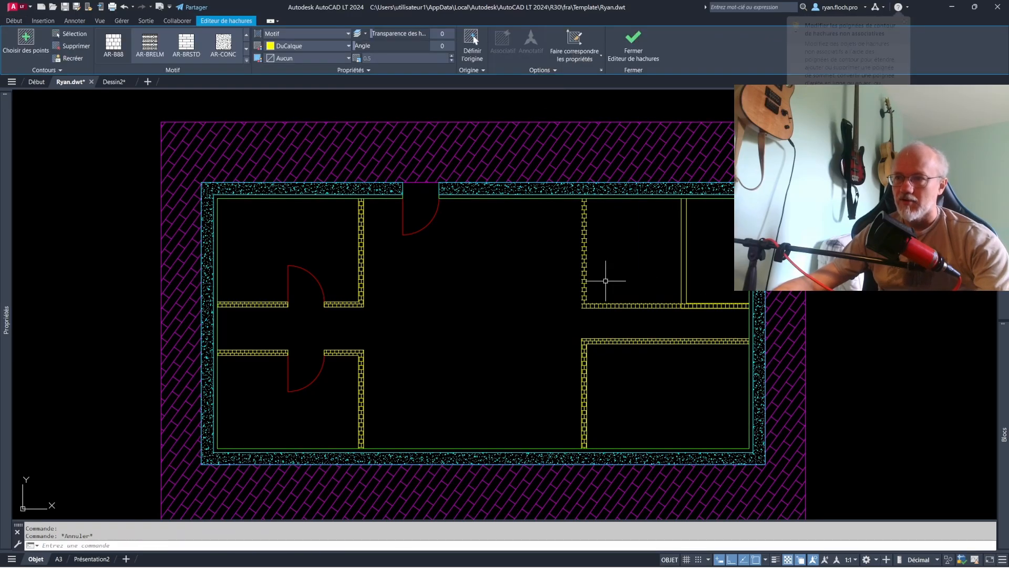
{"action": "scroll", "coordinate": [597, 235], "scroll_direction": "up", "scroll_amount": 2}
{"action": "left_click", "coordinate": [581, 175]}
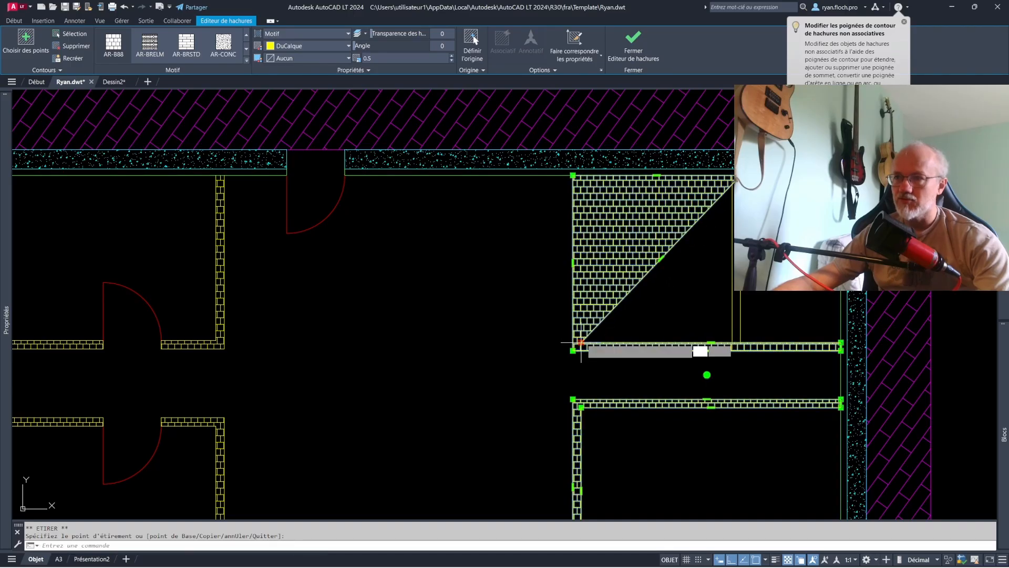
{"action": "left_click", "coordinate": [742, 342]}
{"action": "left_click", "coordinate": [574, 351]}
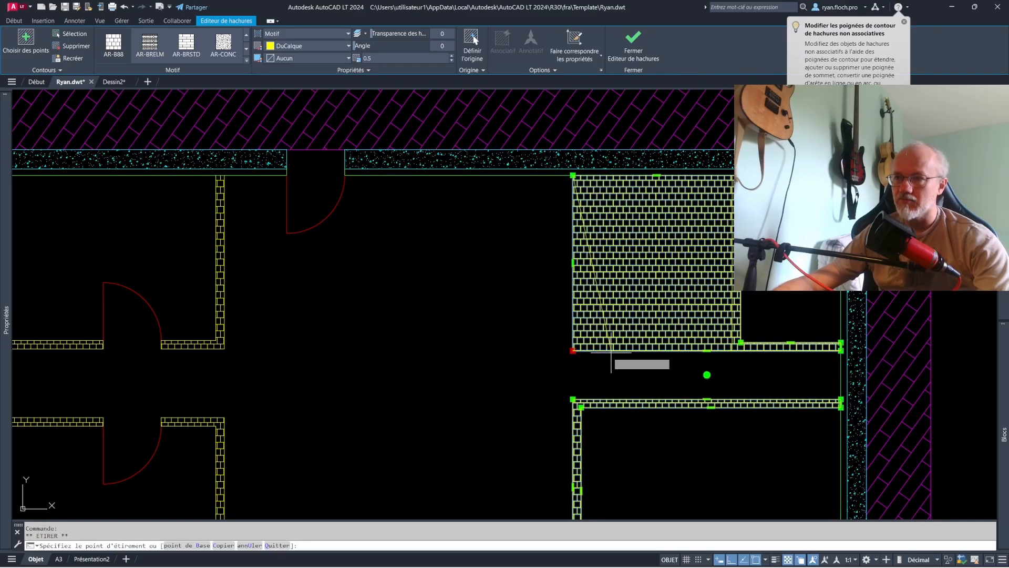
{"action": "left_click", "coordinate": [732, 351]}
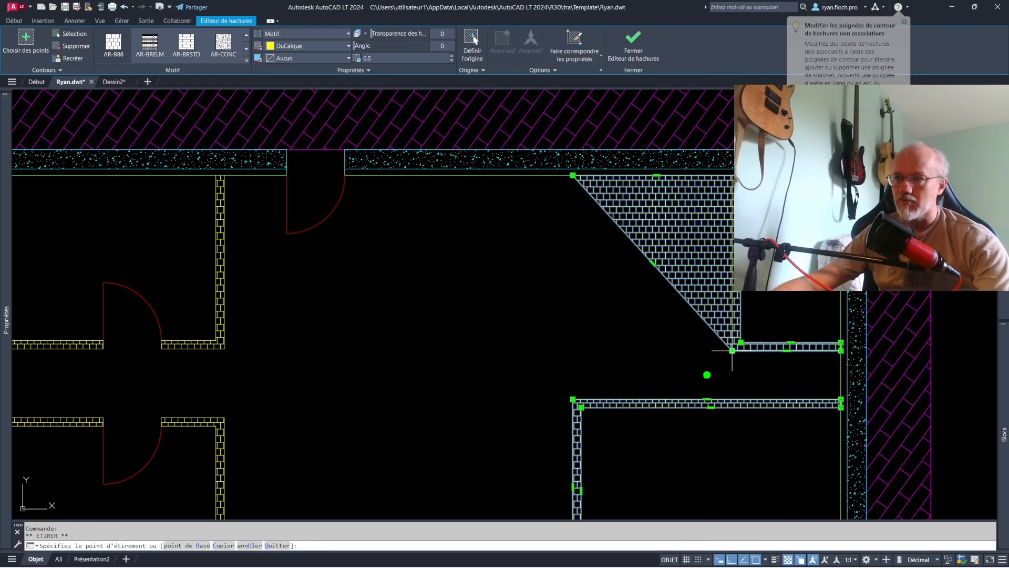
{"action": "left_click", "coordinate": [573, 175]}
{"action": "key", "text": "Escape"}
{"action": "key", "text": "Escape"}
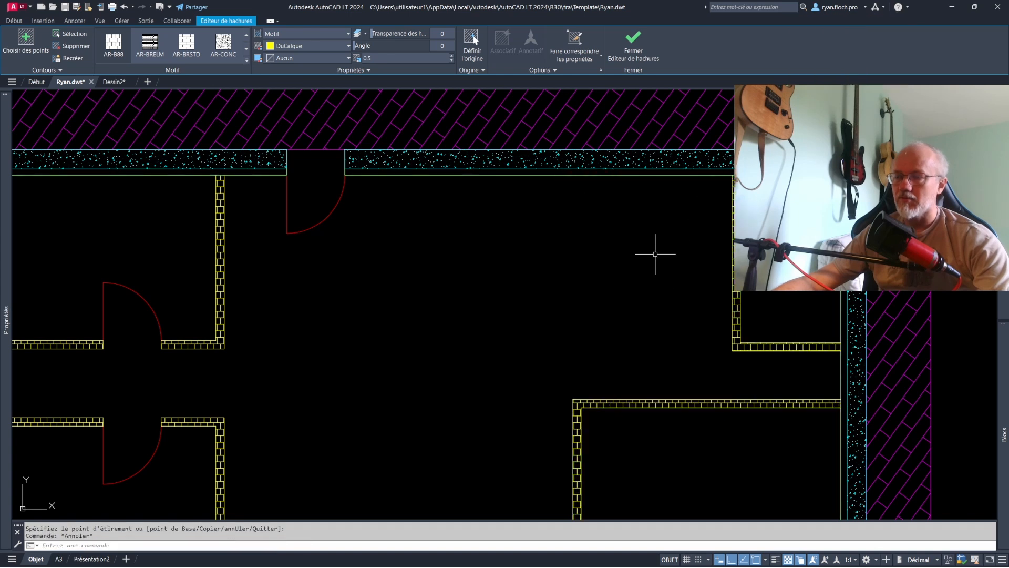
- Copy the upper-left room's door onto the lower leg of the upper-right partition, with object snap off for its placement
{"action": "middle_click_drag", "start_coordinate": [655, 254], "coordinate": [596, 248]}
{"action": "middle_click_drag", "start_coordinate": [374, 262], "coordinate": [464, 251]}
{"action": "left_click", "coordinate": [218, 295]}
{"action": "left_click", "coordinate": [171, 268]}
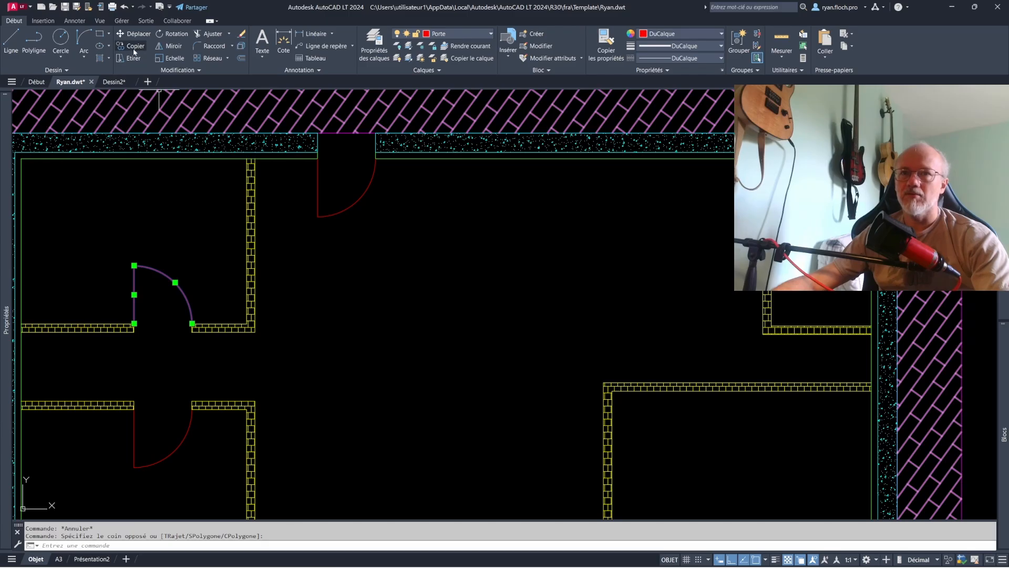
{"action": "left_click", "coordinate": [134, 47]}
{"action": "left_click", "coordinate": [192, 324]}
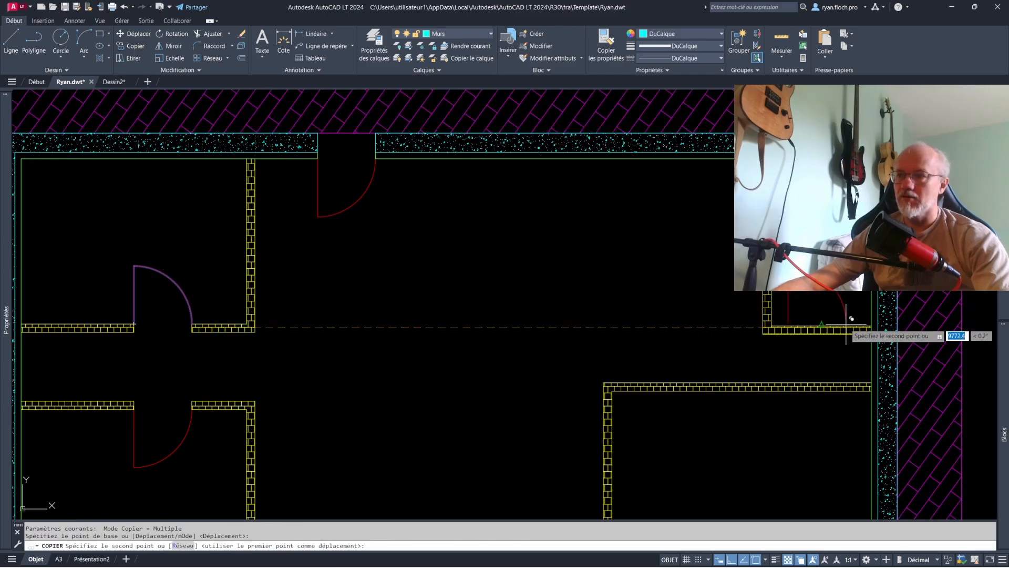
{"action": "key", "text": "F3"}
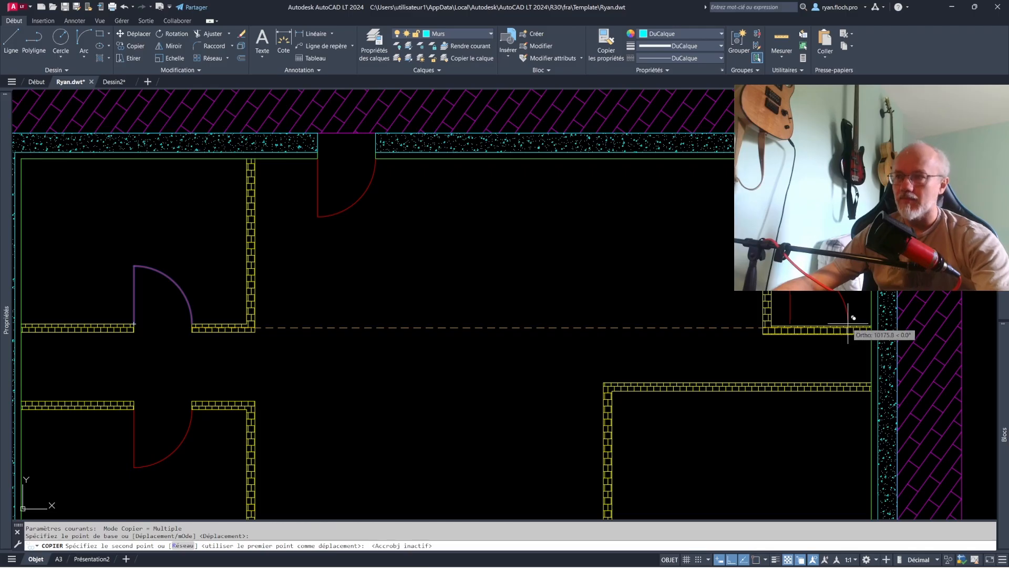
{"action": "left_click", "coordinate": [852, 324]}
{"action": "key", "text": "Escape"}
- Draw jamb lines across the upper-right partition's lower leg at both sides of the copied door
{"action": "middle_click_drag", "start_coordinate": [819, 328], "coordinate": [739, 326]}
{"action": "scroll", "coordinate": [745, 321], "scroll_direction": "up", "scroll_amount": 6}
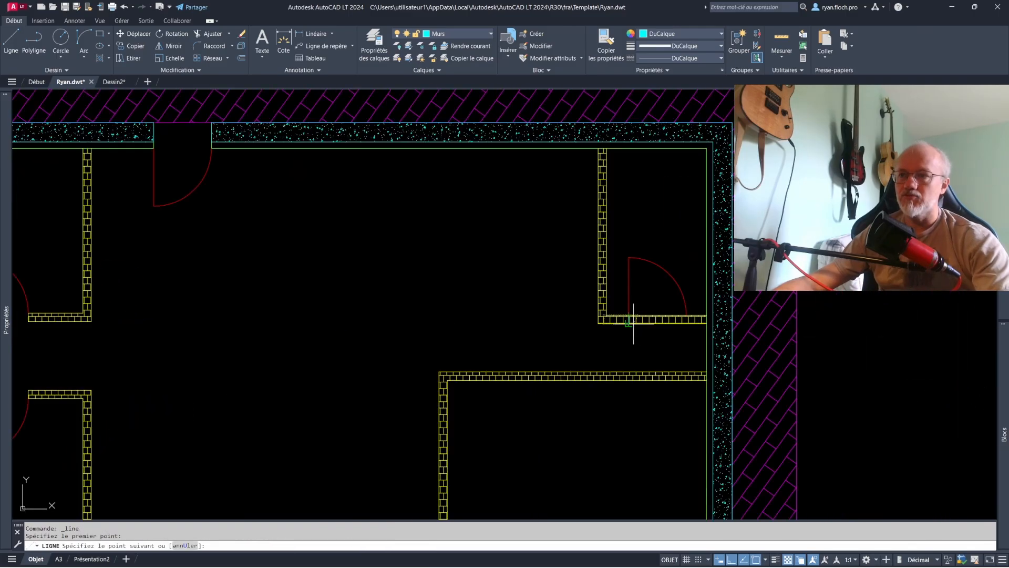
{"action": "left_click", "coordinate": [630, 324]}
{"action": "key", "text": "Return"}
{"action": "key", "text": "Escape"}
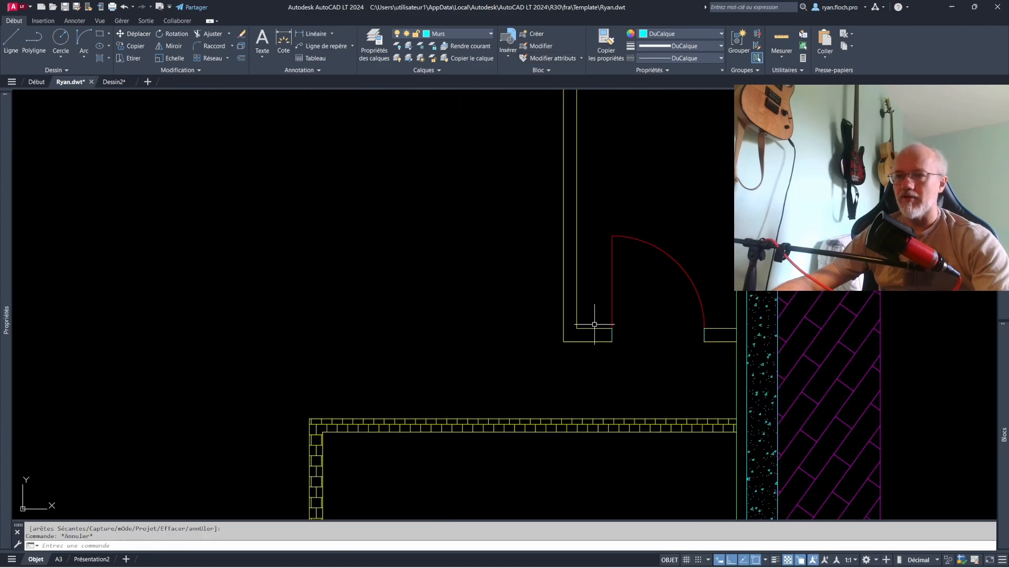
- Trim the partition lines between the two jambs and delete the upper-right partition's hatch
{"action": "left_click", "coordinate": [683, 351]}
{"action": "left_click", "coordinate": [570, 305]}
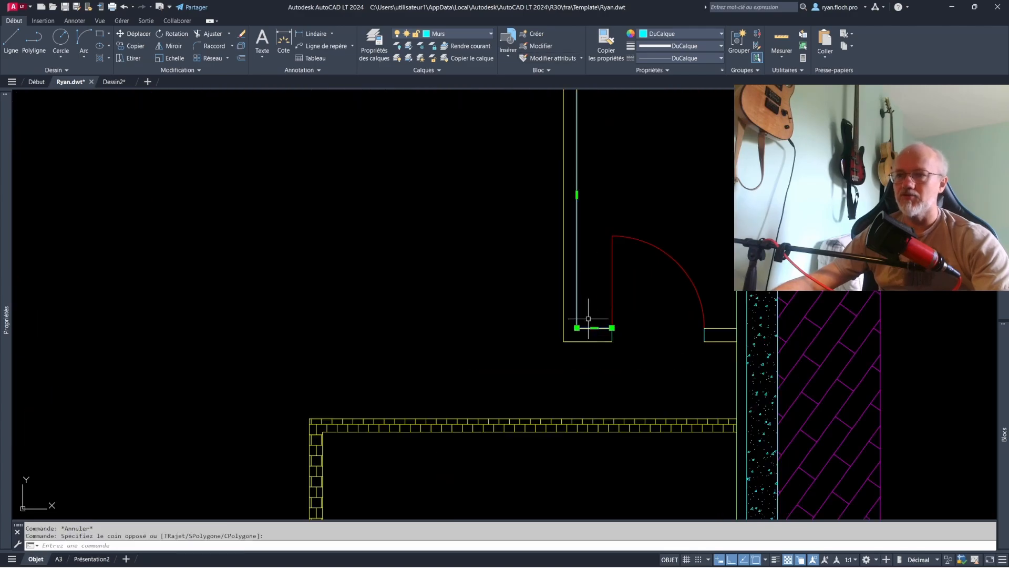
- Match the upper-right partition's properties onto the two jamb lines
{"action": "left_click", "coordinate": [607, 59]}
{"action": "key", "text": "Escape"}
{"action": "key", "text": "Escape"}
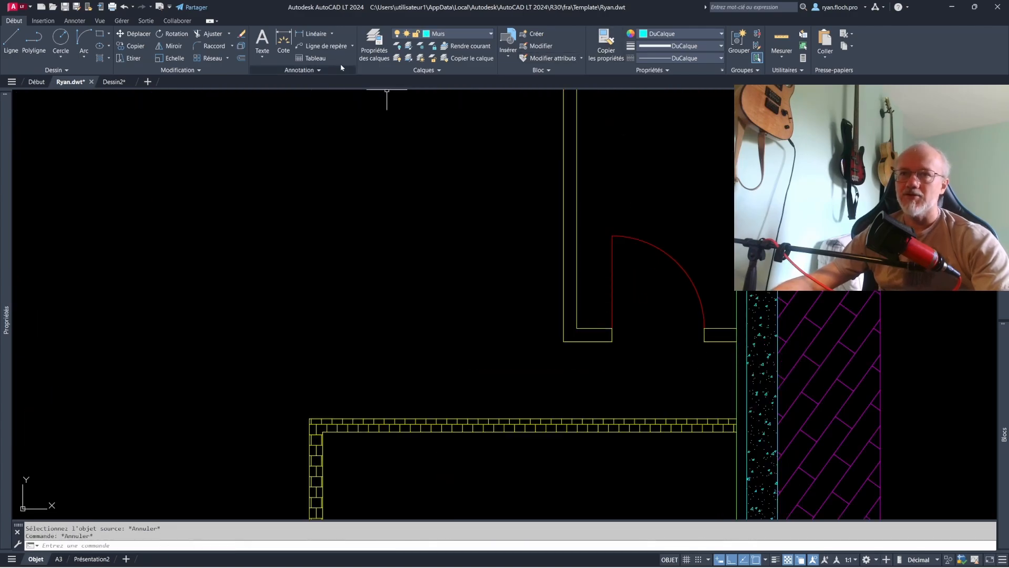
- Hatch both parts of the upper-right partition beside the door opening with the AR-BRELM pattern at scale 0.5
{"action": "left_click", "coordinate": [100, 58]}
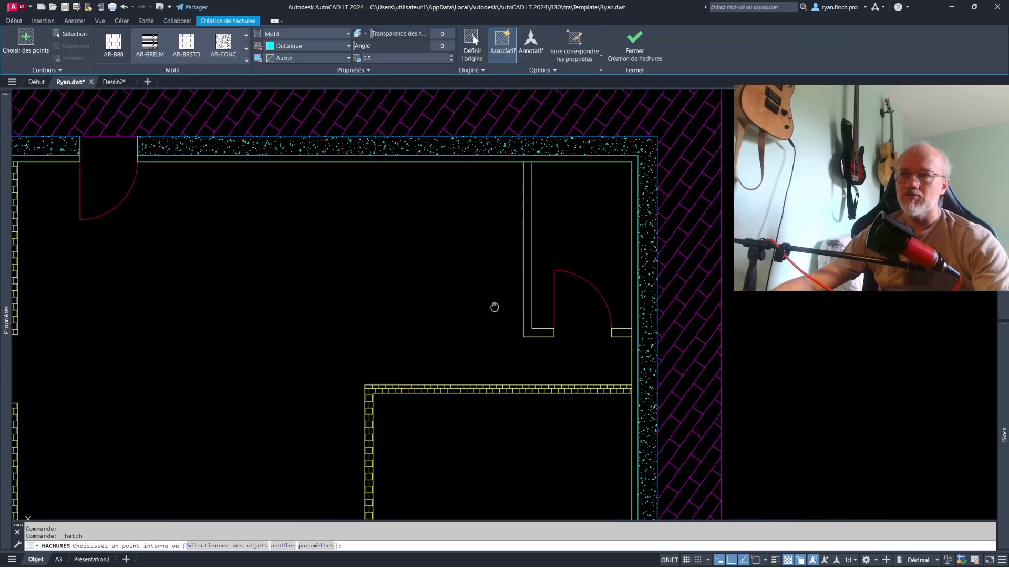
{"action": "scroll", "coordinate": [489, 300], "scroll_direction": "up", "scroll_amount": 2}
{"action": "left_click", "coordinate": [482, 289]}
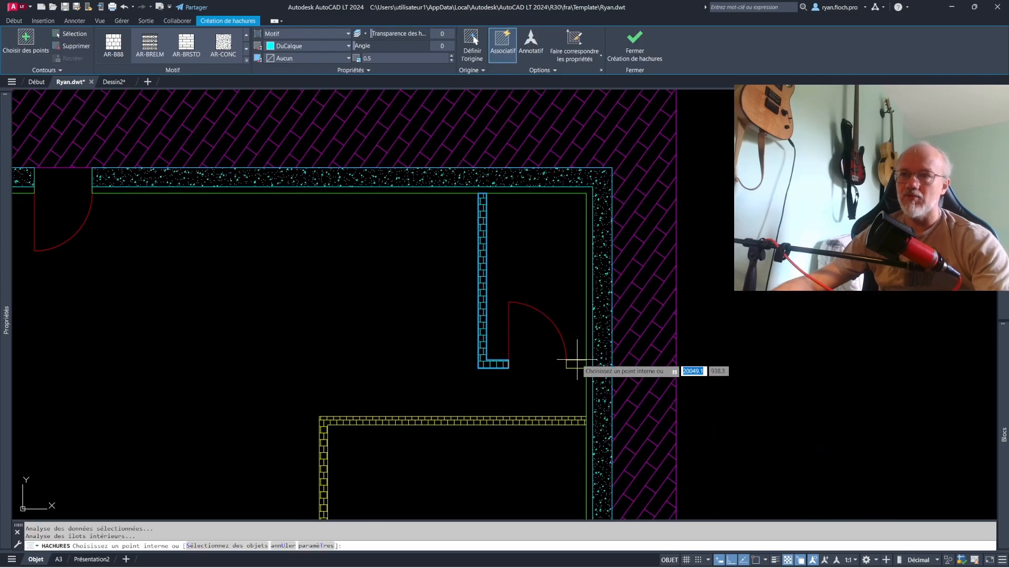
{"action": "key", "text": "Escape"}
{"action": "scroll", "coordinate": [501, 298], "scroll_direction": "down", "scroll_amount": 3}
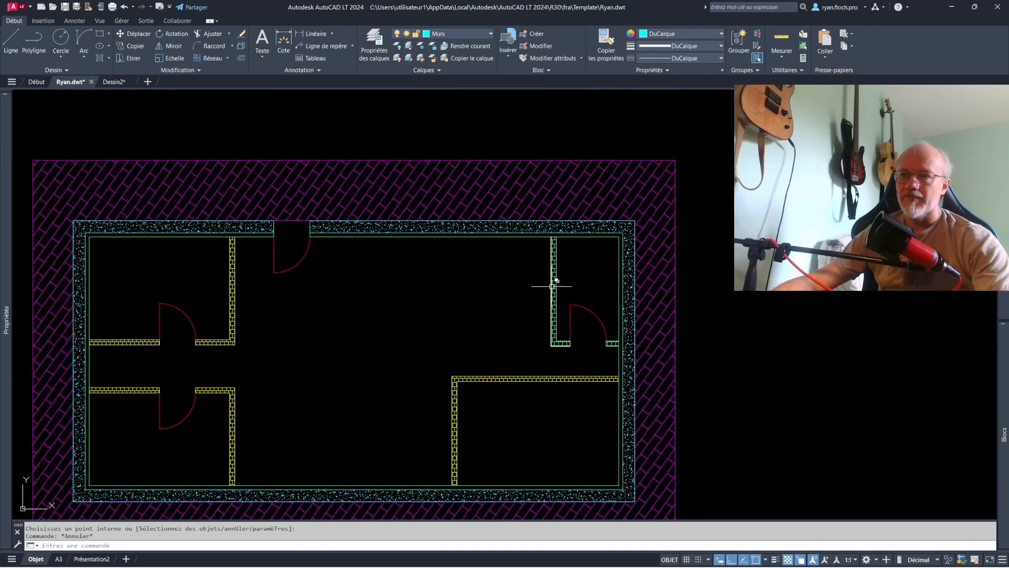
- Match the properties of the upper-right partition's outline onto its new hatch
{"action": "scroll", "coordinate": [554, 281], "scroll_direction": "up", "scroll_amount": 2}
{"action": "left_click", "coordinate": [606, 42]}
{"action": "scroll", "coordinate": [581, 298], "scroll_direction": "up", "scroll_amount": 1}
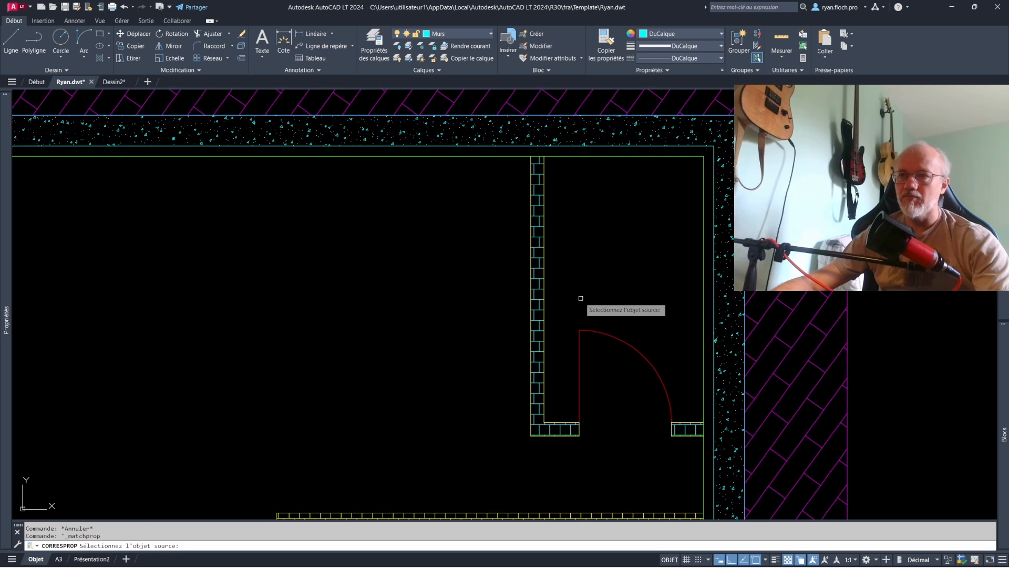
{"action": "left_click", "coordinate": [544, 304]}
{"action": "left_click", "coordinate": [540, 295]}
{"action": "left_click", "coordinate": [533, 305]}
{"action": "key", "text": "Escape"}
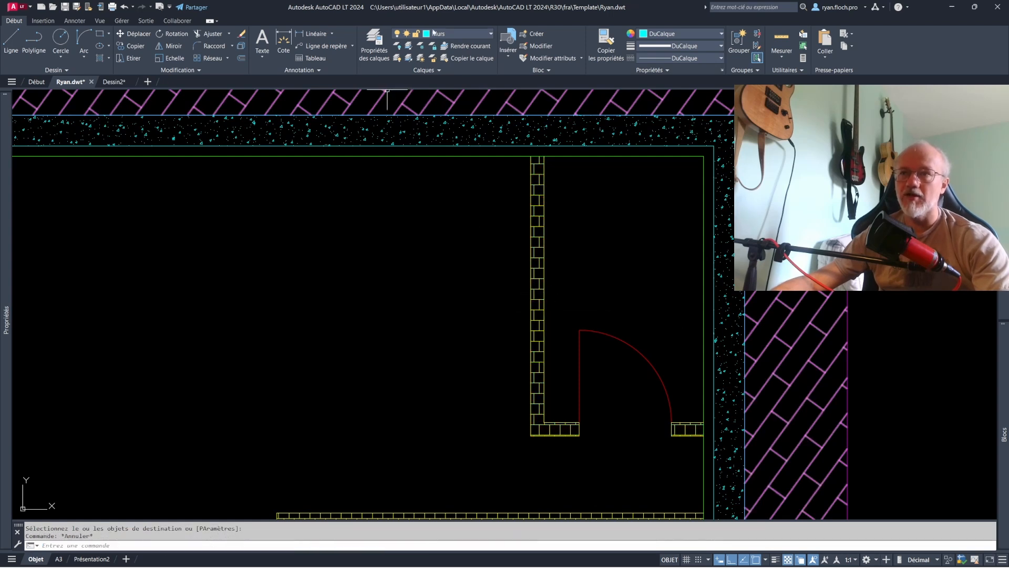
{"action": "scroll", "coordinate": [519, 276], "scroll_direction": "down", "scroll_amount": 1}
{"action": "scroll", "coordinate": [496, 262], "scroll_direction": "down", "scroll_amount": 2}
{"action": "scroll", "coordinate": [507, 263], "scroll_direction": "up", "scroll_amount": 2}
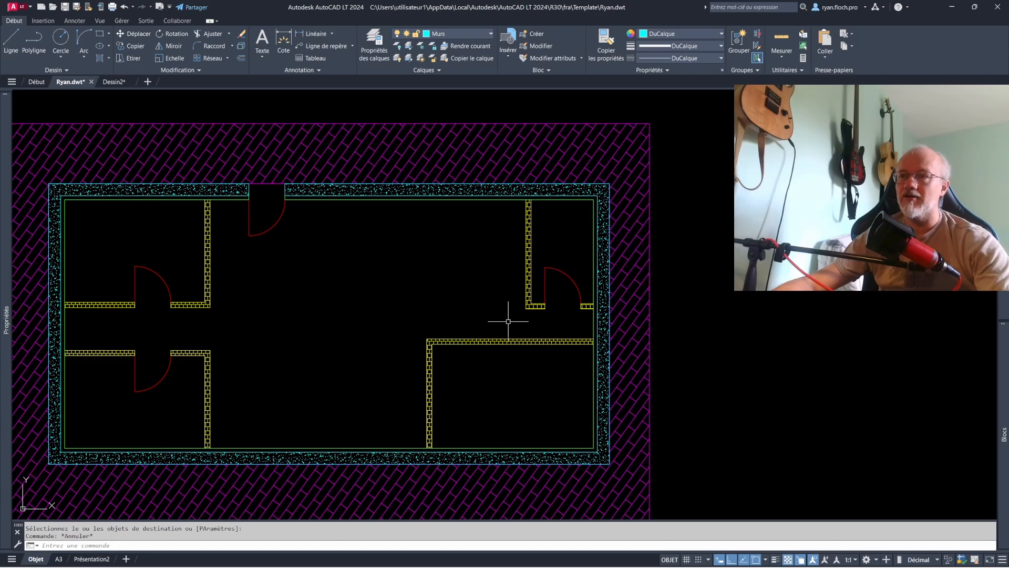
{"action": "scroll", "coordinate": [561, 229], "scroll_direction": "up", "scroll_amount": 2}
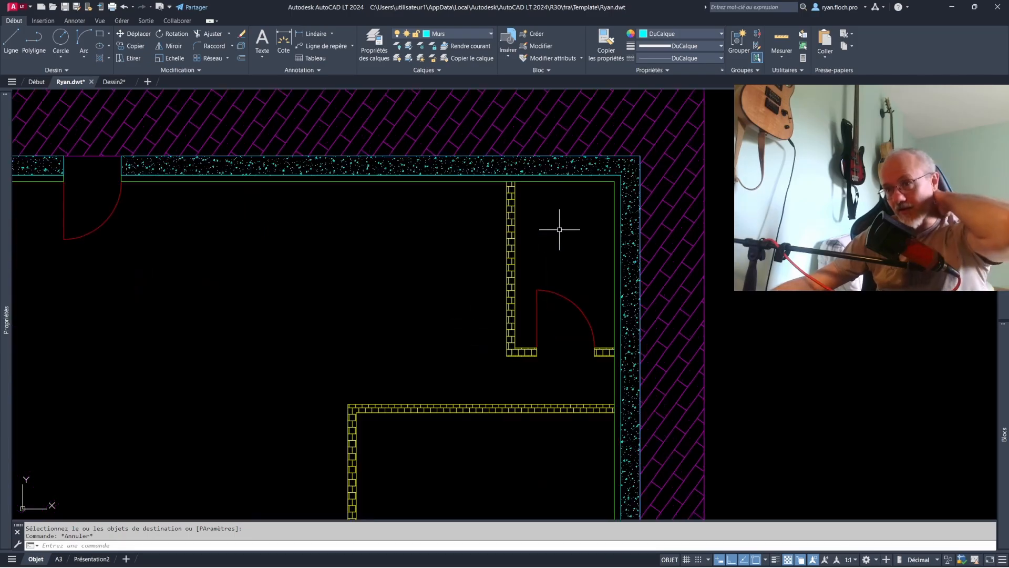
- Create a layer named Réservation and give it the blue index colour 162
{"action": "left_click", "coordinate": [375, 51]}
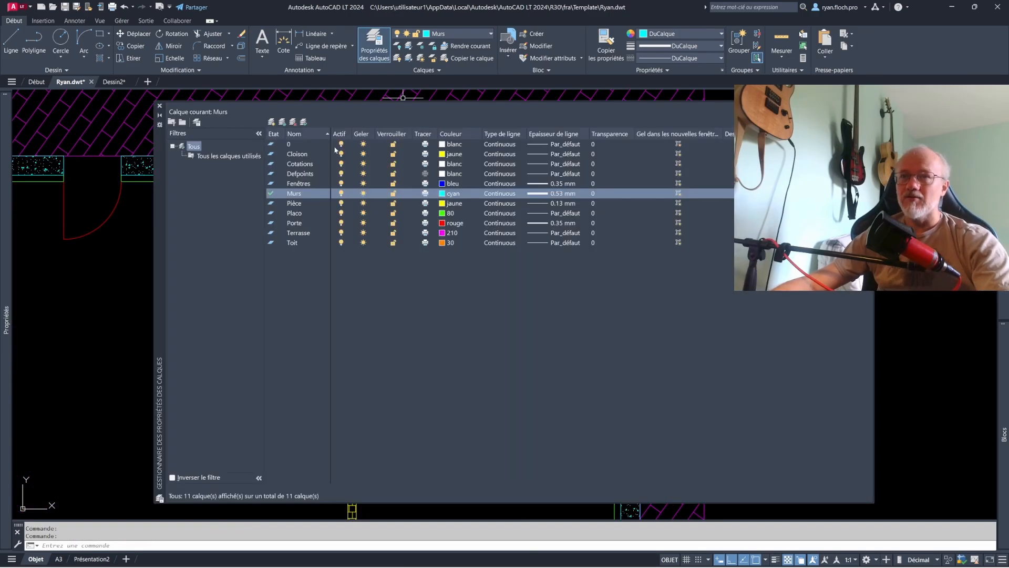
{"action": "left_click", "coordinate": [271, 123]}
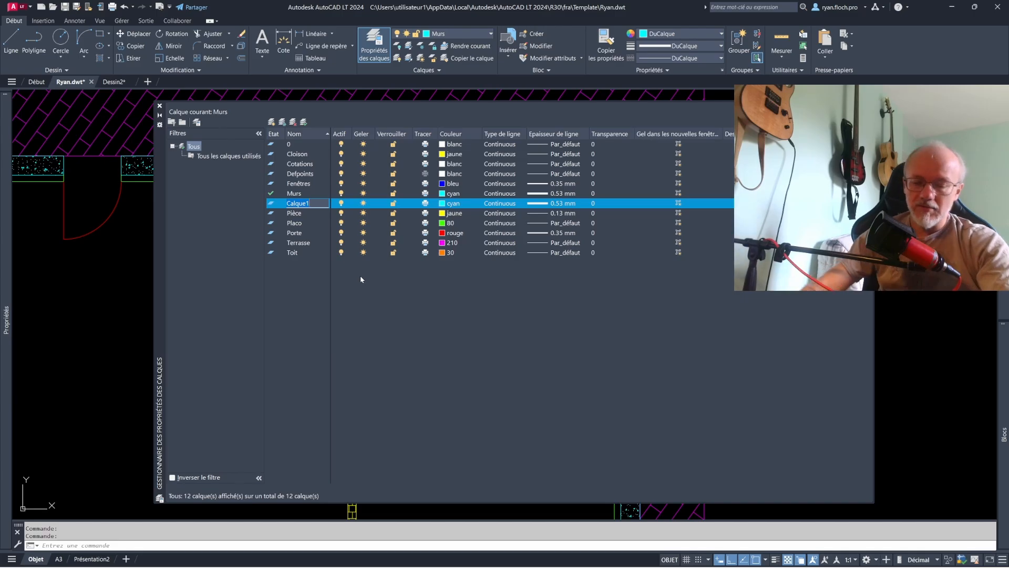
{"action": "type", "text": "Réservation"}
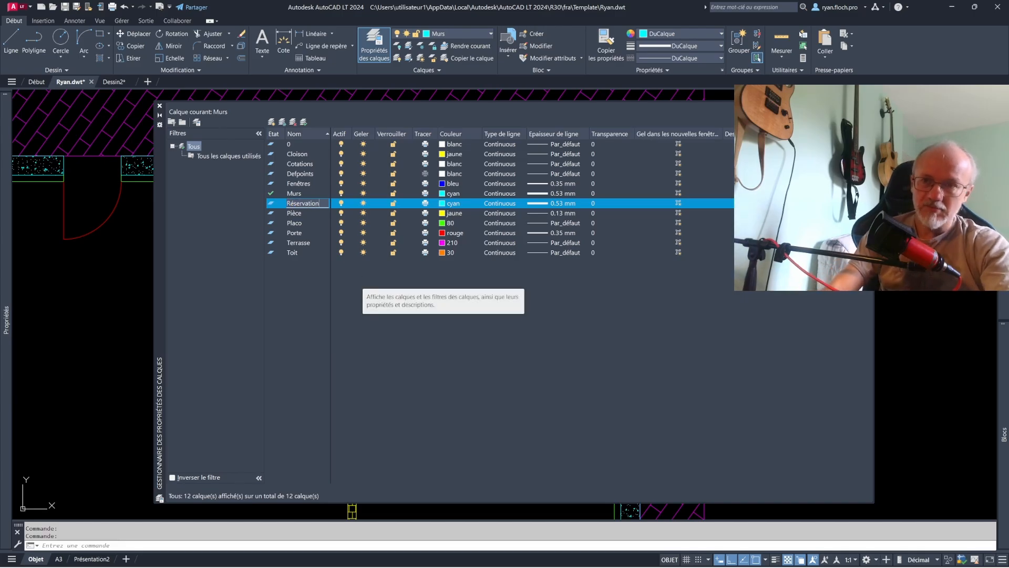
{"action": "left_click", "coordinate": [443, 203]}
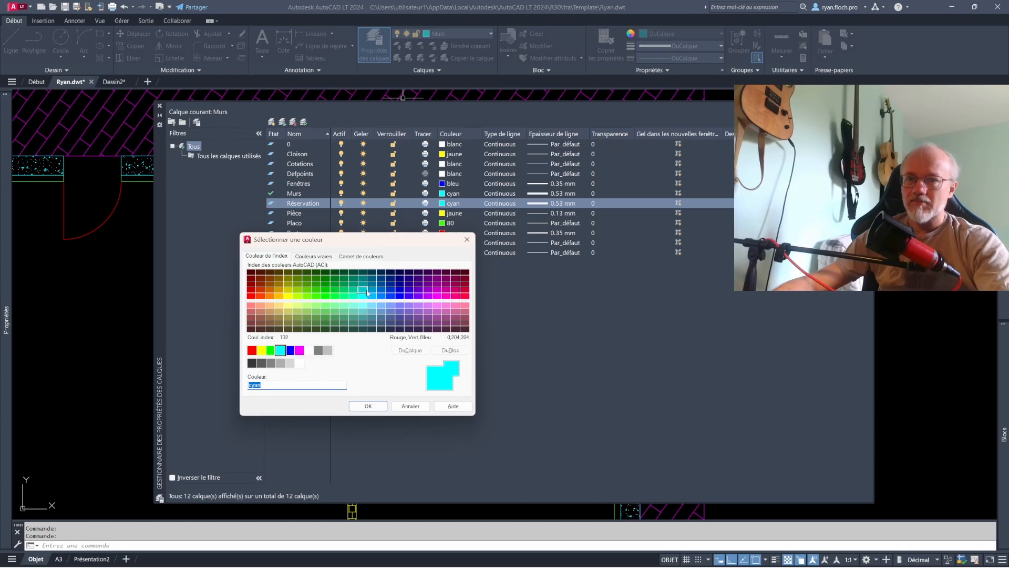
{"action": "left_click", "coordinate": [391, 293]}
{"action": "left_click", "coordinate": [369, 406]}
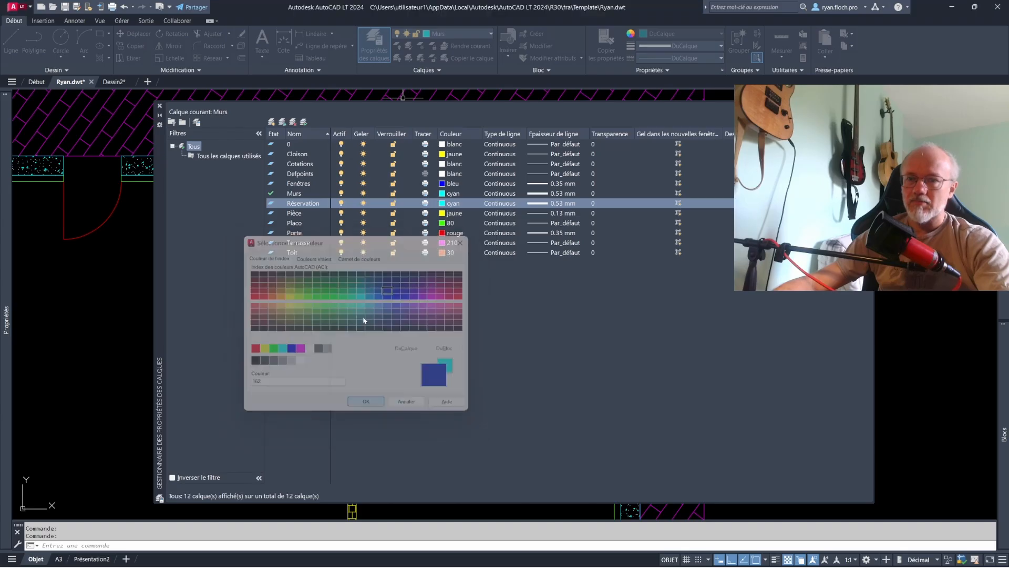
{"action": "left_click", "coordinate": [159, 105]}
- Draw a small horizontal rectangle near the upper wall inside the upper-right room
{"action": "middle_click_drag", "start_coordinate": [541, 242], "coordinate": [454, 257]}
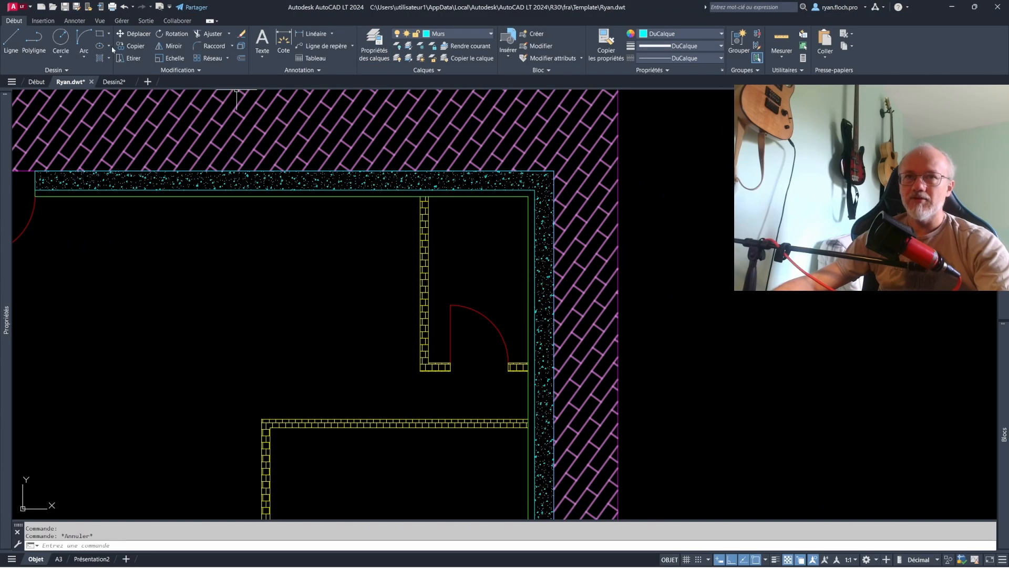
{"action": "left_click", "coordinate": [100, 34]}
{"action": "scroll", "coordinate": [449, 209], "scroll_direction": "up", "scroll_amount": 2}
{"action": "left_click", "coordinate": [475, 196]}
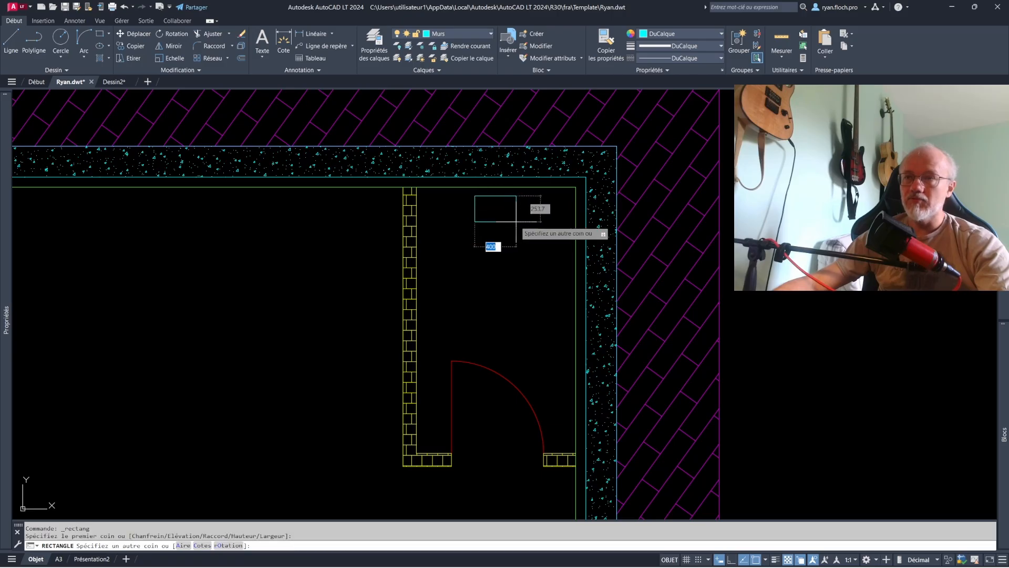
{"action": "left_click", "coordinate": [526, 222]}
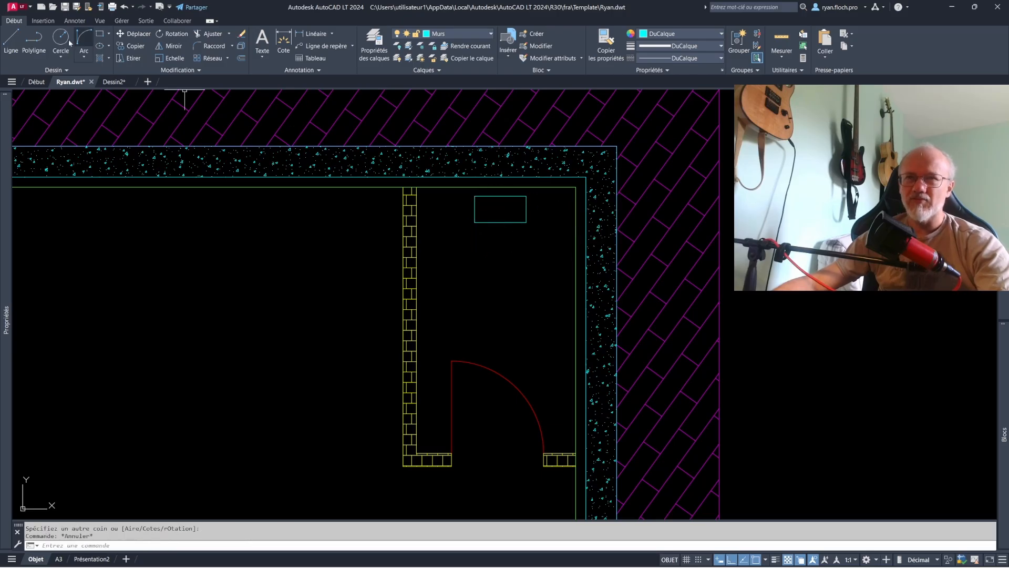
- Draw the diagonals of the small rectangle and fill its two side triangles, with everything on the Réservation layer
{"action": "left_click", "coordinate": [11, 39]}
{"action": "key", "text": "Escape"}
{"action": "type", "text": "h"}
{"action": "key", "text": "Return"}
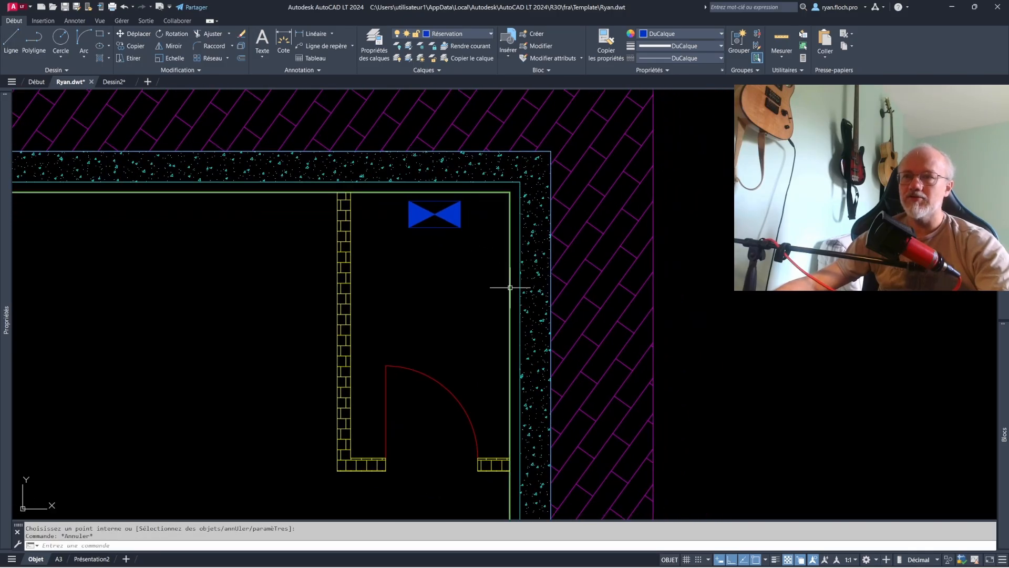
- Draw a double-line duct on the Réservation layer from the small rectangle up through the exterior wall and right past the terrace
{"action": "scroll", "coordinate": [510, 287], "scroll_direction": "down", "scroll_amount": 3}
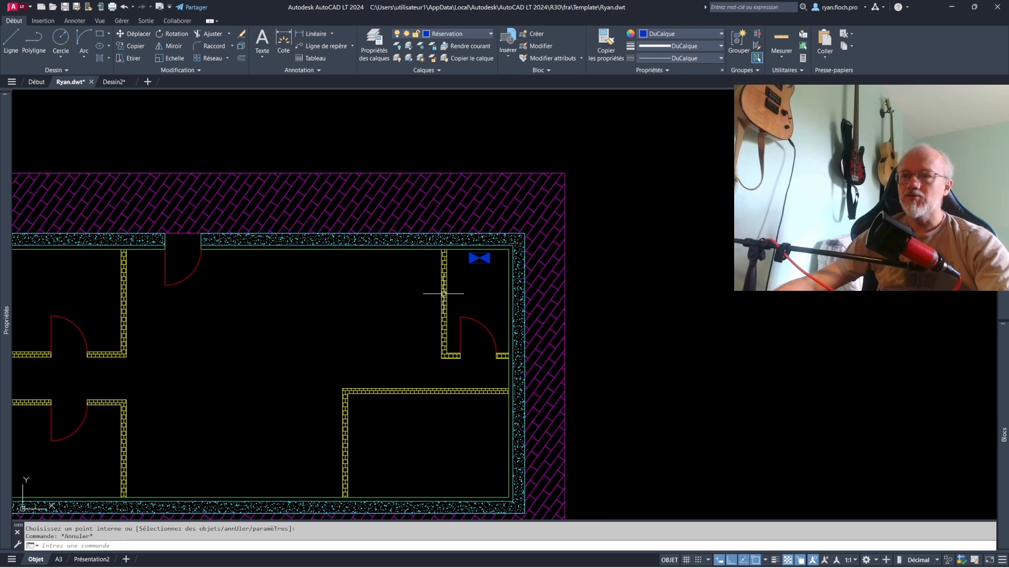
{"action": "middle_click_drag", "start_coordinate": [397, 271], "coordinate": [460, 205]}
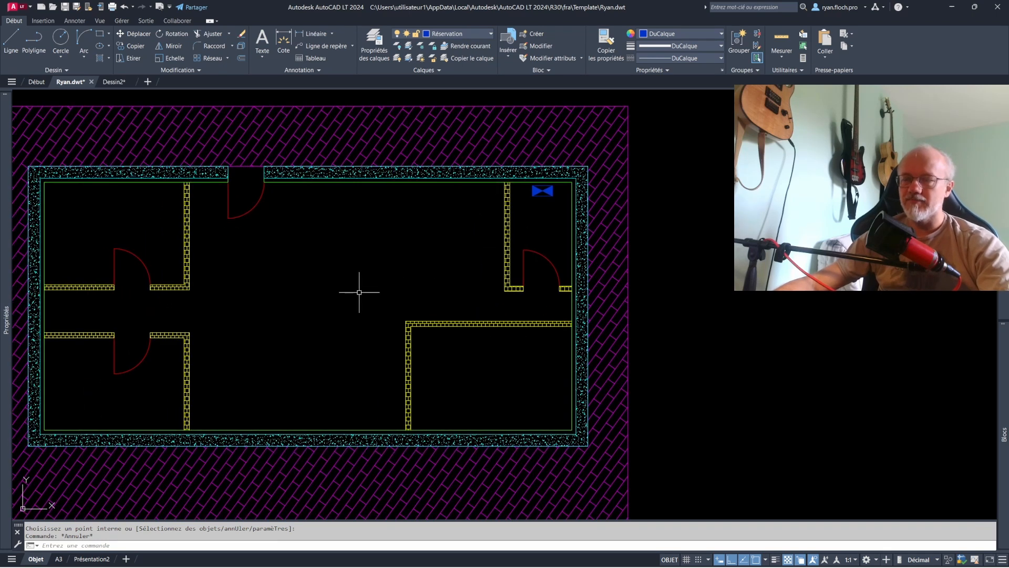
{"action": "middle_click_drag", "start_coordinate": [359, 292], "coordinate": [376, 319]}
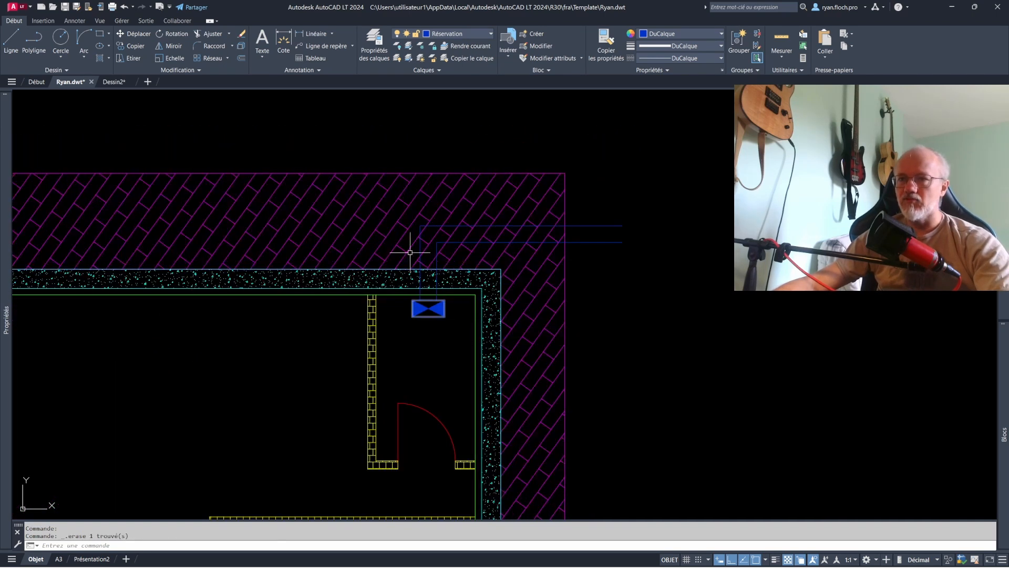
{"action": "scroll", "coordinate": [604, 266], "scroll_direction": "down", "scroll_amount": 4}
{"action": "middle_click_drag", "start_coordinate": [580, 289], "coordinate": [592, 245]}
{"action": "scroll", "coordinate": [555, 270], "scroll_direction": "up", "scroll_amount": 2}
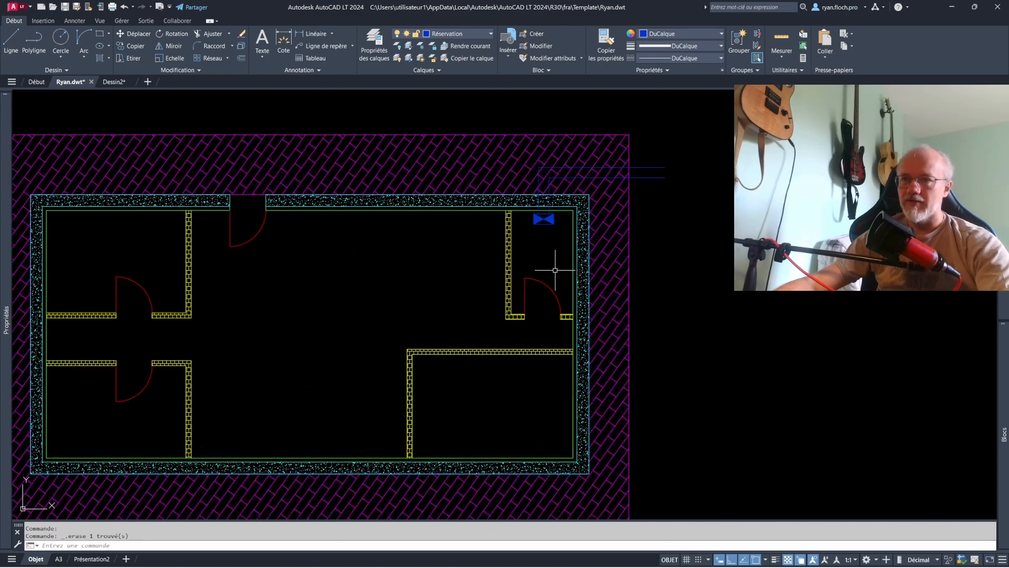
{"action": "scroll", "coordinate": [411, 271], "scroll_direction": "down", "scroll_amount": 2}
{"action": "scroll", "coordinate": [464, 266], "scroll_direction": "up", "scroll_amount": 2}
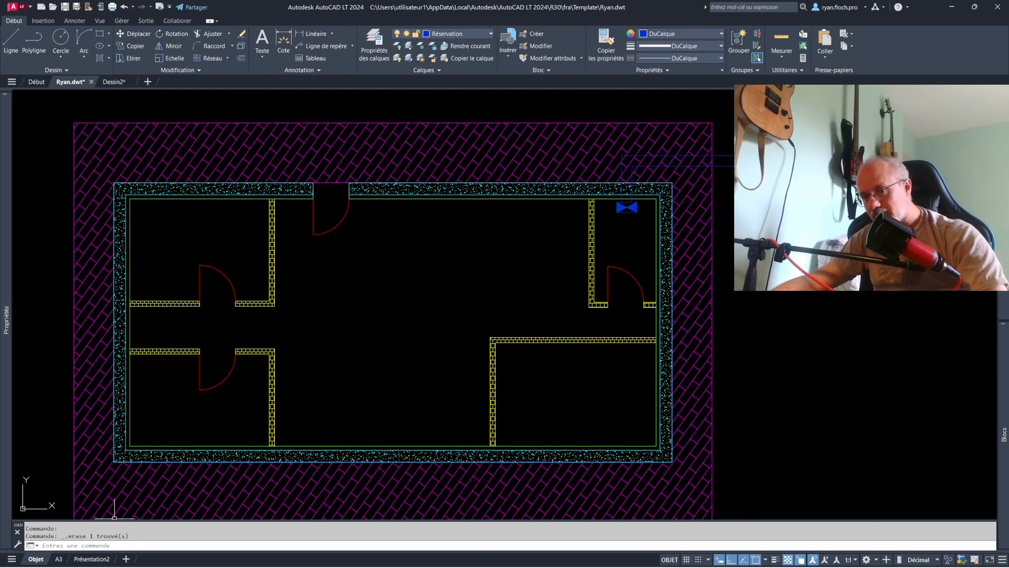
- Insert a view of the whole floor plan and terrace into the upper-left area of the Présentation2 sheet
{"action": "left_click", "coordinate": [92, 559]}
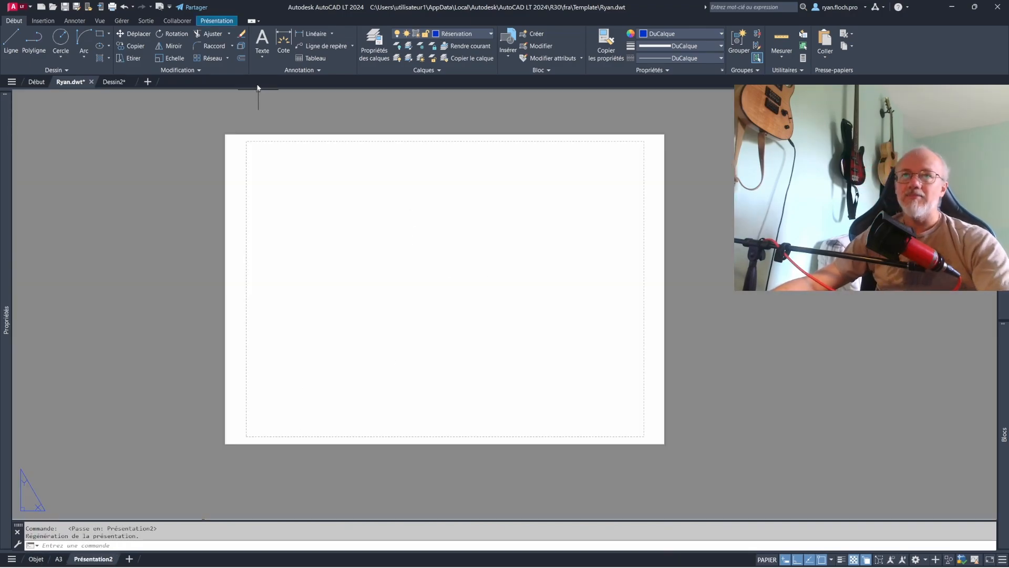
{"action": "left_click", "coordinate": [222, 22]}
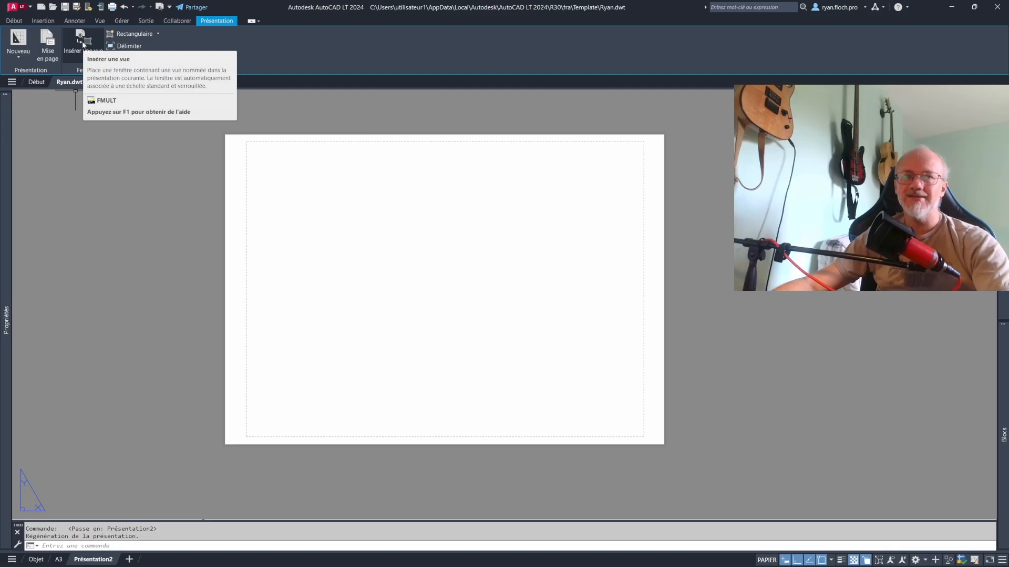
{"action": "left_click", "coordinate": [83, 44]}
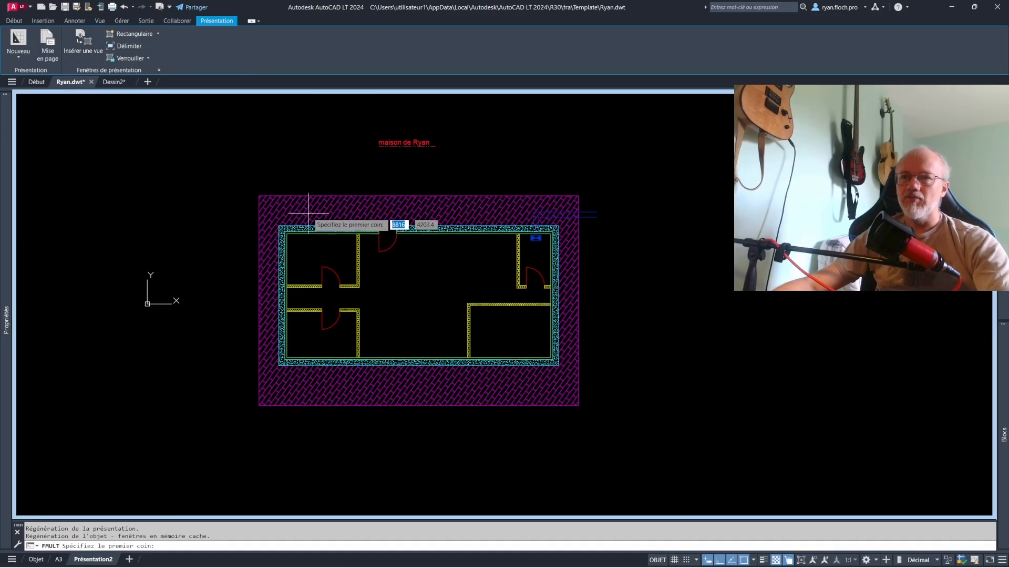
{"action": "left_click", "coordinate": [236, 175]}
{"action": "left_click", "coordinate": [617, 425]}
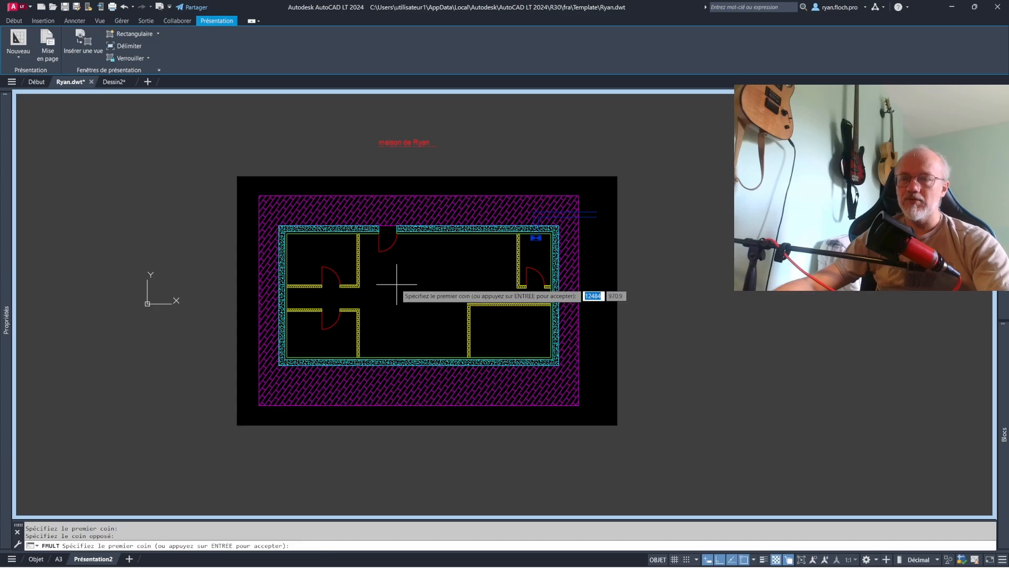
{"action": "key", "text": "Return"}
{"action": "left_click", "coordinate": [382, 227]}
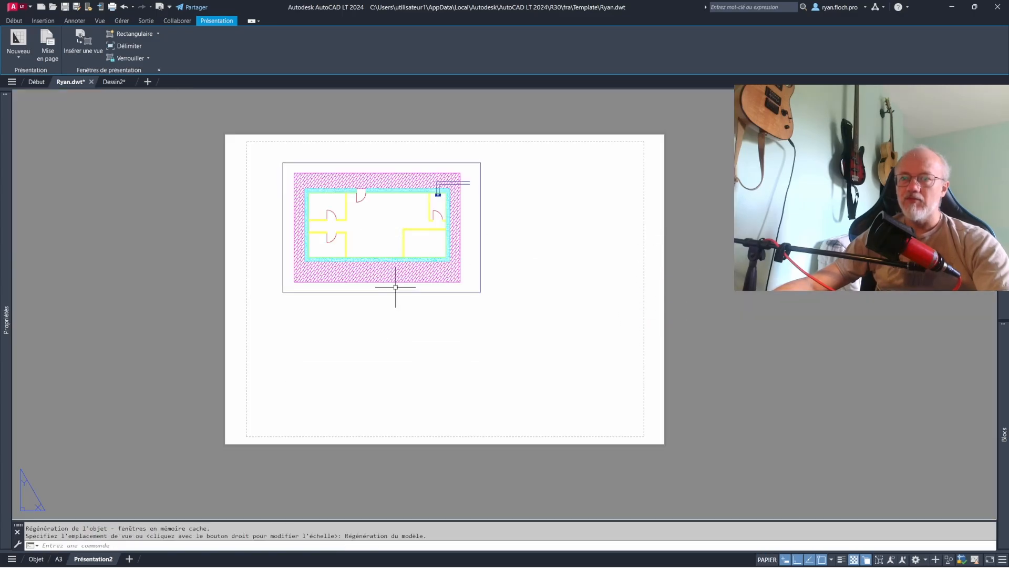
- Set the scale of the floor plan viewport to 1:100
{"action": "left_click", "coordinate": [481, 231]}
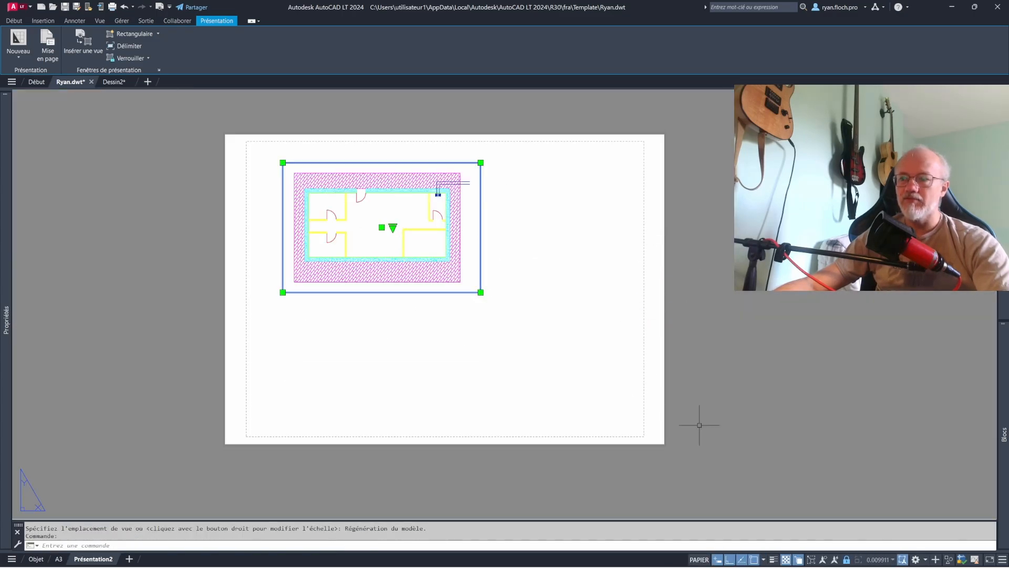
{"action": "left_click", "coordinate": [392, 228]}
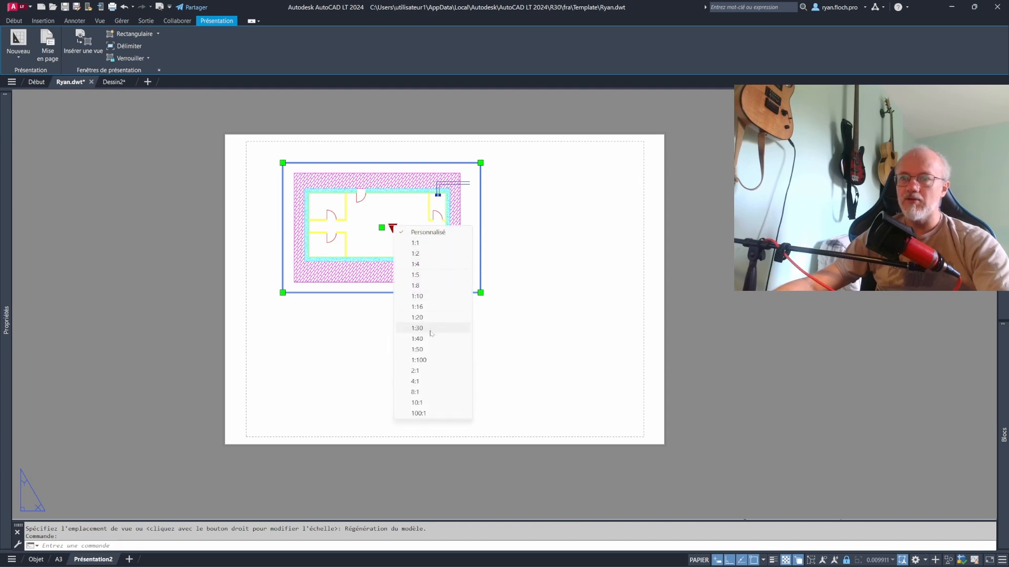
{"action": "left_click", "coordinate": [349, 263]}
{"action": "mouse_move", "coordinate": [5, 257]}
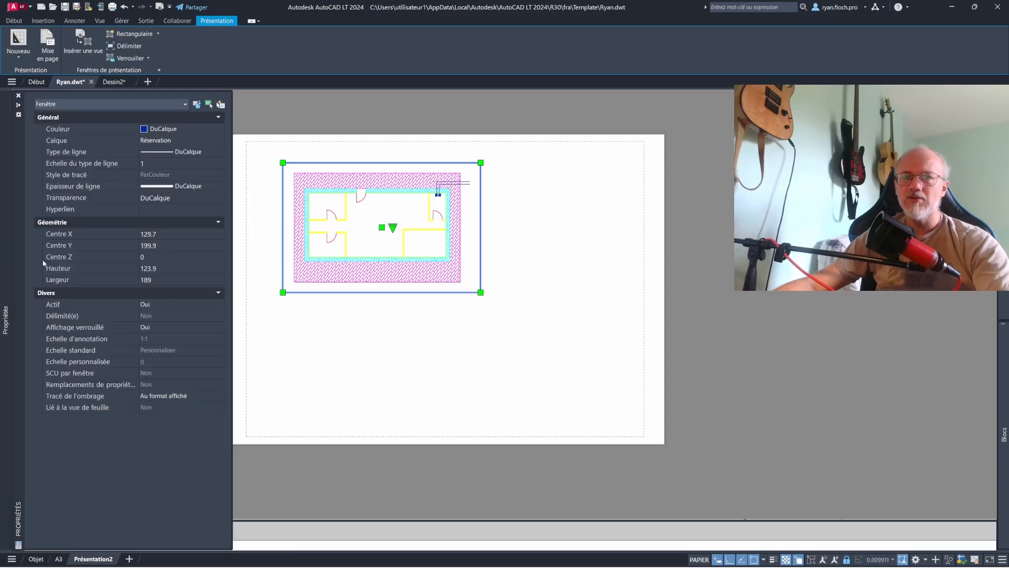
{"action": "left_click", "coordinate": [392, 228]}
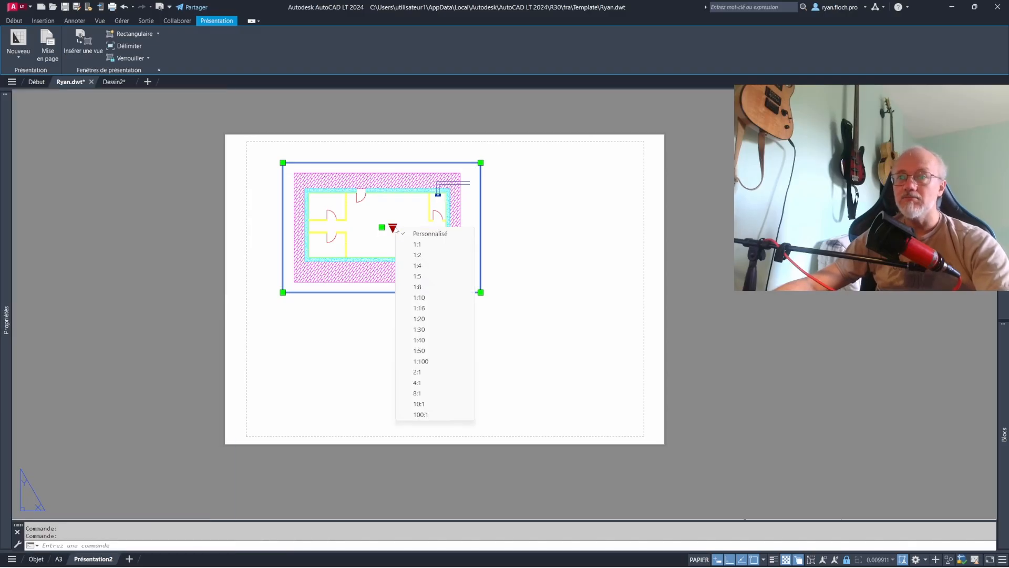
{"action": "left_click", "coordinate": [427, 361]}
{"action": "key", "text": "Escape"}
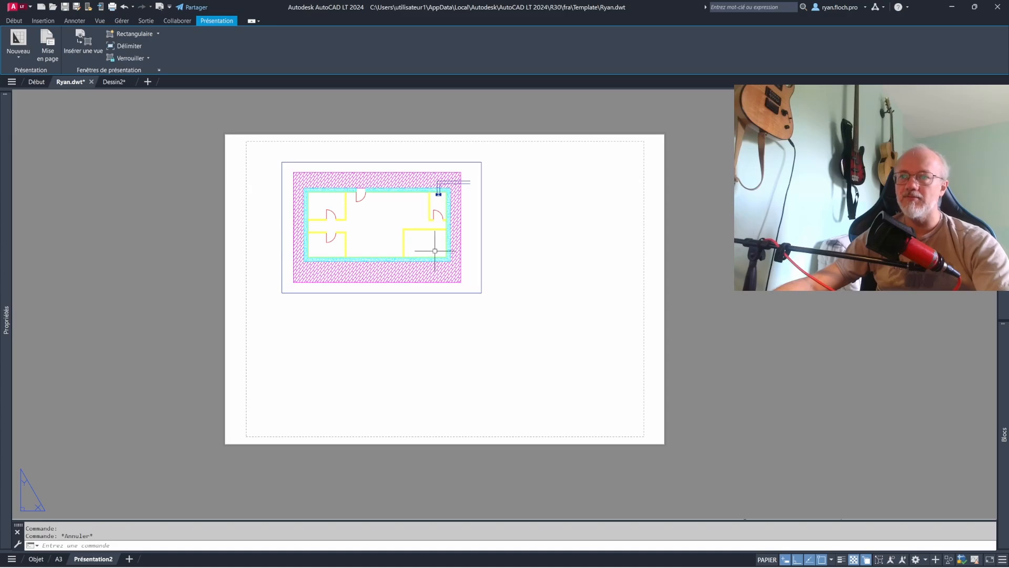
{"action": "scroll", "coordinate": [402, 196], "scroll_direction": "up", "scroll_amount": 2}
{"action": "scroll", "coordinate": [507, 236], "scroll_direction": "up", "scroll_amount": 4}
{"action": "scroll", "coordinate": [489, 257], "scroll_direction": "down", "scroll_amount": 2}
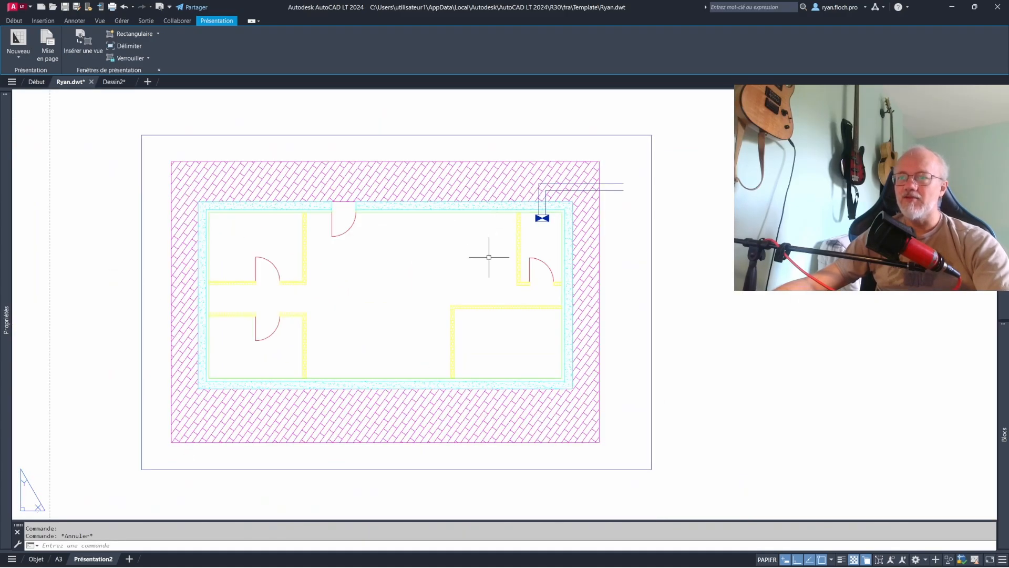
{"action": "scroll", "coordinate": [385, 306], "scroll_direction": "down", "scroll_amount": 2}
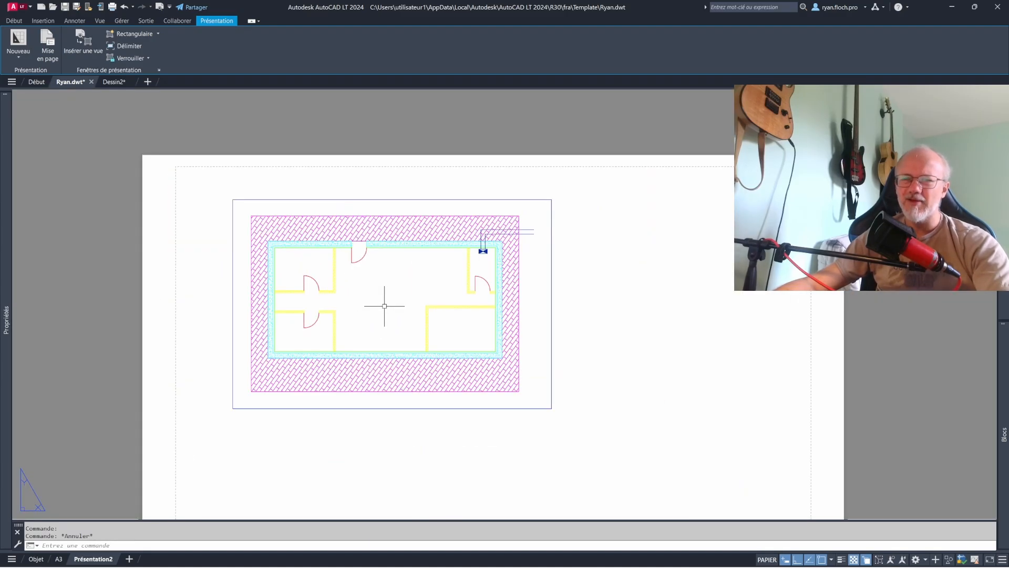
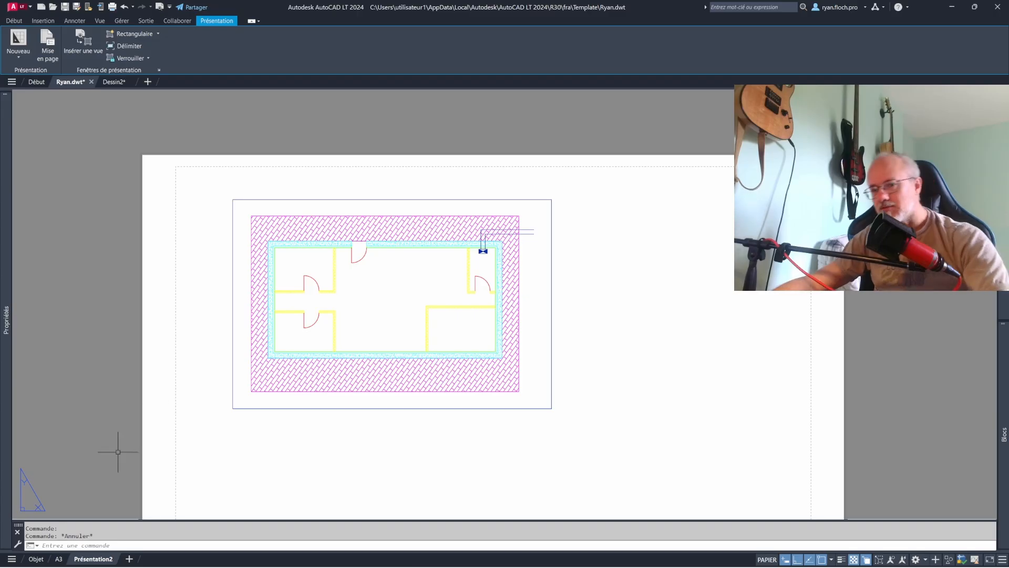
- Turn off the current Réservation layer from model space and return to the Présentation2 sheet
{"action": "left_click", "coordinate": [36, 559]}
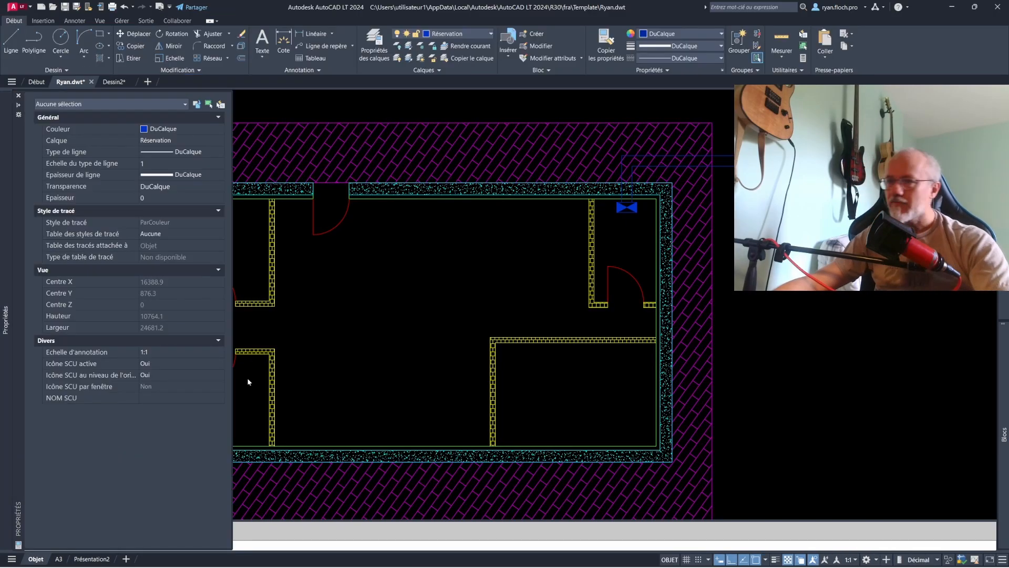
{"action": "left_click", "coordinate": [447, 34]}
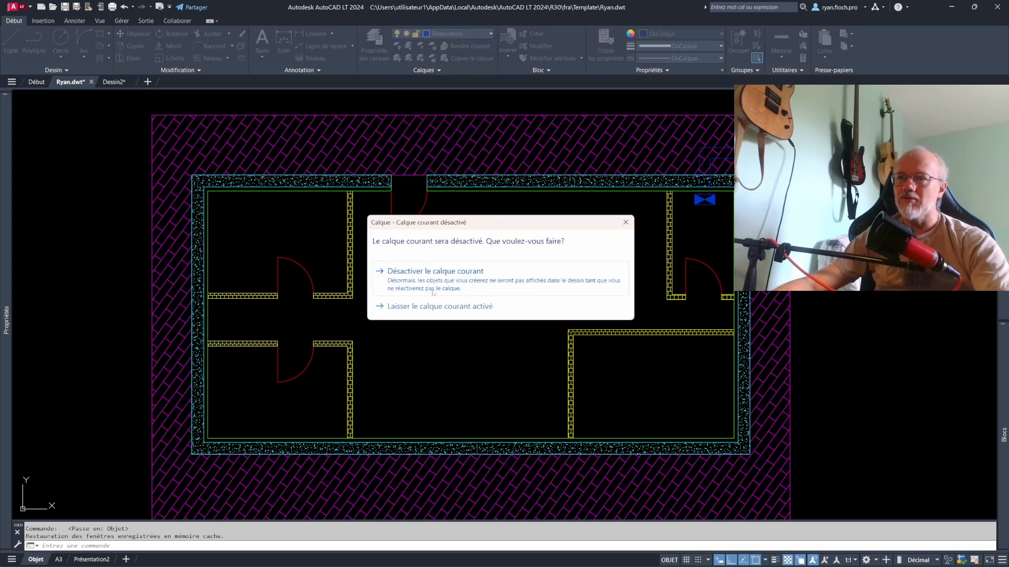
{"action": "left_click", "coordinate": [489, 281]}
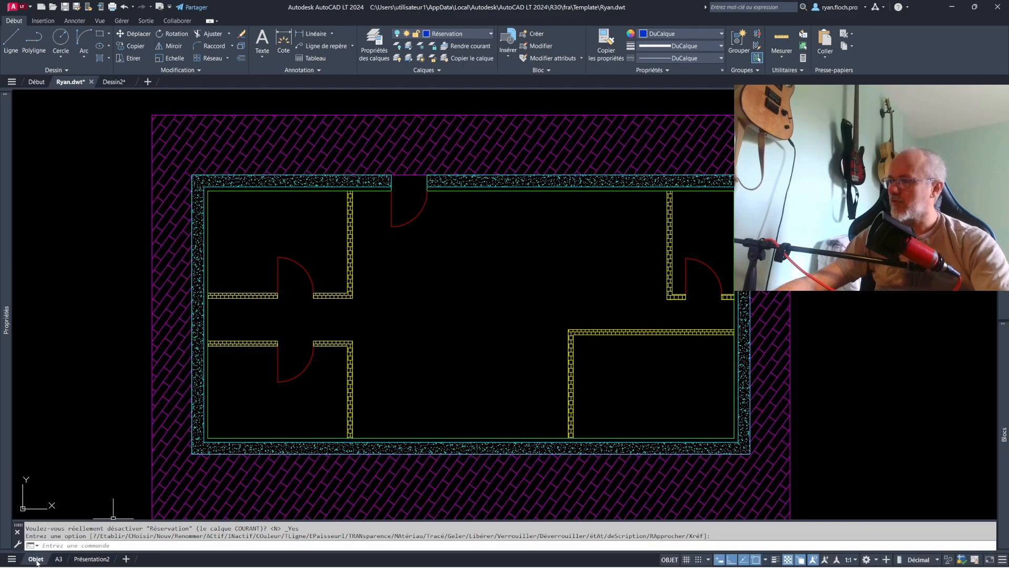
{"action": "left_click", "coordinate": [92, 559]}
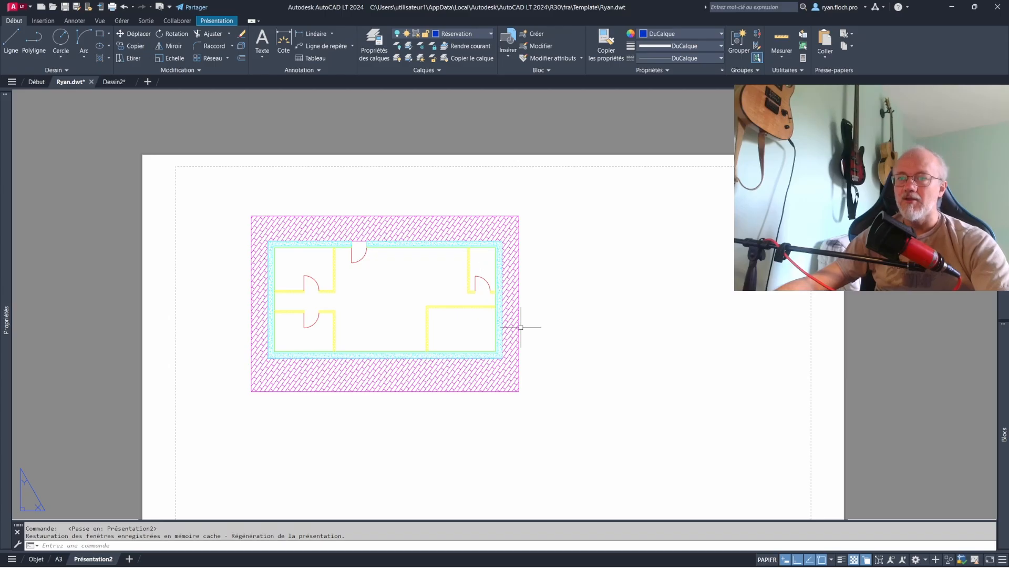
- Insert a second view on the sheet framing the floor plan's upper-right room, placed to the right of the whole-plan view
{"action": "middle_click_drag", "start_coordinate": [521, 327], "coordinate": [499, 291]}
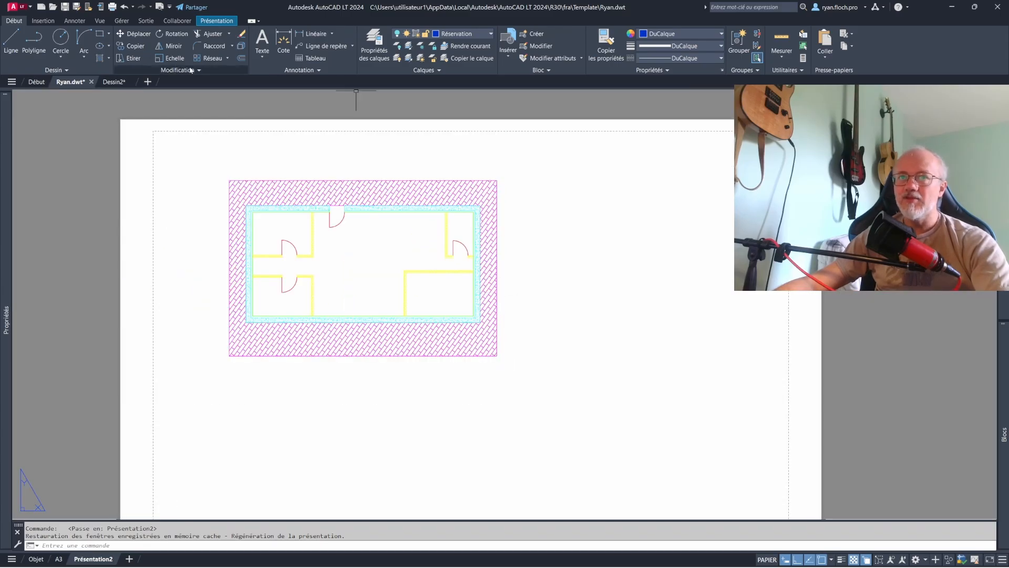
{"action": "left_click", "coordinate": [217, 21]}
{"action": "left_click", "coordinate": [135, 47]}
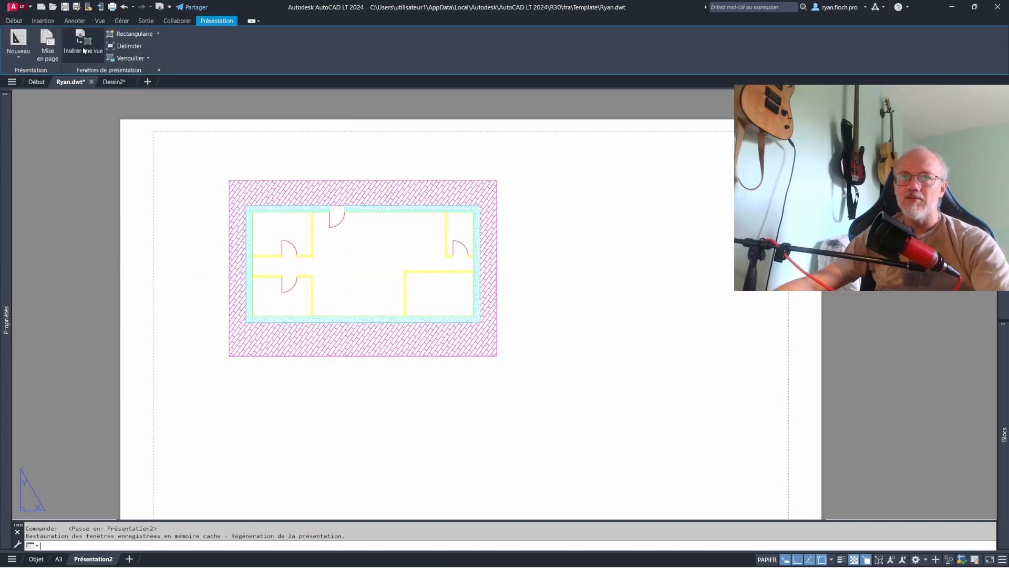
{"action": "left_click", "coordinate": [615, 162]}
{"action": "left_click", "coordinate": [686, 274]}
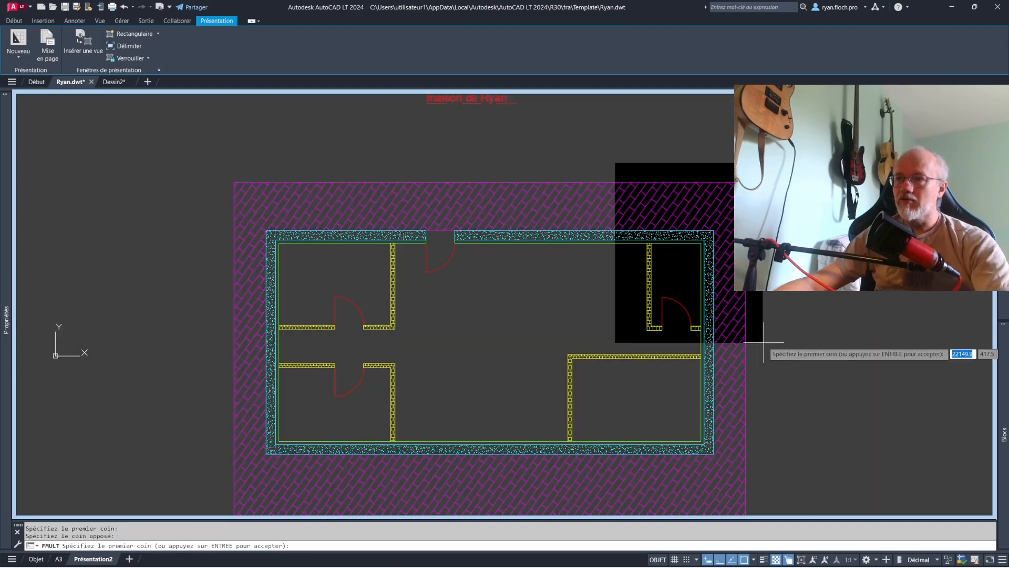
{"action": "left_click", "coordinate": [619, 281]}
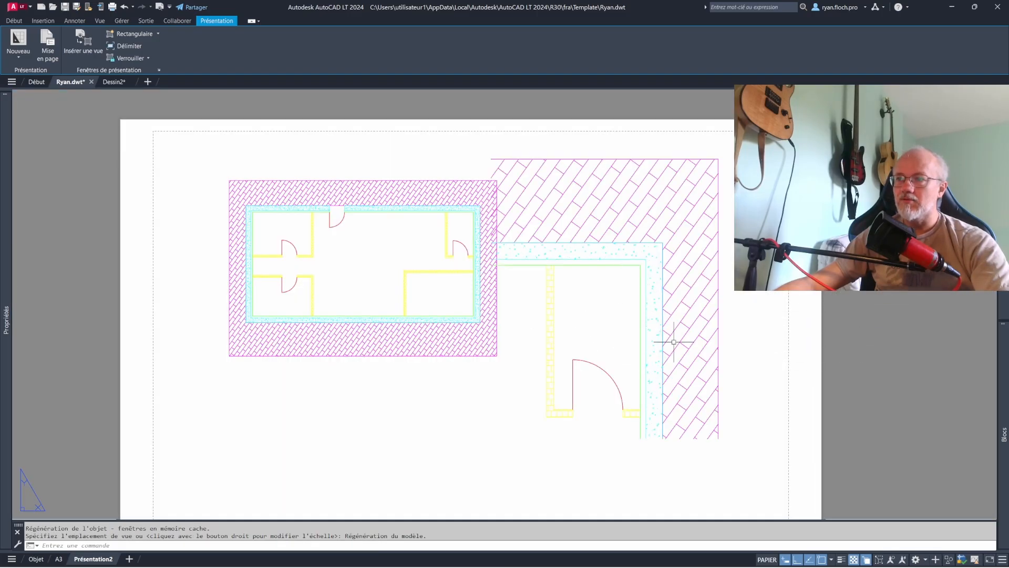
{"action": "scroll", "coordinate": [713, 310], "scroll_direction": "down", "scroll_amount": 2}
{"action": "left_click", "coordinate": [719, 286]}
{"action": "left_click", "coordinate": [684, 267]}
{"action": "key", "text": "Escape"}
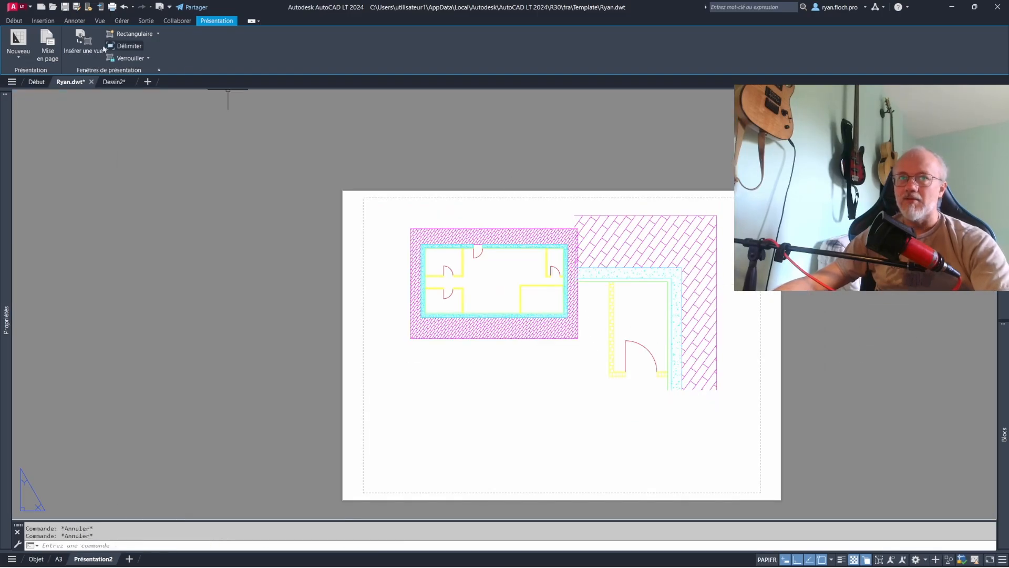
- Activate the floor plan viewport, make the terrace hatch's Terrasse layer current, and return to paper space
{"action": "left_click", "coordinate": [15, 20]}
{"action": "left_click", "coordinate": [452, 34]}
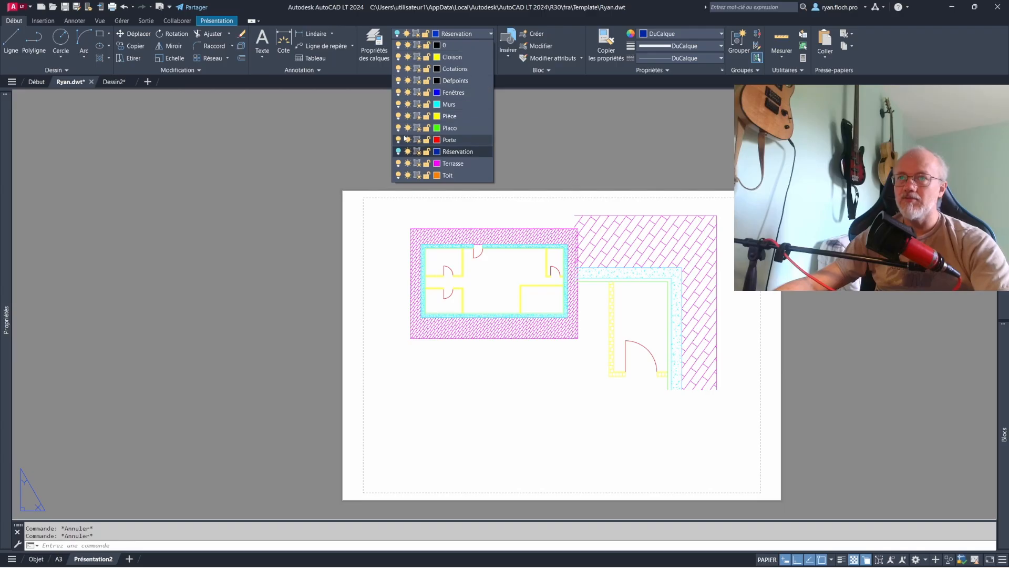
{"action": "left_click", "coordinate": [505, 193]}
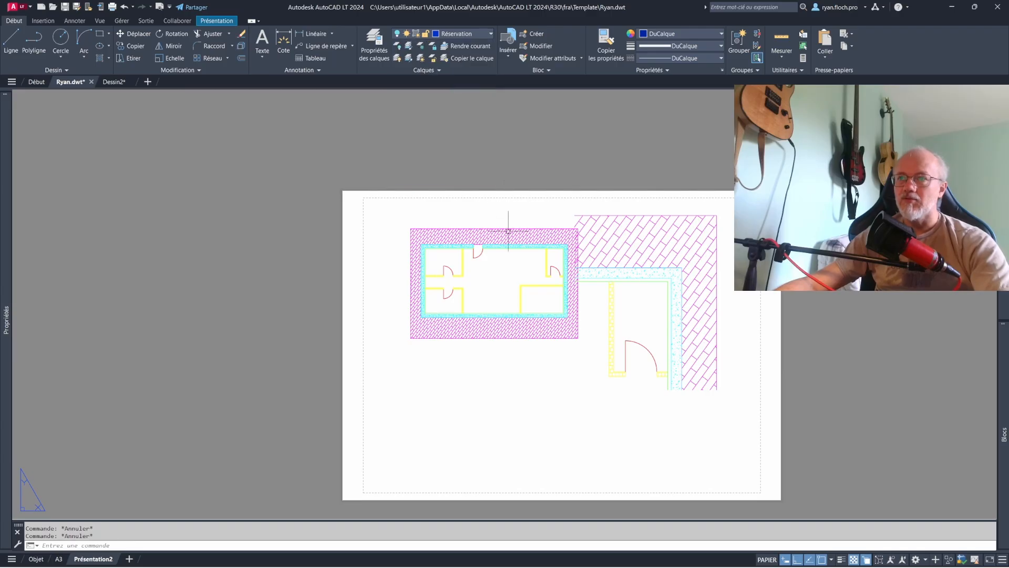
{"action": "double_click", "coordinate": [488, 230]}
{"action": "left_click", "coordinate": [488, 232]}
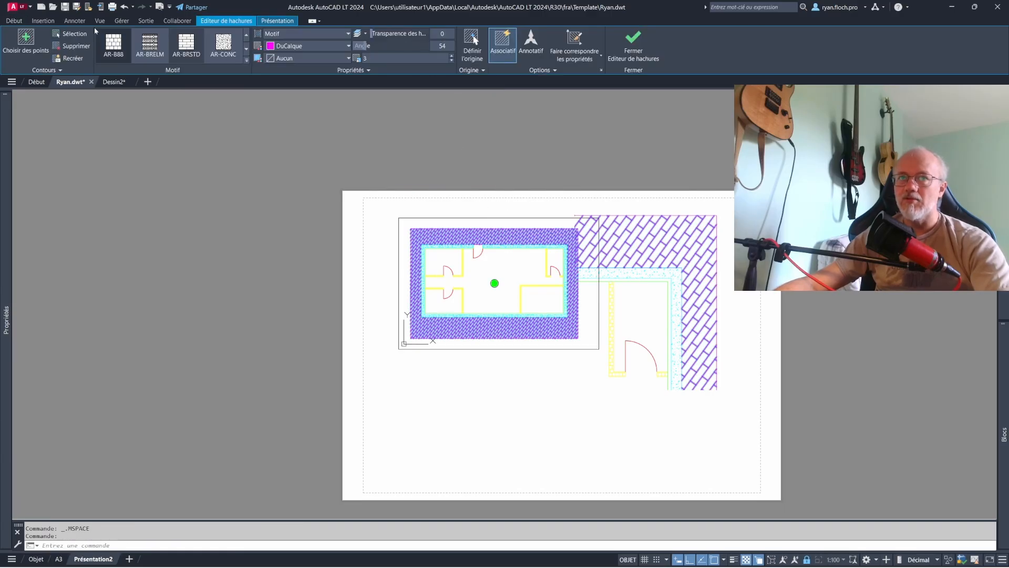
{"action": "left_click", "coordinate": [14, 20]}
{"action": "left_click", "coordinate": [466, 46]}
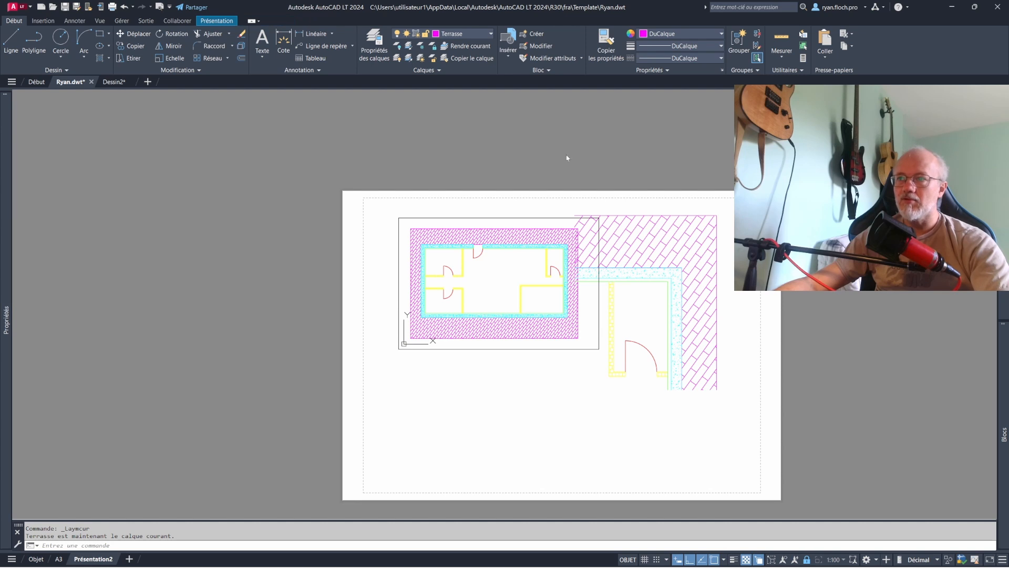
{"action": "double_click", "coordinate": [740, 269]}
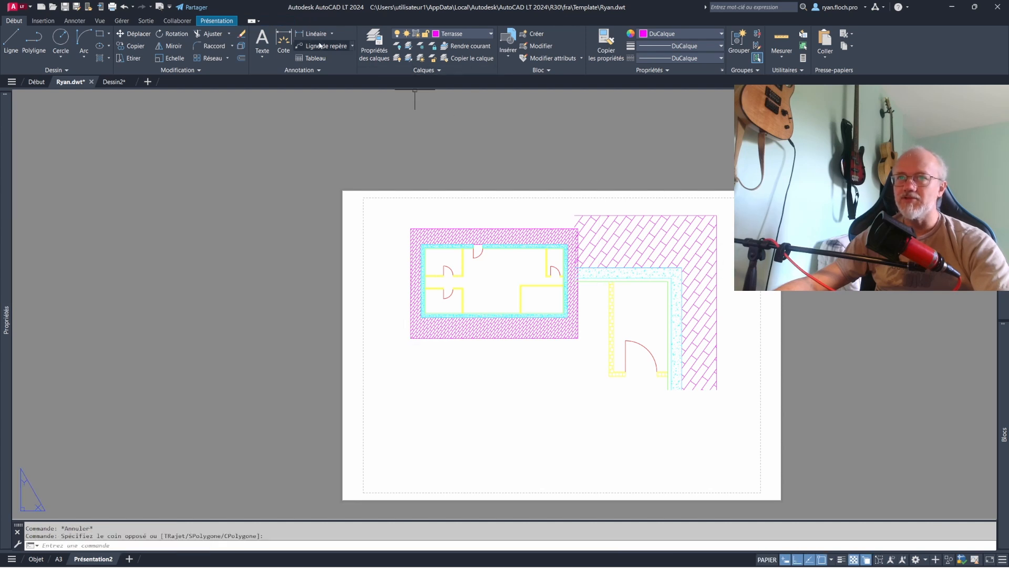
- Turn the Réservation layer back on and move the detail viewport's frame to layer 0
{"action": "left_click", "coordinate": [453, 34]}
{"action": "left_click", "coordinate": [398, 152]}
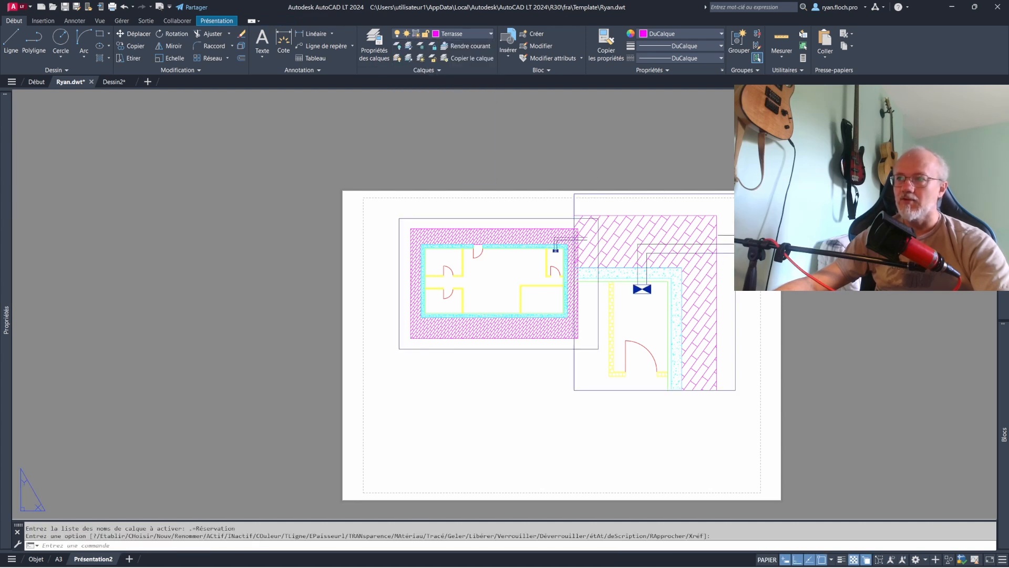
{"action": "left_click", "coordinate": [740, 234]}
{"action": "left_click", "coordinate": [724, 220]}
{"action": "left_click", "coordinate": [462, 33]}
{"action": "left_click", "coordinate": [456, 46]}
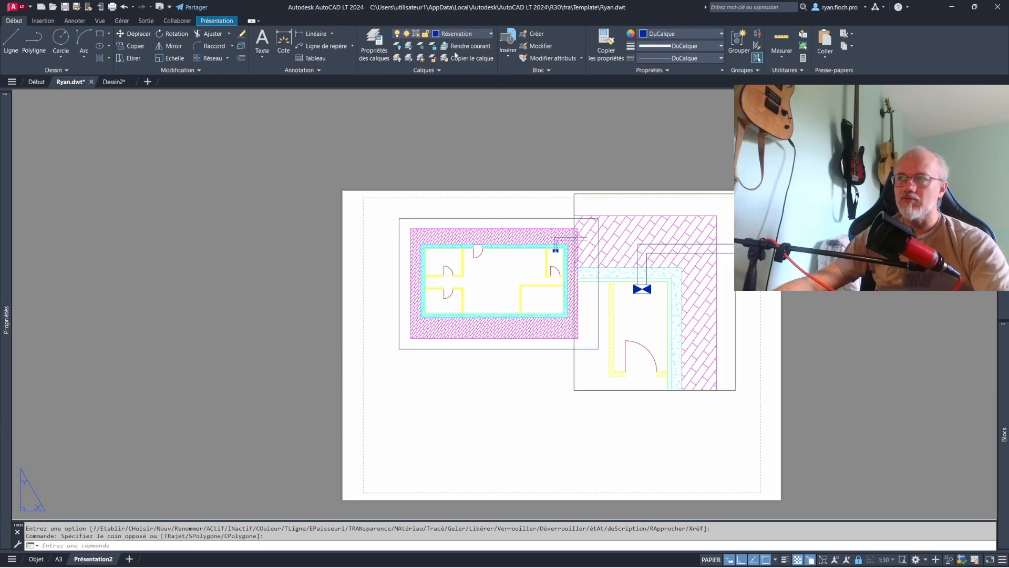
{"action": "key", "text": "Escape"}
- Move the whole floor plan viewport's frame to layer 0
{"action": "left_click", "coordinate": [567, 218]}
{"action": "left_click", "coordinate": [459, 34]}
{"action": "left_click", "coordinate": [447, 45]}
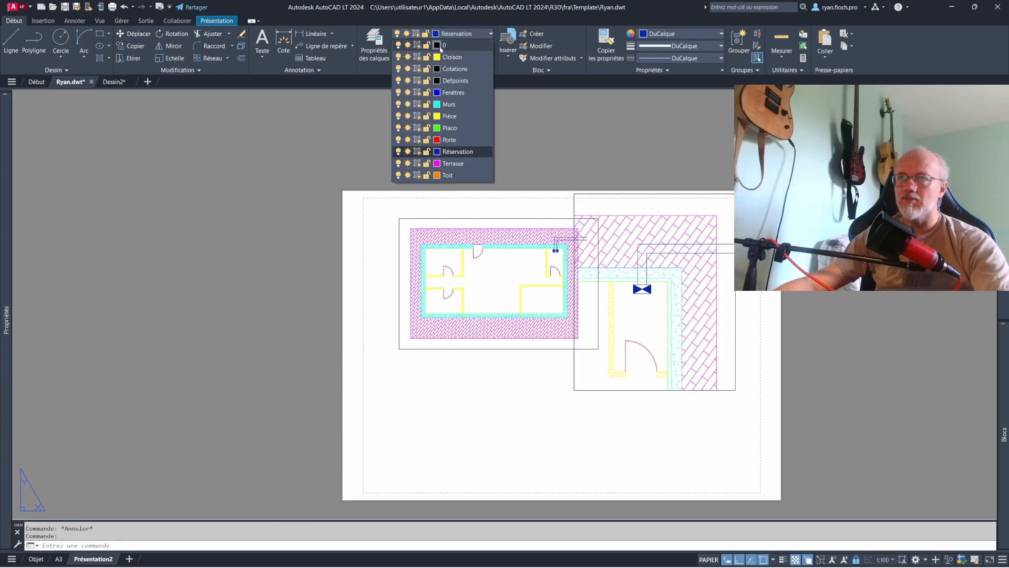
{"action": "key", "text": "Escape"}
{"action": "key", "text": "Escape"}
- Make layer 0 current and shift the detail viewport down and right, clear of the floor plan viewport
{"action": "left_click", "coordinate": [536, 218]}
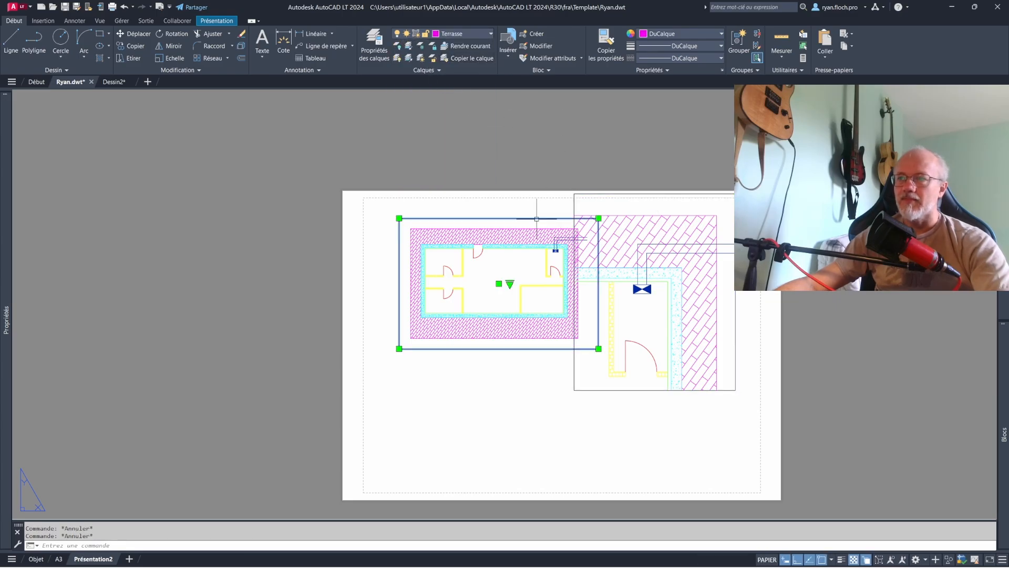
{"action": "key", "text": "Escape"}
{"action": "left_click", "coordinate": [735, 228]}
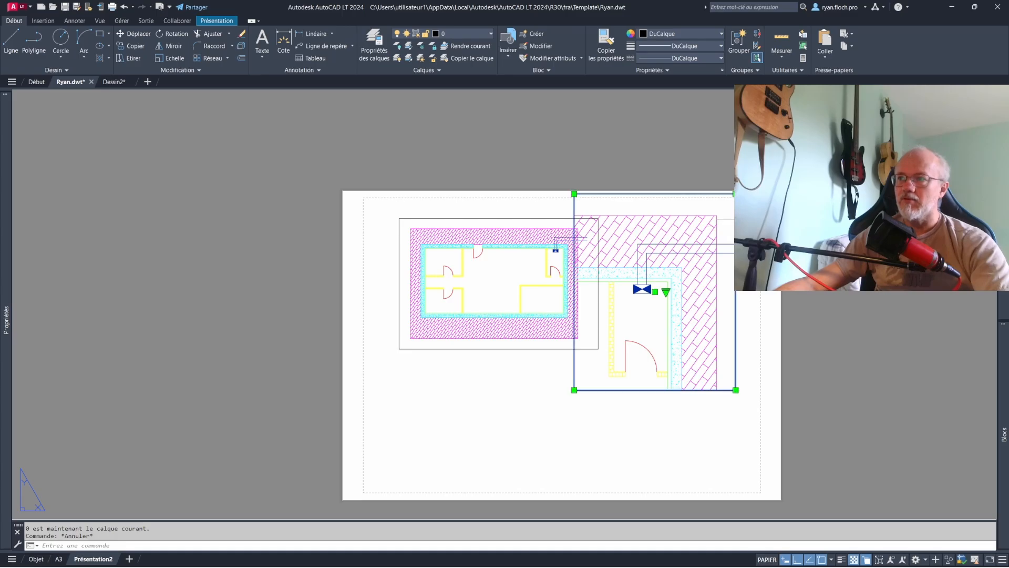
{"action": "key", "text": "Escape"}
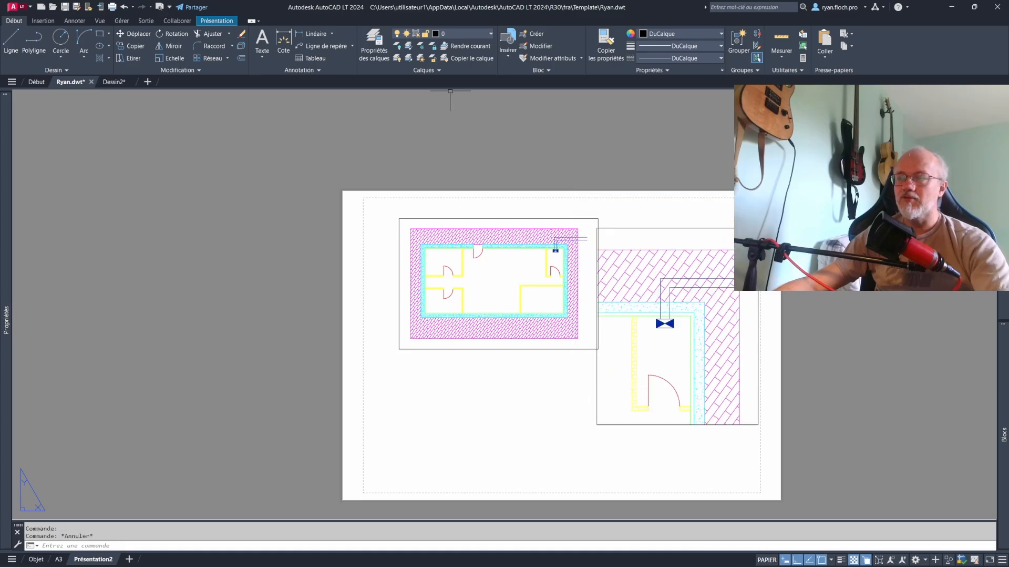
- Toggle the Réservation layer off and back on to compare its effect in both viewports
{"action": "left_click", "coordinate": [435, 35]}
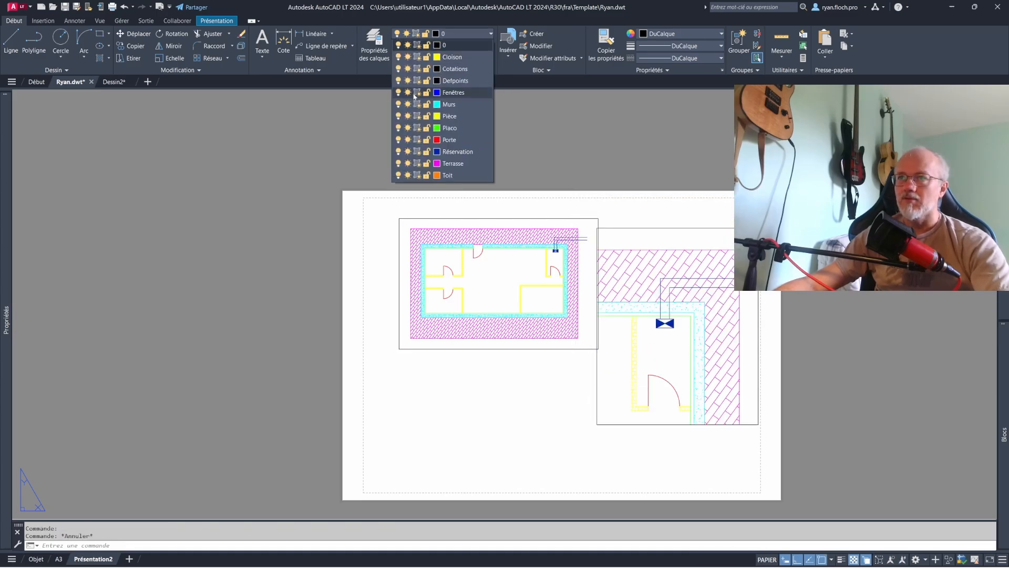
{"action": "left_click", "coordinate": [399, 152]}
{"action": "left_click", "coordinate": [398, 152]}
{"action": "left_click", "coordinate": [399, 152]}
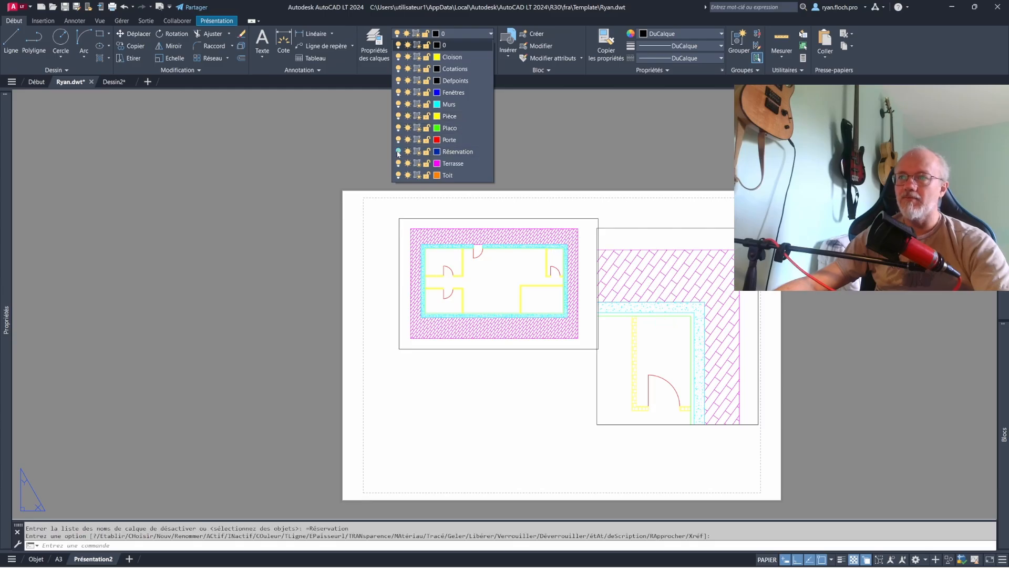
{"action": "left_click", "coordinate": [399, 152]}
{"action": "left_click", "coordinate": [399, 152]}
{"action": "left_click", "coordinate": [398, 152]}
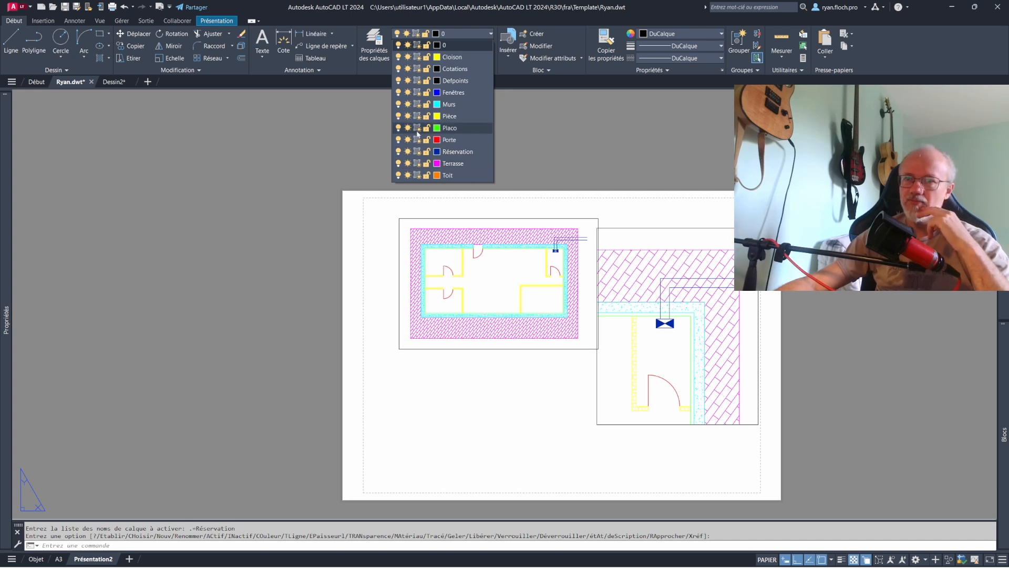
- Compare the layer state controls available in model space with those available on the Présentation2 sheet
{"action": "left_click", "coordinate": [37, 561]}
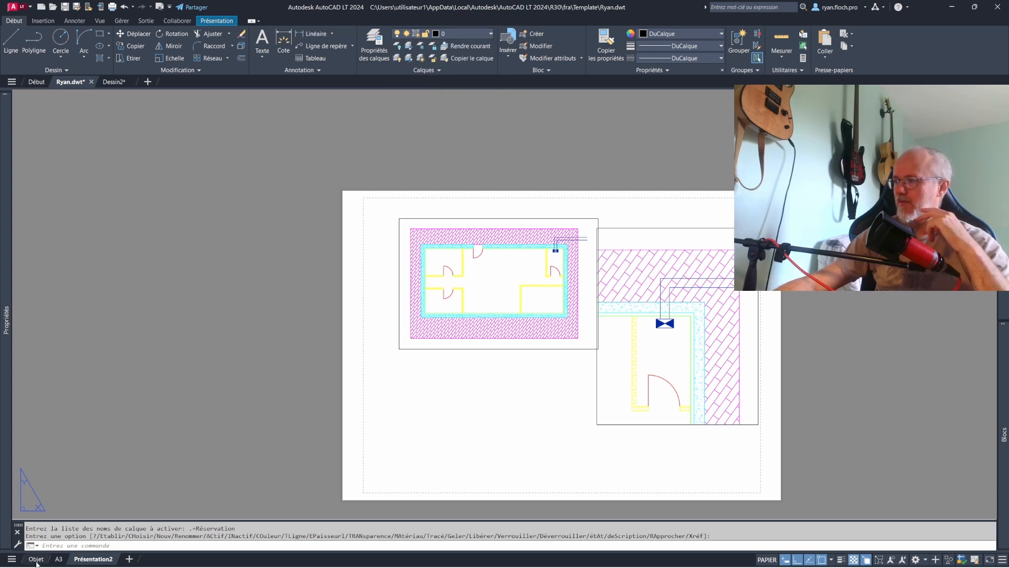
{"action": "left_click", "coordinate": [36, 559]}
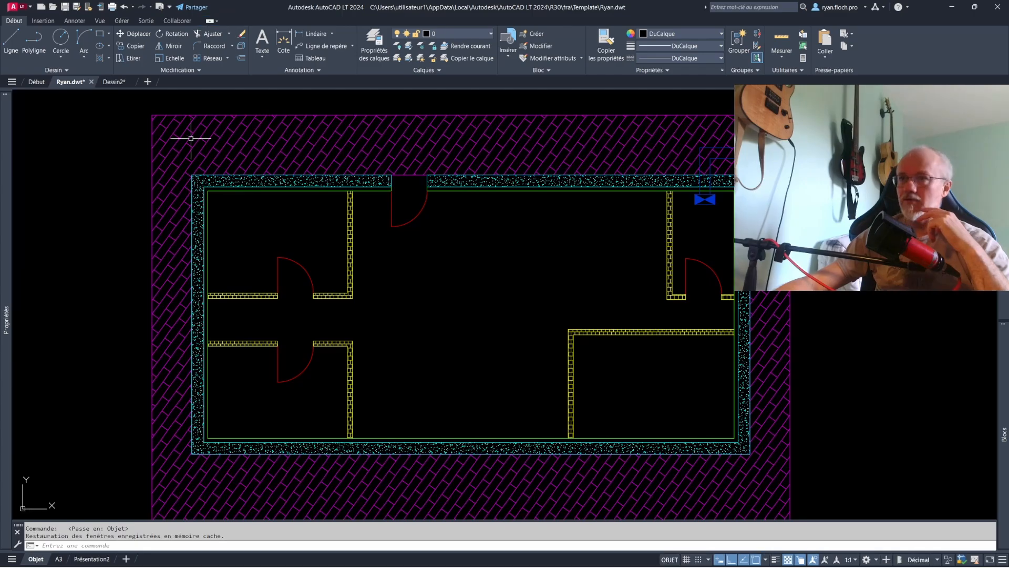
{"action": "left_click", "coordinate": [447, 34]}
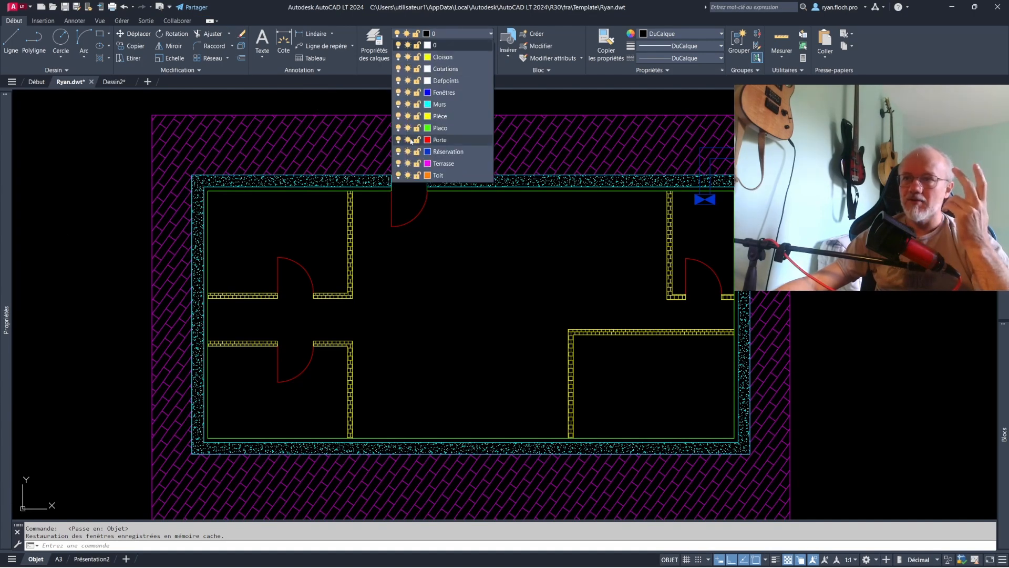
{"action": "left_click", "coordinate": [119, 564]}
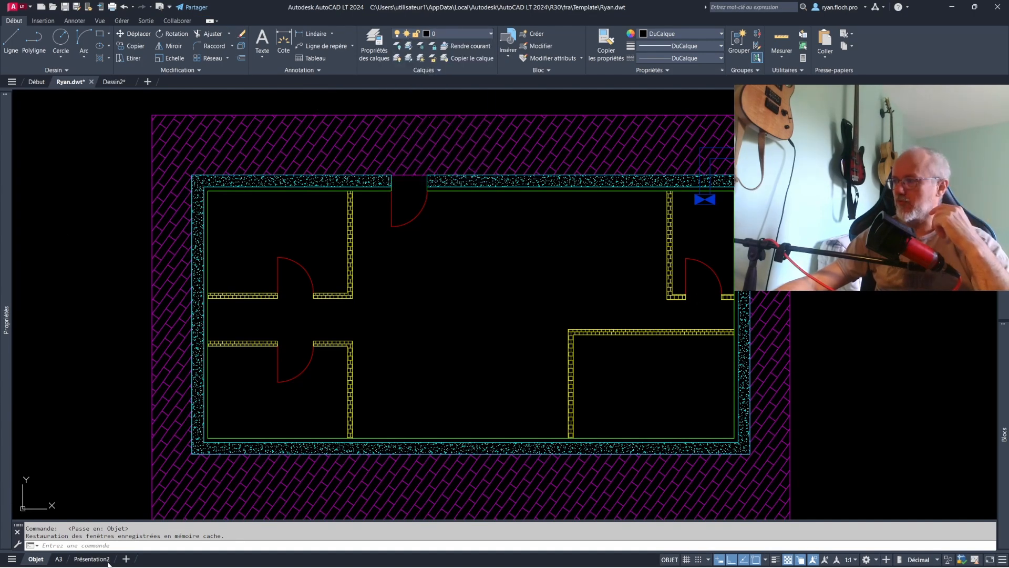
{"action": "left_click", "coordinate": [92, 558]}
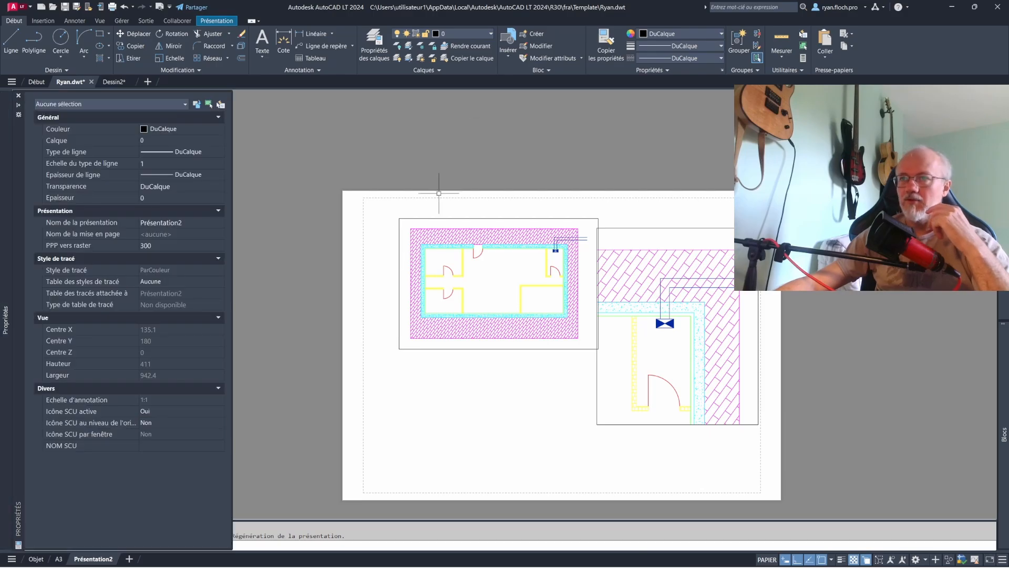
{"action": "key", "text": "Escape"}
{"action": "left_click", "coordinate": [460, 36]}
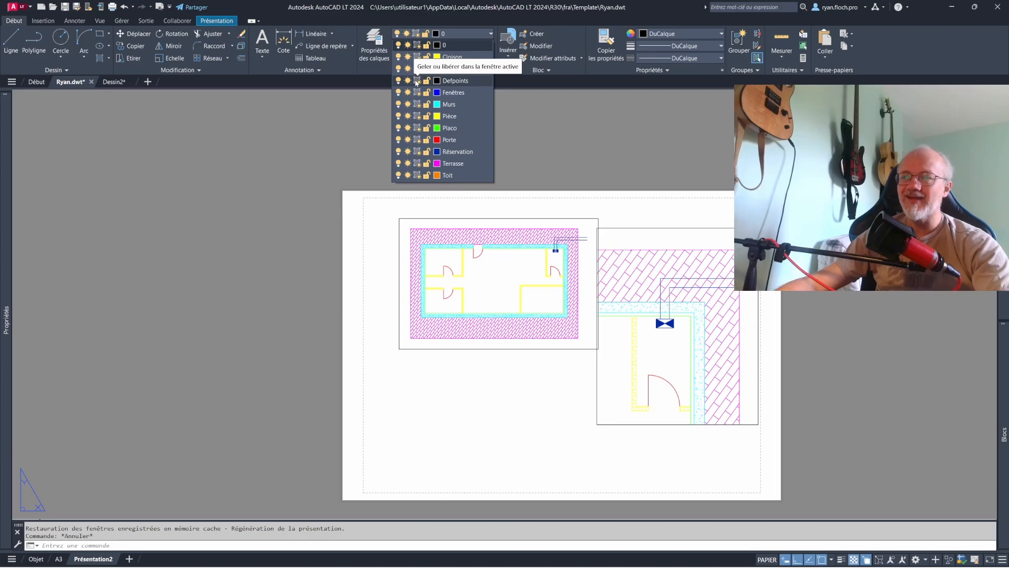
- Move the floor plan viewport left, away from the detail viewport, and freeze the Réservation layer in the floor plan viewport only
{"action": "left_click", "coordinate": [526, 220]}
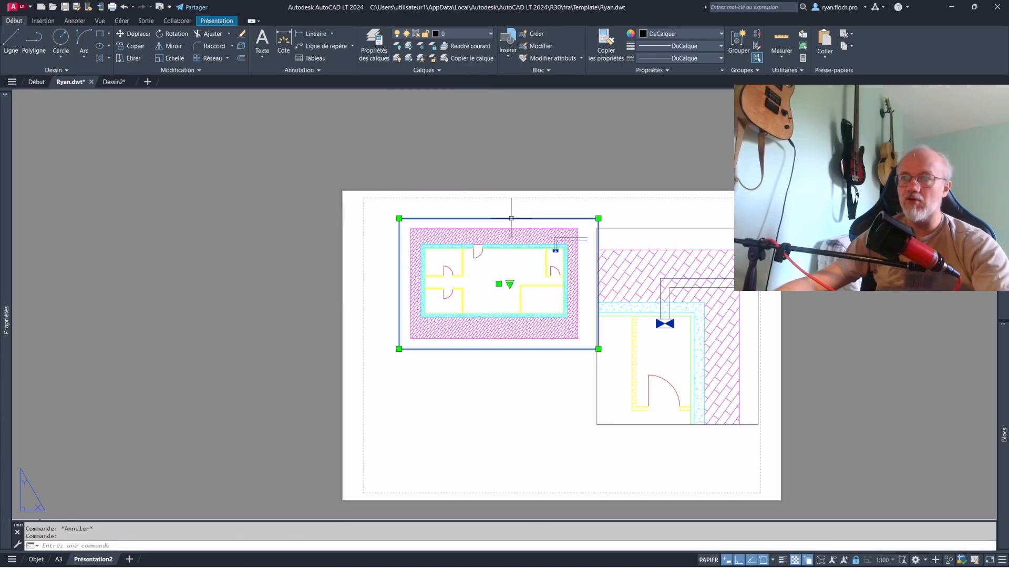
{"action": "left_click_drag", "start_coordinate": [517, 219], "coordinate": [487, 219]}
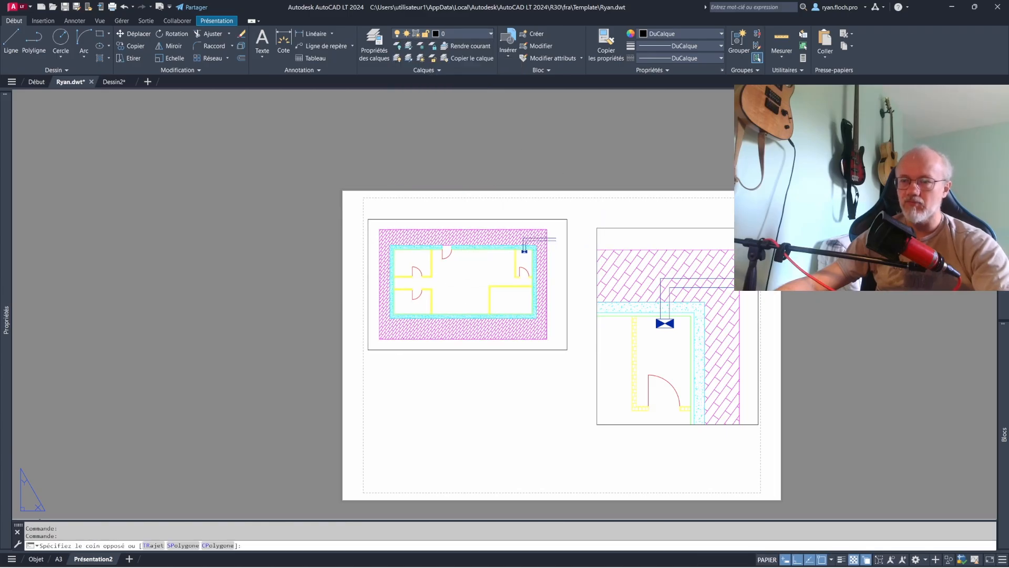
{"action": "double_click", "coordinate": [471, 235]}
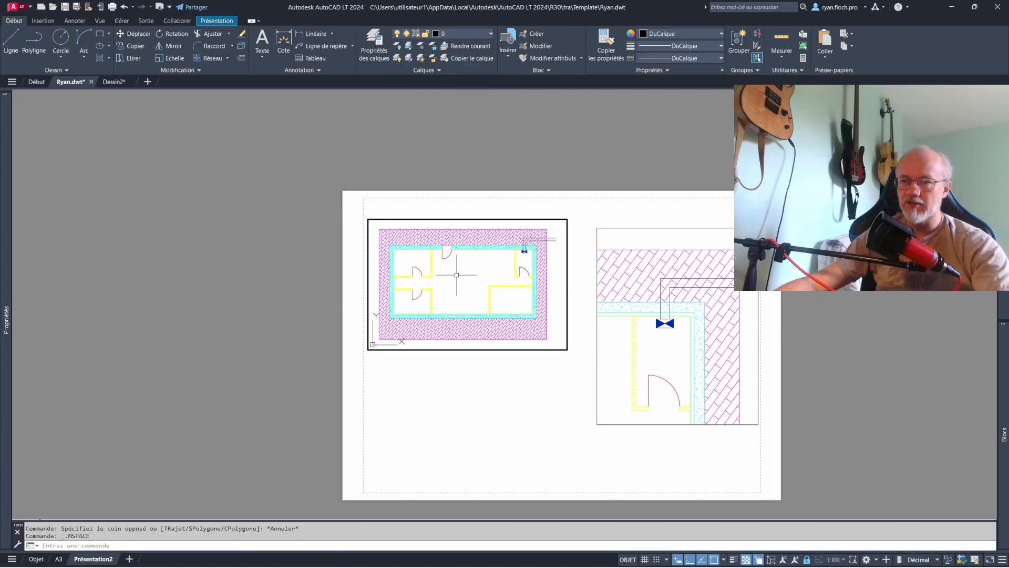
{"action": "left_click", "coordinate": [463, 34]}
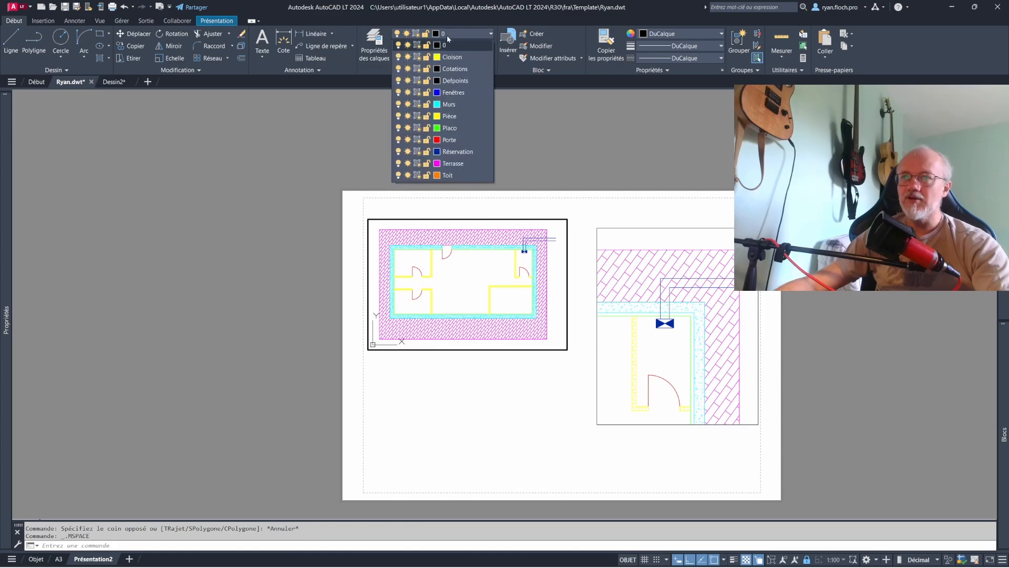
{"action": "left_click", "coordinate": [418, 152]}
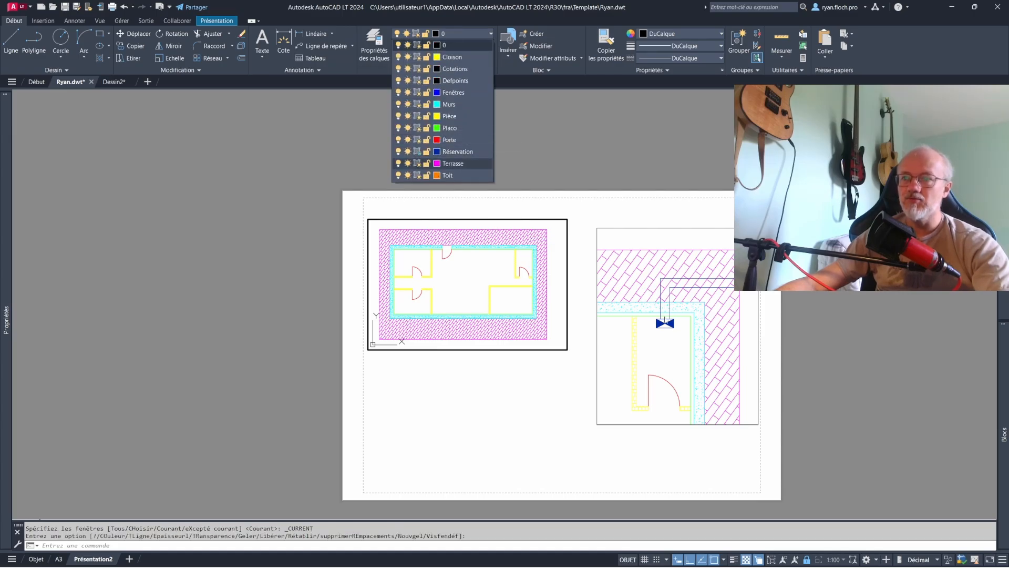
{"action": "left_click", "coordinate": [649, 279]}
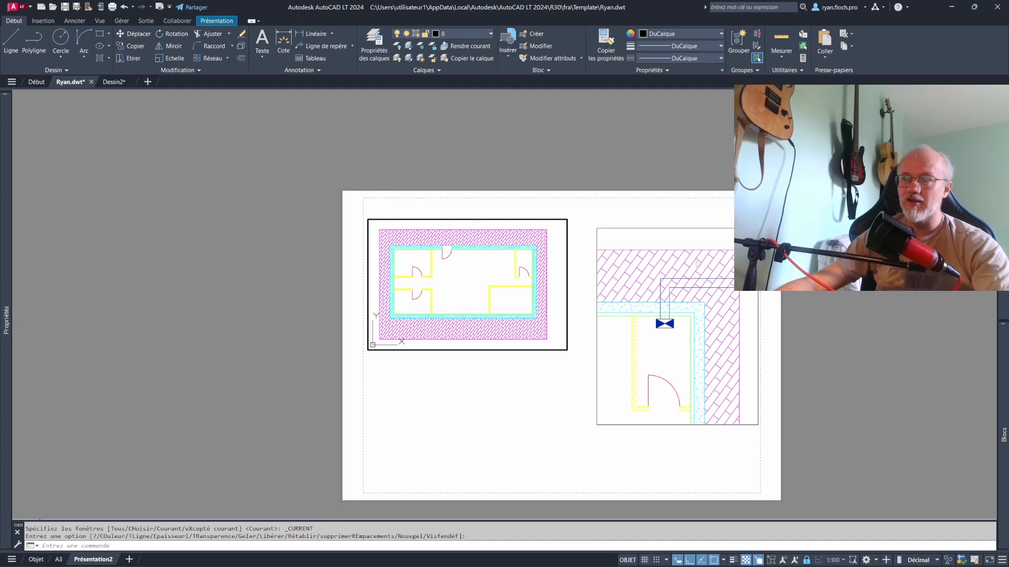
- Freeze the Murs, Placo, Pièce, Porte and Cloison layers in the detail viewport only
{"action": "left_click", "coordinate": [693, 307]}
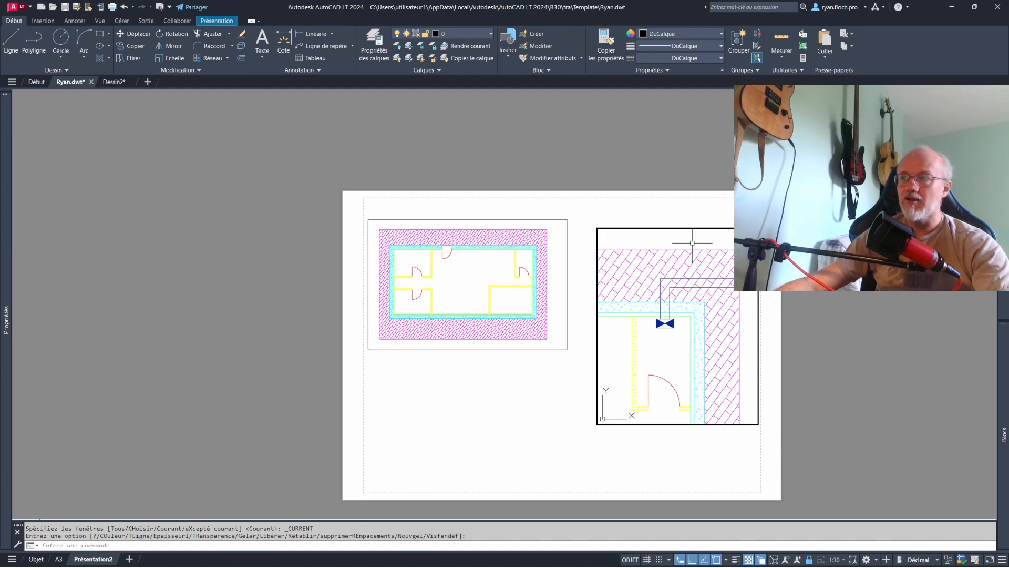
{"action": "left_click", "coordinate": [669, 233]}
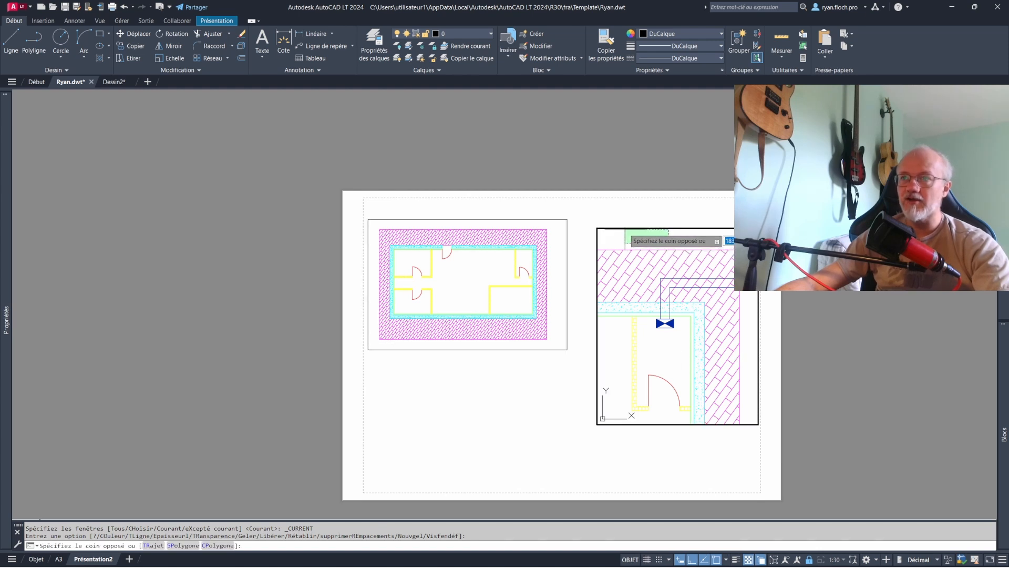
{"action": "key", "text": "Escape"}
{"action": "left_click", "coordinate": [450, 34]}
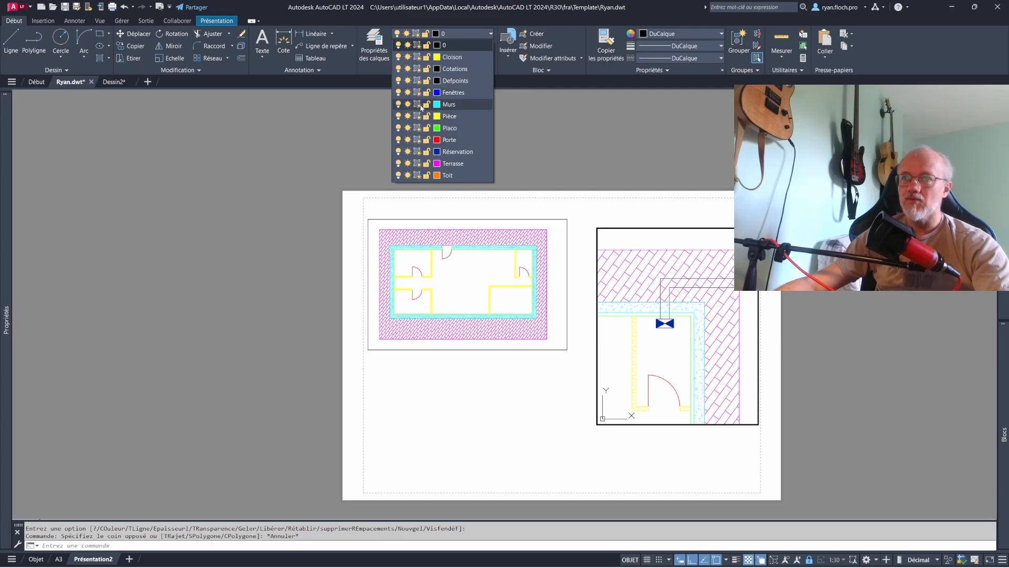
{"action": "left_click", "coordinate": [418, 105]}
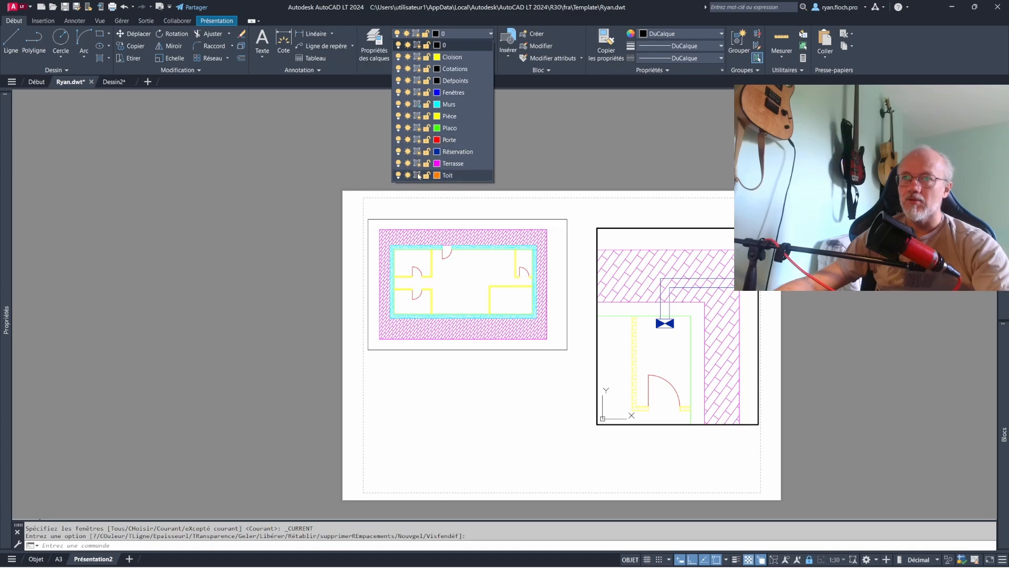
{"action": "left_click", "coordinate": [418, 127]}
{"action": "left_click", "coordinate": [418, 116]}
{"action": "left_click", "coordinate": [442, 34]}
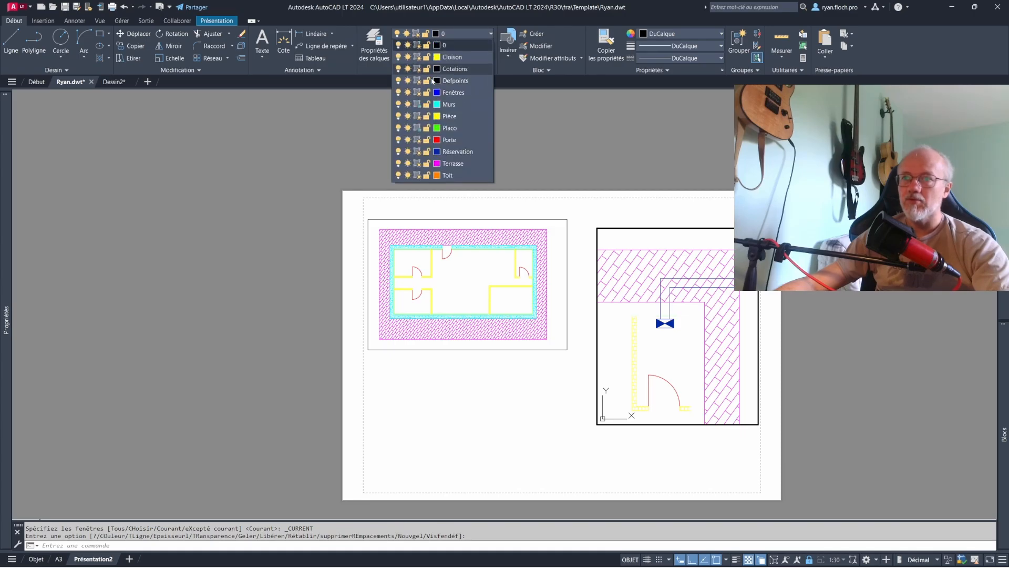
{"action": "left_click", "coordinate": [418, 140]}
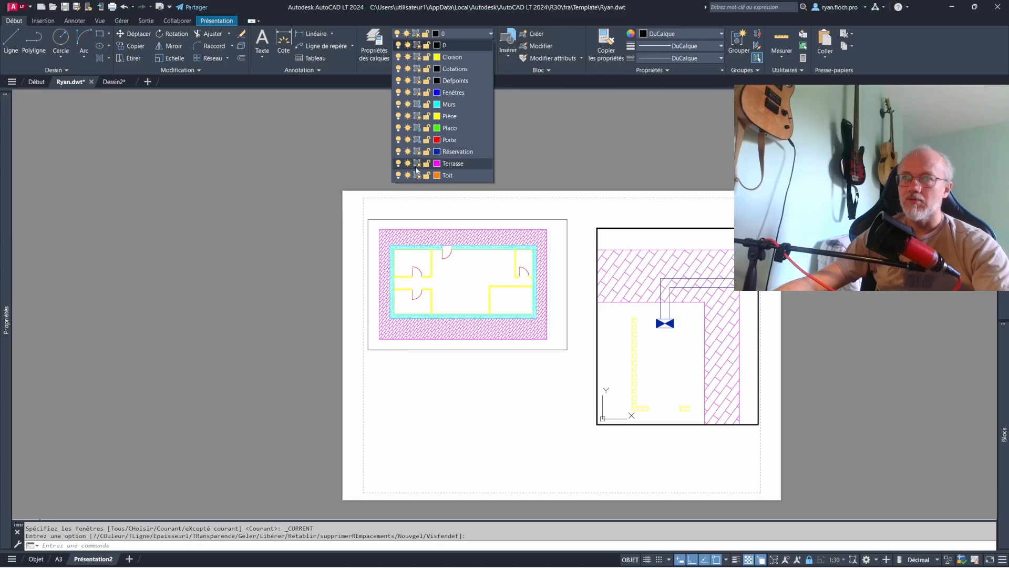
{"action": "left_click", "coordinate": [418, 57]}
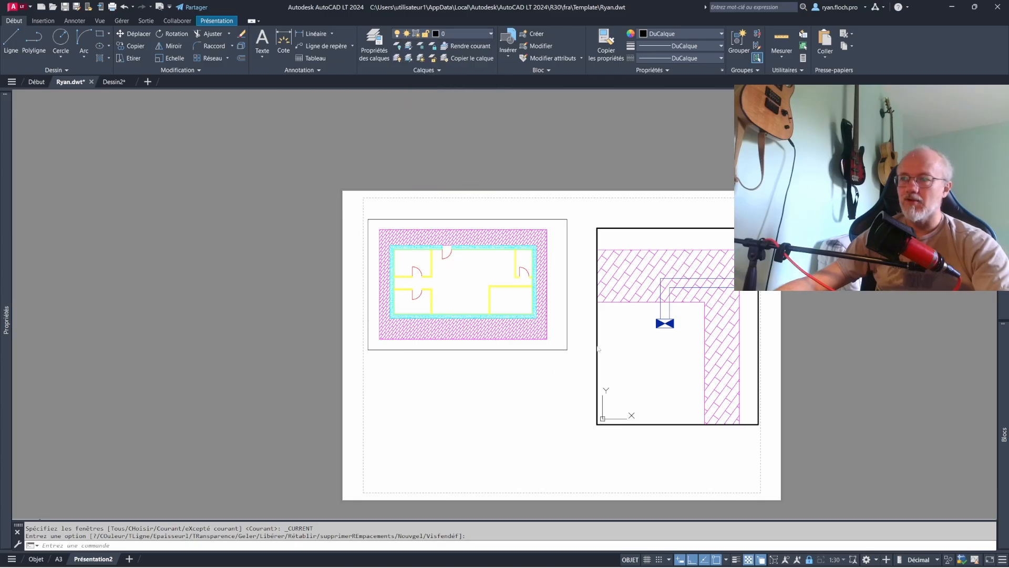
- Return to paper space and move the detail viewport up and left, closer to the floor plan viewport
{"action": "double_click", "coordinate": [715, 218]}
{"action": "left_click", "coordinate": [726, 228]}
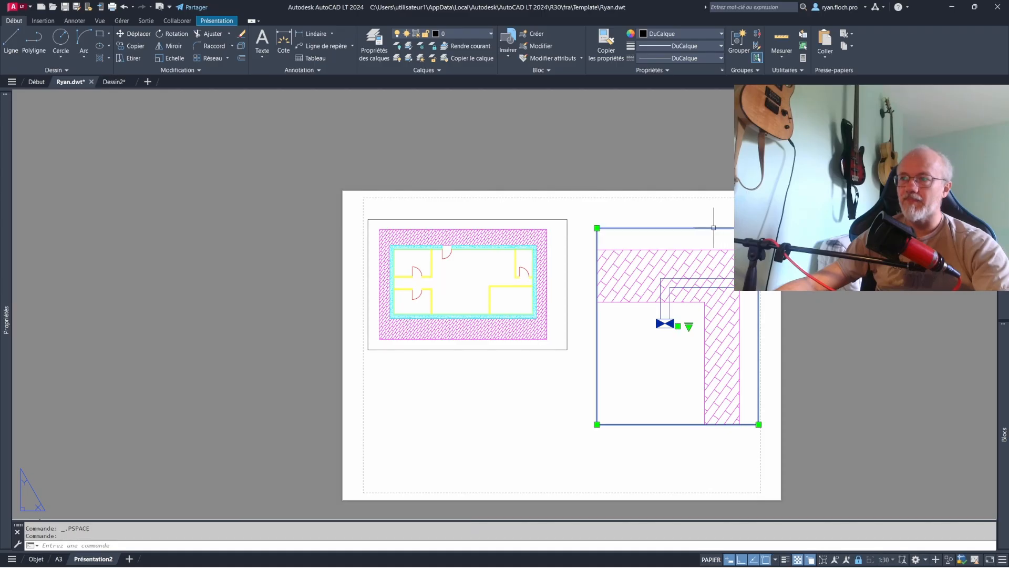
{"action": "left_click_drag", "start_coordinate": [713, 229], "coordinate": [699, 225]}
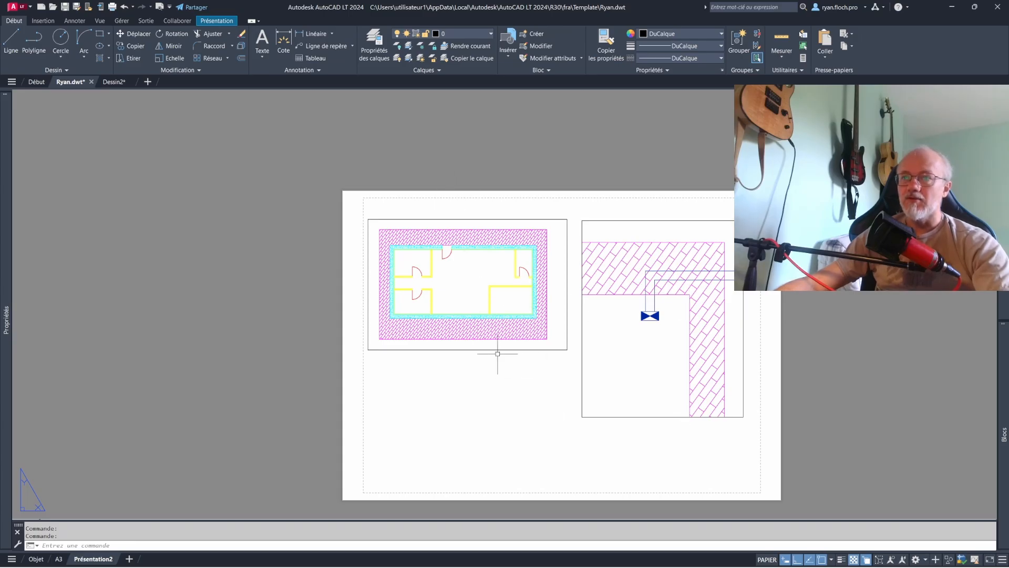
- Override the Cloison layer's viewport colour with rouge in the floor plan viewport only, and return to paper space
{"action": "left_click", "coordinate": [205, 23]}
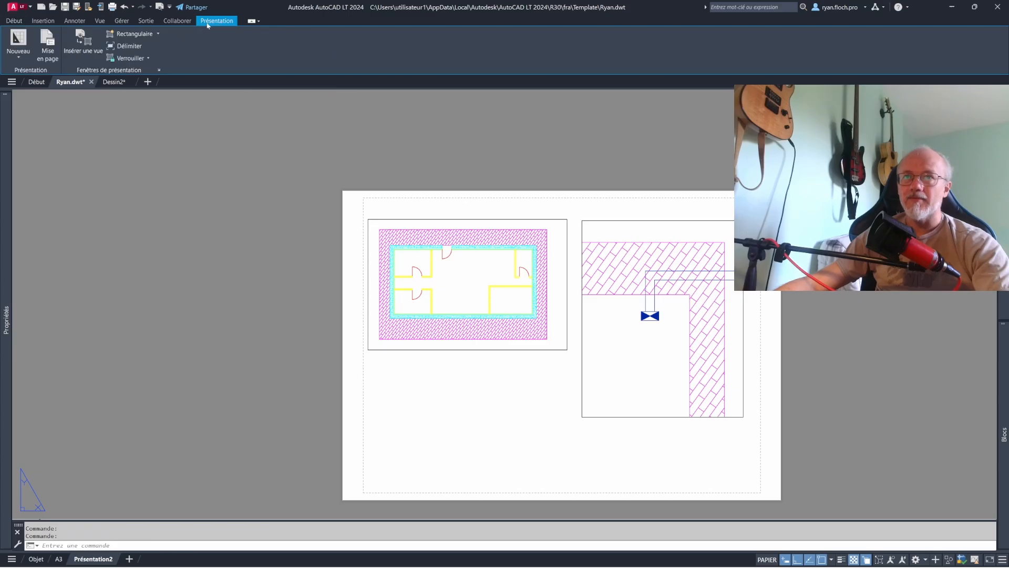
{"action": "left_click", "coordinate": [16, 21]}
{"action": "double_click", "coordinate": [473, 282]}
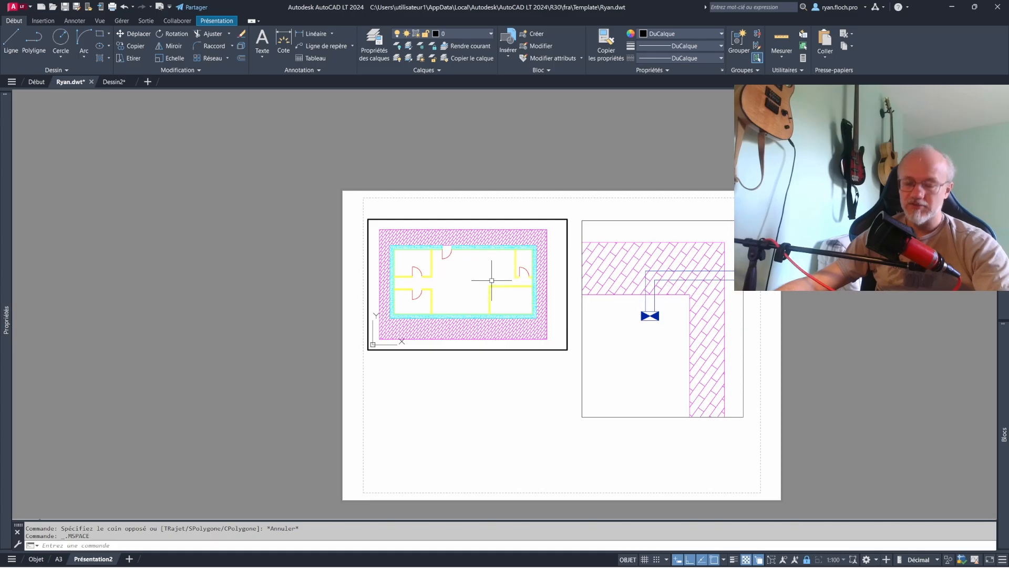
{"action": "left_click", "coordinate": [374, 45]}
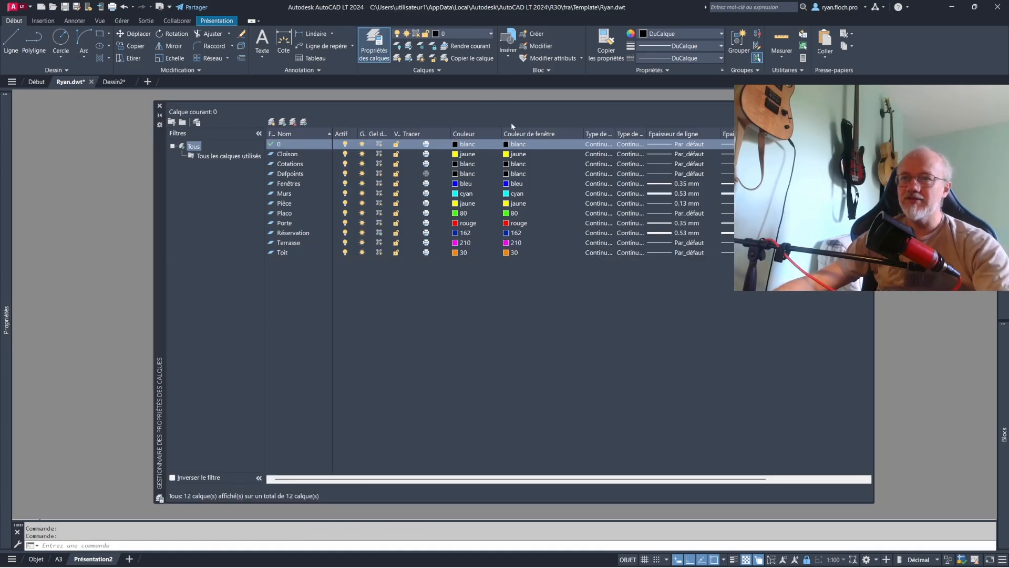
{"action": "left_click", "coordinate": [510, 154]}
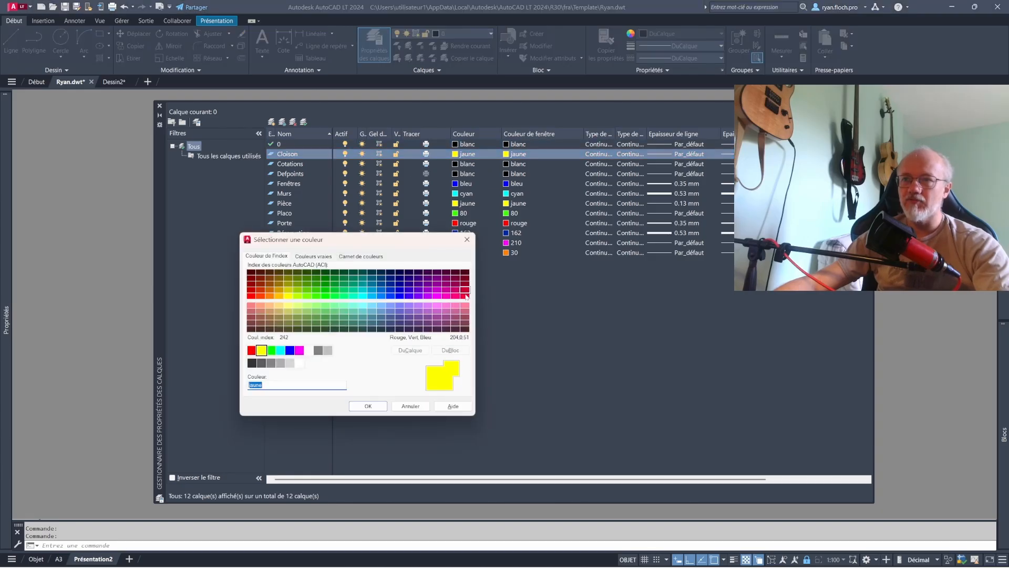
{"action": "left_click", "coordinate": [465, 296]}
{"action": "left_click", "coordinate": [254, 351]}
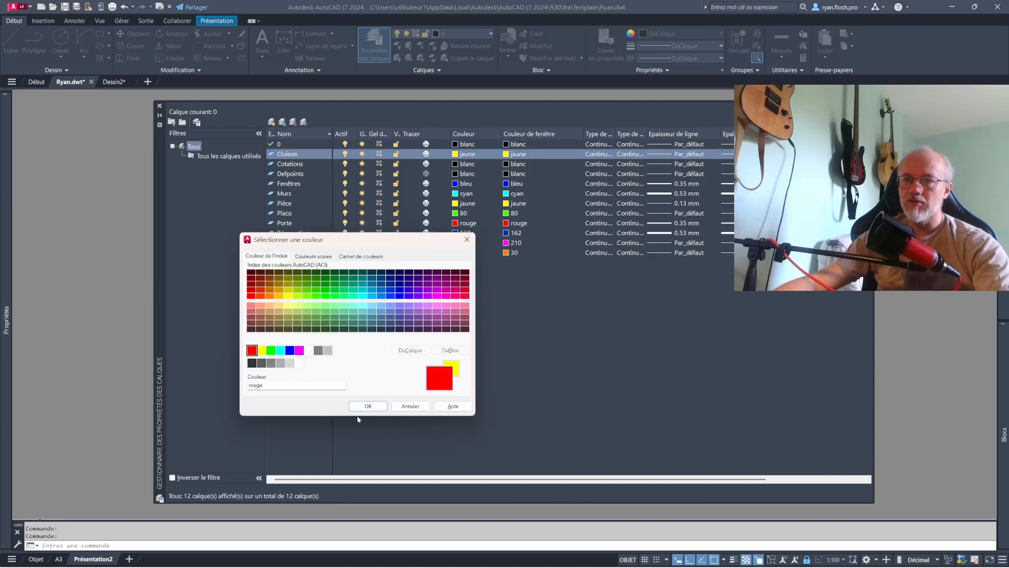
{"action": "left_click", "coordinate": [368, 406]}
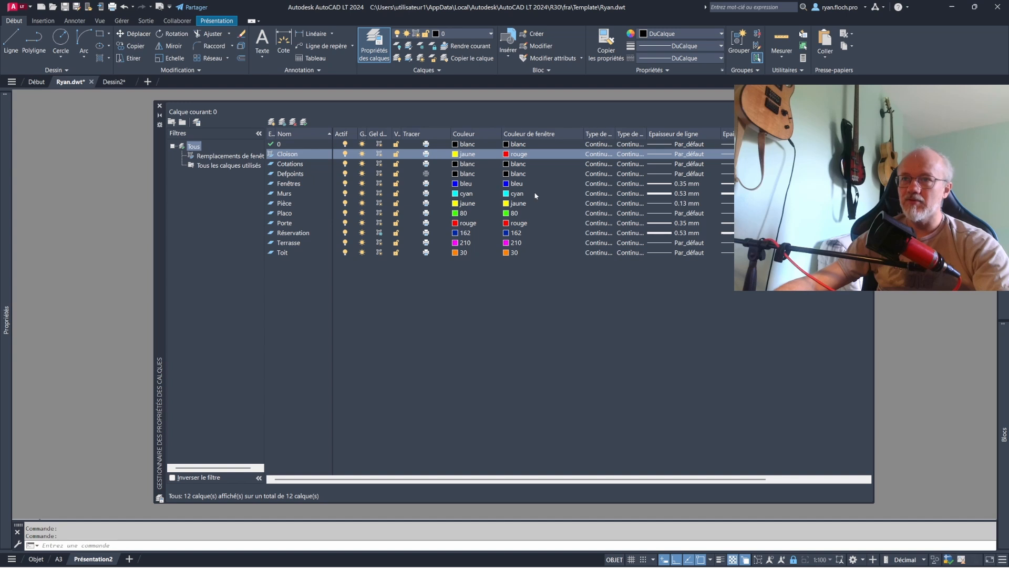
{"action": "left_click", "coordinate": [159, 106]}
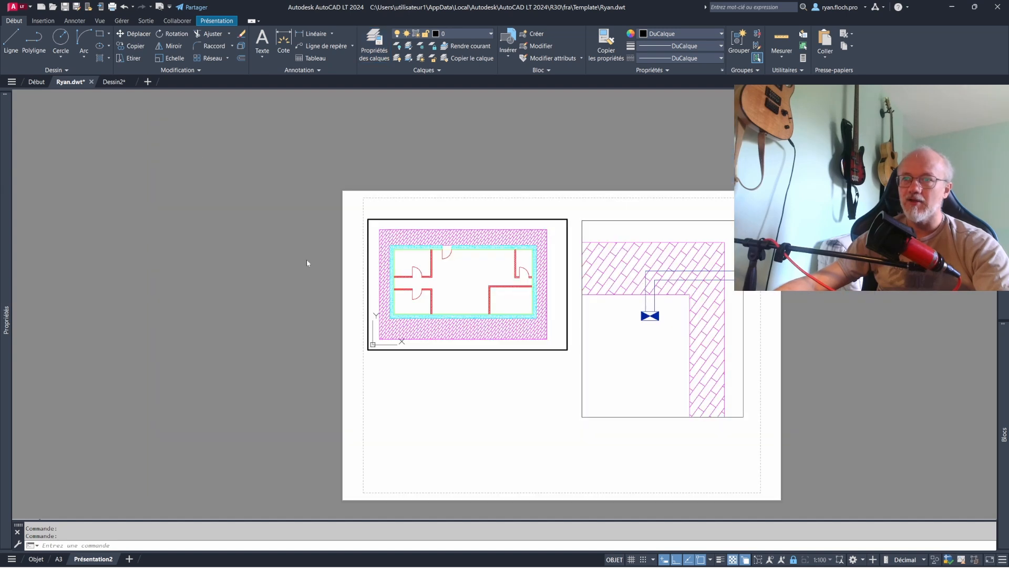
{"action": "double_click", "coordinate": [493, 405]}
- Compare the partition colour in the sheet's floor plan viewport with the partition colour in model space
{"action": "scroll", "coordinate": [470, 254], "scroll_direction": "up", "scroll_amount": 4}
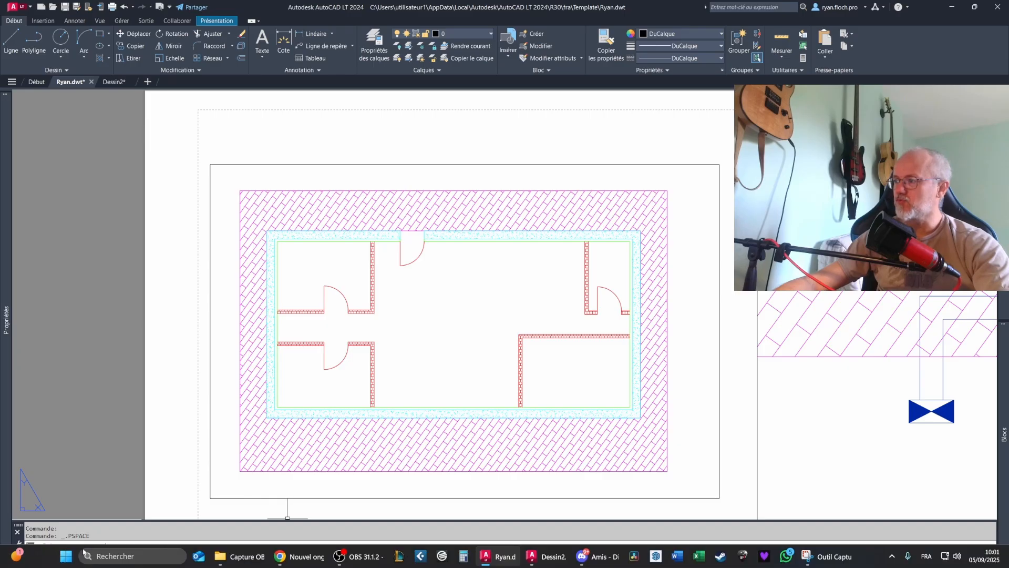
{"action": "left_click", "coordinate": [59, 559]}
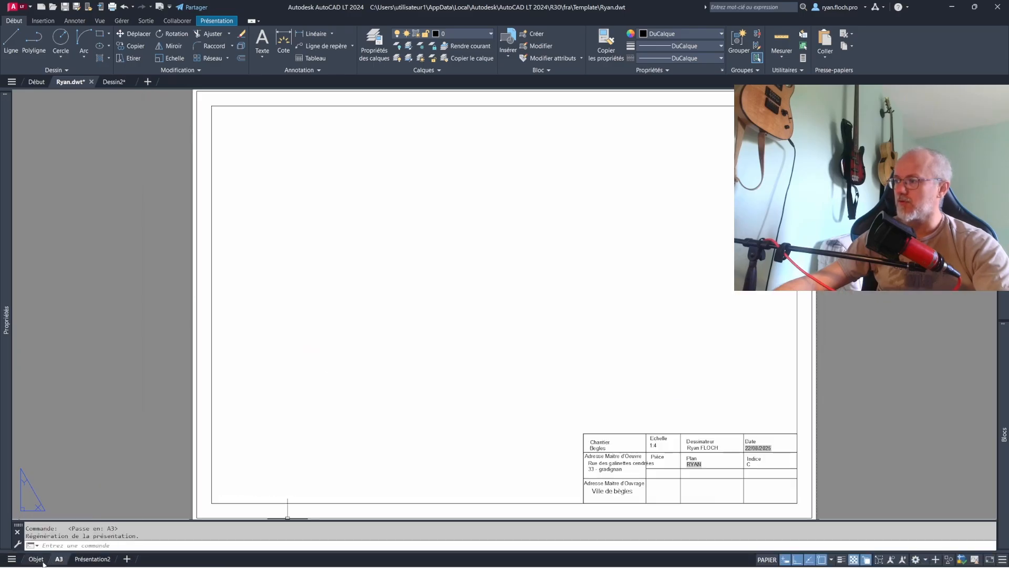
{"action": "left_click", "coordinate": [36, 559]}
{"action": "mouse_move", "coordinate": [5, 321]}
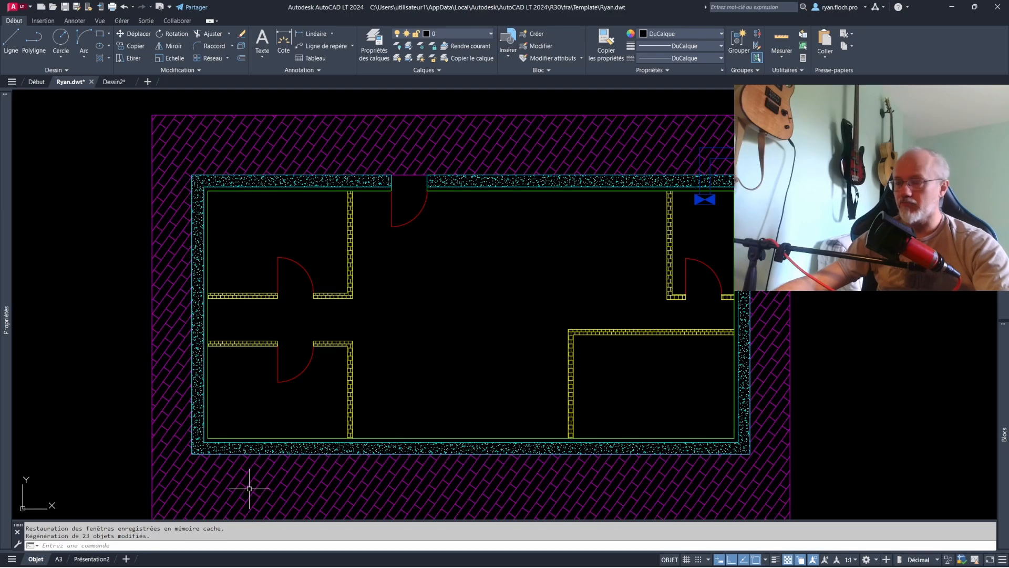
{"action": "left_click", "coordinate": [104, 560]}
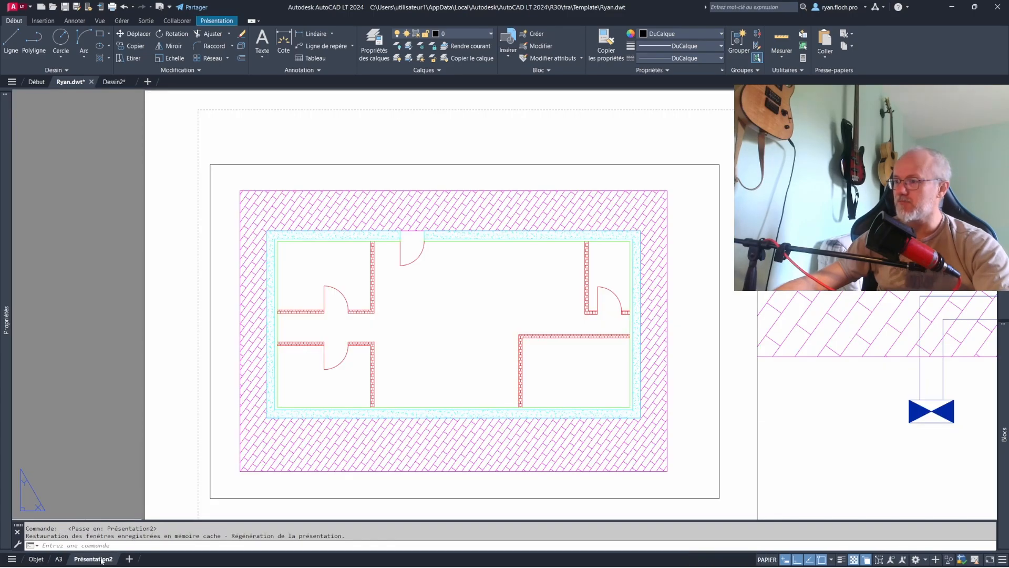
{"action": "scroll", "coordinate": [398, 351], "scroll_direction": "down", "scroll_amount": 3}
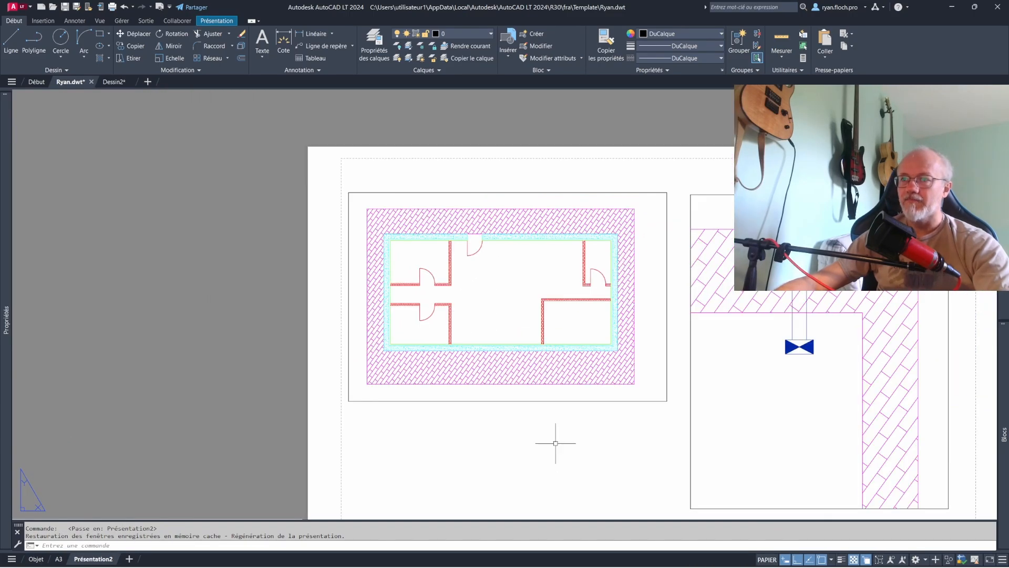
- Turn on freezing in new viewports for the Murs layer in the layer properties manager
{"action": "left_click", "coordinate": [462, 34]}
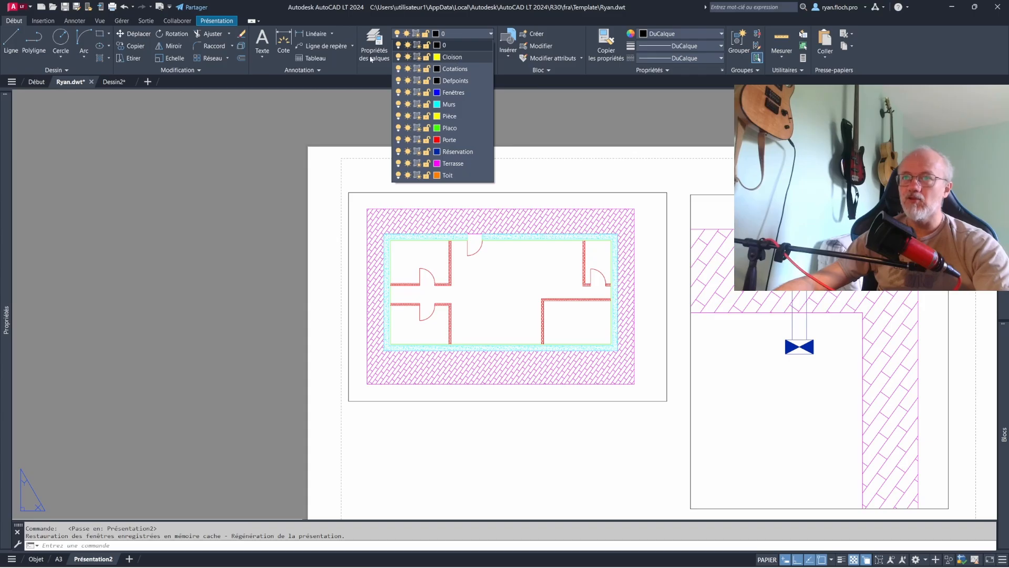
{"action": "left_click", "coordinate": [371, 59]}
{"action": "left_click", "coordinate": [373, 52]}
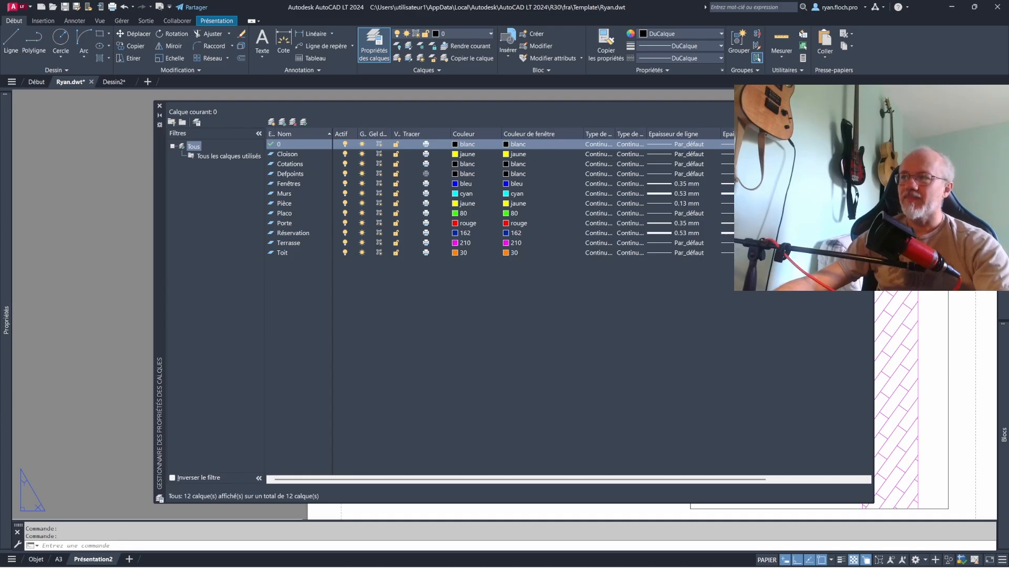
{"action": "left_click_drag", "start_coordinate": [874, 226], "coordinate": [906, 226]}
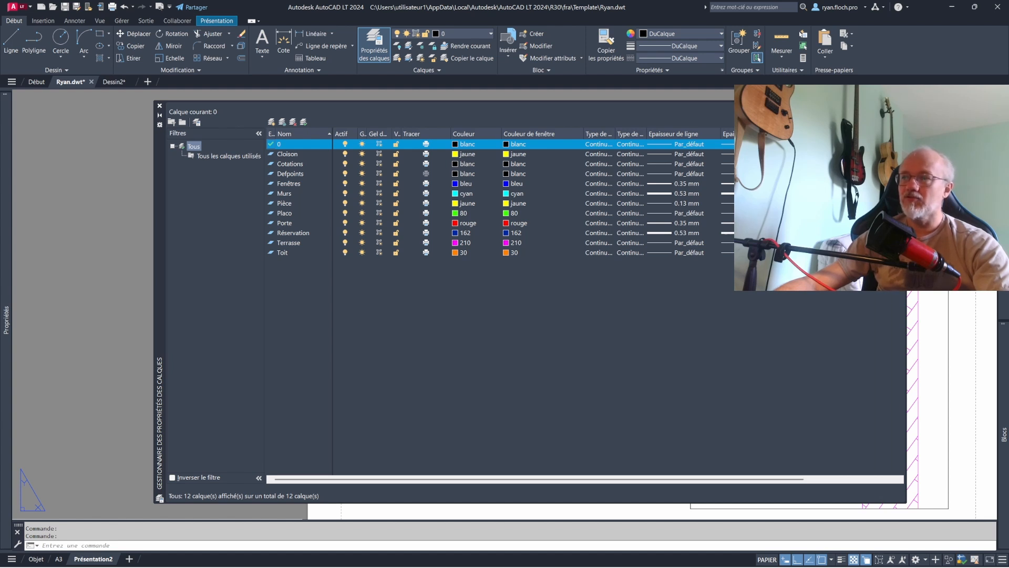
{"action": "left_click", "coordinate": [282, 253]}
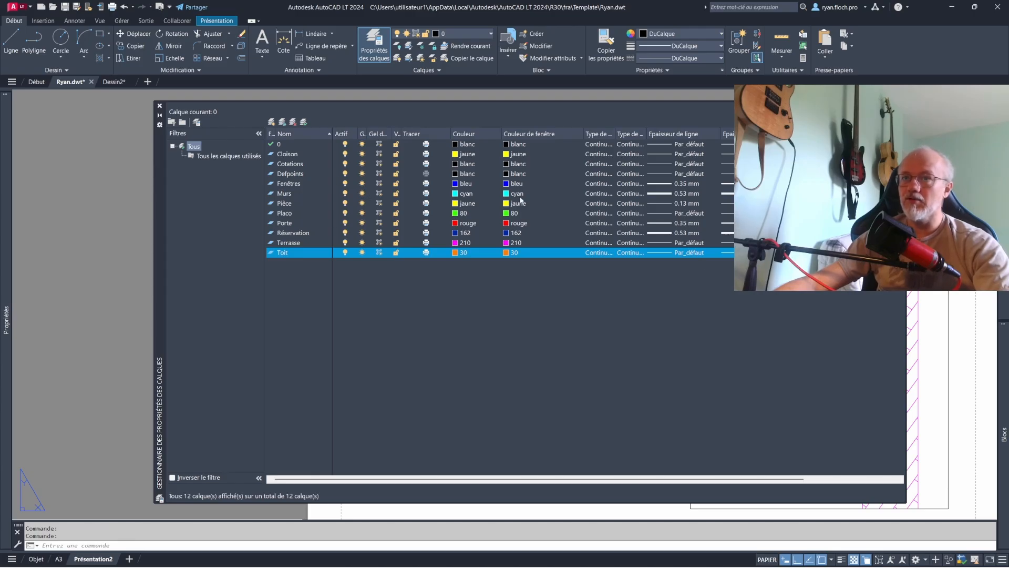
{"action": "left_click", "coordinate": [285, 193]}
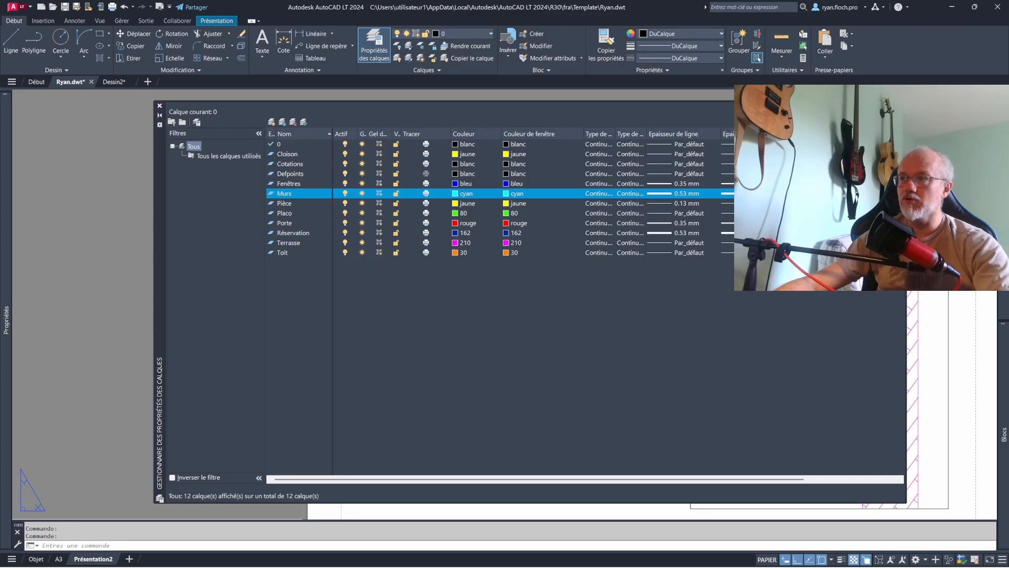
{"action": "left_click", "coordinate": [161, 106]}
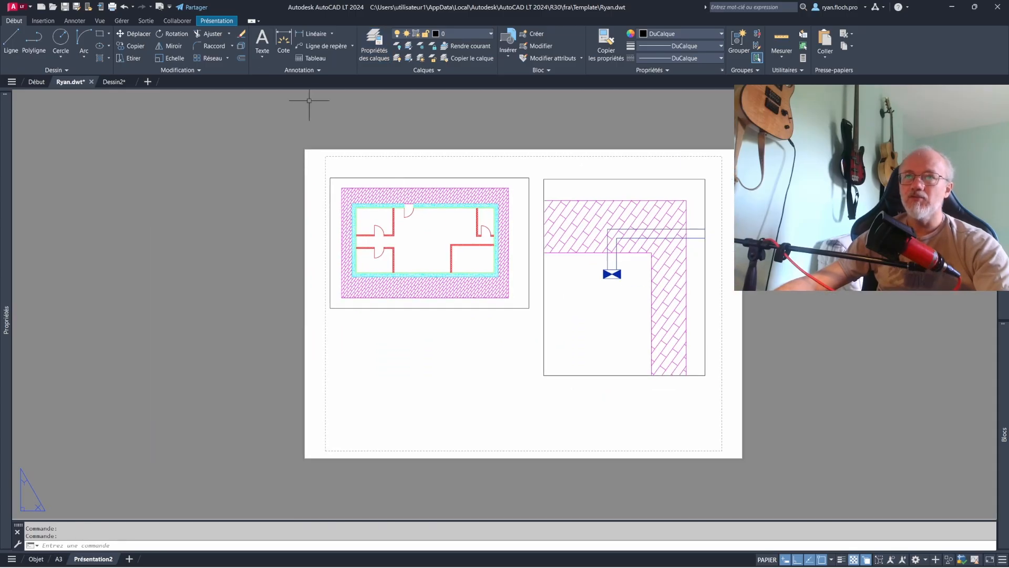
- Insert a view framing the left half of the floor plan as a third viewport below the floor plan viewport
{"action": "left_click", "coordinate": [132, 34]}
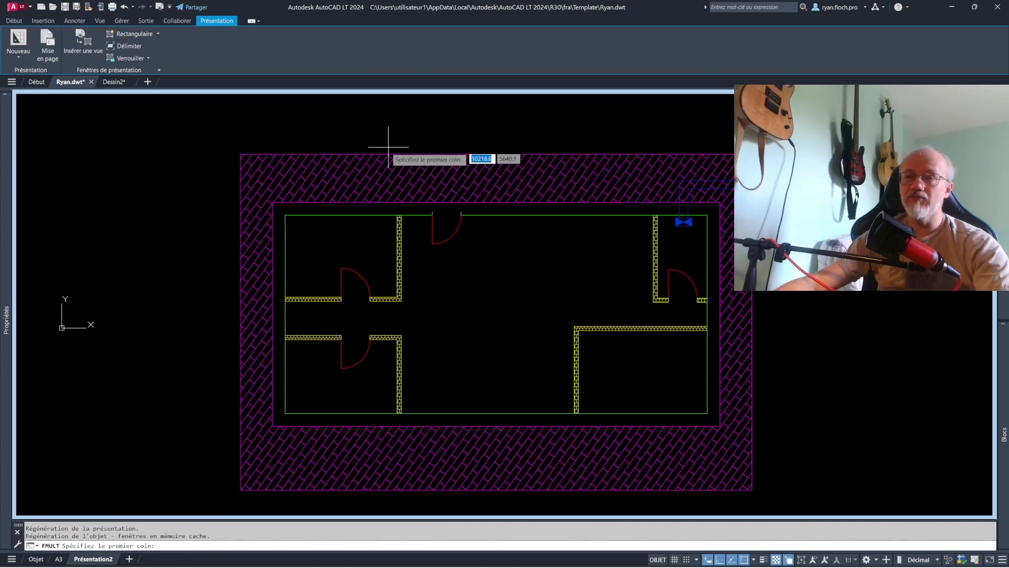
{"action": "left_click", "coordinate": [414, 353]}
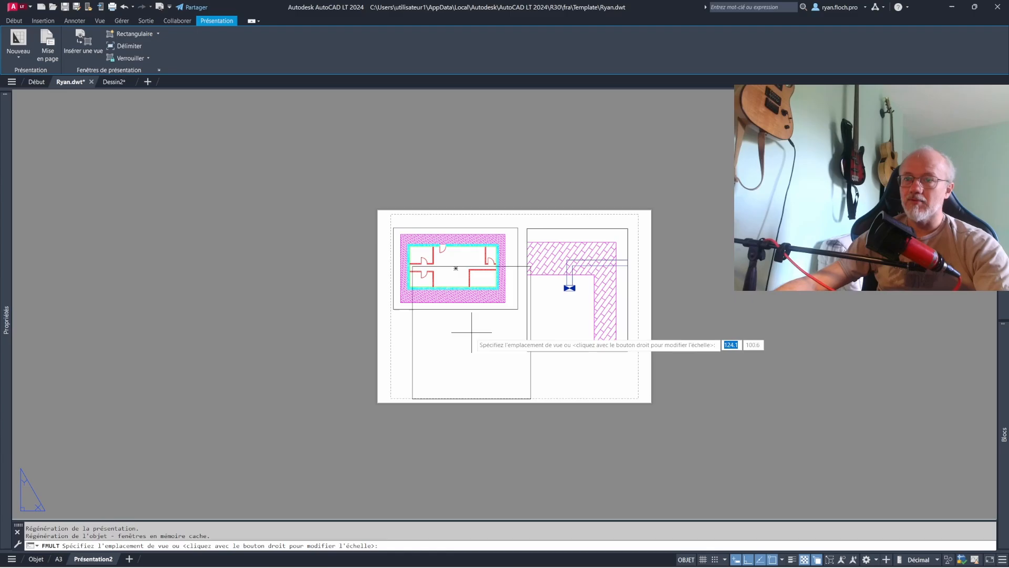
{"action": "left_click", "coordinate": [459, 379]}
{"action": "scroll", "coordinate": [450, 353], "scroll_direction": "up", "scroll_amount": 4}
{"action": "scroll", "coordinate": [424, 284], "scroll_direction": "down", "scroll_amount": 2}
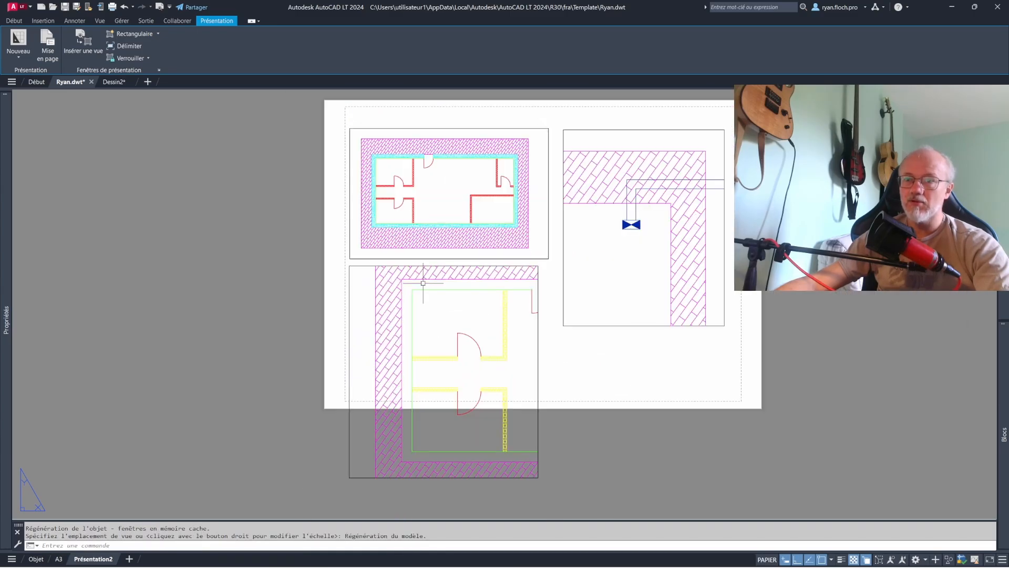
{"action": "key", "text": "Escape"}
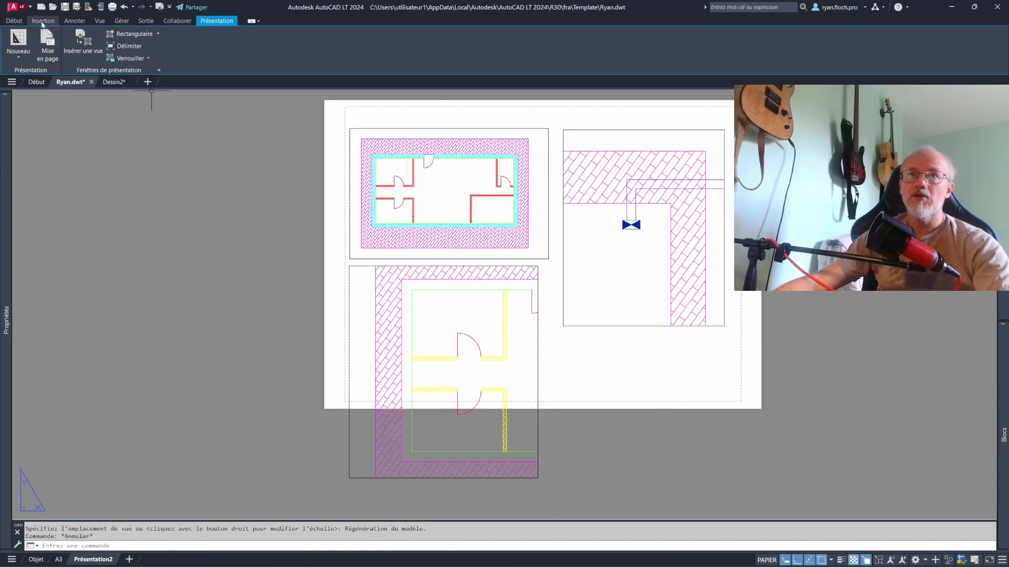
- Activate the new lower viewport and thaw the Murs layer in it
{"action": "left_click", "coordinate": [14, 21]}
{"action": "double_click", "coordinate": [368, 296]}
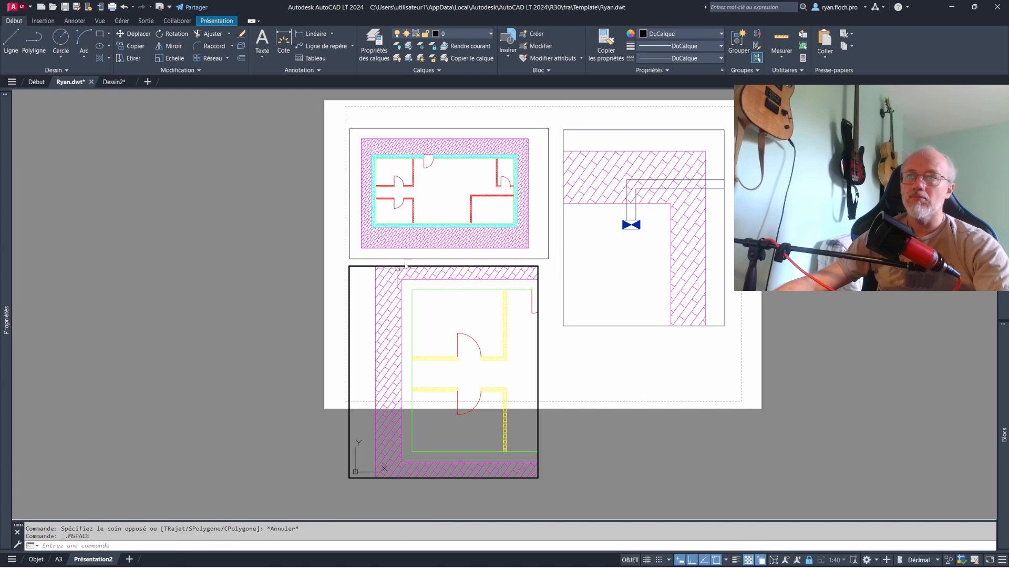
{"action": "left_click", "coordinate": [454, 38]}
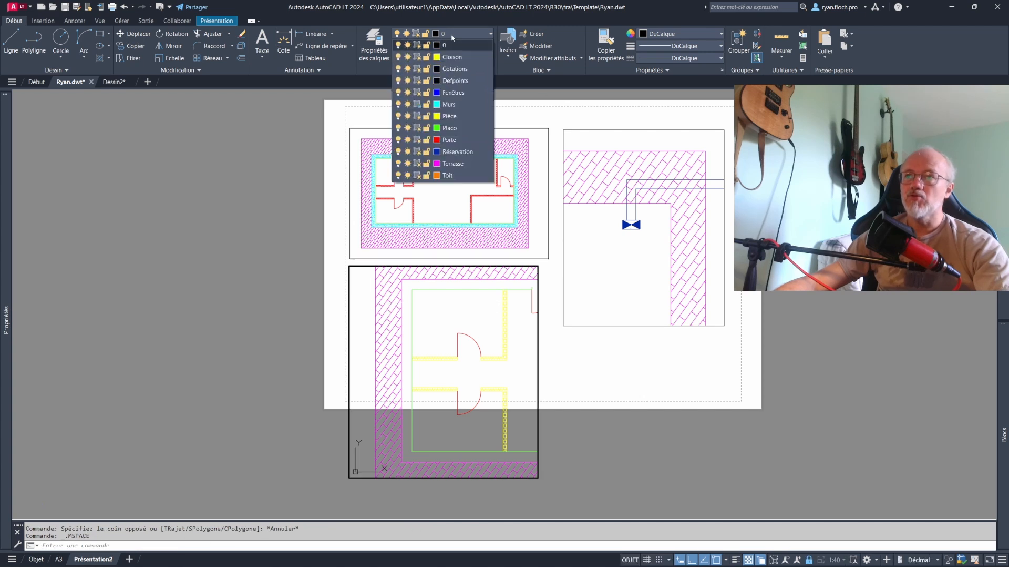
{"action": "left_click", "coordinate": [371, 51]}
{"action": "left_click", "coordinate": [379, 194]}
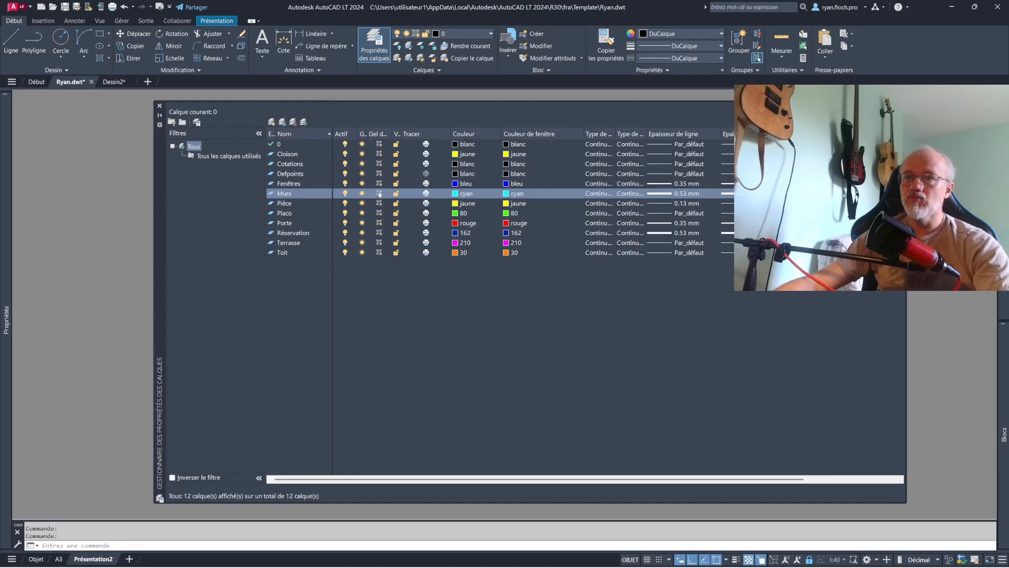
{"action": "left_click", "coordinate": [160, 106]}
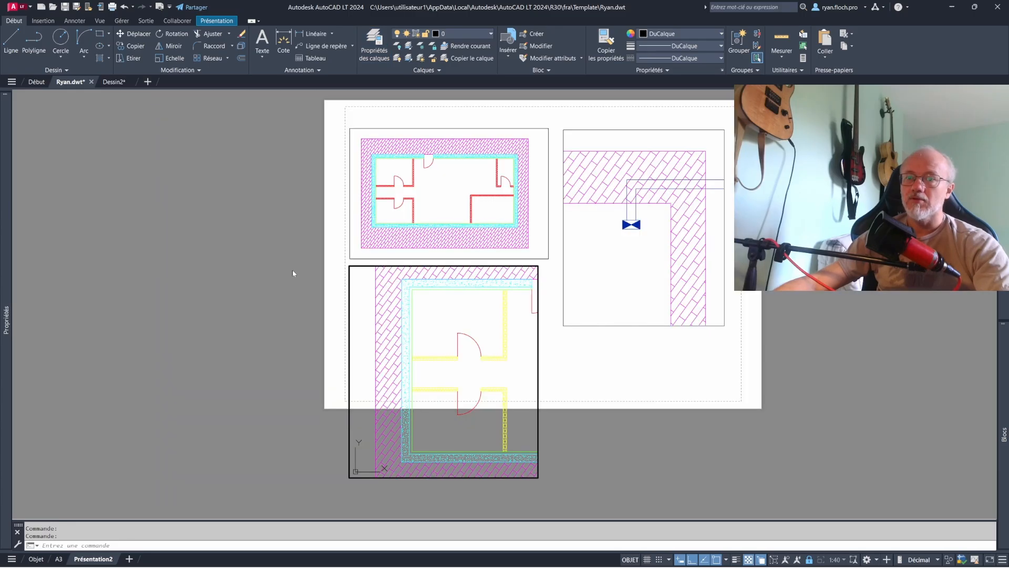
- Check the layer list for the active lower viewport and return to paper space
{"action": "left_click", "coordinate": [442, 314]}
{"action": "left_click", "coordinate": [446, 33]}
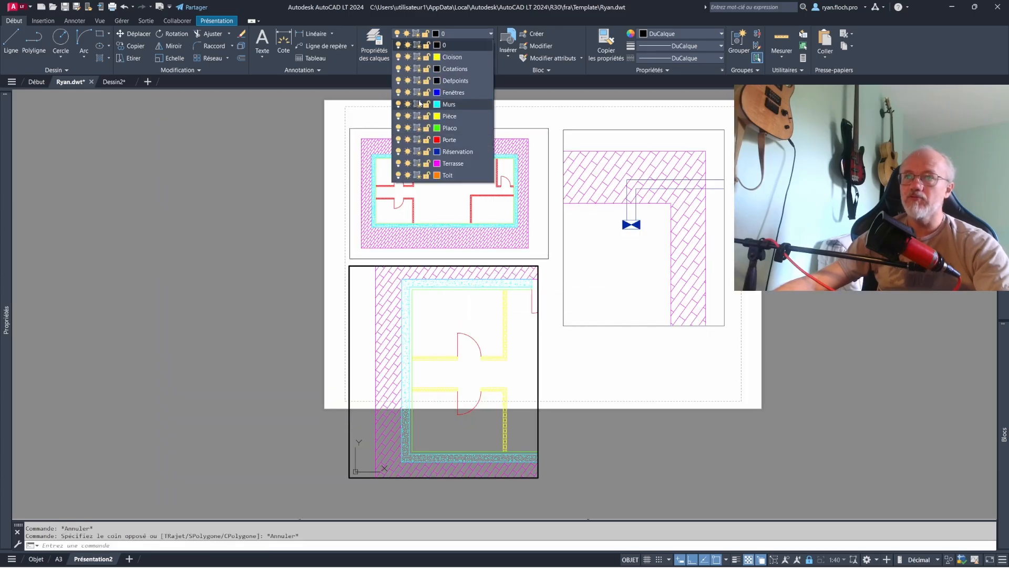
{"action": "left_click", "coordinate": [550, 383]}
{"action": "double_click", "coordinate": [581, 332]}
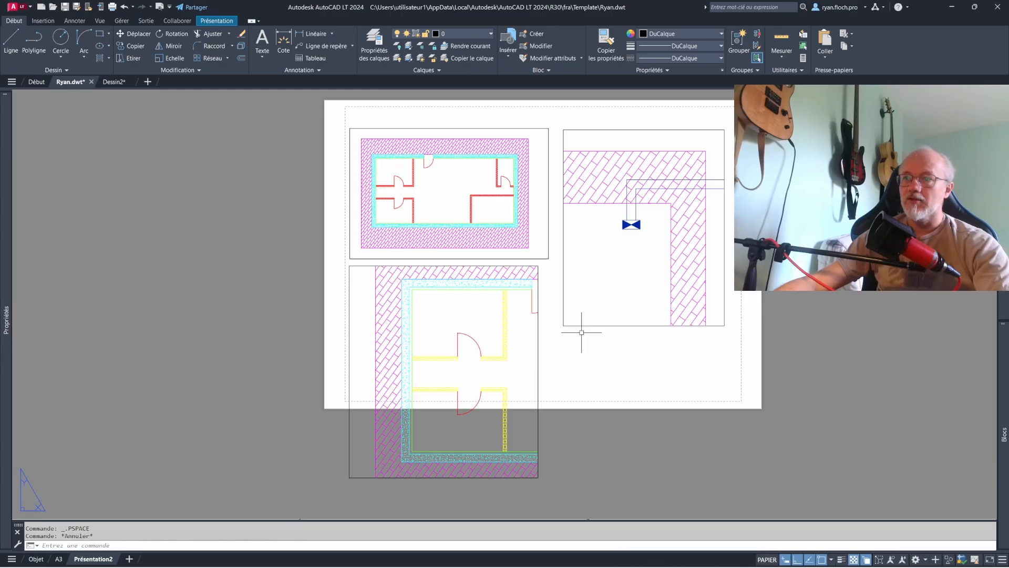
- Change the Présentation2 page setup to paper format ISO A2 (594.00 x 420.00 mm)
{"action": "right_click", "coordinate": [113, 561]}
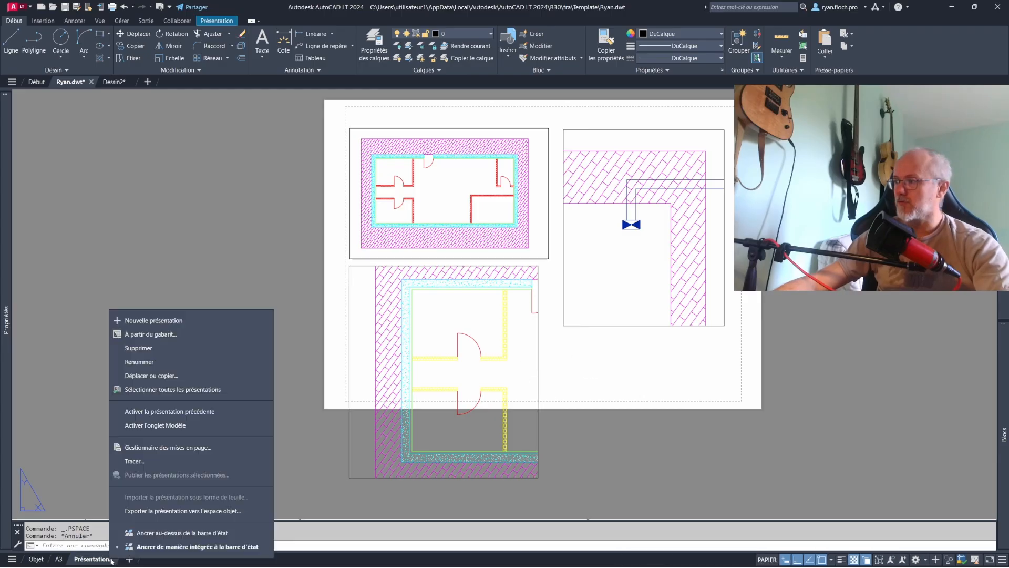
{"action": "left_click", "coordinate": [200, 447]}
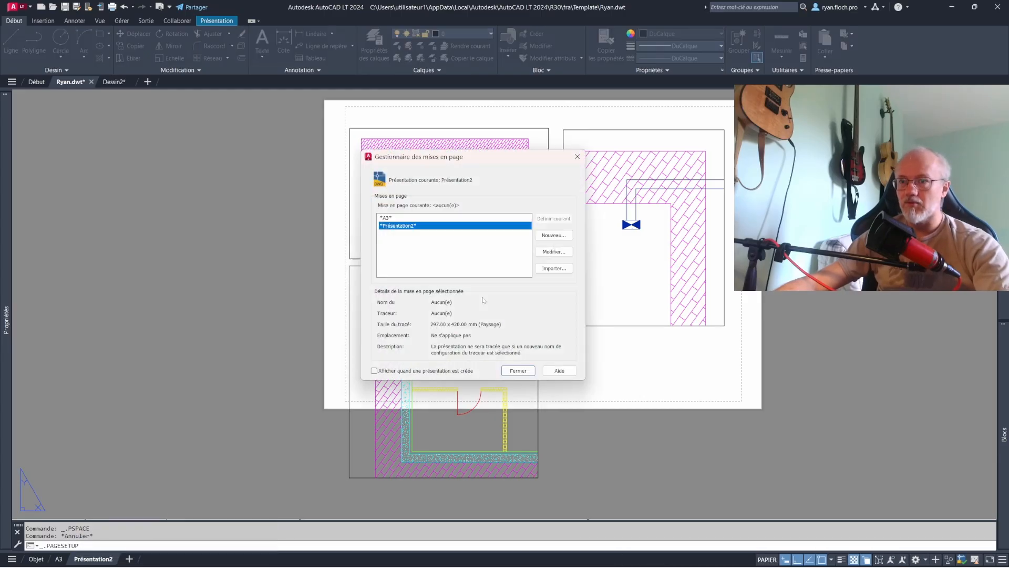
{"action": "left_click", "coordinate": [547, 253]}
{"action": "left_click", "coordinate": [342, 284]}
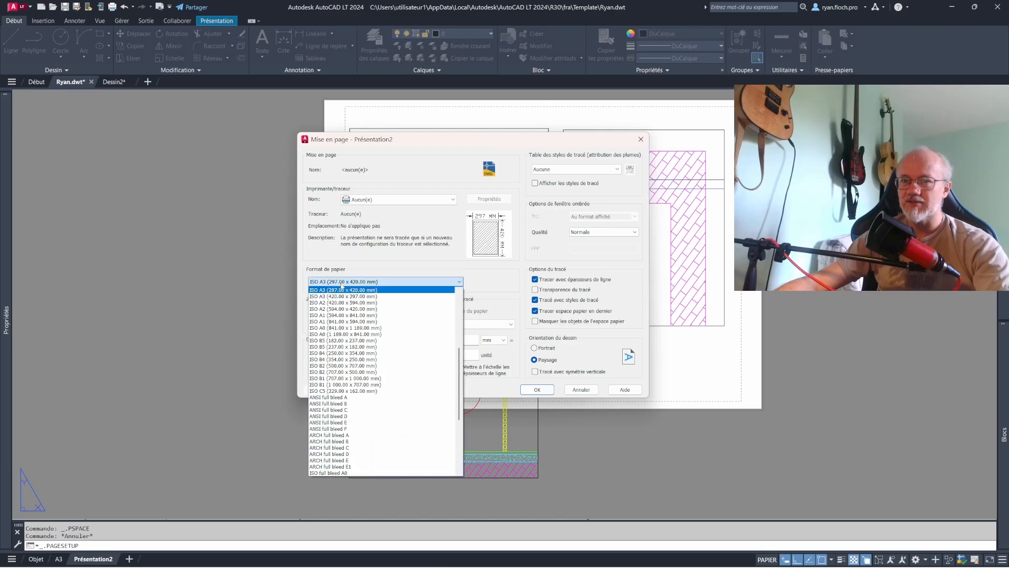
{"action": "left_click", "coordinate": [379, 288]}
{"action": "left_click", "coordinate": [378, 286]}
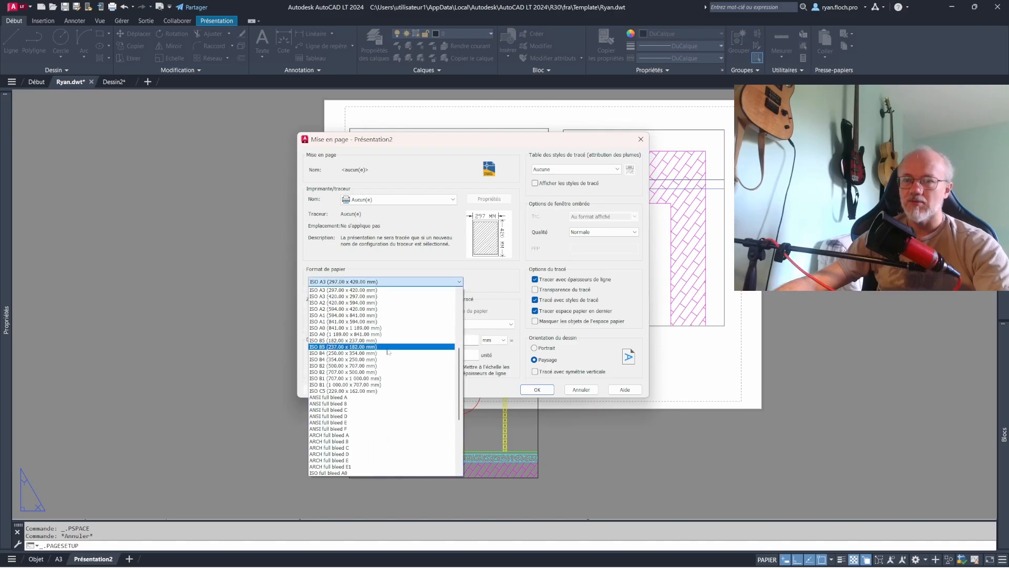
{"action": "left_click", "coordinate": [368, 313]}
{"action": "left_click", "coordinate": [536, 389]}
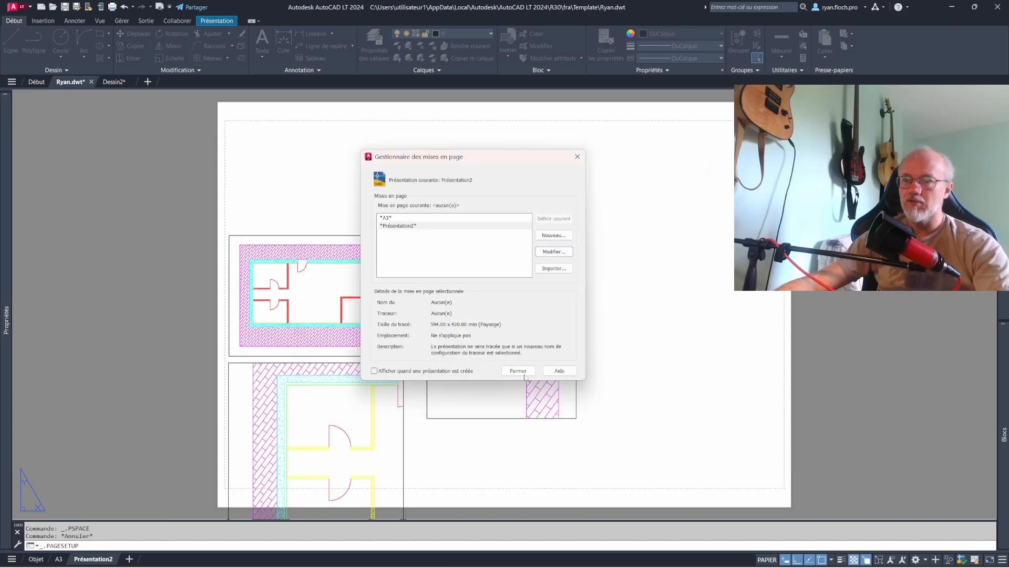
{"action": "left_click", "coordinate": [528, 371]}
- Move the wall corner detail viewport toward the upper right corner of the enlarged sheet
{"action": "left_click", "coordinate": [576, 319]}
{"action": "left_click", "coordinate": [583, 325]}
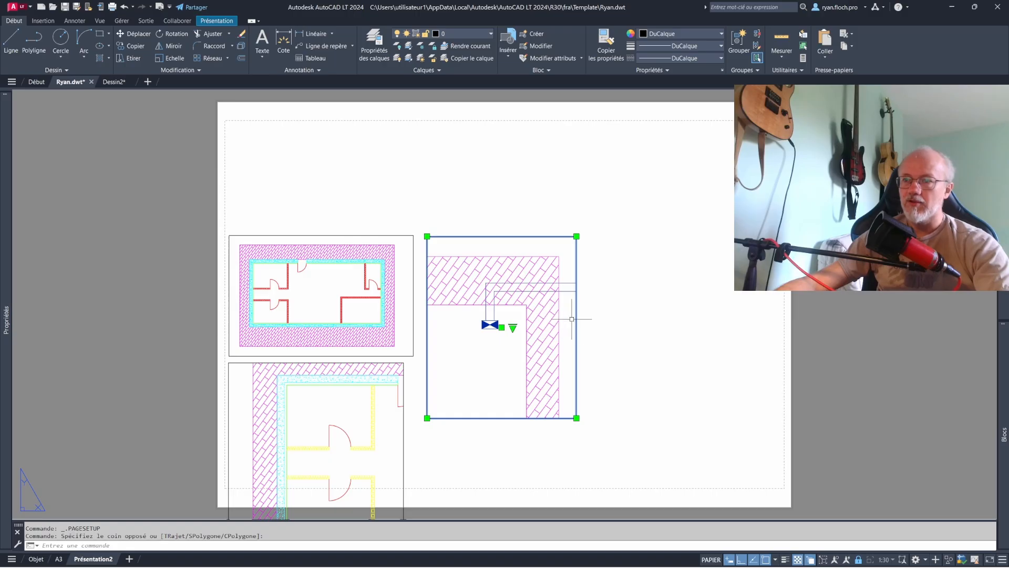
{"action": "left_click_drag", "start_coordinate": [576, 311], "coordinate": [720, 220]}
- Move the full floor plan viewport up near the sheet's top margin and the partial plan viewport up beneath it, inside the sheet
{"action": "left_click", "coordinate": [489, 303]}
{"action": "left_click", "coordinate": [392, 276]}
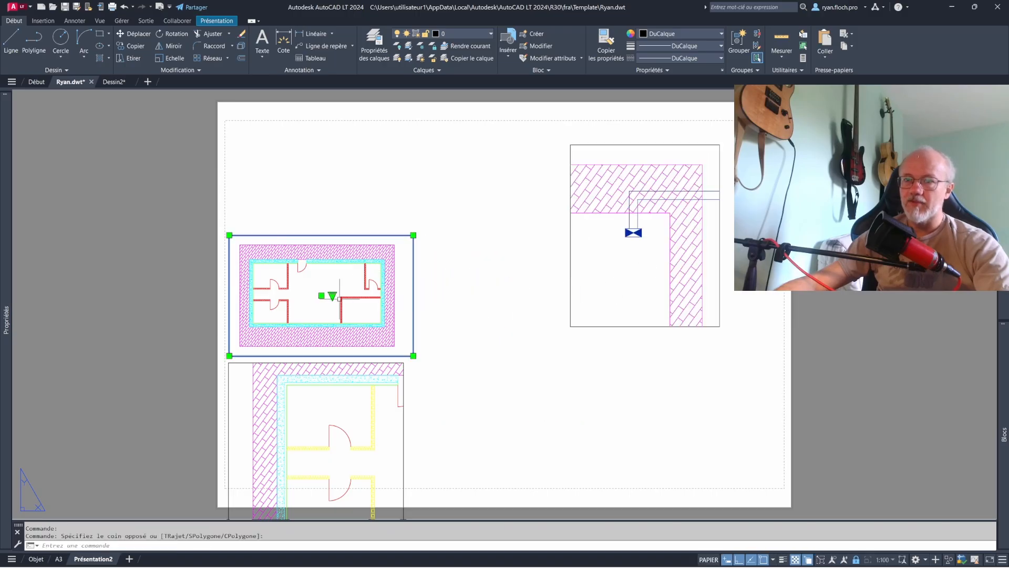
{"action": "left_click", "coordinate": [321, 296]}
{"action": "left_click", "coordinate": [405, 201]}
{"action": "left_click", "coordinate": [421, 388]}
{"action": "left_click", "coordinate": [360, 462]}
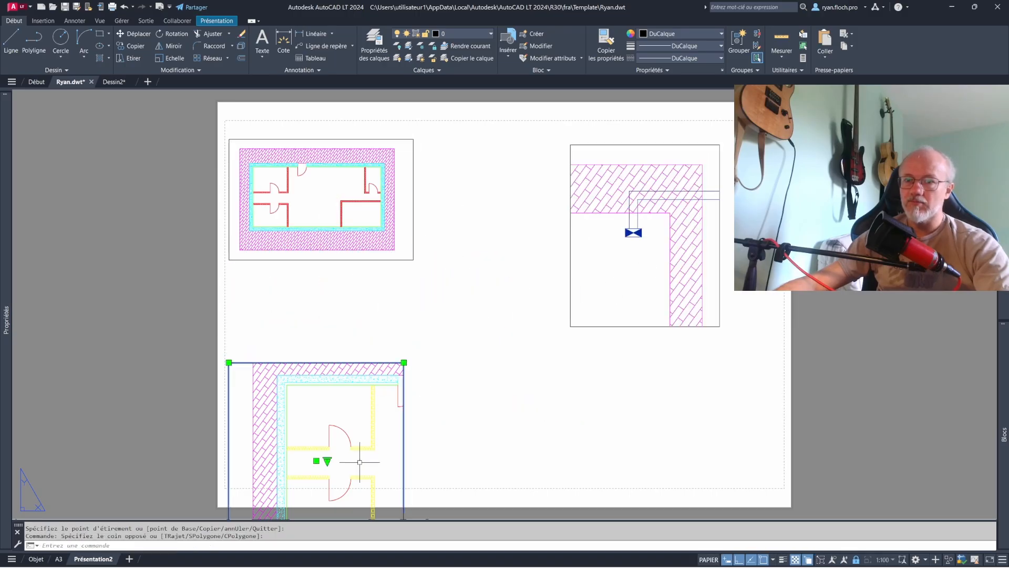
{"action": "left_click", "coordinate": [316, 460]}
{"action": "left_click", "coordinate": [363, 373]}
{"action": "key", "text": "Escape"}
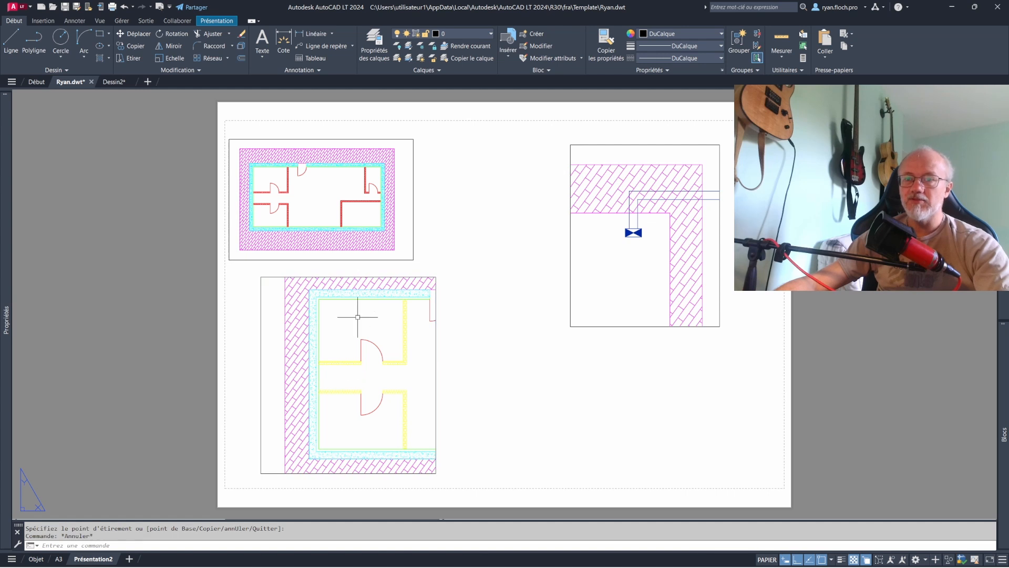
- Set the Cloison layer's viewport colour to blue (bleu) in the partial plan viewport only, and return to paper space
{"action": "double_click", "coordinate": [357, 317]}
{"action": "left_click", "coordinate": [442, 35]}
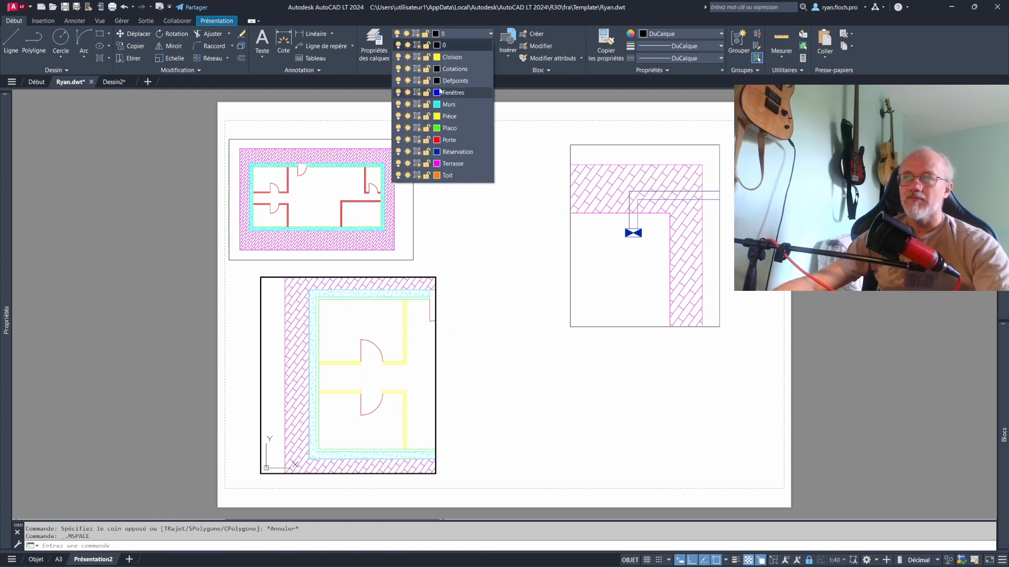
{"action": "left_click", "coordinate": [374, 43]}
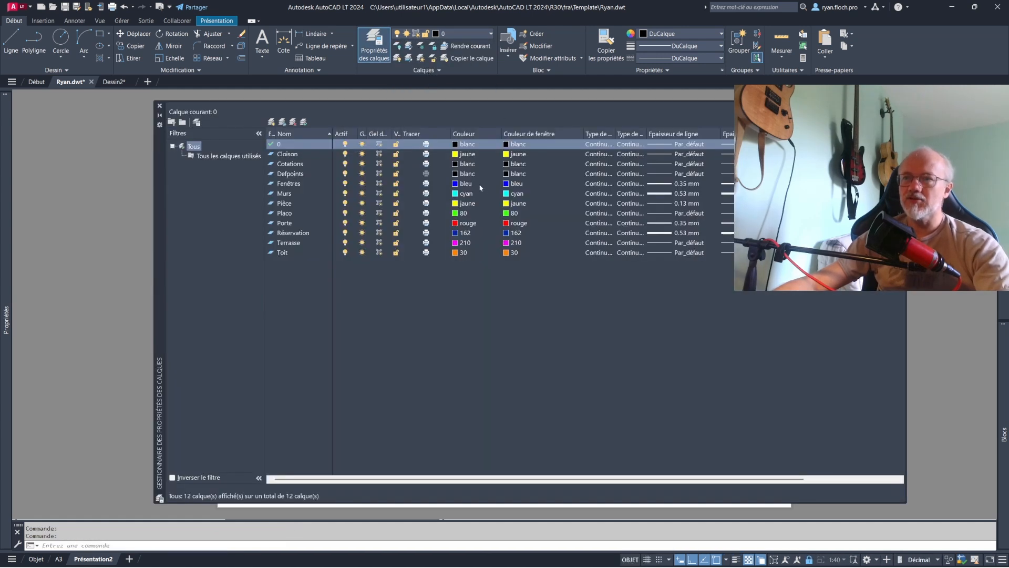
{"action": "left_click", "coordinate": [509, 155]}
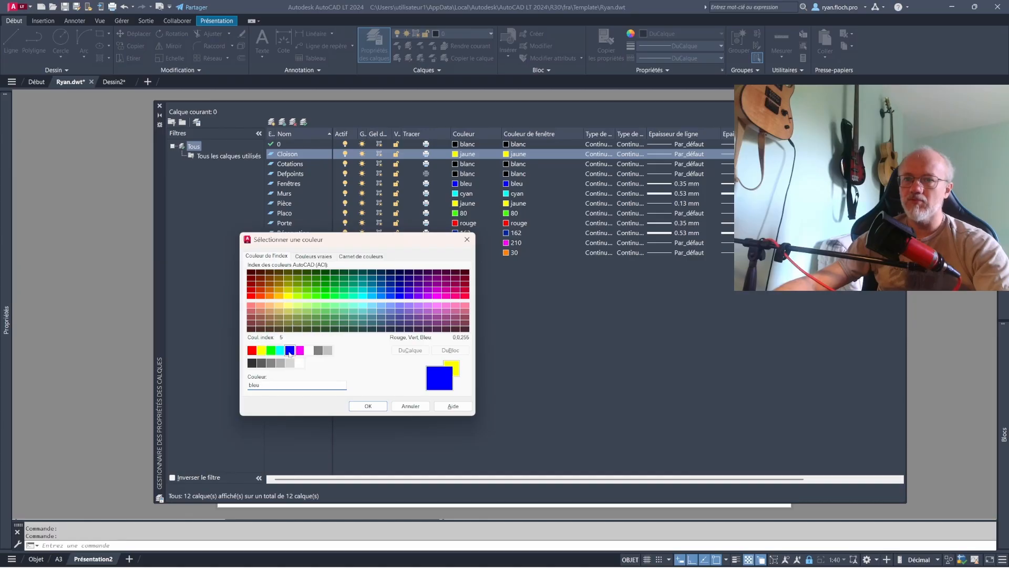
{"action": "left_click", "coordinate": [368, 406]}
{"action": "left_click", "coordinate": [160, 106]}
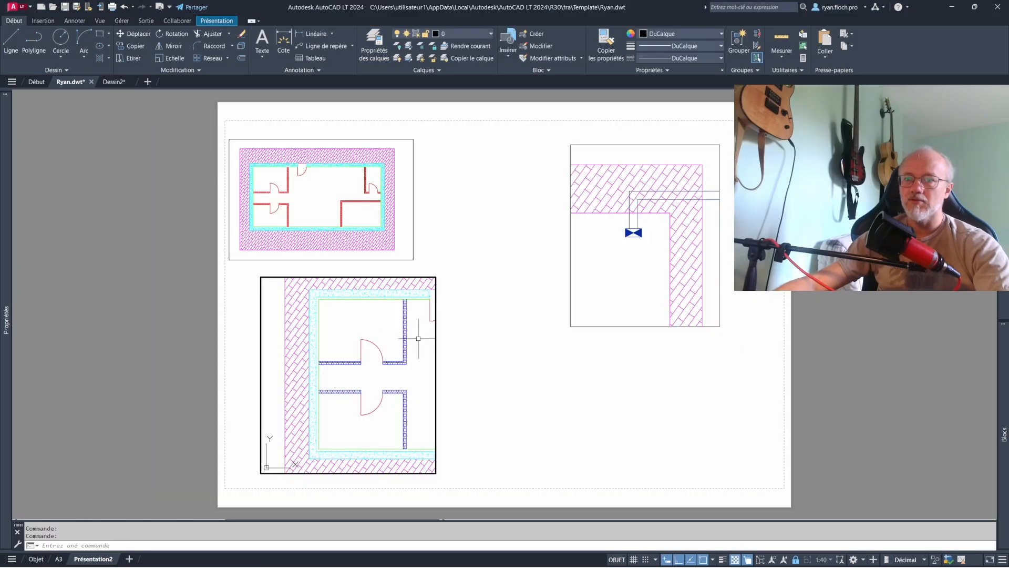
{"action": "double_click", "coordinate": [454, 356]}
- Select 1:40 as the scale of the partial plan viewport
{"action": "middle_click_drag", "start_coordinate": [471, 355], "coordinate": [501, 348]}
{"action": "left_click", "coordinate": [502, 364]}
{"action": "left_click", "coordinate": [396, 371]}
{"action": "left_click", "coordinate": [389, 368]}
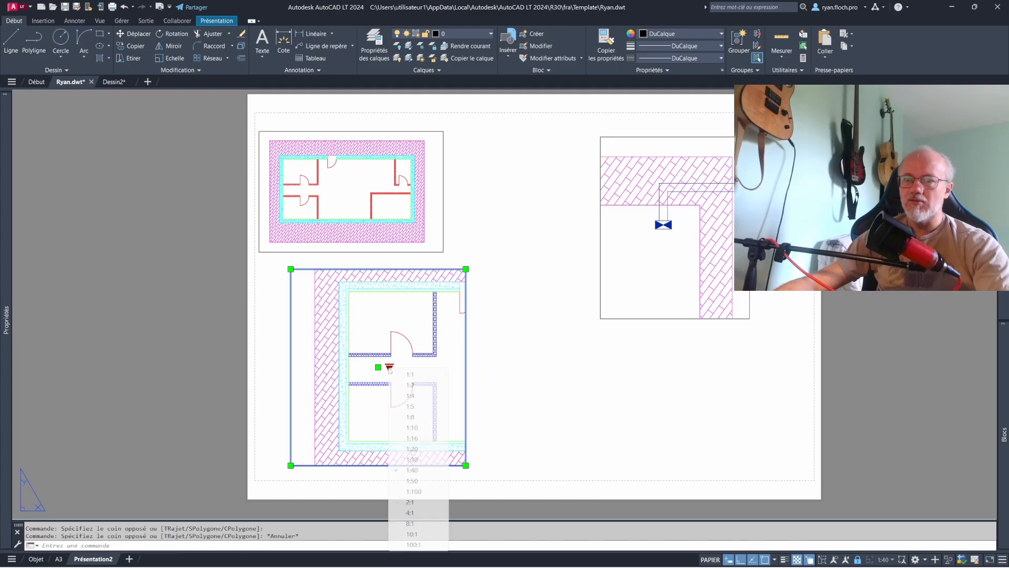
{"action": "left_click", "coordinate": [426, 469]}
- Set the wall corner detail viewport's scale to 1:20 and move it down and left so it fits within the sheet
{"action": "left_click", "coordinate": [705, 362]}
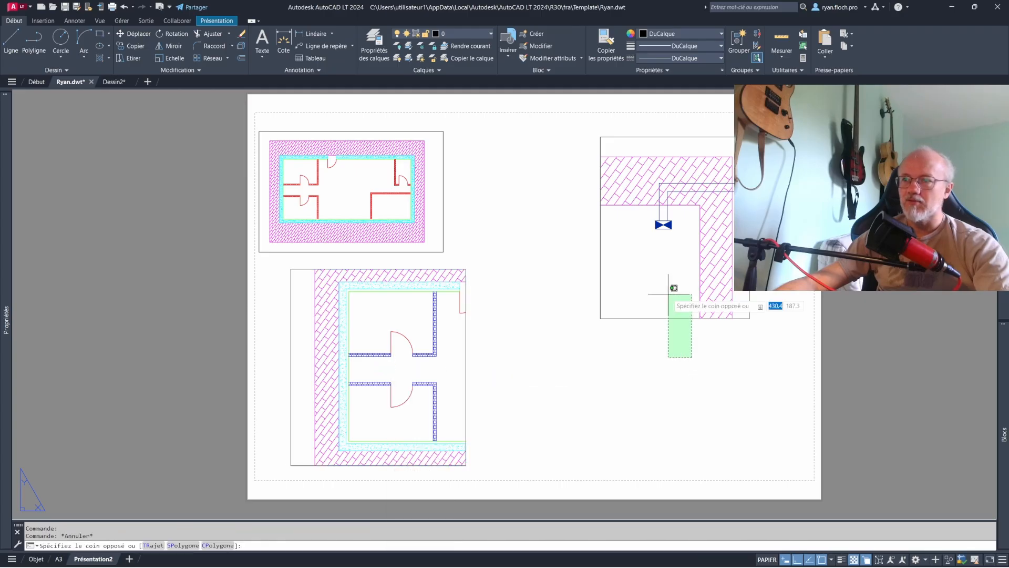
{"action": "left_click", "coordinate": [655, 277]}
{"action": "left_click", "coordinate": [686, 227]}
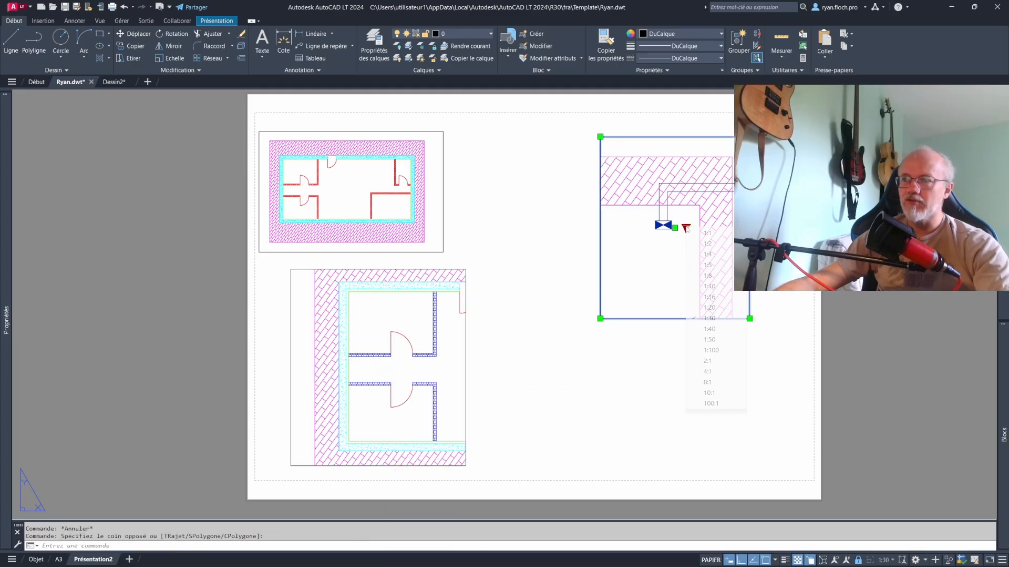
{"action": "left_click", "coordinate": [717, 289]}
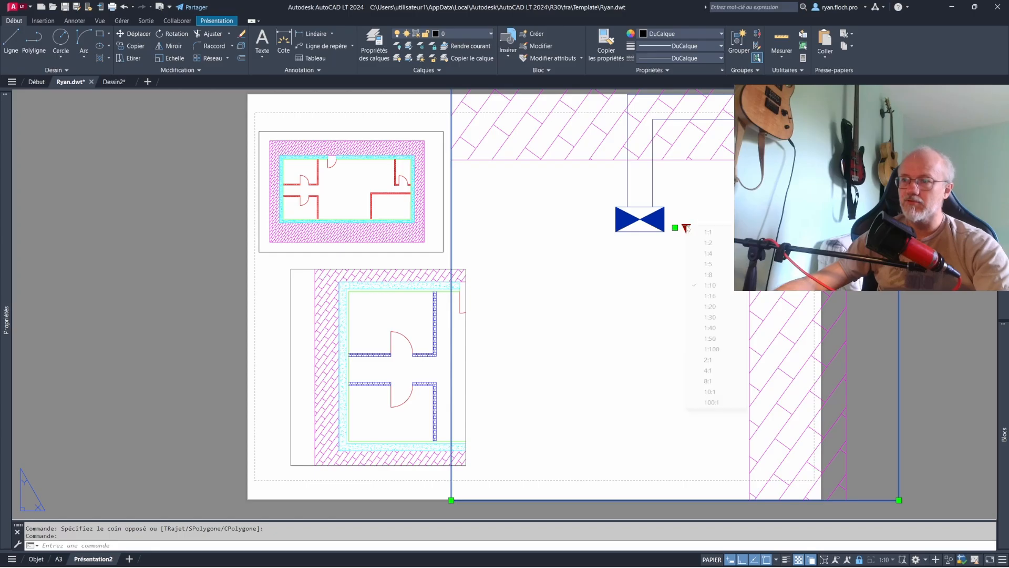
{"action": "left_click", "coordinate": [716, 306]}
{"action": "middle_click_drag", "start_coordinate": [716, 292], "coordinate": [699, 324]}
{"action": "key", "text": "Escape"}
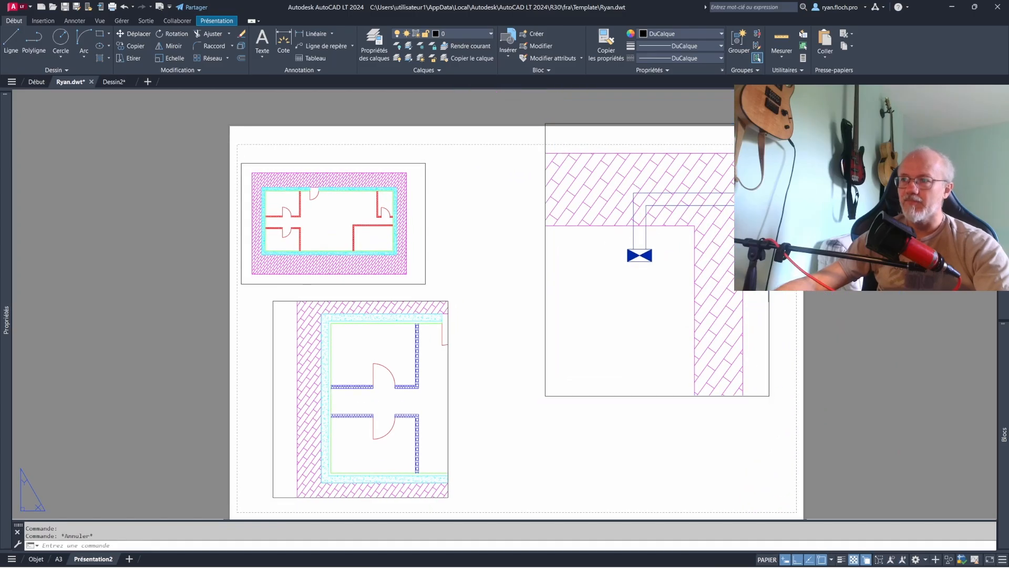
{"action": "left_click", "coordinate": [770, 266]}
{"action": "left_click_drag", "start_coordinate": [769, 265], "coordinate": [732, 331]}
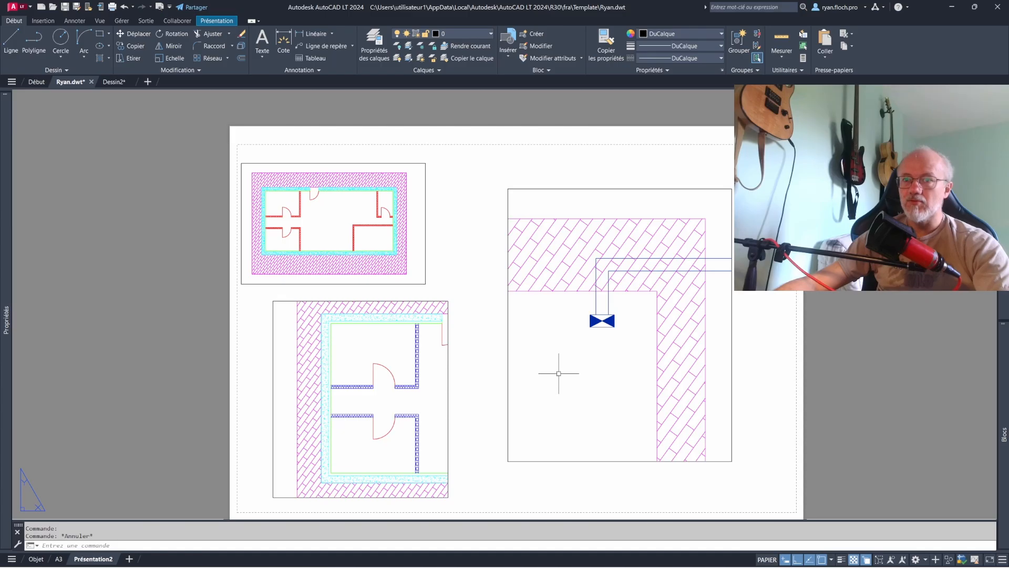
- Stretch the right edge of the partial plan viewport outward to include the whole entrance door
{"action": "left_click", "coordinate": [449, 386]}
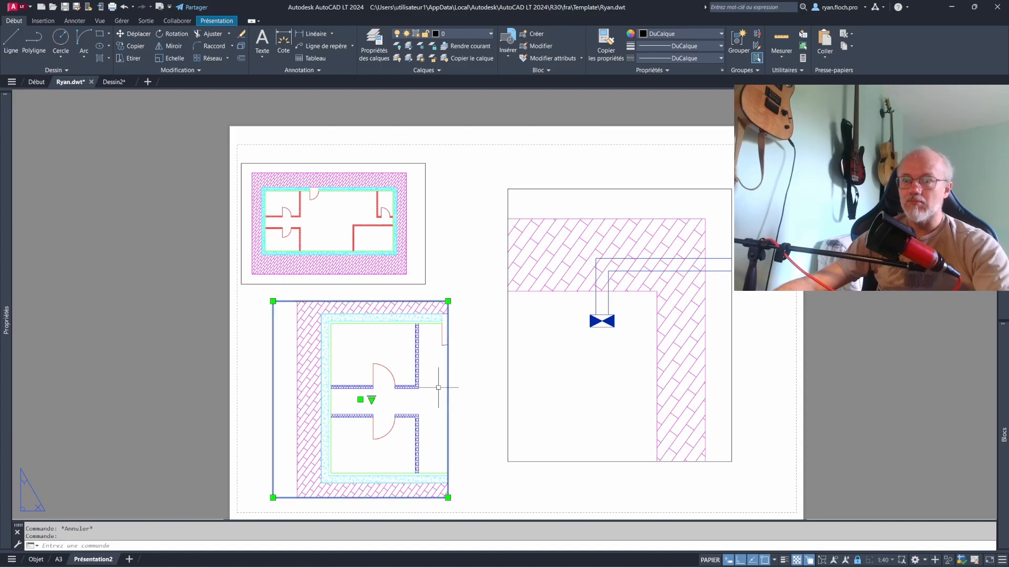
{"action": "left_click", "coordinate": [449, 301]}
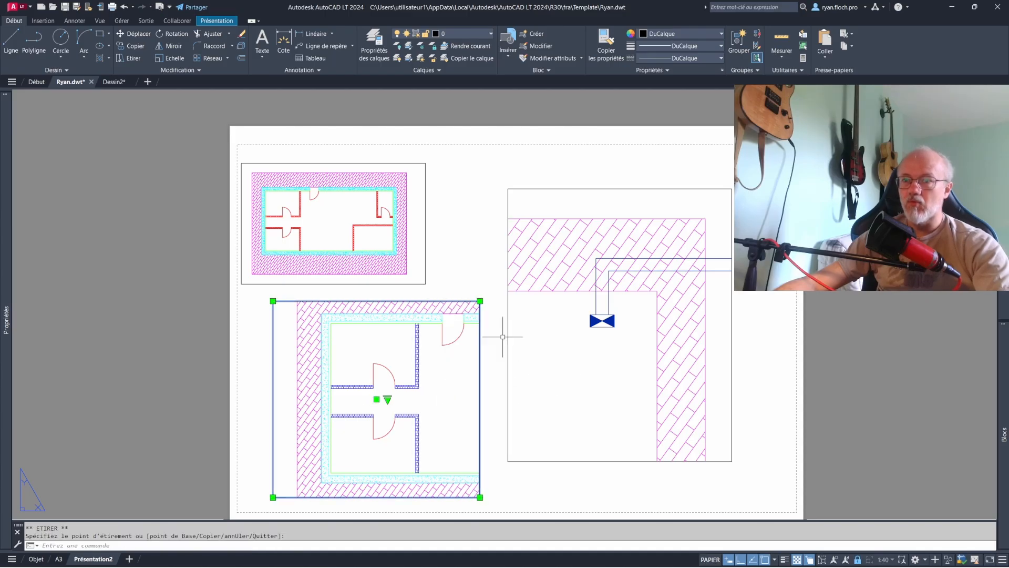
{"action": "left_click", "coordinate": [480, 308]}
{"action": "key", "text": "Escape"}
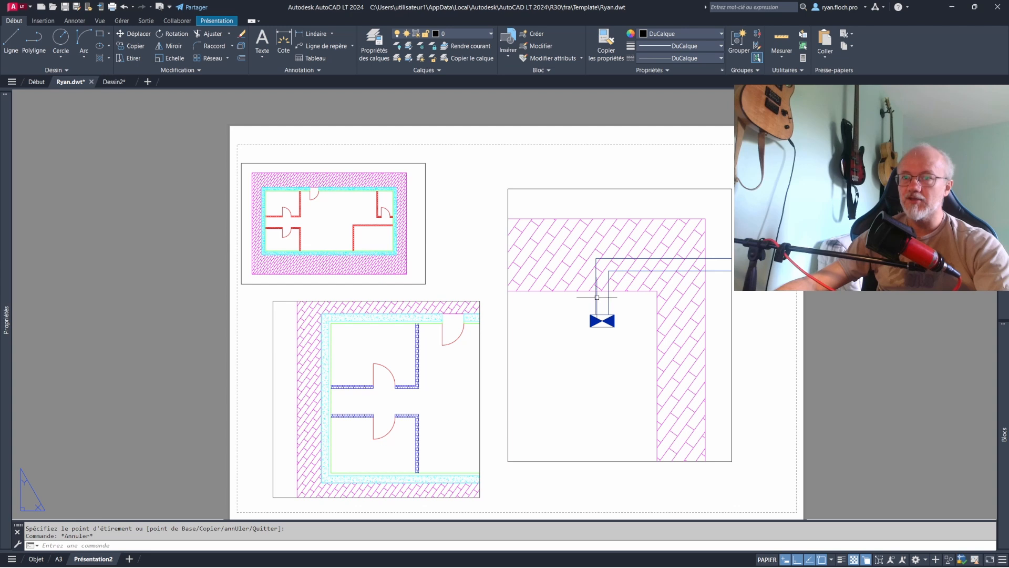
- Activate the full floor plan viewport, freeze the Porte and Cloison layers in it, and return to paper space
{"action": "double_click", "coordinate": [417, 213]}
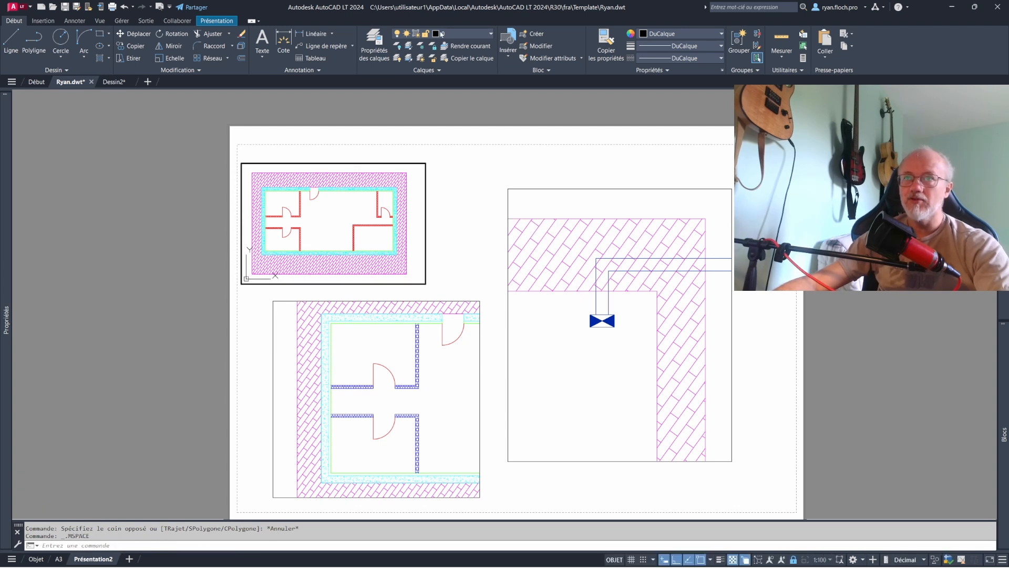
{"action": "left_click", "coordinate": [442, 34]}
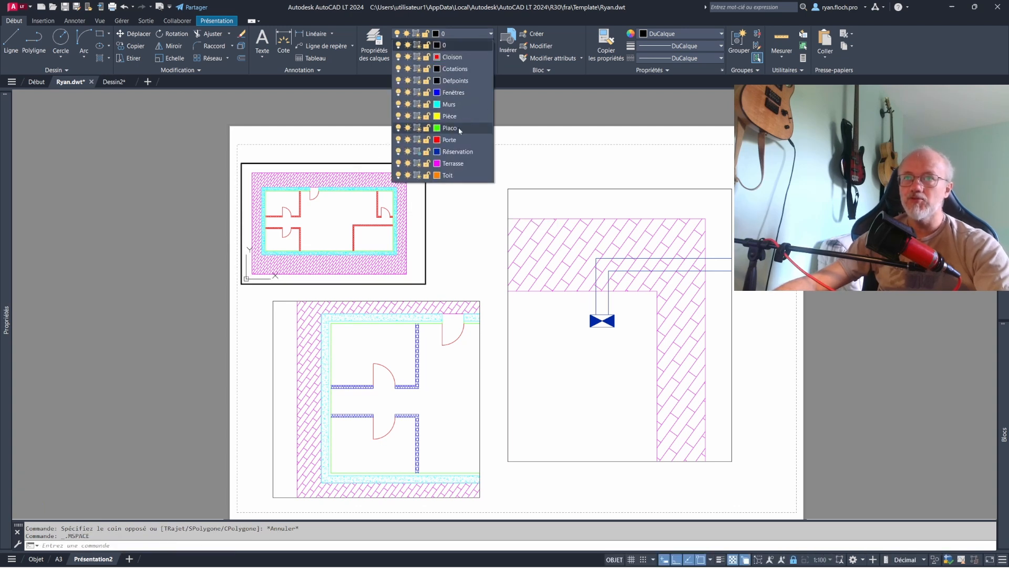
{"action": "left_click", "coordinate": [418, 140]}
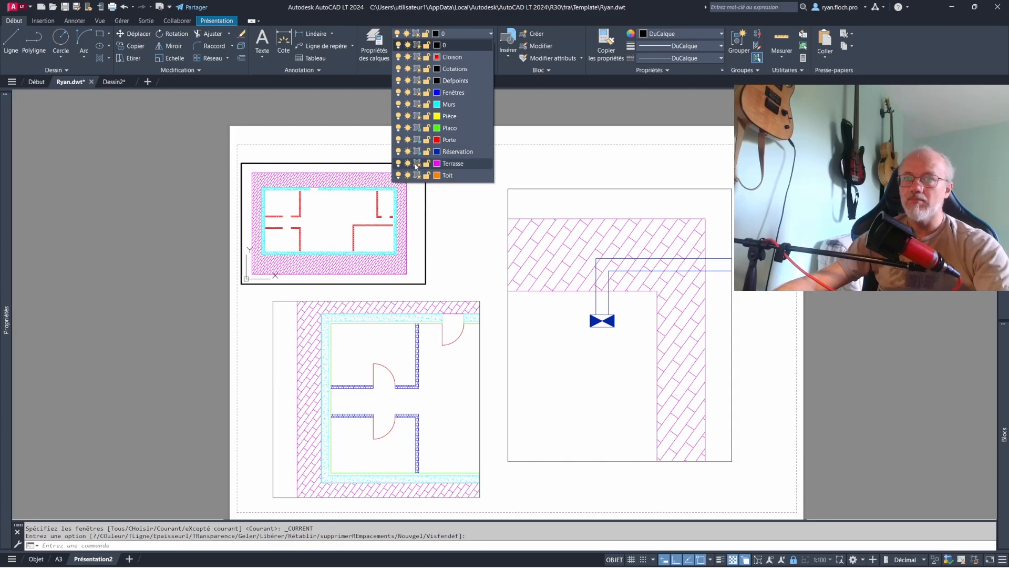
{"action": "left_click", "coordinate": [418, 57]}
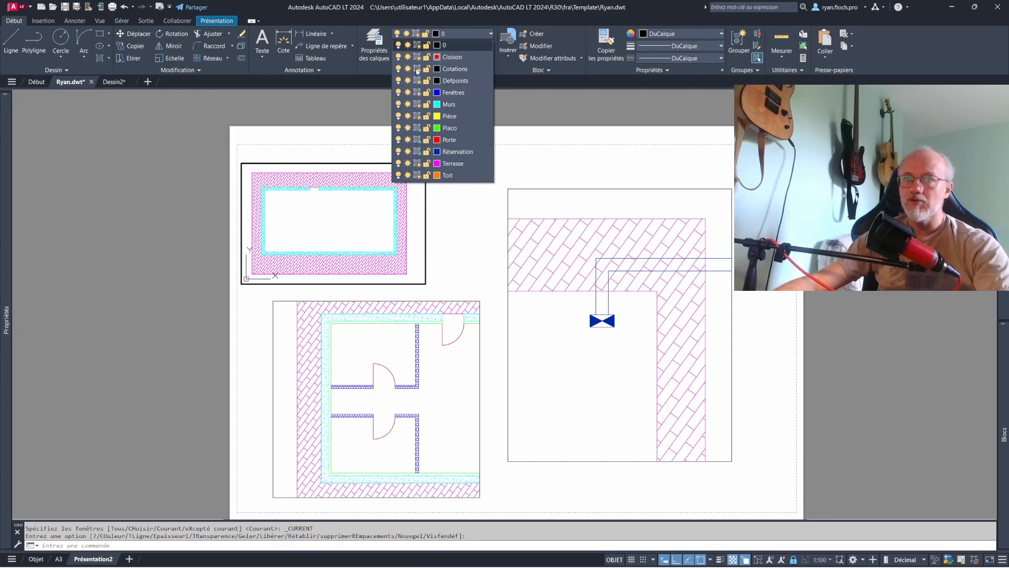
{"action": "double_click", "coordinate": [439, 210]}
- Move the full floor plan viewport to the right, above the partial plan viewport
{"action": "left_click", "coordinate": [426, 201]}
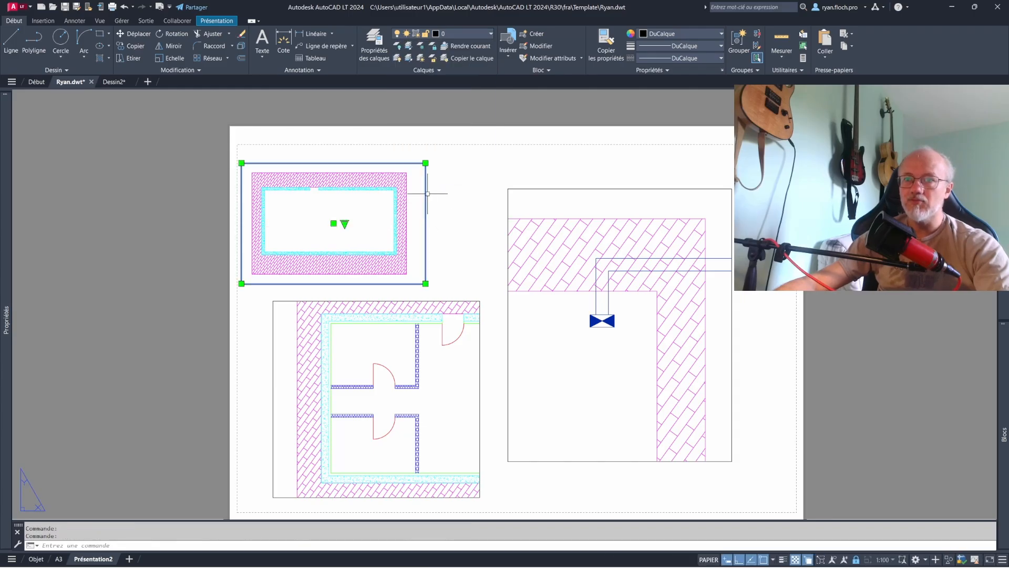
{"action": "left_click_drag", "start_coordinate": [427, 193], "coordinate": [469, 195]}
{"action": "key", "text": "Escape"}
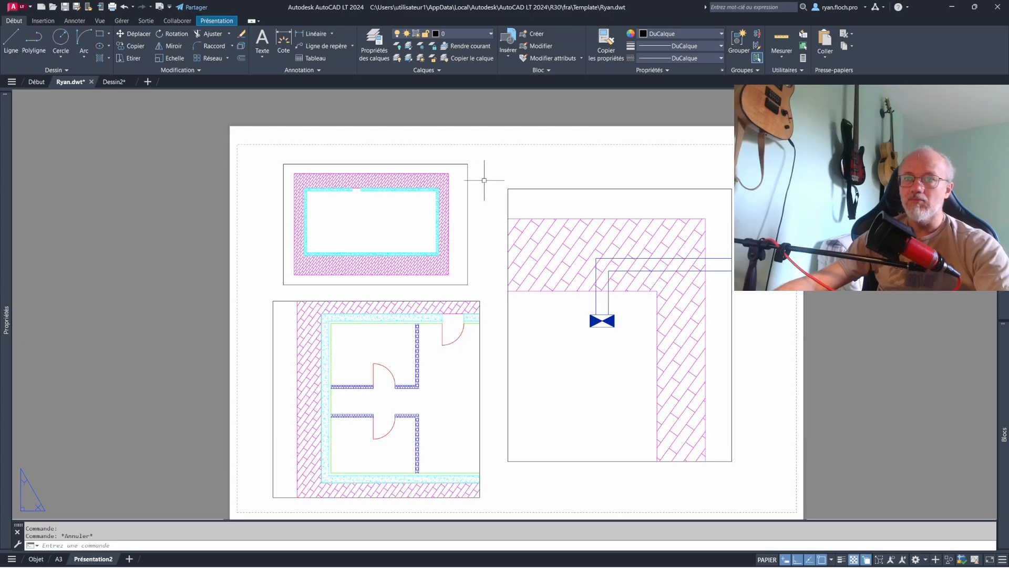
- Make Cotations the current layer and add a linear dimension above the floor plan from the wall's upper left corner to the door opening
{"action": "left_click", "coordinate": [455, 35]}
{"action": "left_click", "coordinate": [455, 74]}
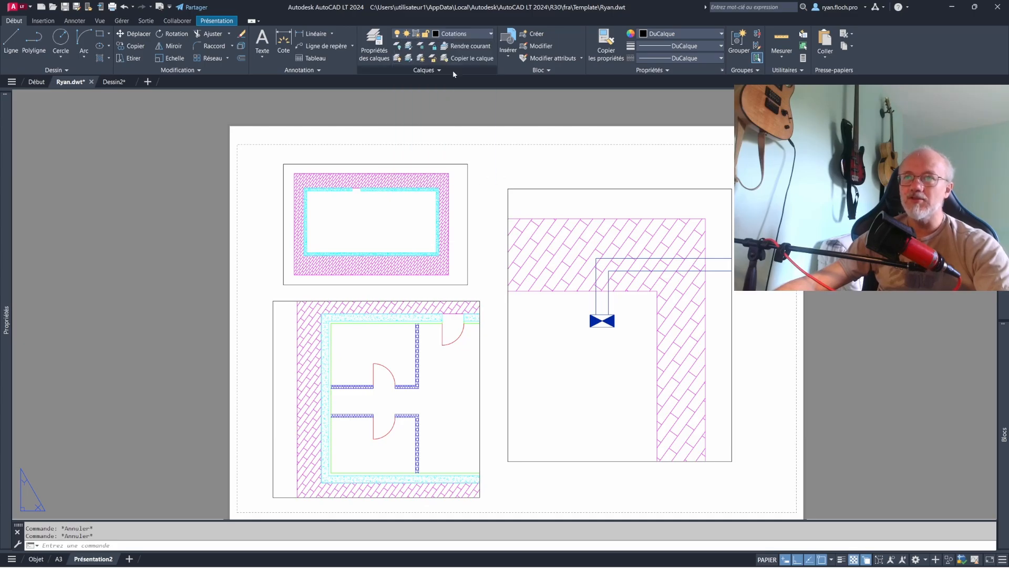
{"action": "left_click", "coordinate": [314, 34]}
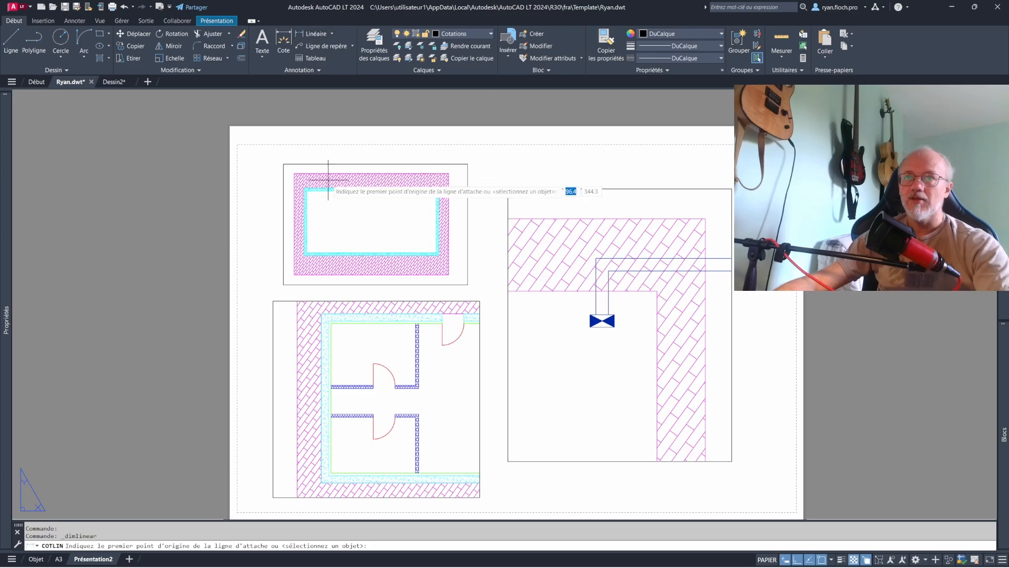
{"action": "scroll", "coordinate": [309, 185], "scroll_direction": "up", "scroll_amount": 2}
{"action": "left_click", "coordinate": [298, 190]}
{"action": "left_click", "coordinate": [375, 191]}
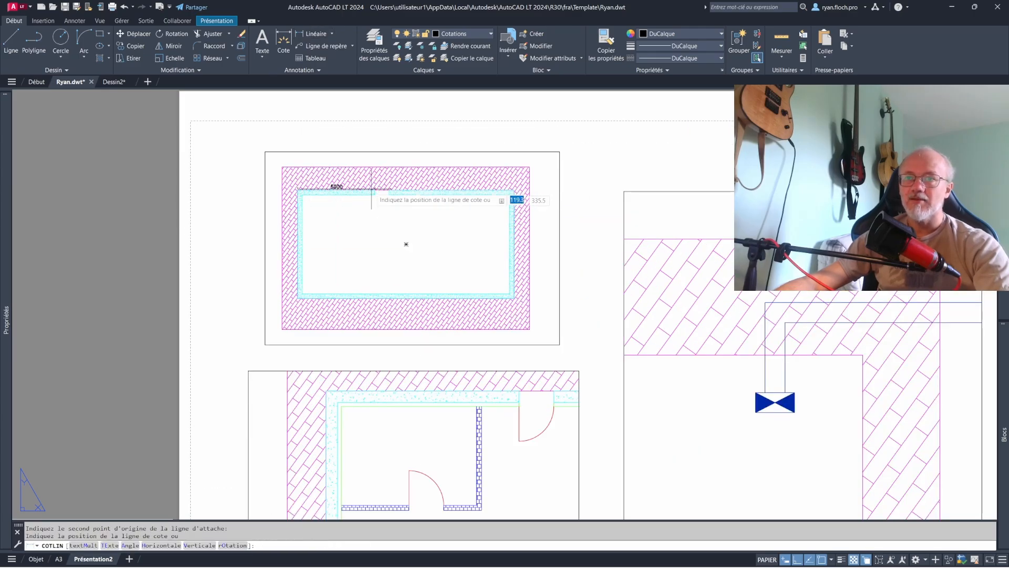
{"action": "left_click", "coordinate": [348, 143]}
- Add a linear dimension across the entrance door opening, in line with the first dimension
{"action": "key", "text": "Return"}
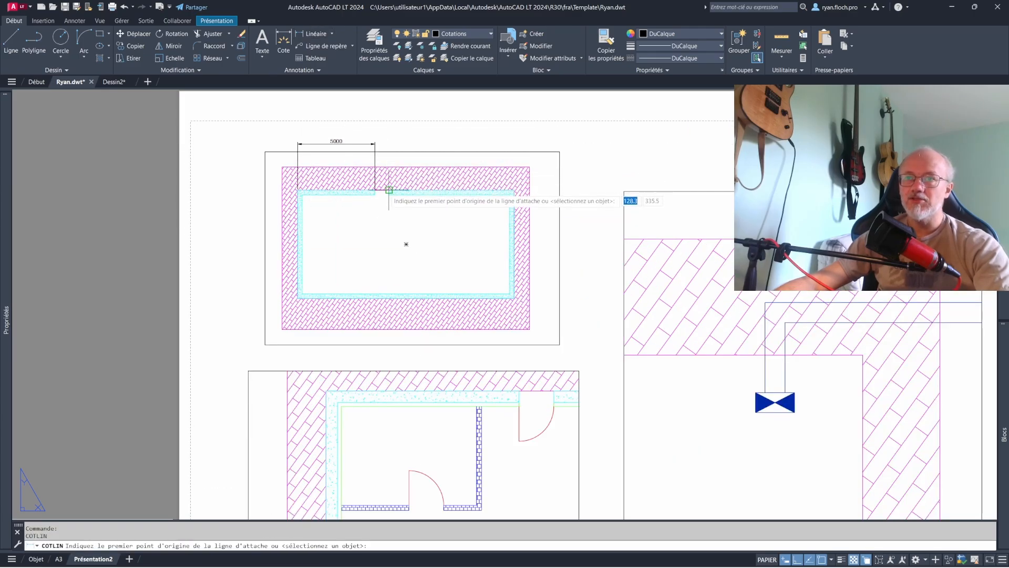
{"action": "left_click", "coordinate": [389, 190]}
{"action": "left_click", "coordinate": [375, 190]}
{"action": "left_click", "coordinate": [382, 144]}
{"action": "key", "text": "Return"}
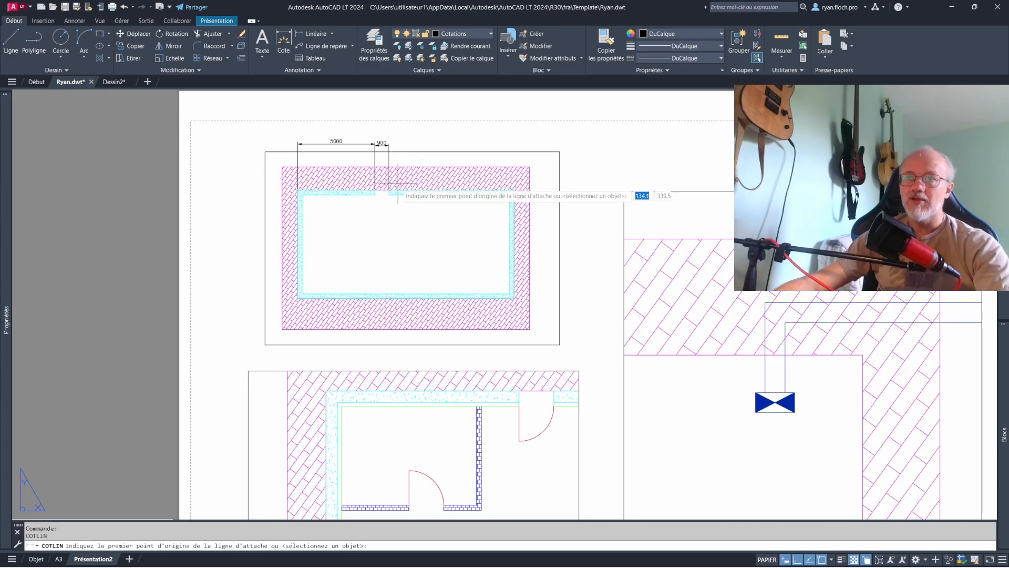
- Add a linear dimension above the floor plan from the door opening to the wall's upper right corner, in line with the others
{"action": "left_click", "coordinate": [389, 190]}
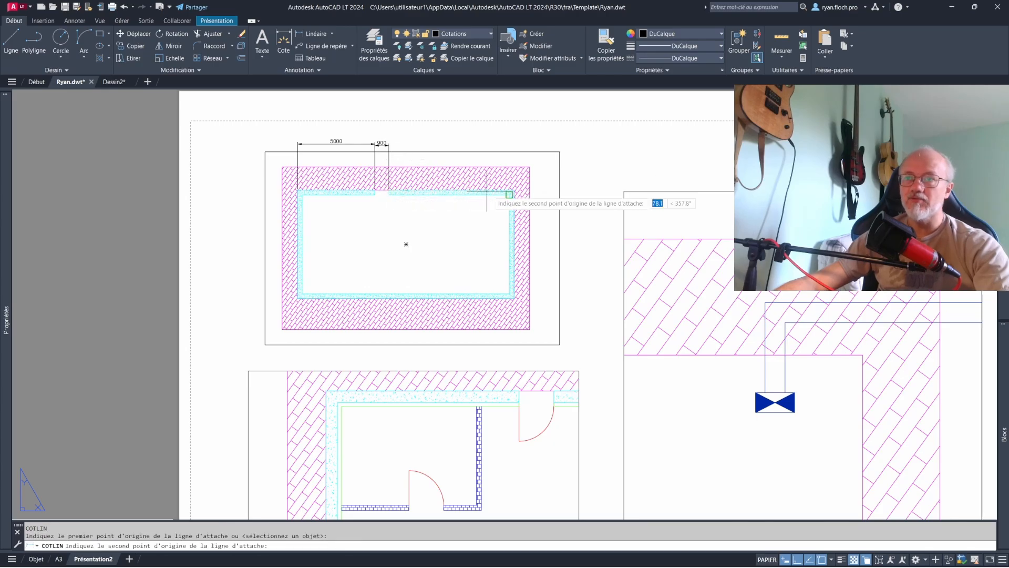
{"action": "left_click", "coordinate": [514, 190]}
{"action": "left_click", "coordinate": [497, 144]}
- Add a vertical linear dimension to the right of the floor plan between the wall's upper and lower right outer corners
{"action": "key", "text": "Return"}
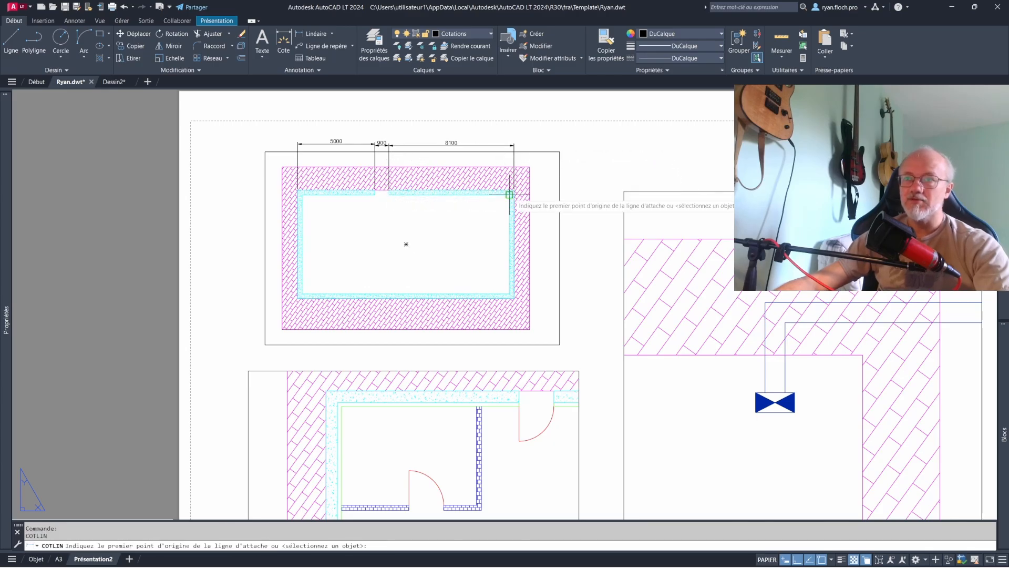
{"action": "left_click", "coordinate": [515, 191]}
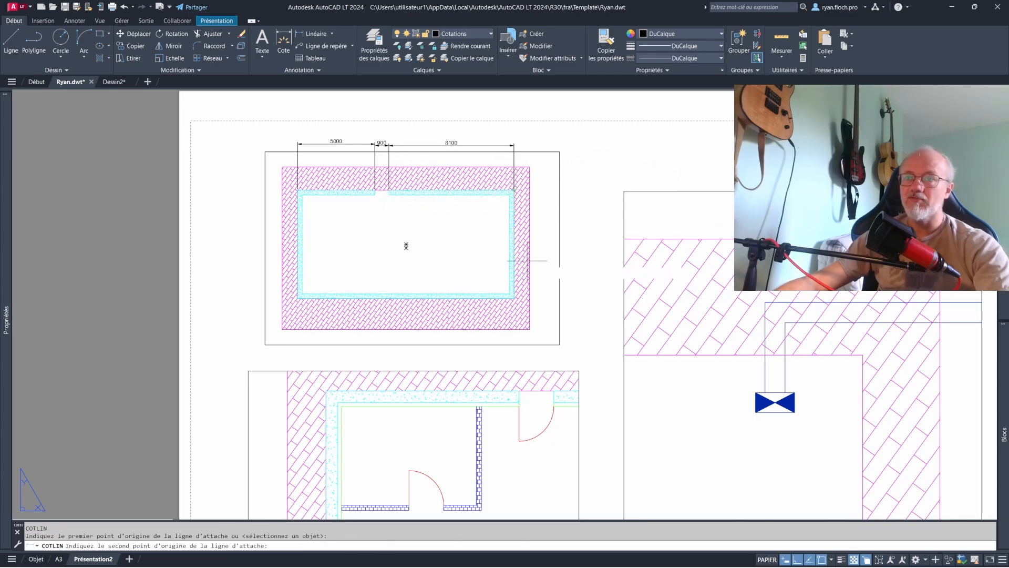
{"action": "left_click", "coordinate": [514, 297]}
{"action": "left_click", "coordinate": [546, 246]}
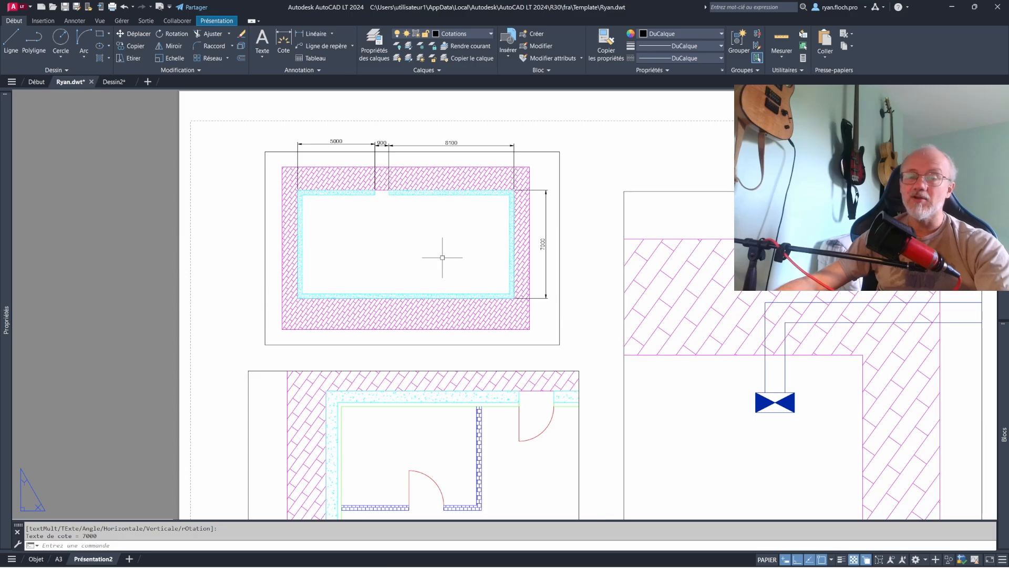
- Align the leftmost dimension line above the floor plan with the neighbouring door opening dimension
{"action": "middle_click_drag", "start_coordinate": [464, 257], "coordinate": [468, 227]}
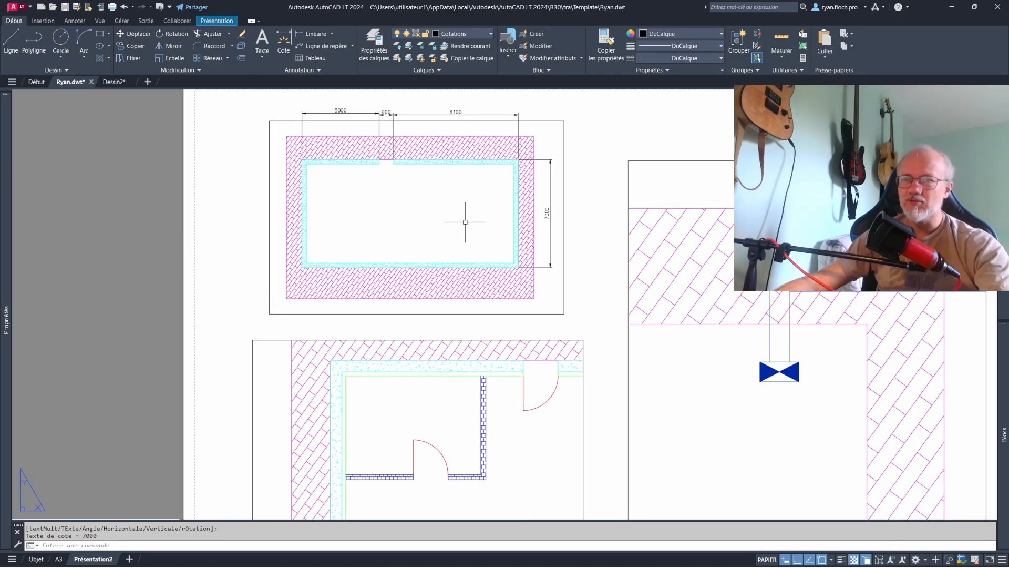
{"action": "scroll", "coordinate": [366, 129], "scroll_direction": "up", "scroll_amount": 4}
{"action": "left_click", "coordinate": [357, 117]}
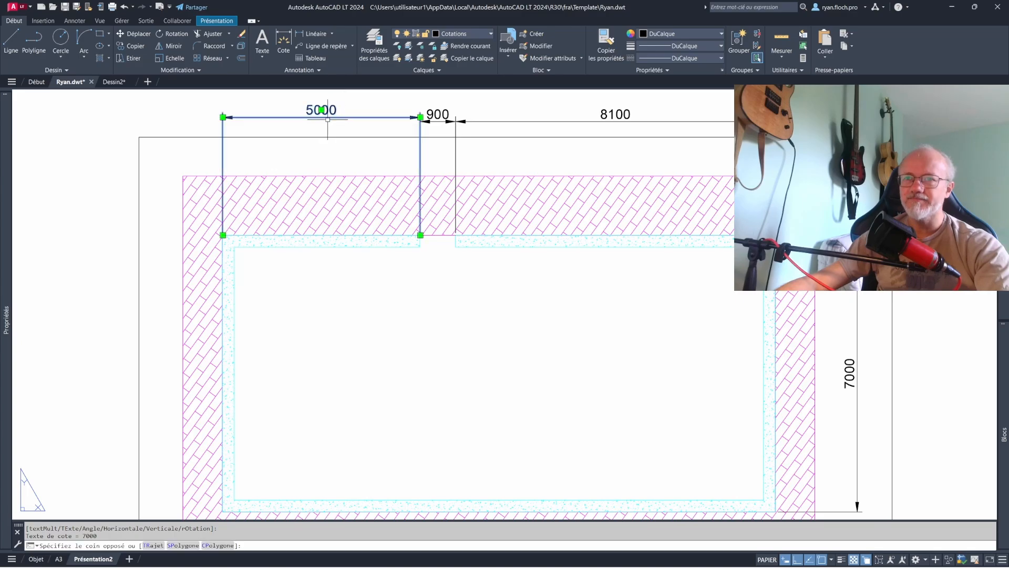
{"action": "left_click", "coordinate": [420, 118]}
{"action": "key", "text": "Escape"}
{"action": "scroll", "coordinate": [434, 179], "scroll_direction": "down", "scroll_amount": 2}
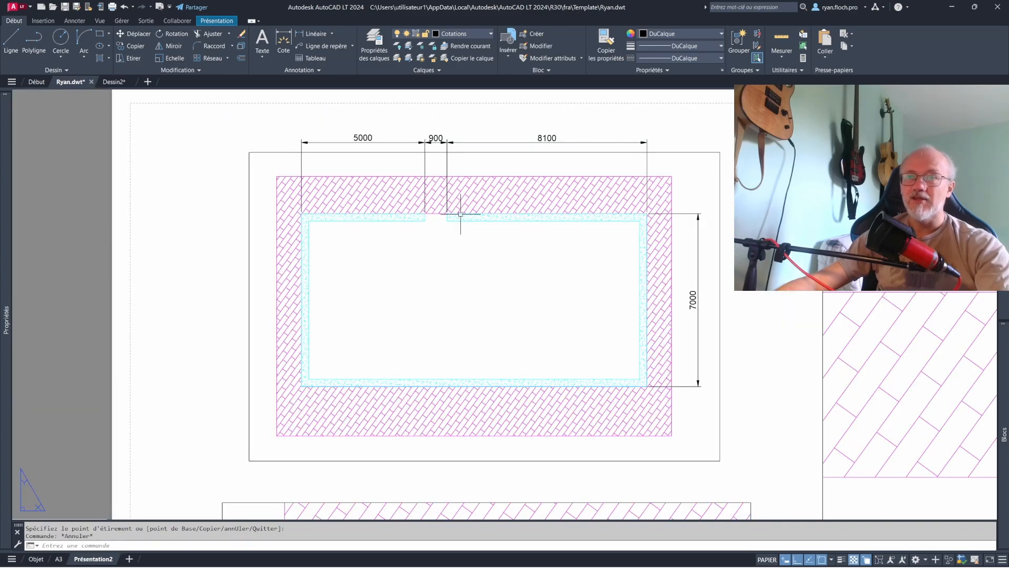
- Examine the available dimension styles and the scale options of the full floor plan viewport without changing them
{"action": "left_click", "coordinate": [328, 70]}
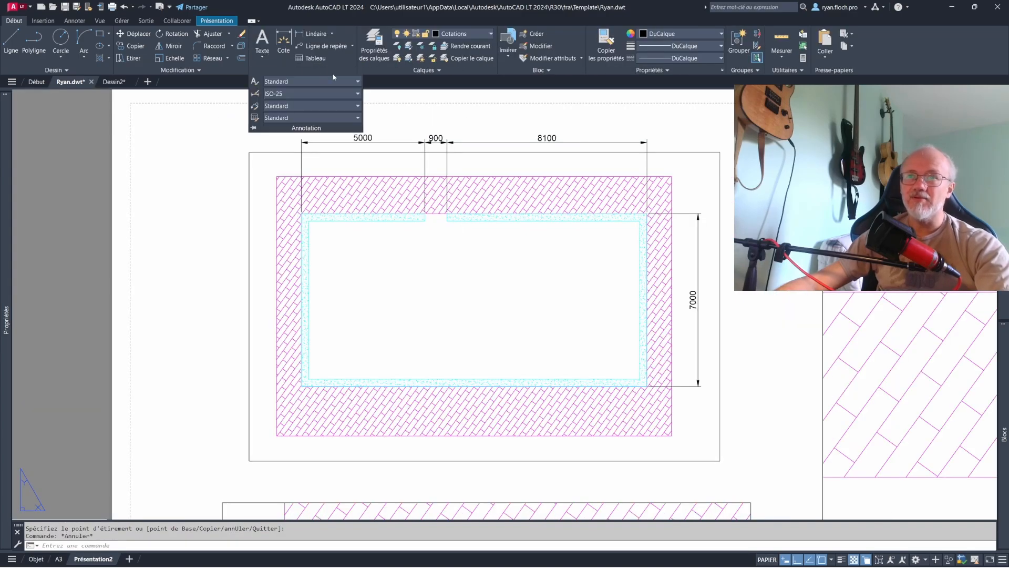
{"action": "left_click", "coordinate": [277, 96]}
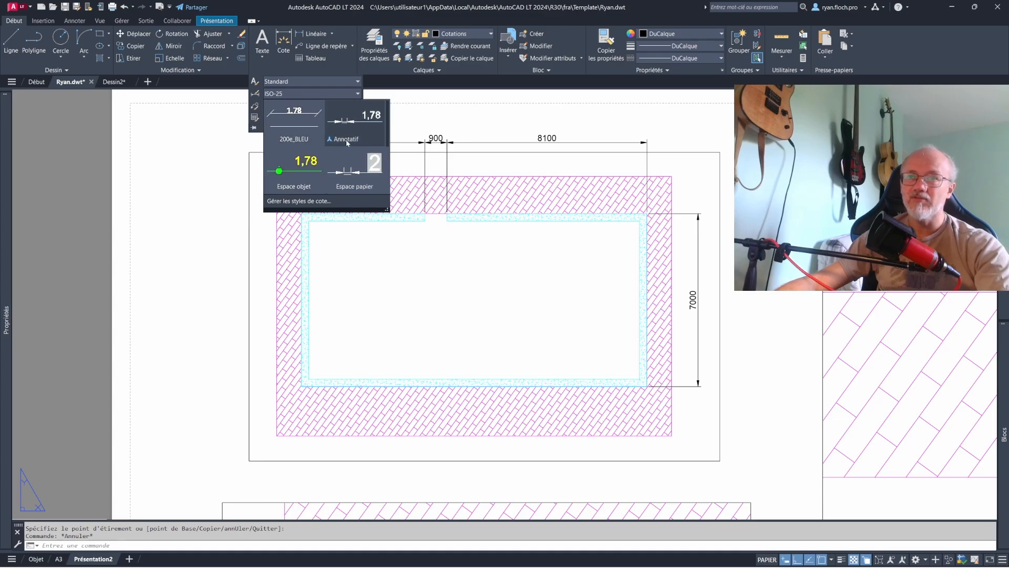
{"action": "left_click", "coordinate": [199, 197]}
{"action": "key", "text": "Escape"}
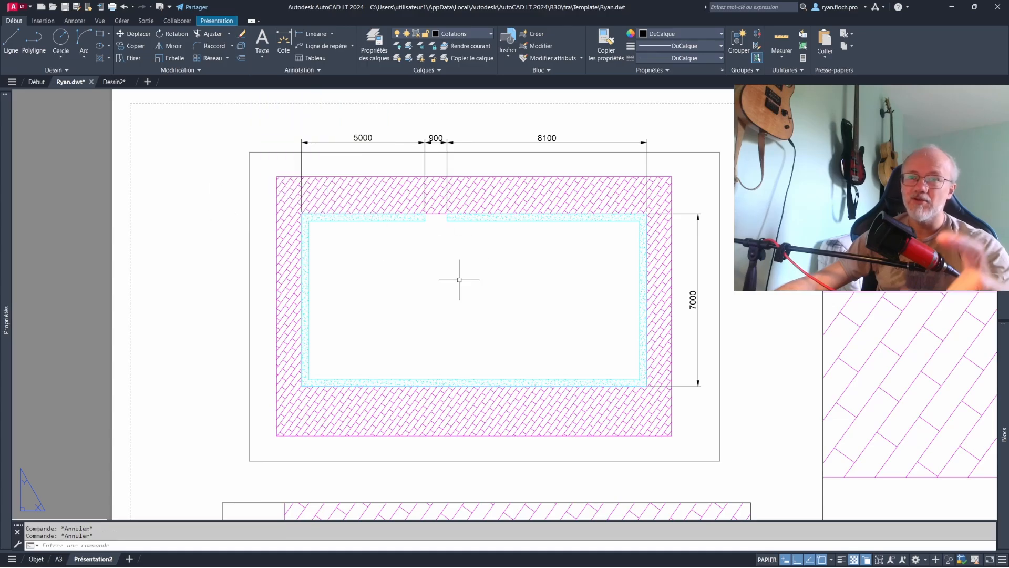
{"action": "scroll", "coordinate": [469, 254], "scroll_direction": "down", "scroll_amount": 2}
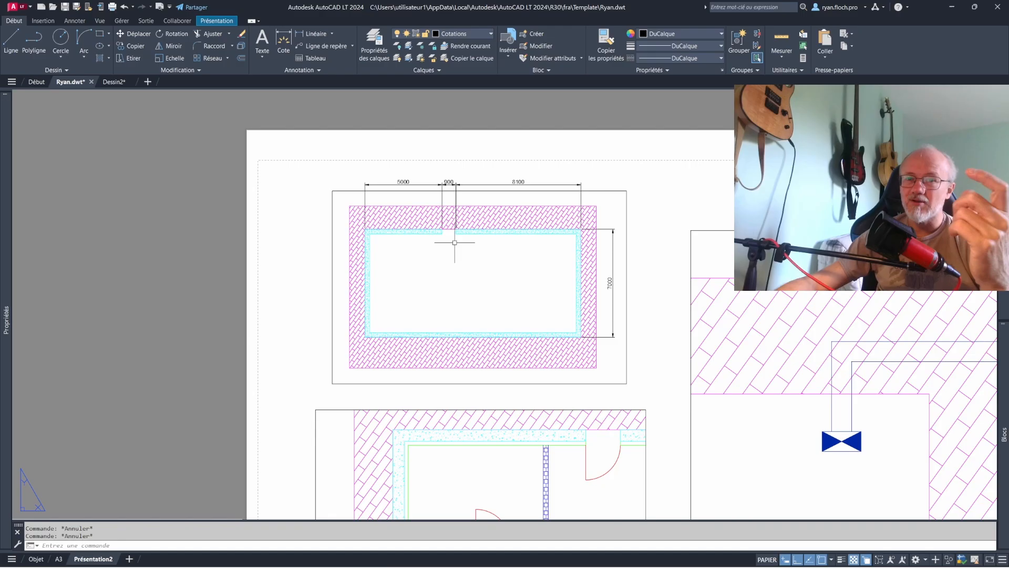
{"action": "left_click", "coordinate": [384, 274]}
{"action": "left_click", "coordinate": [306, 253]}
{"action": "left_click", "coordinate": [490, 287]}
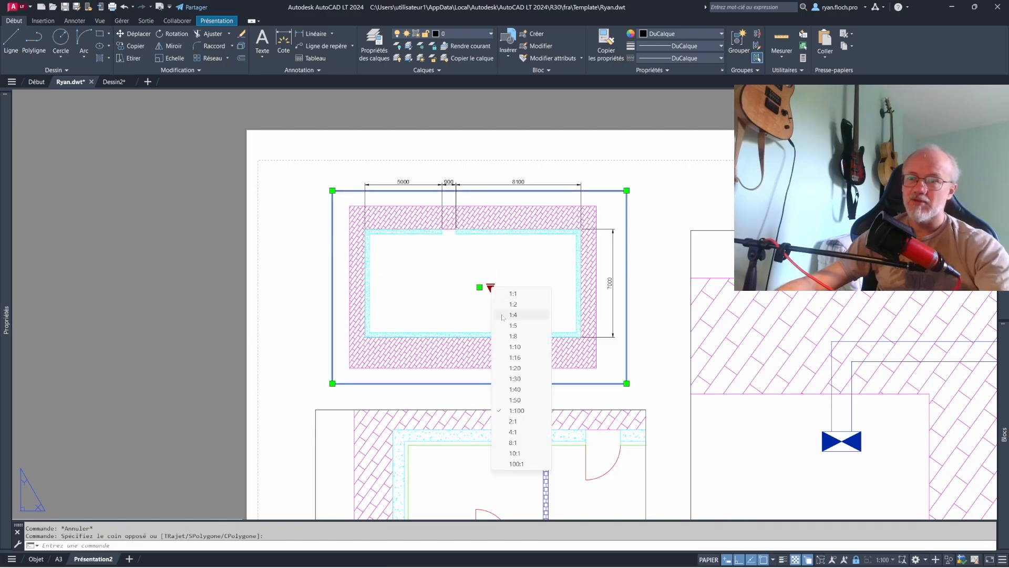
{"action": "key", "text": "Escape"}
{"action": "key", "text": "Escape"}
{"action": "scroll", "coordinate": [514, 209], "scroll_direction": "down", "scroll_amount": 2}
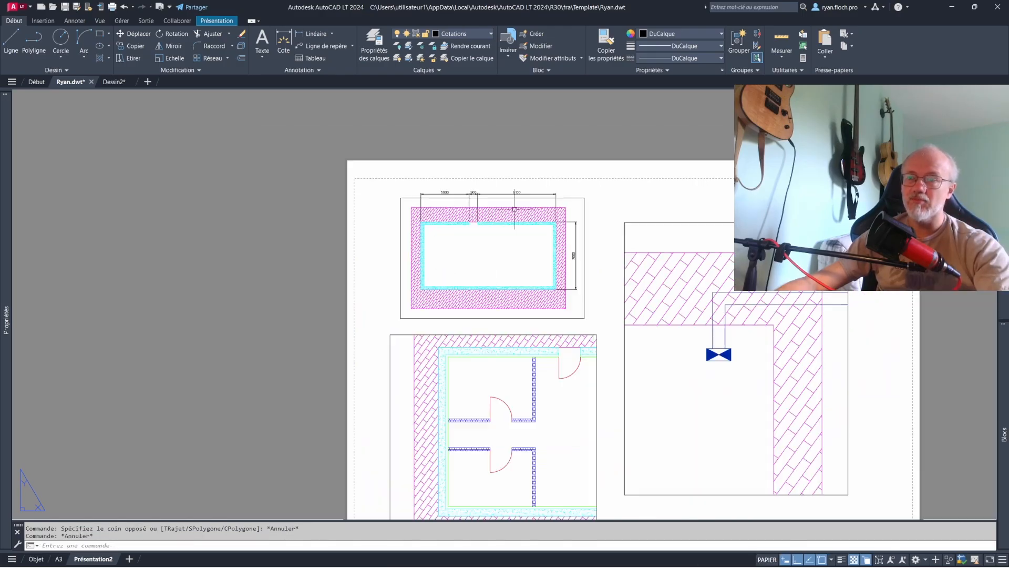
{"action": "middle_click_drag", "start_coordinate": [515, 209], "coordinate": [499, 191]}
{"action": "middle_click_drag", "start_coordinate": [594, 280], "coordinate": [574, 238]}
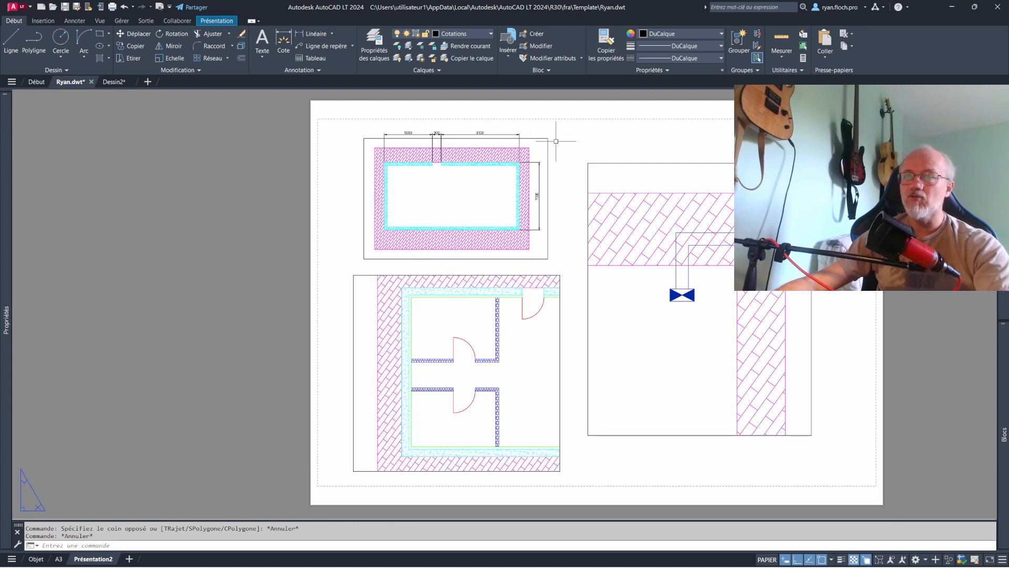
{"action": "left_click", "coordinate": [292, 70]}
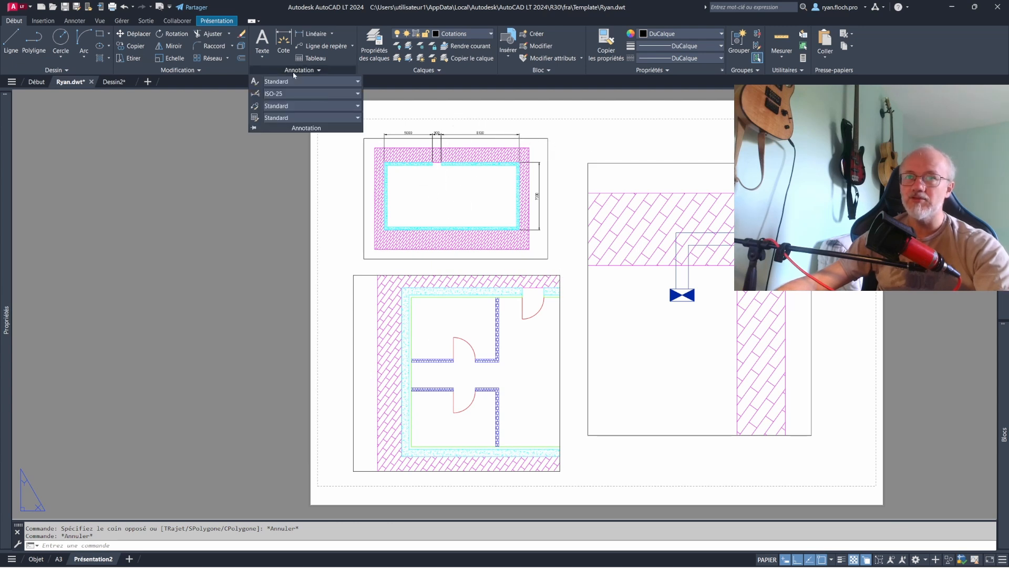
{"action": "key", "text": "space"}
{"action": "left_click", "coordinate": [402, 287]}
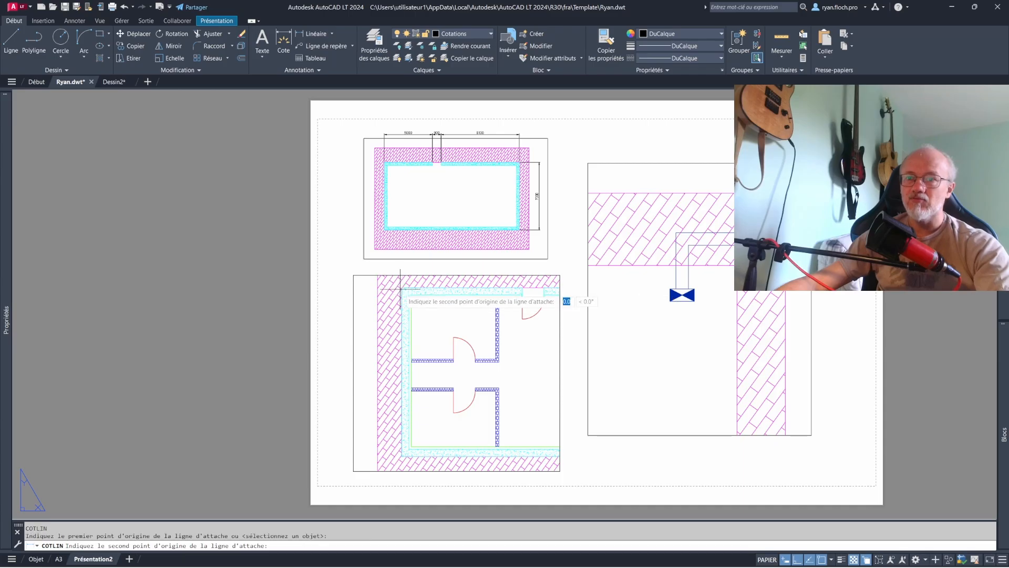
{"action": "key", "text": "Escape"}
- Dimension the partial plan's left side vertically from the upper wall to the upper partition, and shift the dimension line outward beyond the hatching
{"action": "key", "text": "space"}
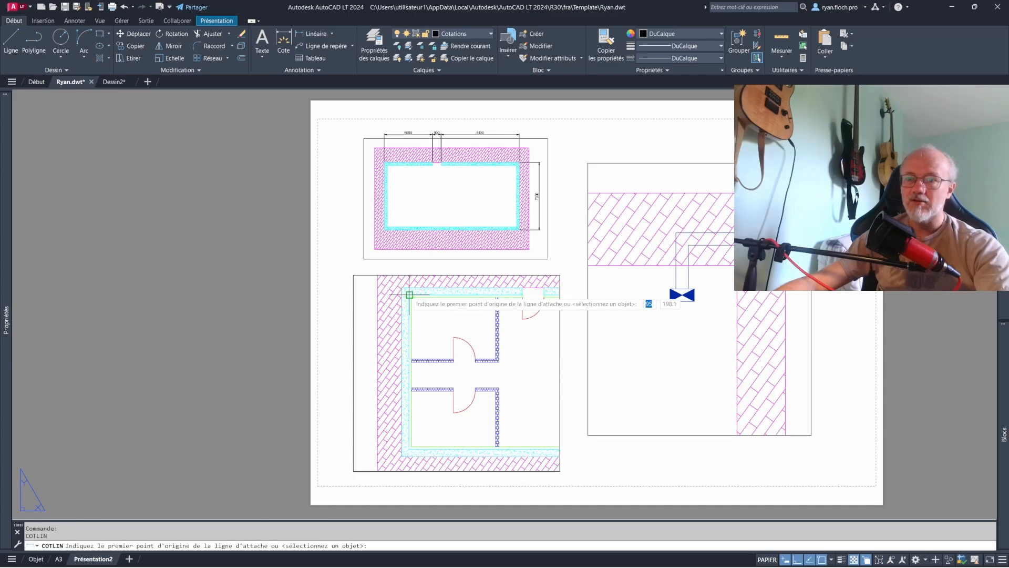
{"action": "left_click", "coordinate": [408, 293]}
{"action": "left_click", "coordinate": [412, 360]}
{"action": "left_click", "coordinate": [377, 344]}
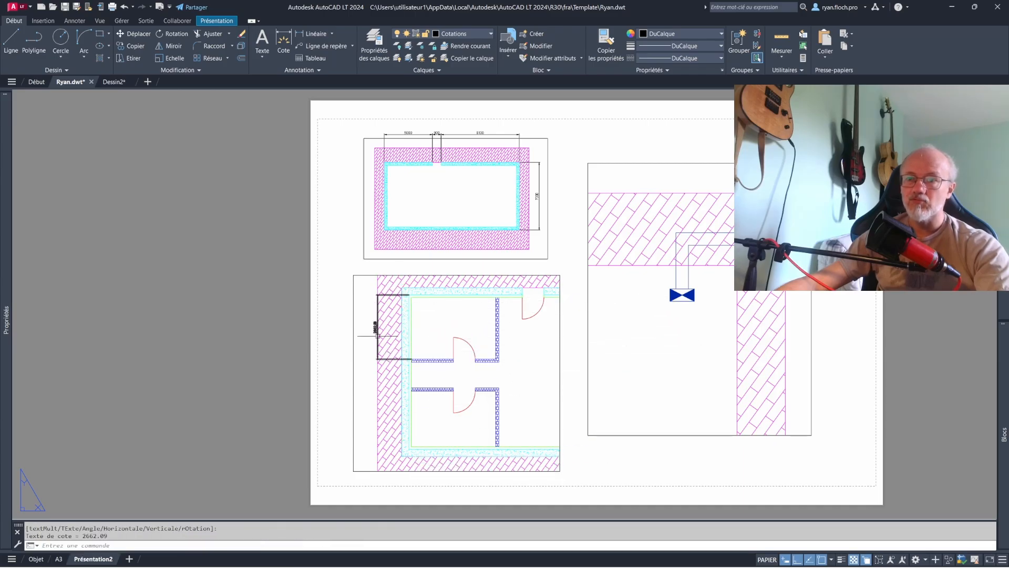
{"action": "scroll", "coordinate": [377, 336], "scroll_direction": "up", "scroll_amount": 4}
{"action": "left_click", "coordinate": [370, 310]}
{"action": "left_click", "coordinate": [377, 294]}
{"action": "key", "text": "Escape"}
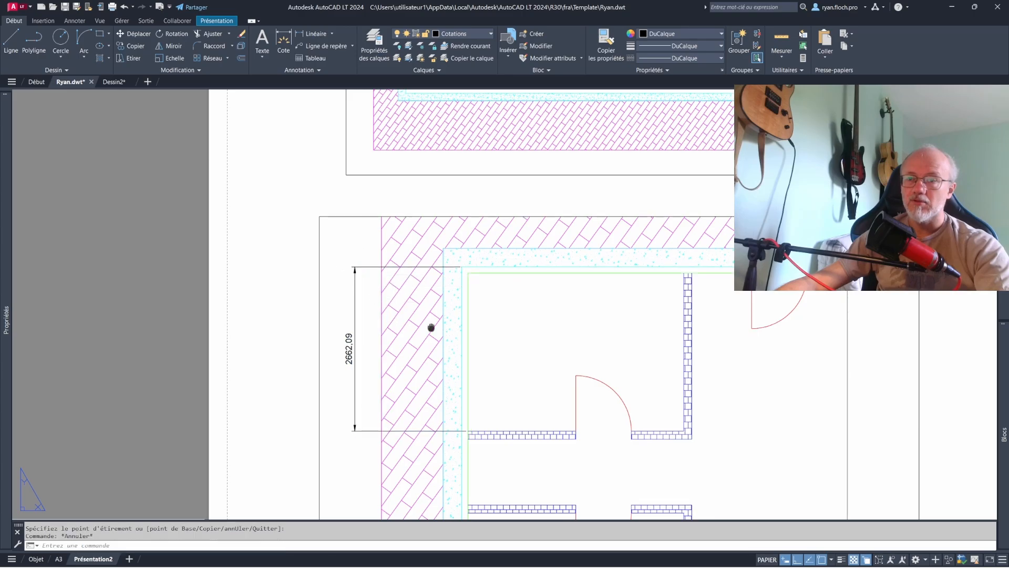
- Add a vertical linear dimension between the upper and lower partitions on the left side of the partial plan
{"action": "middle_click_drag", "start_coordinate": [431, 326], "coordinate": [437, 244]}
{"action": "key", "text": "space"}
{"action": "left_click", "coordinate": [474, 348]}
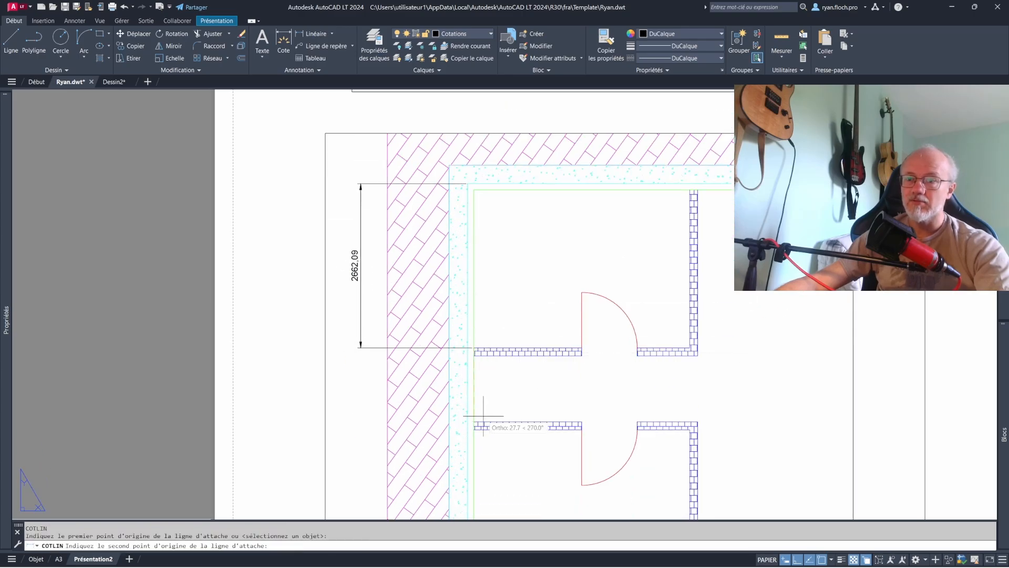
{"action": "left_click", "coordinate": [474, 421]}
{"action": "left_click", "coordinate": [366, 389]}
- Add a vertical linear dimension from the lower partition down to the bottom wall on the left side of the partial plan
{"action": "key", "text": "space"}
{"action": "left_click", "coordinate": [475, 422]}
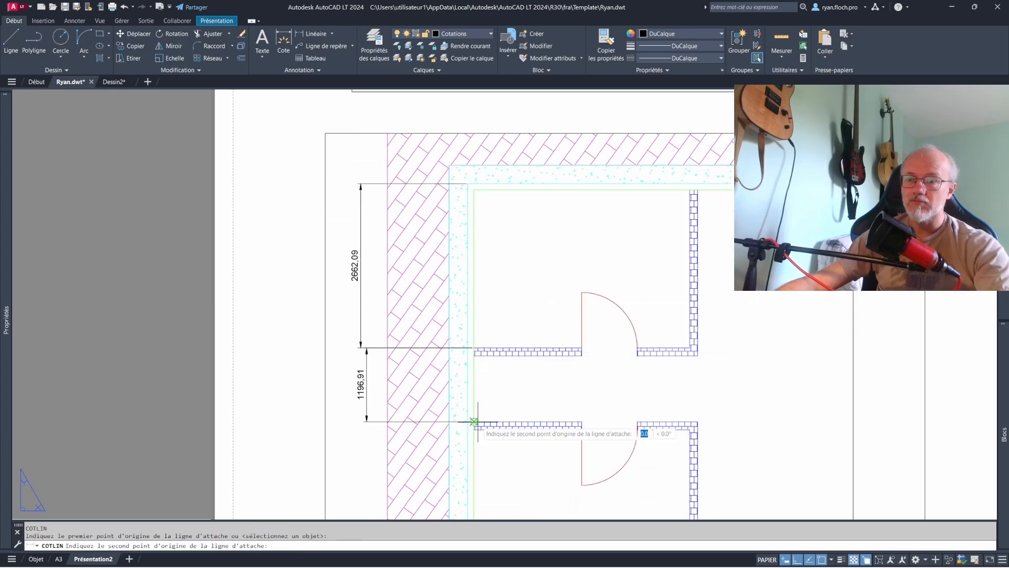
{"action": "middle_click_drag", "start_coordinate": [497, 494], "coordinate": [494, 377]}
{"action": "left_click", "coordinate": [471, 462]}
{"action": "left_click", "coordinate": [367, 389]}
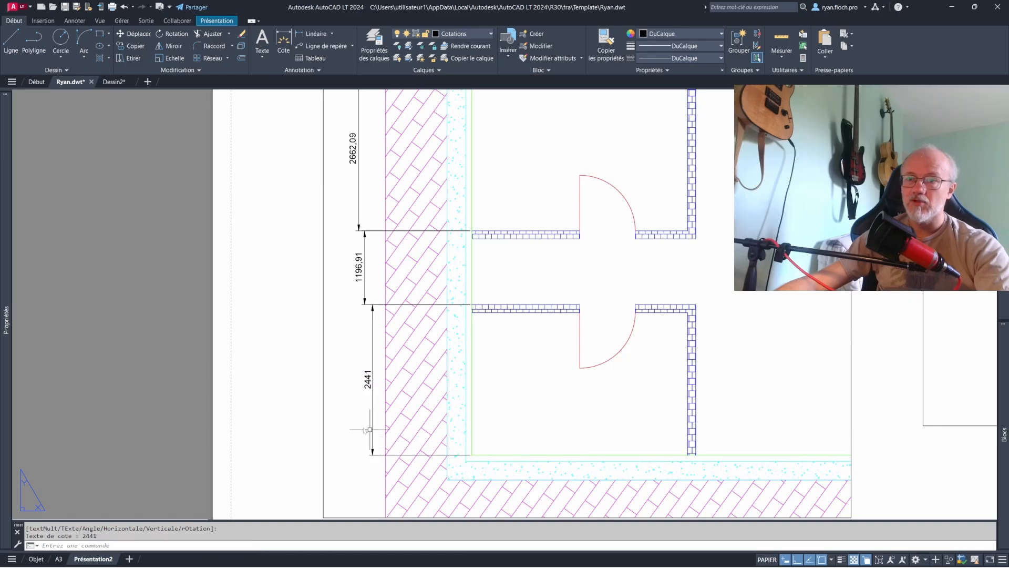
{"action": "key", "text": "Escape"}
- Dimension the blue valve symbol in the detail viewport, with its width below and its height to the left
{"action": "scroll", "coordinate": [348, 416], "scroll_direction": "down", "scroll_amount": 4}
{"action": "scroll", "coordinate": [649, 326], "scroll_direction": "up", "scroll_amount": 3}
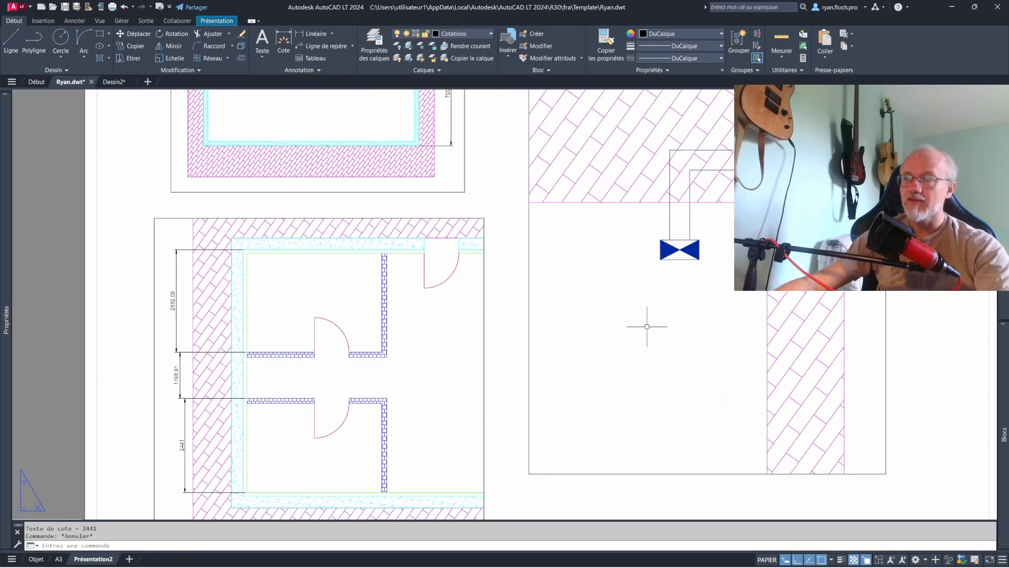
{"action": "key", "text": "space"}
{"action": "left_click", "coordinate": [615, 282]}
{"action": "left_click", "coordinate": [655, 282]}
{"action": "left_click", "coordinate": [634, 311]}
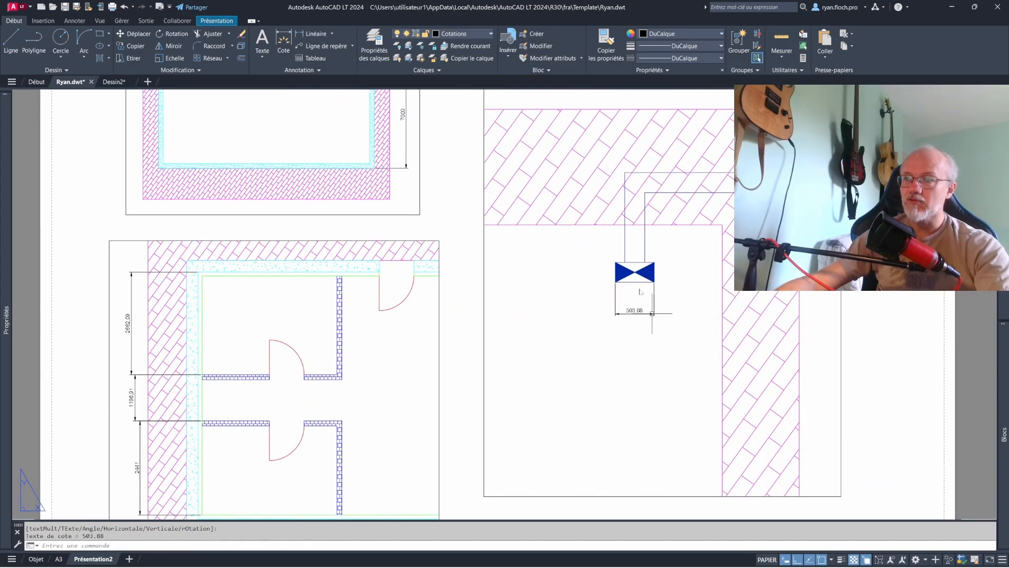
{"action": "key", "text": "space"}
{"action": "left_click", "coordinate": [615, 262]}
{"action": "left_click", "coordinate": [581, 272]}
- Dimension the valve symbol's vertical distance to the hatched edge above and its horizontal distance to the hatched edge on the right
{"action": "key", "text": "space"}
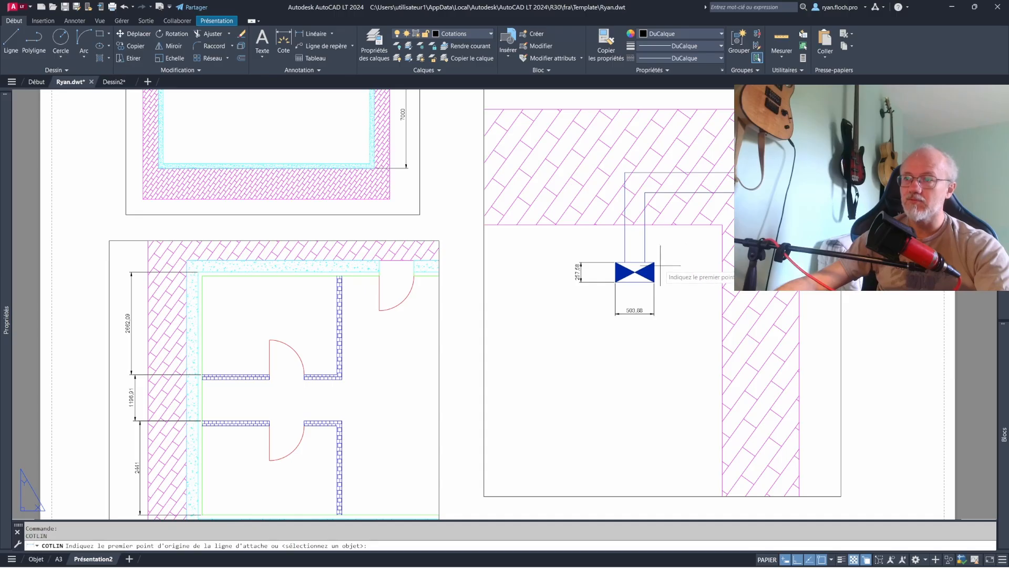
{"action": "left_click", "coordinate": [655, 263]}
{"action": "left_click", "coordinate": [656, 225]}
{"action": "left_click", "coordinate": [677, 245]}
{"action": "key", "text": "space"}
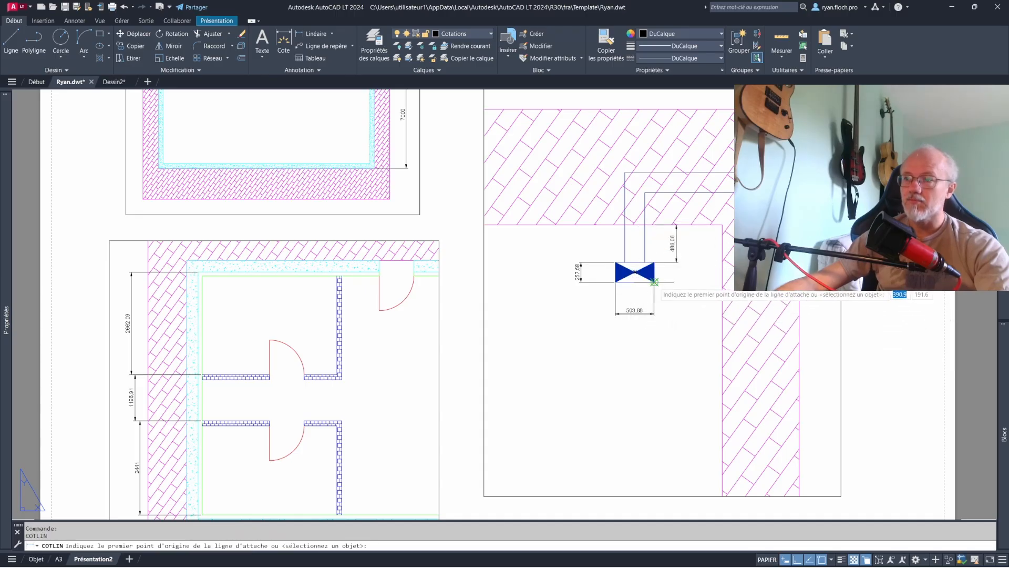
{"action": "left_click", "coordinate": [654, 283]}
{"action": "left_click", "coordinate": [723, 286]}
{"action": "left_click", "coordinate": [690, 315]}
{"action": "key", "text": "Escape"}
- Modify the ISO-25 dimension style so the primary units' linear precision is 0, and close the dimension style manager
{"action": "scroll", "coordinate": [643, 316], "scroll_direction": "down", "scroll_amount": 4}
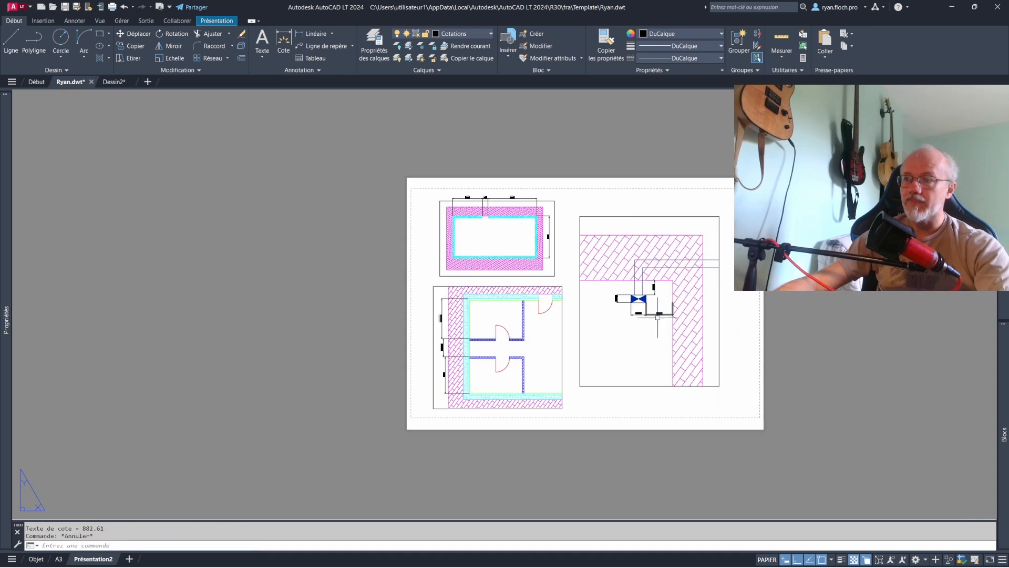
{"action": "key", "text": "Escape"}
{"action": "scroll", "coordinate": [651, 295], "scroll_direction": "up", "scroll_amount": 4}
{"action": "scroll", "coordinate": [566, 309], "scroll_direction": "down", "scroll_amount": 2}
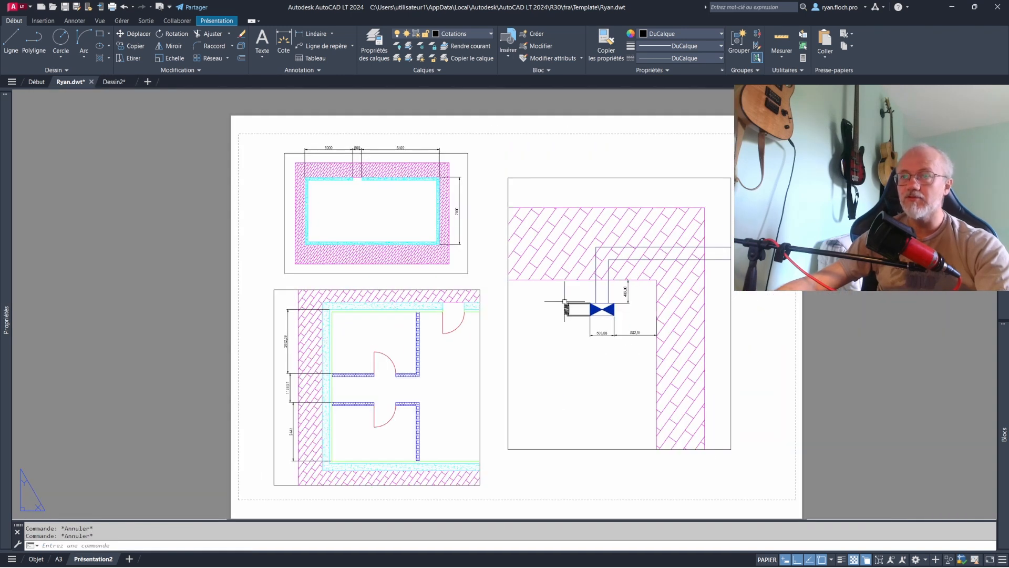
{"action": "left_click", "coordinate": [300, 70]}
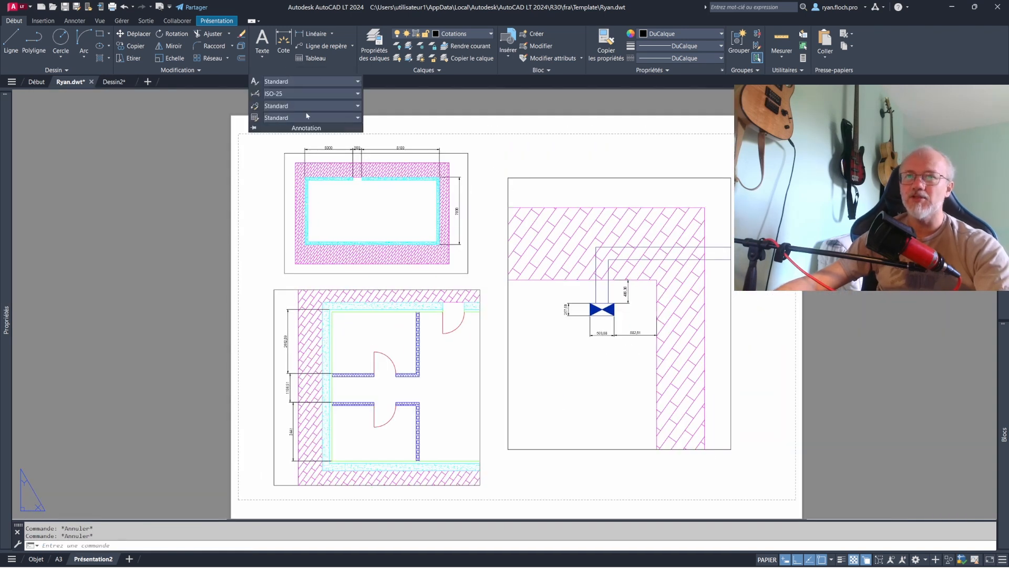
{"action": "left_click", "coordinate": [292, 95]}
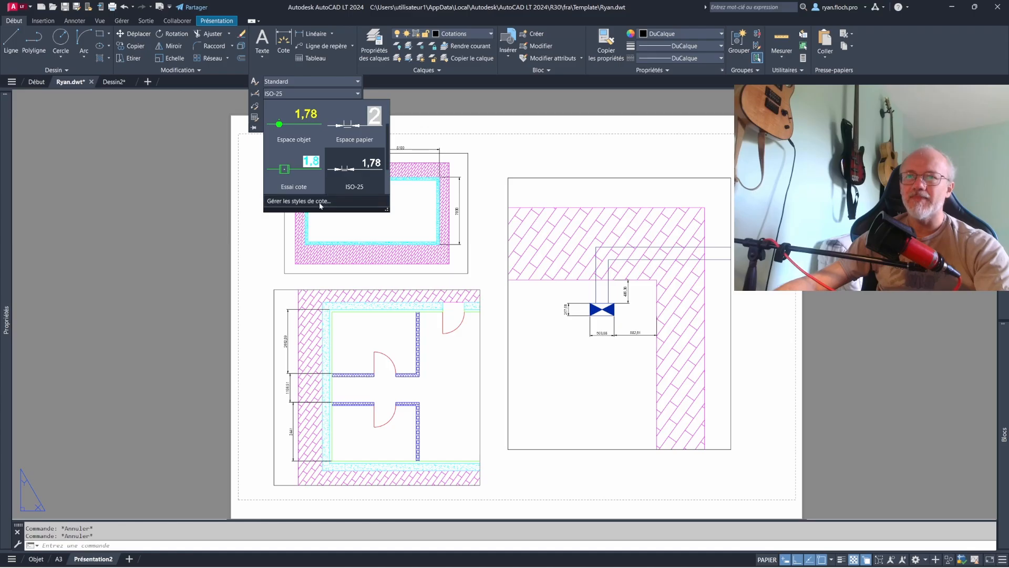
{"action": "left_click", "coordinate": [320, 202]}
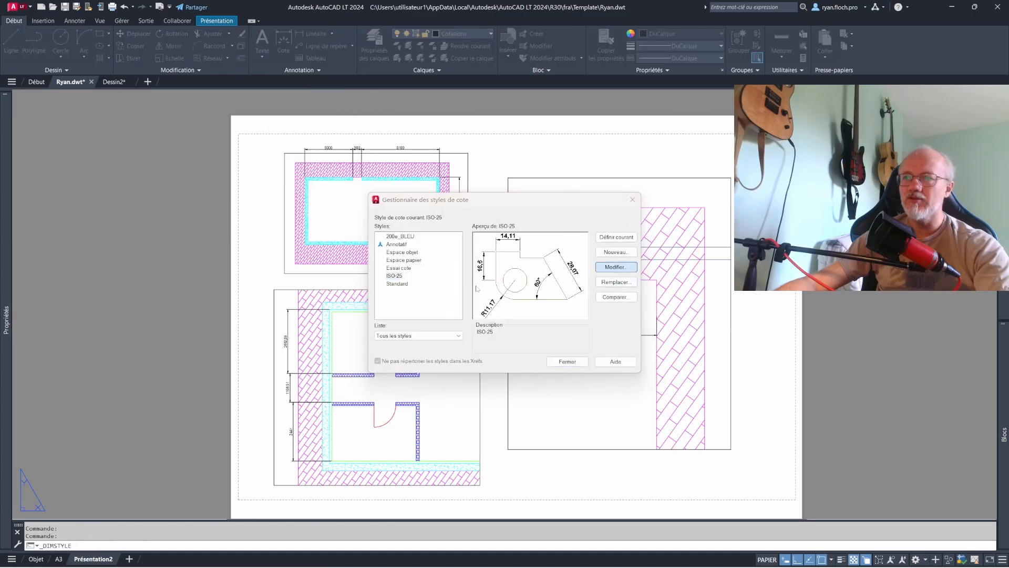
{"action": "left_click", "coordinate": [615, 267]}
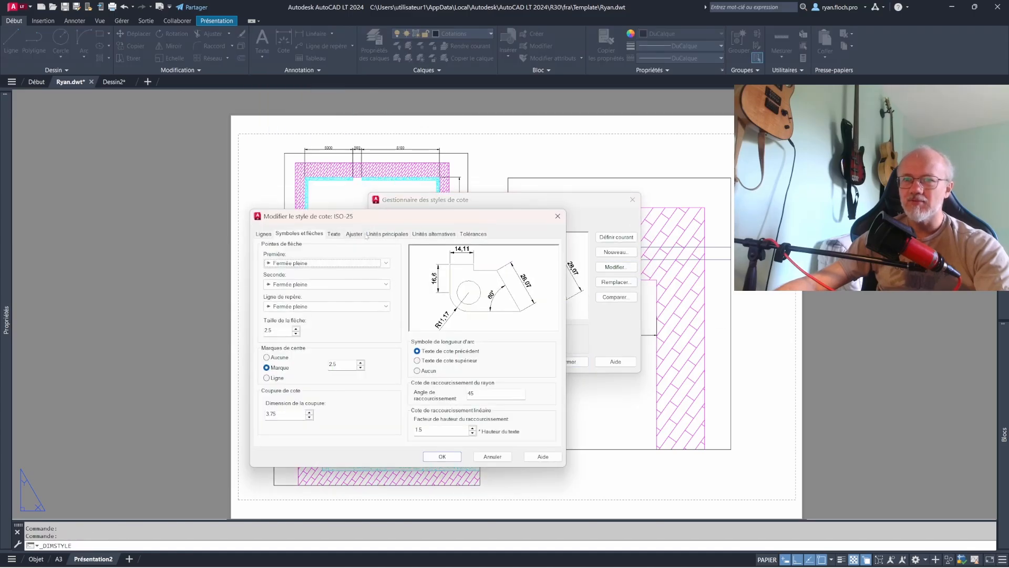
{"action": "left_click", "coordinate": [387, 234]}
{"action": "left_click", "coordinate": [363, 267]}
{"action": "left_click", "coordinate": [342, 281]}
{"action": "left_click", "coordinate": [455, 457]}
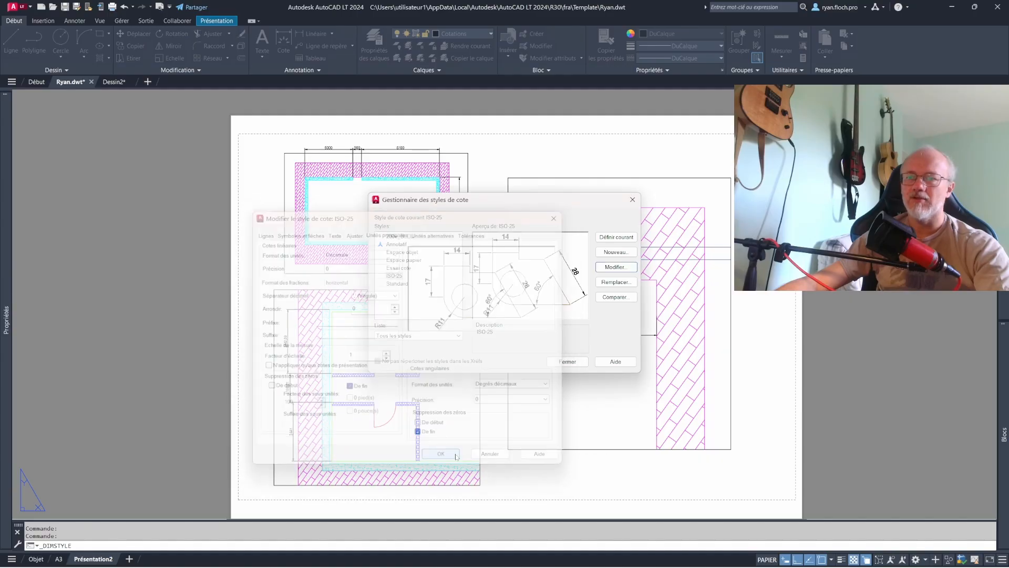
{"action": "left_click", "coordinate": [559, 361]}
{"action": "scroll", "coordinate": [638, 335], "scroll_direction": "up", "scroll_amount": 8}
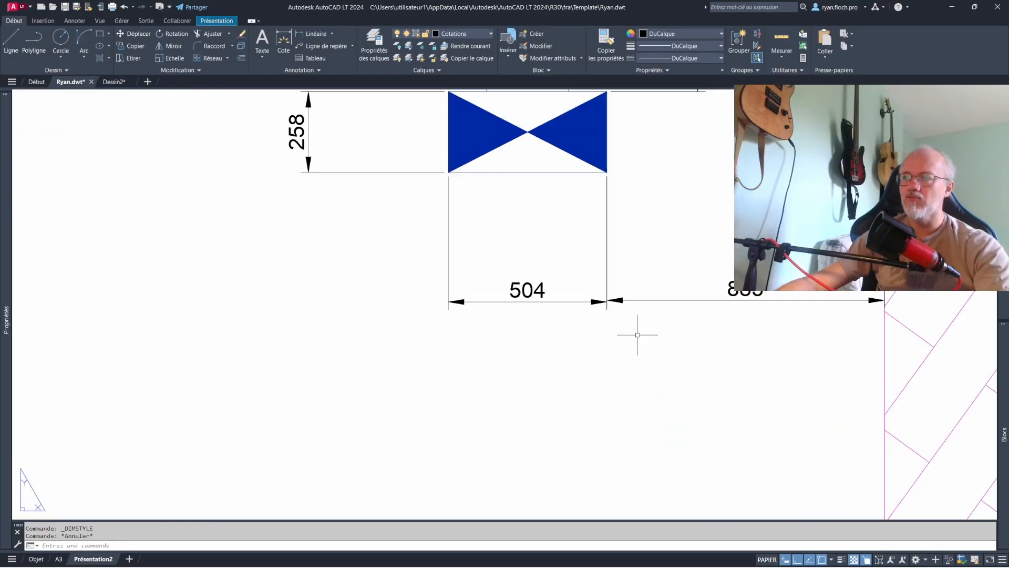
{"action": "scroll", "coordinate": [638, 335], "scroll_direction": "down", "scroll_amount": 8}
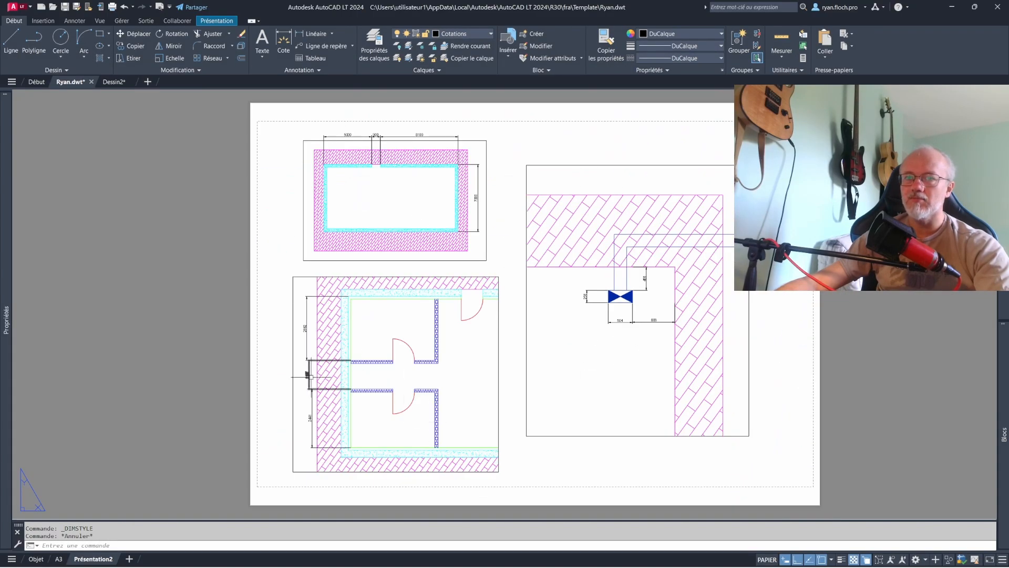
- Move the dimension between the two partitions in line with the upper vertical dimension on the partial plan
{"action": "scroll", "coordinate": [309, 374], "scroll_direction": "up", "scroll_amount": 4}
{"action": "left_click", "coordinate": [318, 361]}
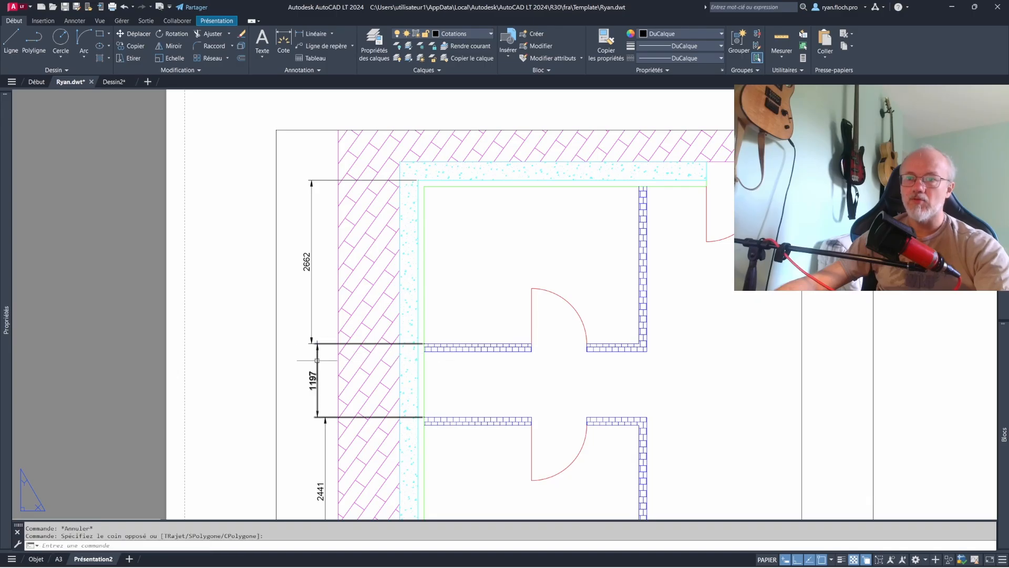
{"action": "left_click", "coordinate": [312, 380]}
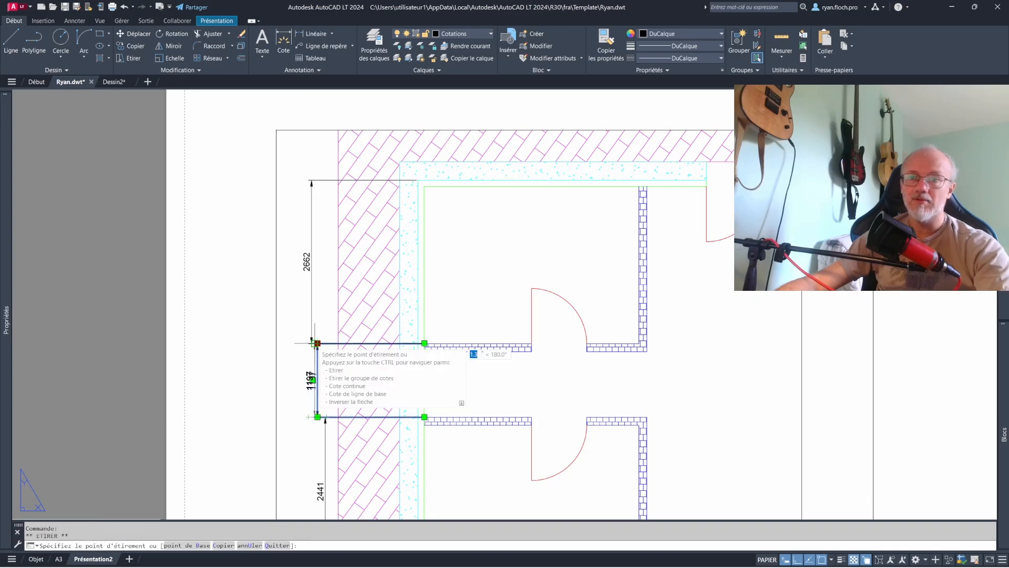
{"action": "left_click", "coordinate": [307, 380]}
{"action": "key", "text": "Escape"}
{"action": "left_click", "coordinate": [301, 71]}
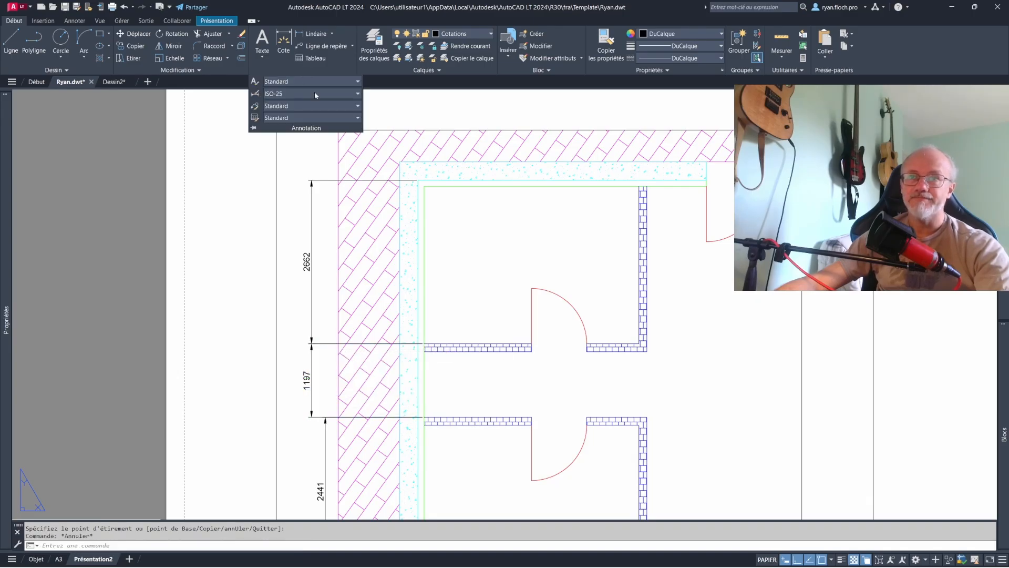
{"action": "key", "text": "Escape"}
- Move the lower vertical dimension on the partial plan in line with the dimensions above it
{"action": "scroll", "coordinate": [406, 315], "scroll_direction": "down", "scroll_amount": 2}
{"action": "middle_click_drag", "start_coordinate": [407, 315], "coordinate": [396, 274]}
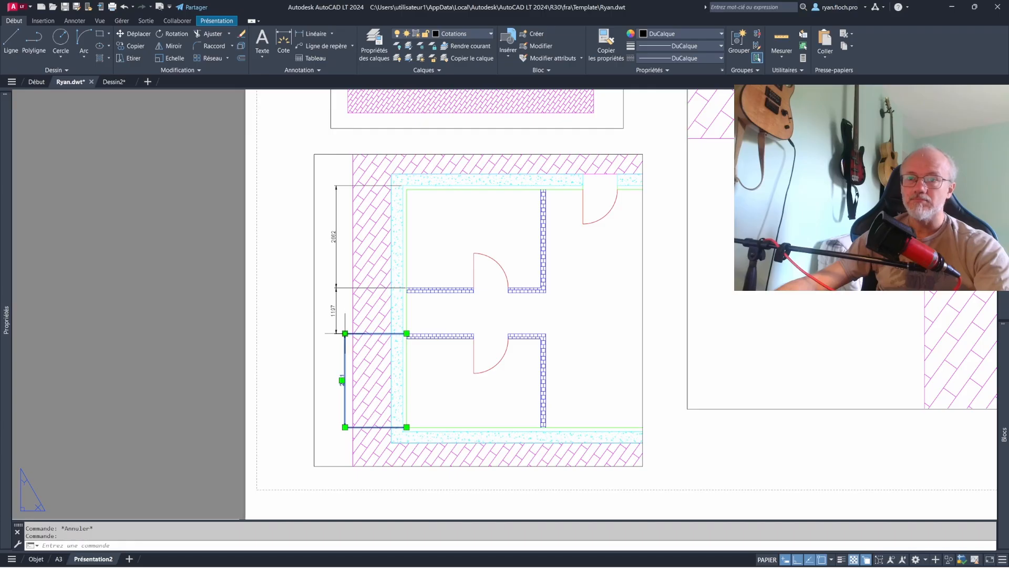
{"action": "left_click", "coordinate": [345, 334]}
{"action": "key", "text": "Escape"}
{"action": "scroll", "coordinate": [400, 304], "scroll_direction": "down", "scroll_amount": 3}
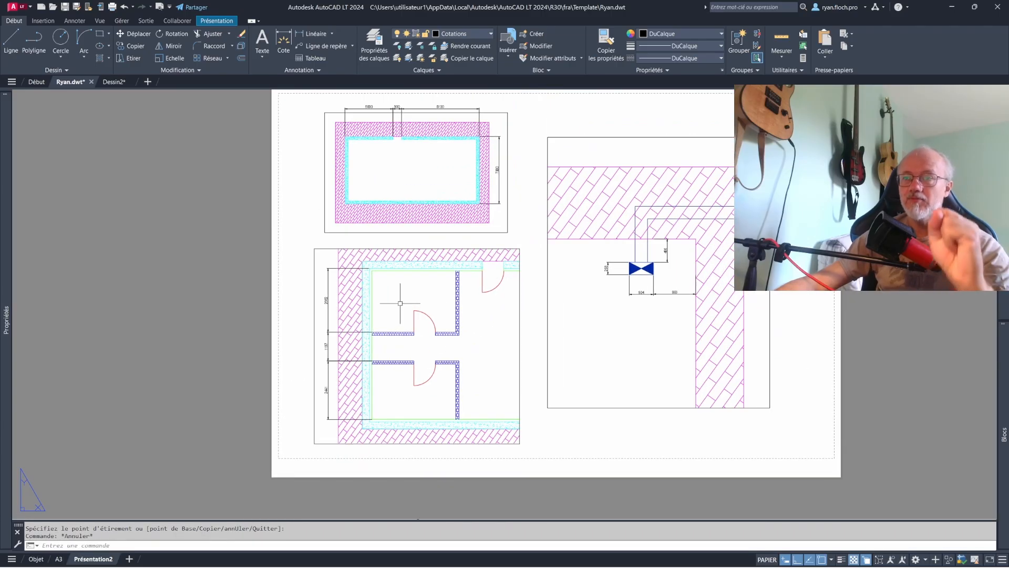
- In the overall-plan viewport, move the UCS origin to the wall's upper-left outer corner and return to paper space
{"action": "left_click", "coordinate": [331, 33]}
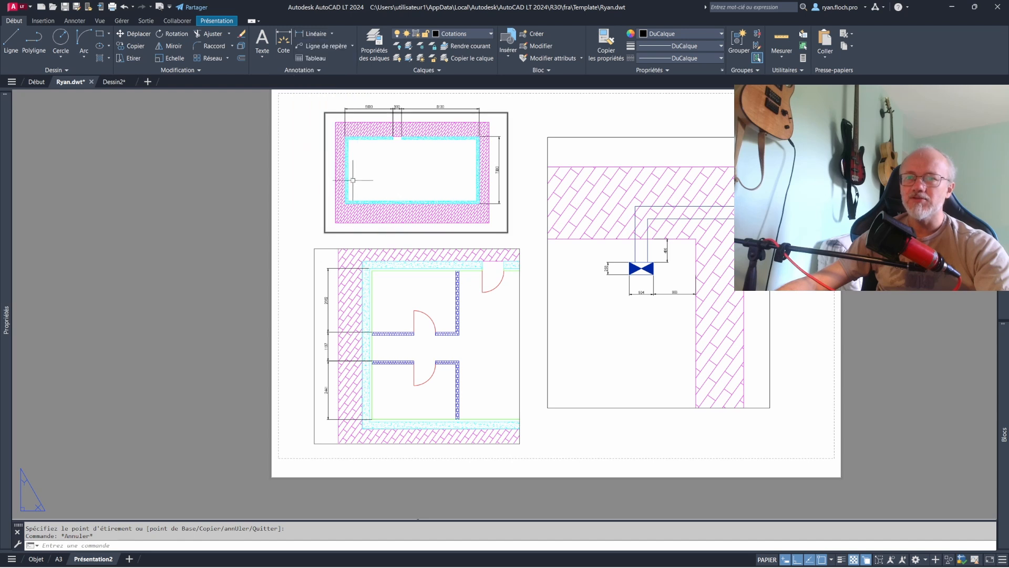
{"action": "middle_click_drag", "start_coordinate": [402, 194], "coordinate": [399, 226]}
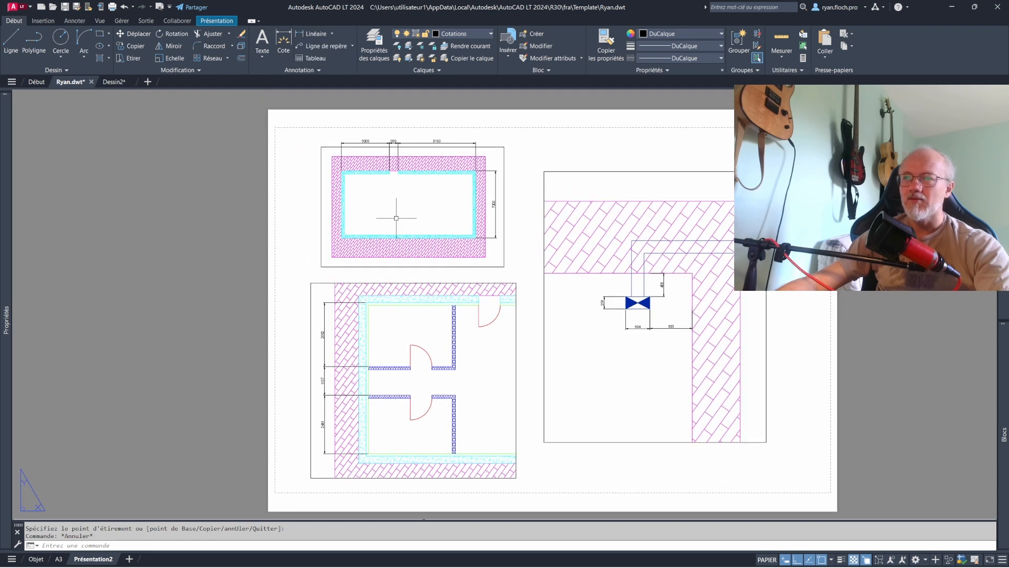
{"action": "scroll", "coordinate": [360, 184], "scroll_direction": "up", "scroll_amount": 2}
{"action": "middle_click_drag", "start_coordinate": [360, 182], "coordinate": [358, 210]}
{"action": "double_click", "coordinate": [368, 232]}
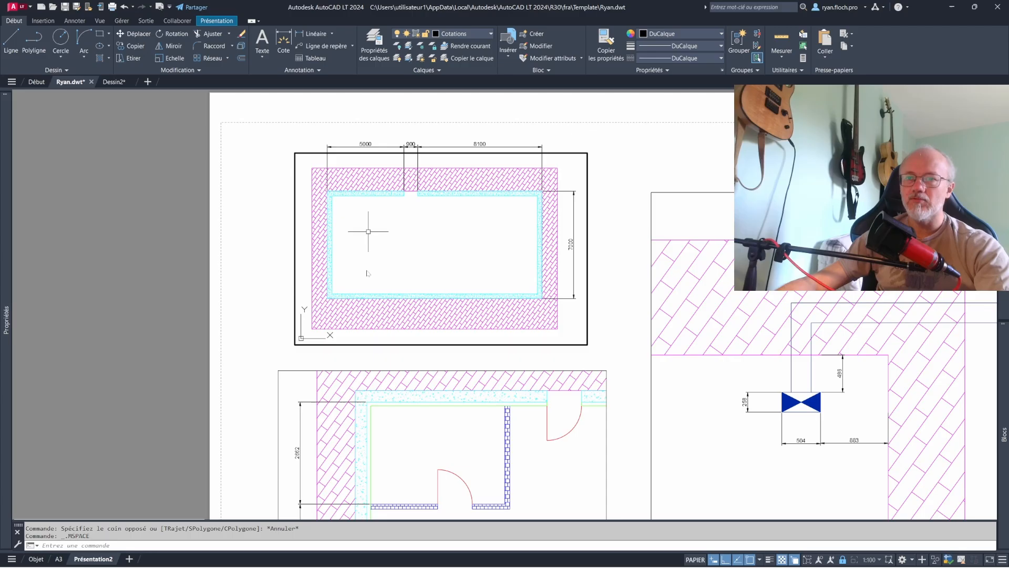
{"action": "left_click", "coordinate": [300, 338]}
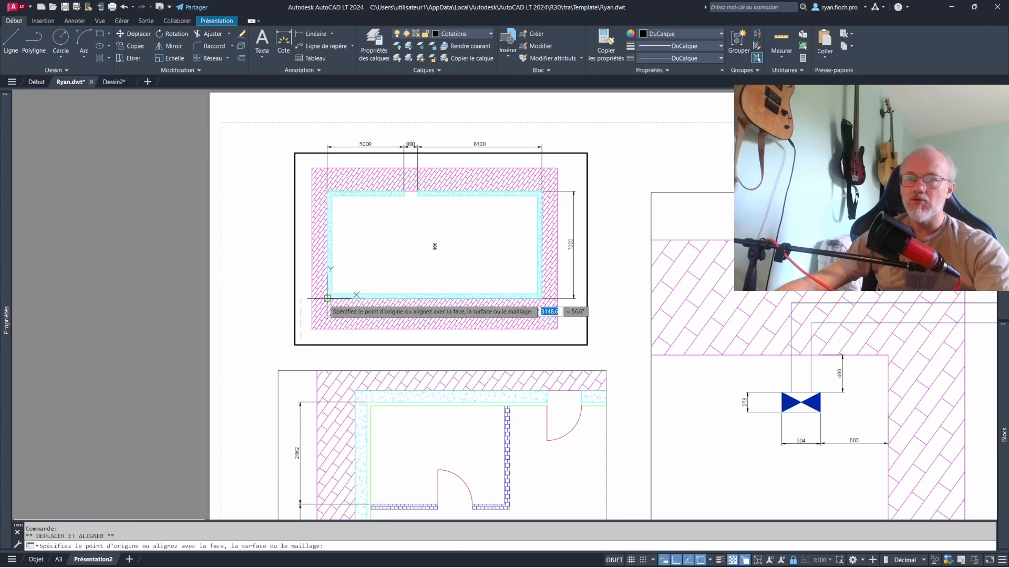
{"action": "left_click", "coordinate": [327, 191]}
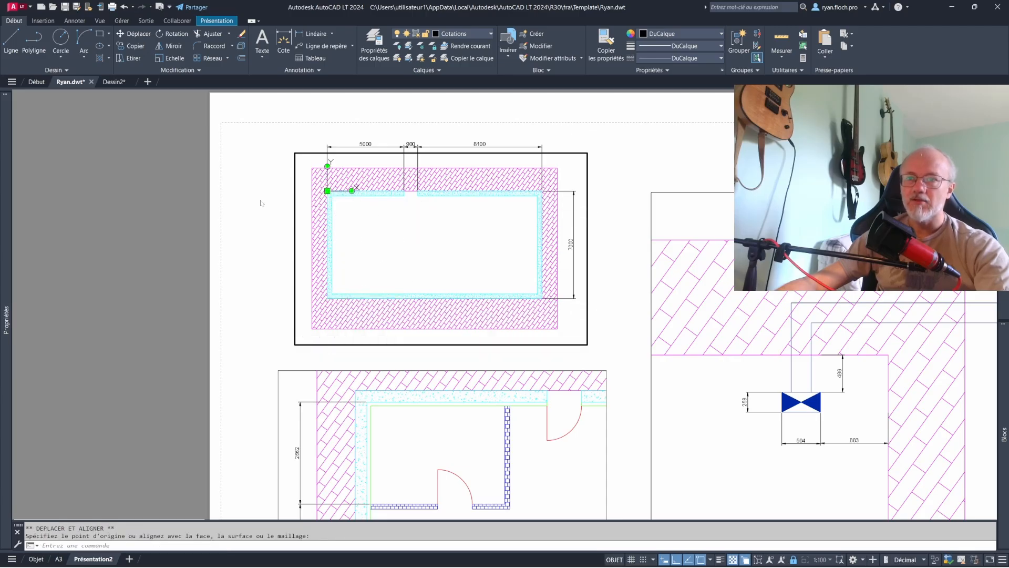
{"action": "double_click", "coordinate": [249, 199]}
{"action": "left_click", "coordinate": [331, 33]}
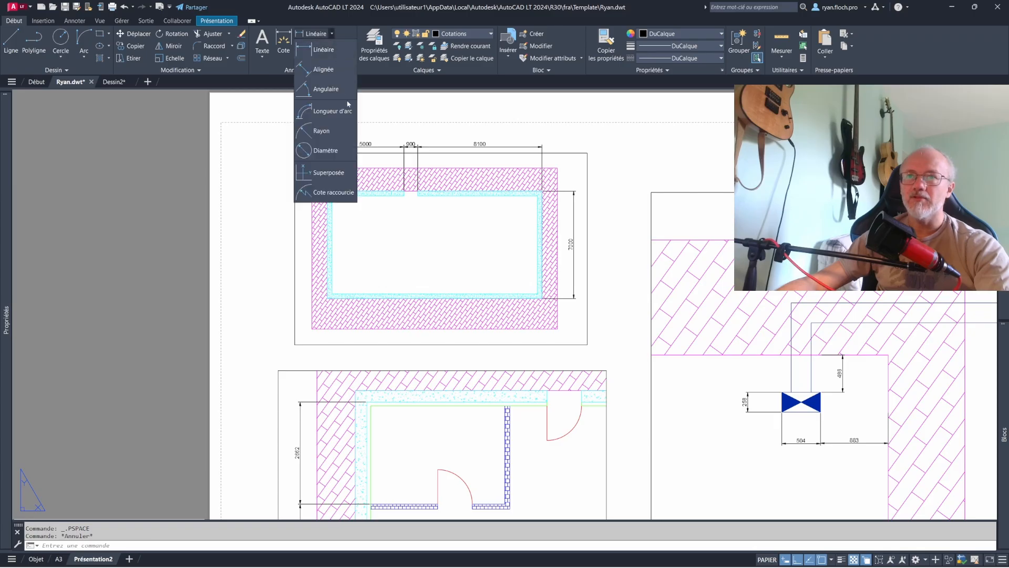
{"action": "left_click", "coordinate": [329, 173]}
{"action": "scroll", "coordinate": [327, 195], "scroll_direction": "up", "scroll_amount": 2}
{"action": "left_click", "coordinate": [327, 198]}
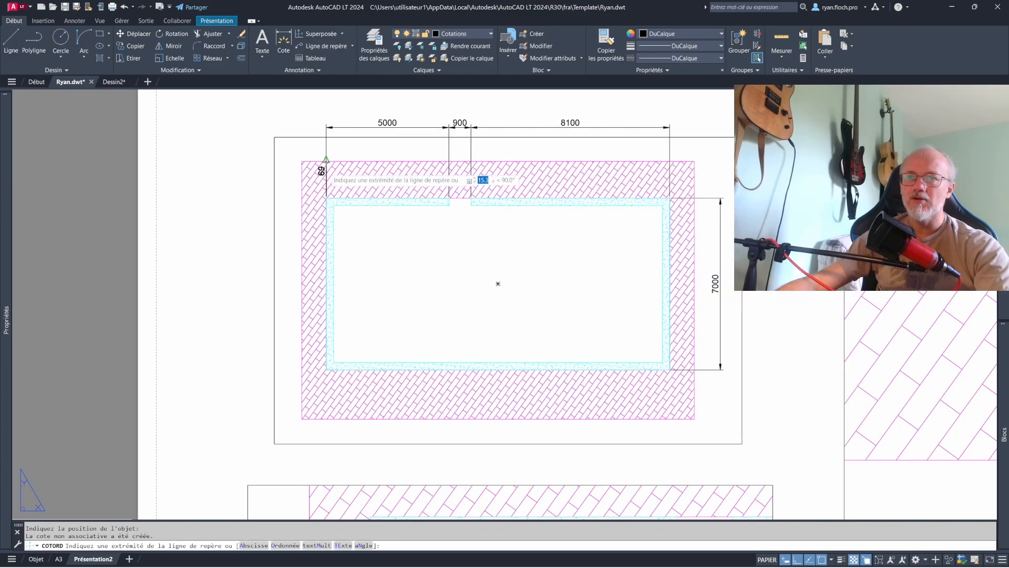
{"action": "middle_click_drag", "start_coordinate": [326, 115], "coordinate": [322, 181]}
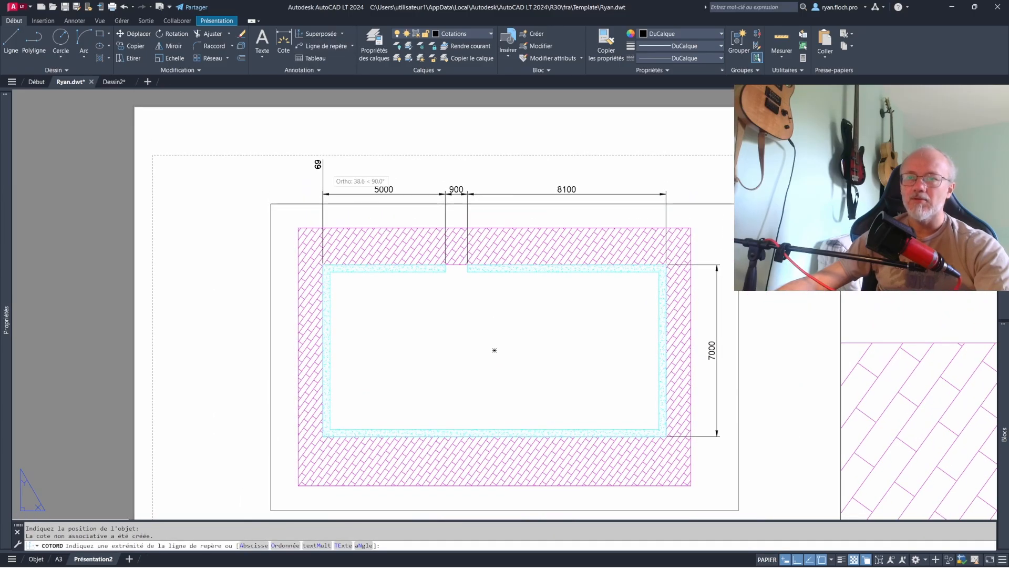
{"action": "scroll", "coordinate": [327, 195], "scroll_direction": "up", "scroll_amount": 5}
{"action": "scroll", "coordinate": [325, 255], "scroll_direction": "down", "scroll_amount": 5}
{"action": "key", "text": "Escape"}
{"action": "key", "text": "Escape"}
- Add an ordinate dimension at the wall's lower-left outer corner on the overall plan, placing its text below the hatched area
{"action": "middle_click_drag", "start_coordinate": [354, 337], "coordinate": [383, 250]}
{"action": "left_click", "coordinate": [313, 34]}
{"action": "left_click", "coordinate": [347, 403]}
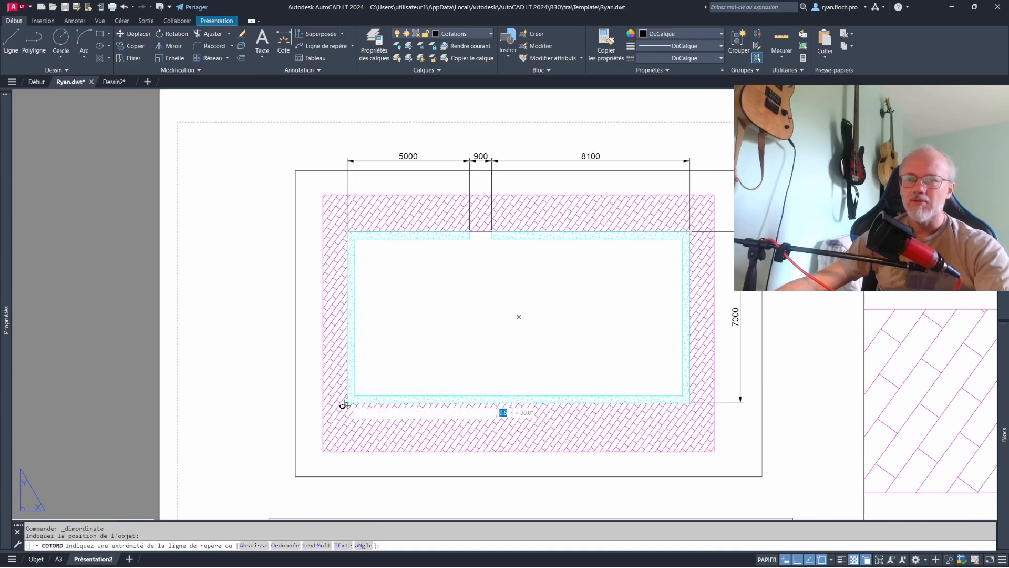
{"action": "middle_click_drag", "start_coordinate": [347, 468], "coordinate": [355, 410]}
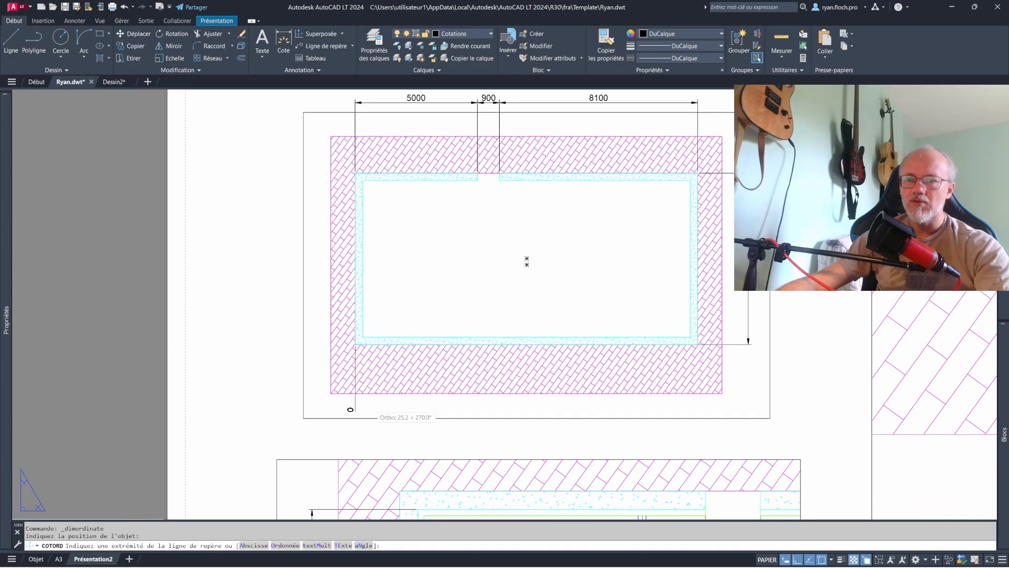
{"action": "left_click", "coordinate": [373, 407]}
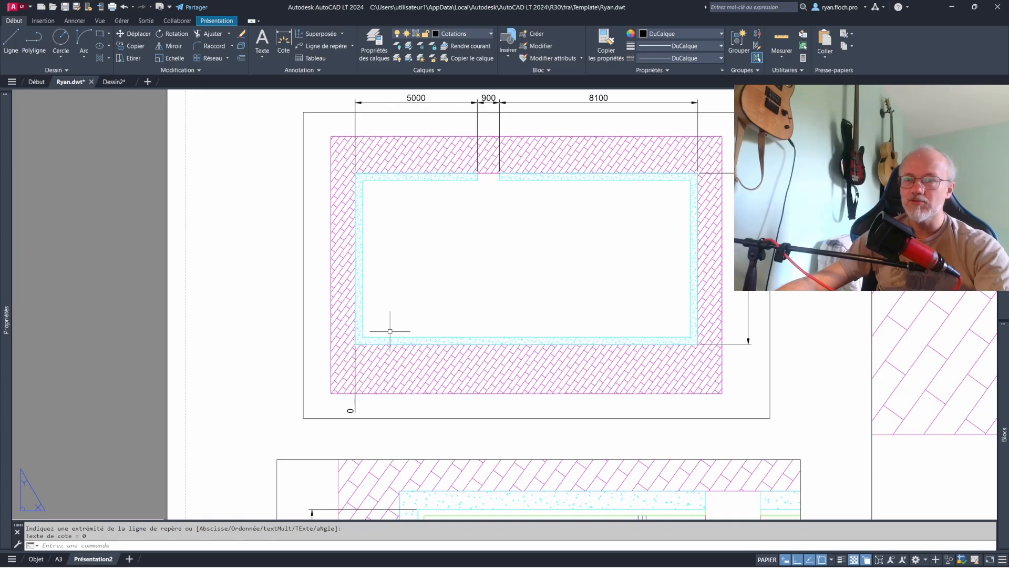
- Add ordinate dimensions at both sides of the doorway opening, placing their text inside the room
{"action": "key", "text": "Return"}
{"action": "left_click", "coordinate": [477, 174]}
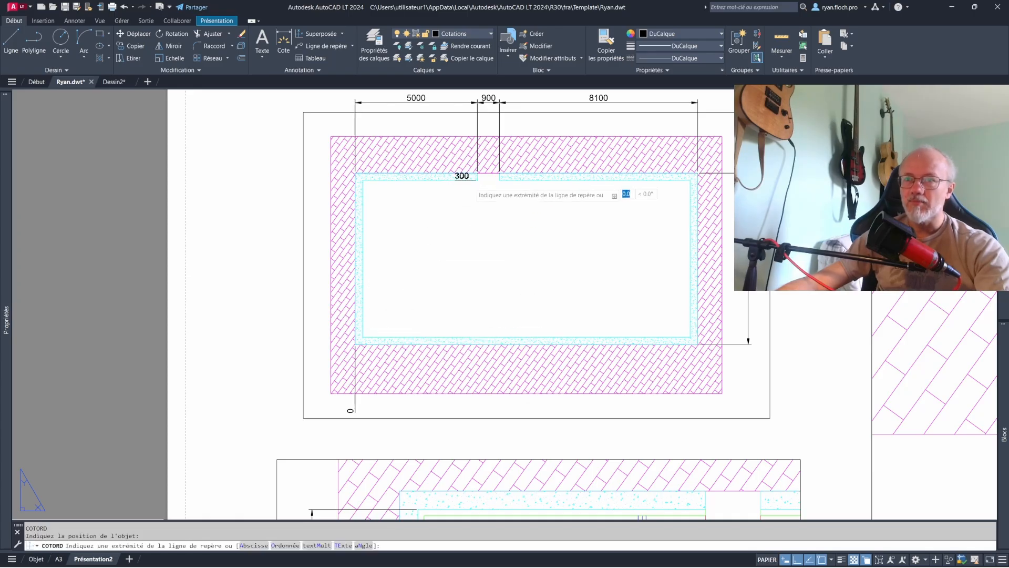
{"action": "left_click", "coordinate": [474, 239]}
{"action": "key", "text": "Return"}
{"action": "left_click", "coordinate": [499, 174]}
{"action": "left_click", "coordinate": [495, 242]}
- Add vertical-leader ordinate dimensions at the inner and outer faces of the overall plan's right wall
{"action": "key", "text": "Return"}
{"action": "left_click", "coordinate": [691, 180]}
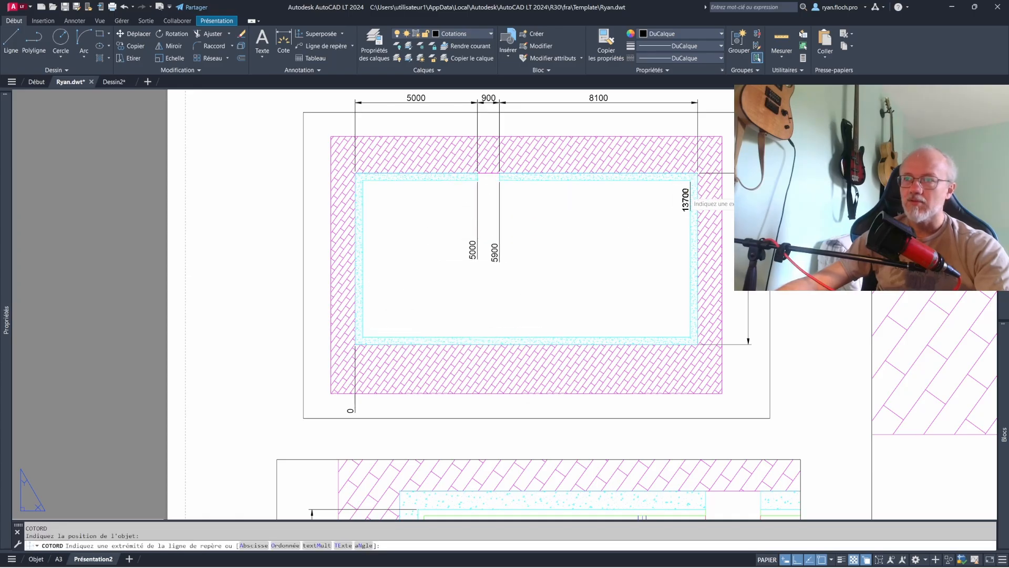
{"action": "left_click", "coordinate": [690, 247]}
{"action": "key", "text": "Return"}
{"action": "left_click", "coordinate": [698, 174]}
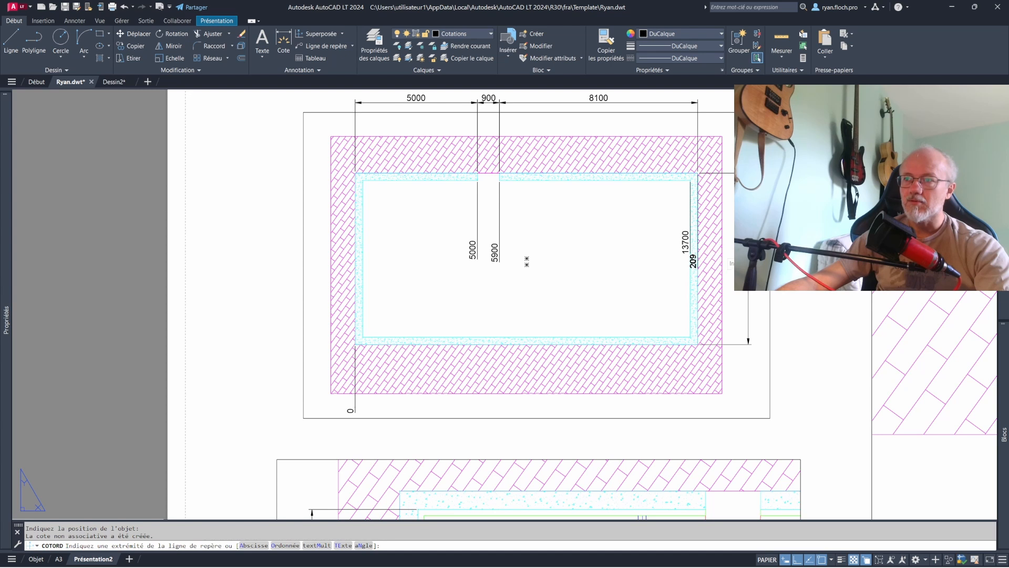
{"action": "key", "text": "Escape"}
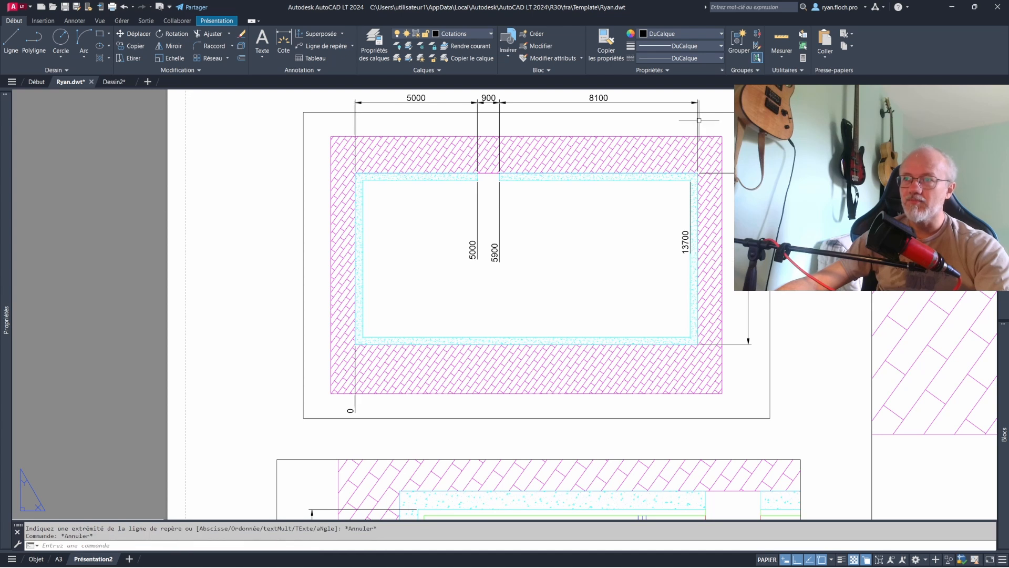
{"action": "key", "text": "Return"}
{"action": "left_click", "coordinate": [699, 241]}
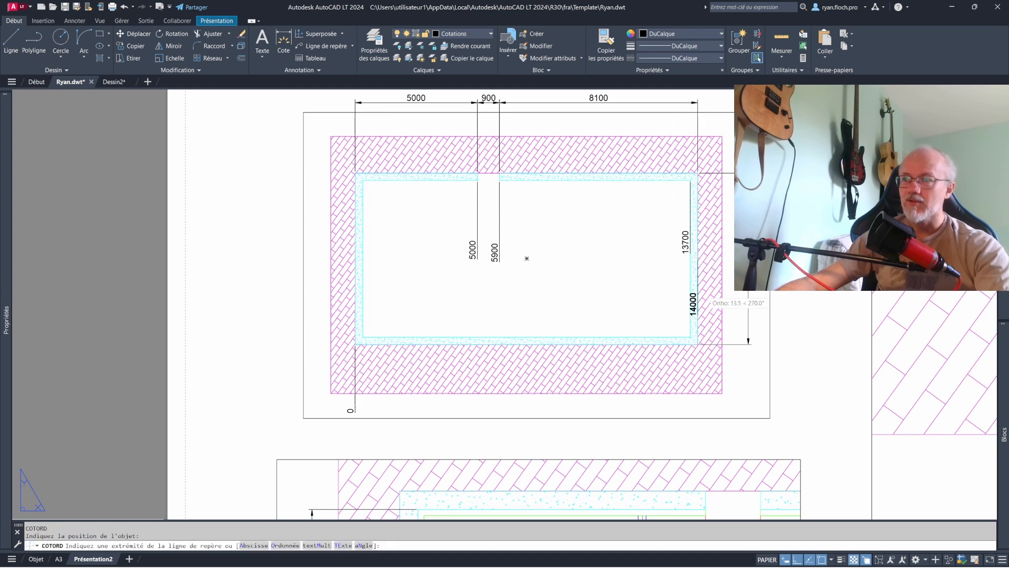
{"action": "key", "text": "Escape"}
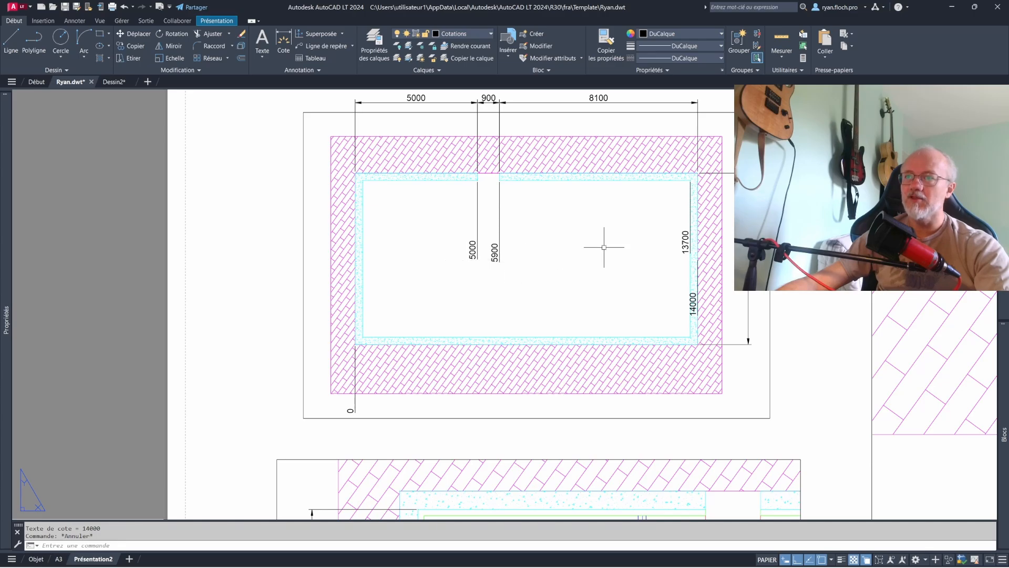
- Activate the three viewports one after another to examine each one's UCS origin, and return to paper space
{"action": "double_click", "coordinate": [380, 160]}
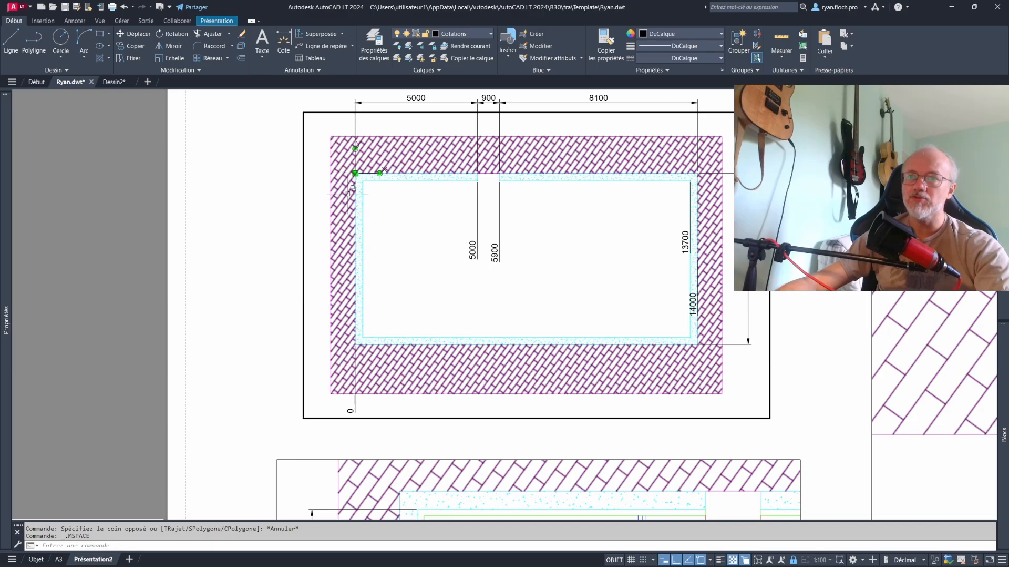
{"action": "double_click", "coordinate": [242, 273]}
{"action": "middle_click", "coordinate": [247, 269]}
{"action": "middle_click", "coordinate": [247, 268]}
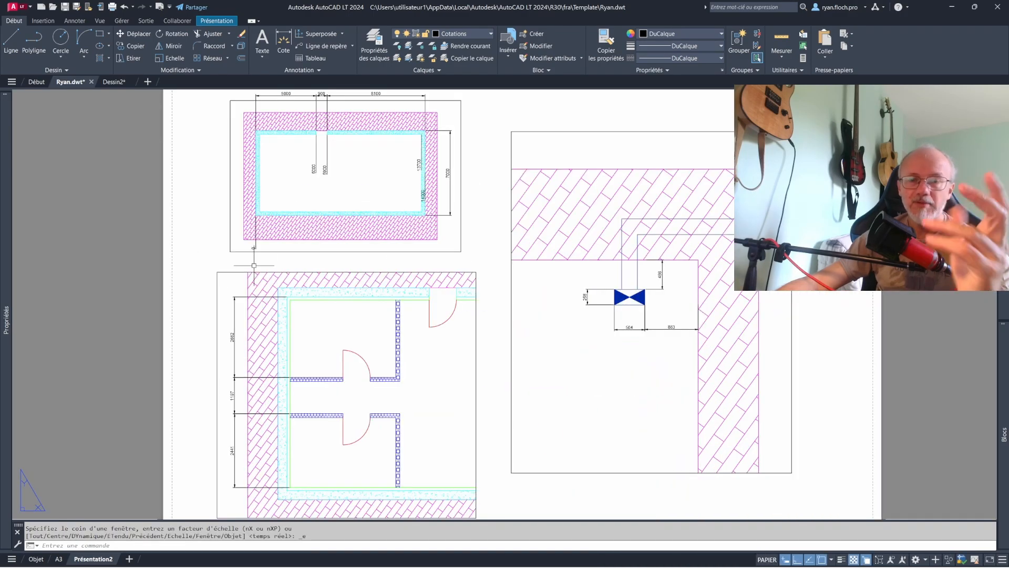
{"action": "middle_click_drag", "start_coordinate": [486, 310], "coordinate": [514, 265]}
{"action": "middle_click_drag", "start_coordinate": [523, 344], "coordinate": [497, 364]}
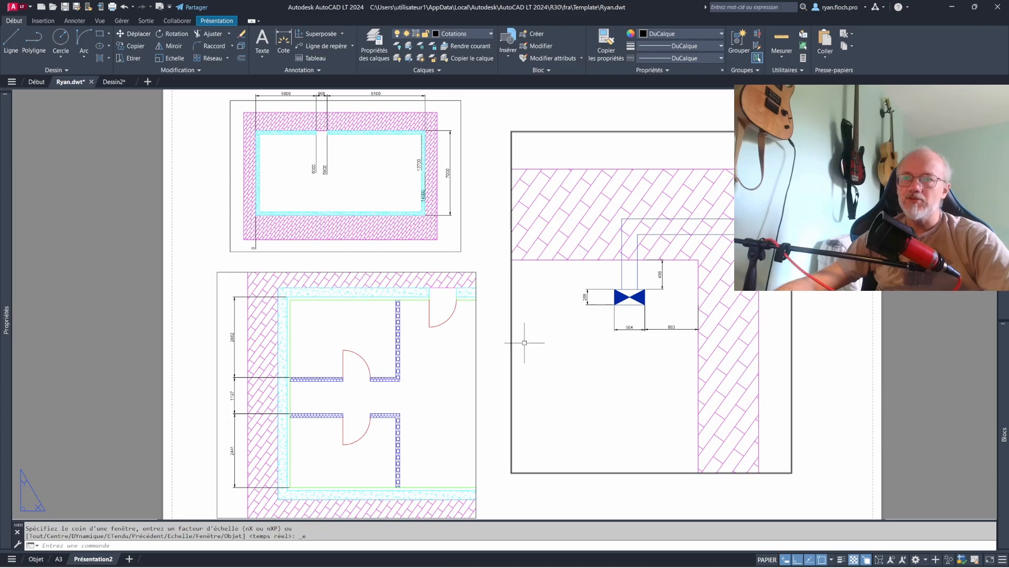
{"action": "double_click", "coordinate": [431, 353]}
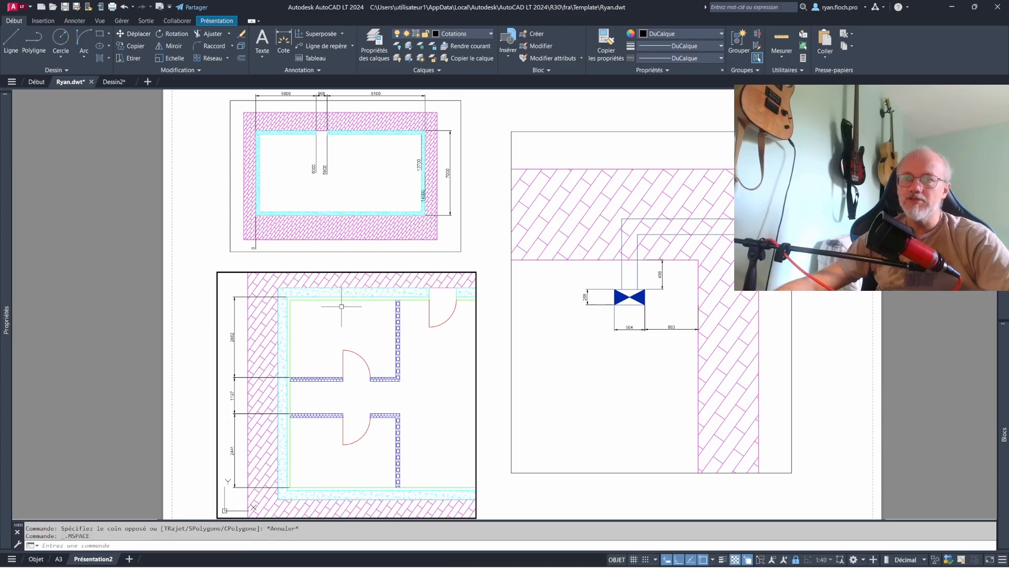
{"action": "left_click", "coordinate": [444, 244]}
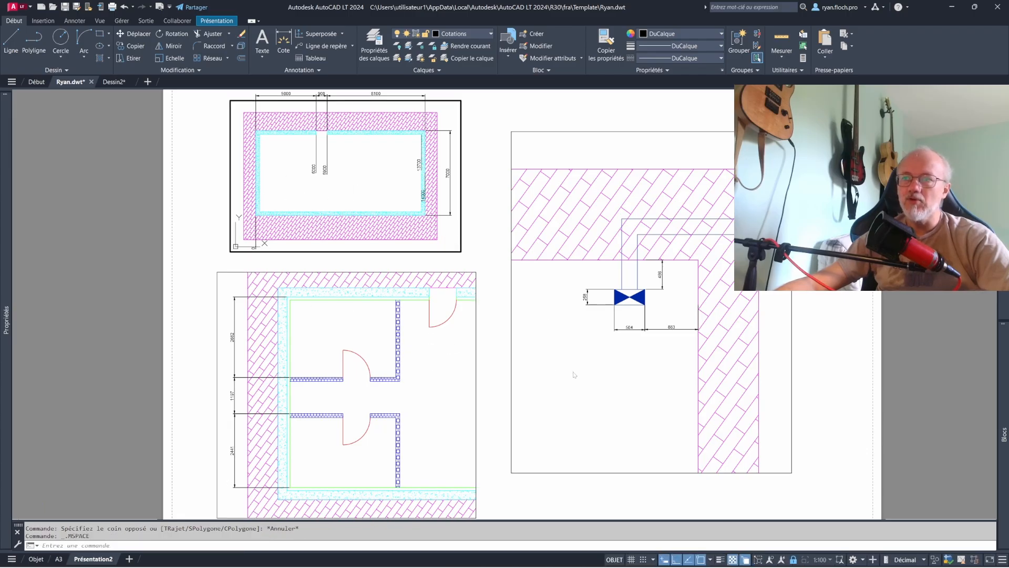
{"action": "left_click", "coordinate": [590, 374]}
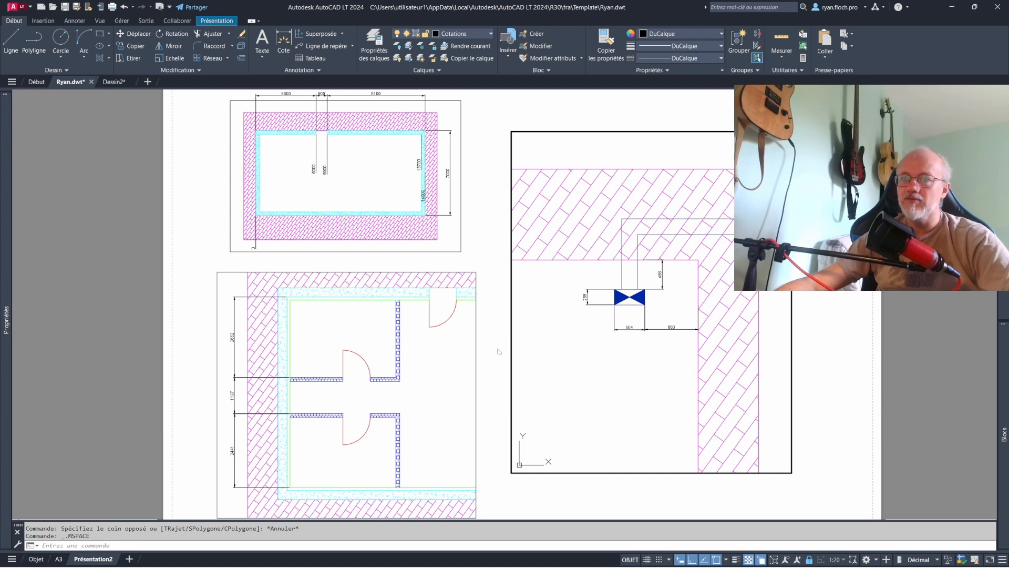
{"action": "double_click", "coordinate": [481, 345]}
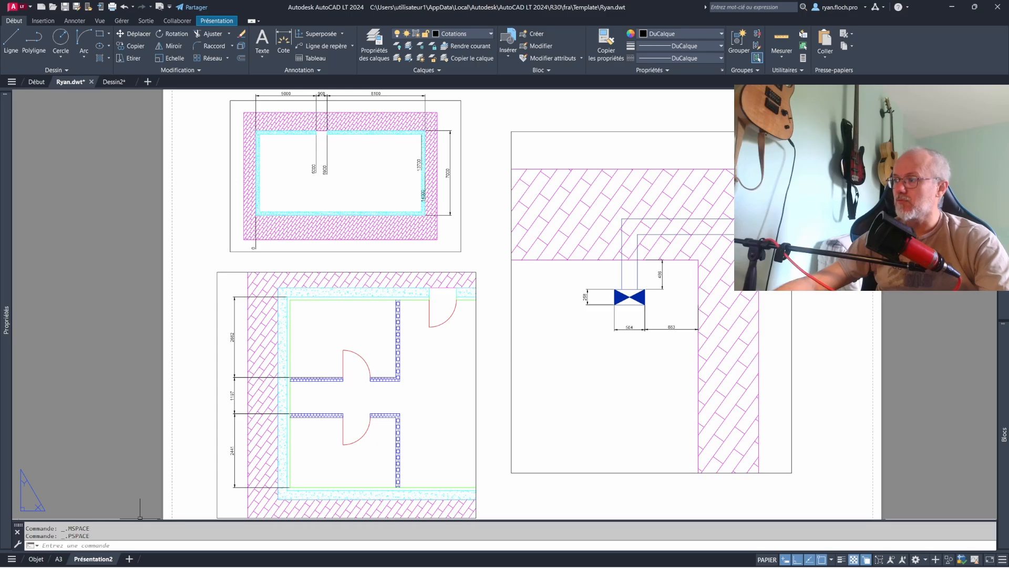
- In model space, copy the whole house plan without its title to the right of the original
{"action": "left_click", "coordinate": [37, 560]}
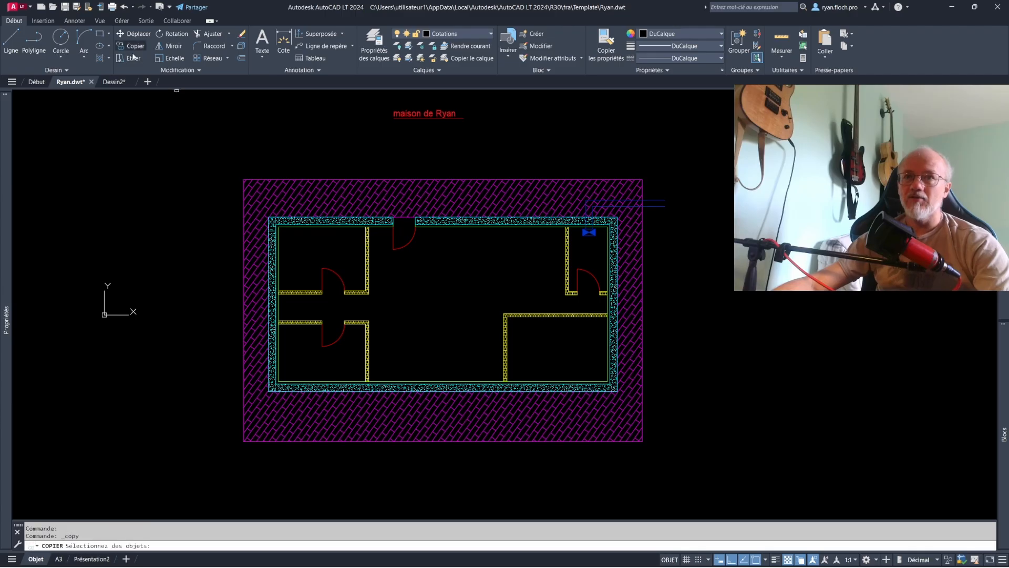
{"action": "left_click", "coordinate": [232, 177]}
{"action": "left_click", "coordinate": [665, 443]}
{"action": "right_click", "coordinate": [695, 418]}
{"action": "left_click", "coordinate": [694, 420]}
{"action": "middle_click_drag", "start_coordinate": [668, 420], "coordinate": [467, 396]}
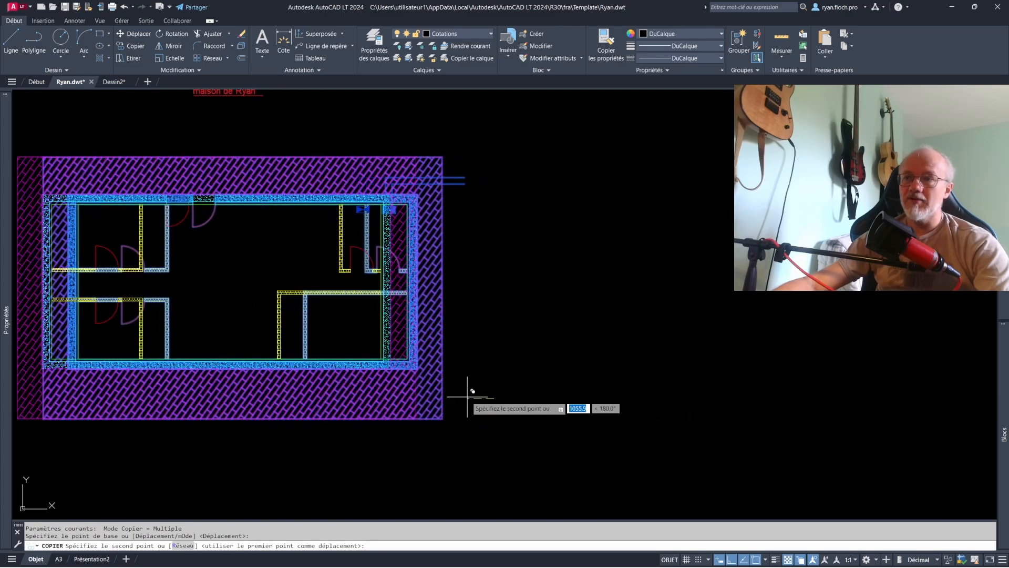
{"action": "middle_click_drag", "start_coordinate": [888, 388], "coordinate": [700, 395]}
{"action": "left_click", "coordinate": [878, 376]}
{"action": "key", "text": "Escape"}
{"action": "key", "text": "Escape"}
- Place the plan copy beside the original and erase its partitions, doors and inner lining, keeping only the outer walls and surround
{"action": "left_click", "coordinate": [766, 350]}
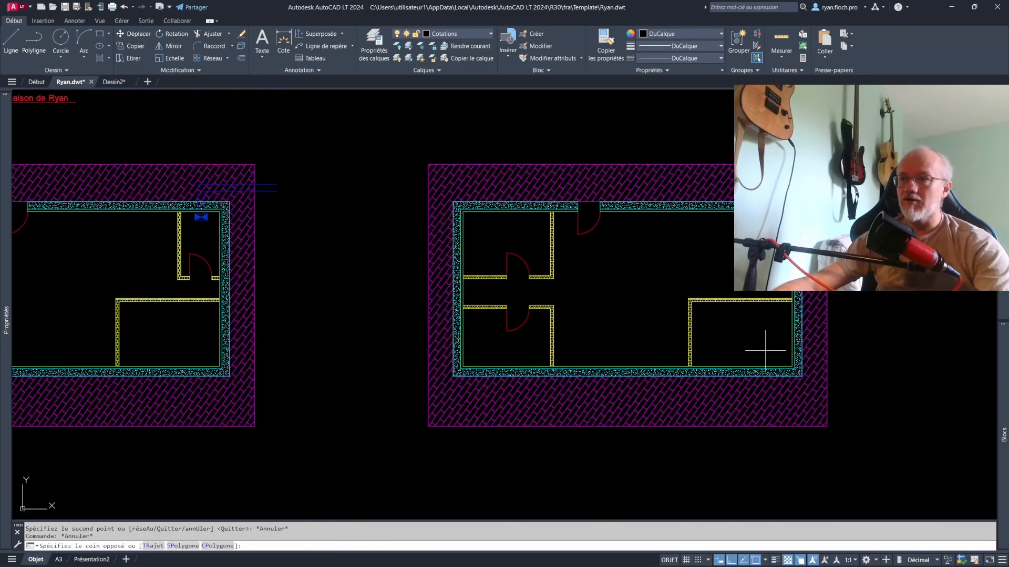
{"action": "left_click", "coordinate": [505, 232]}
{"action": "key", "text": "Delete"}
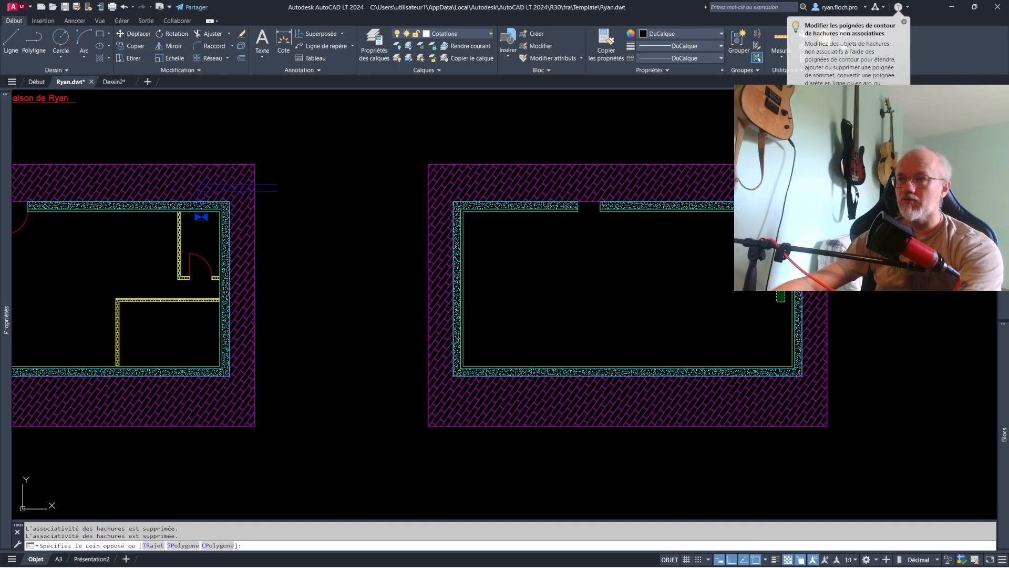
{"action": "left_click", "coordinate": [731, 253]}
{"action": "key", "text": "Delete"}
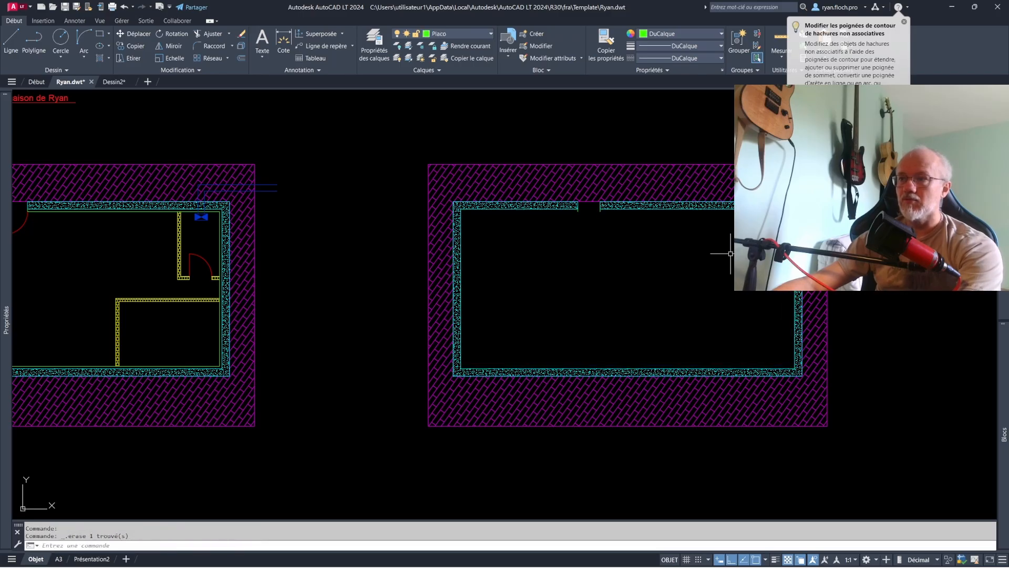
{"action": "left_click", "coordinate": [602, 216]}
{"action": "left_click", "coordinate": [571, 207]}
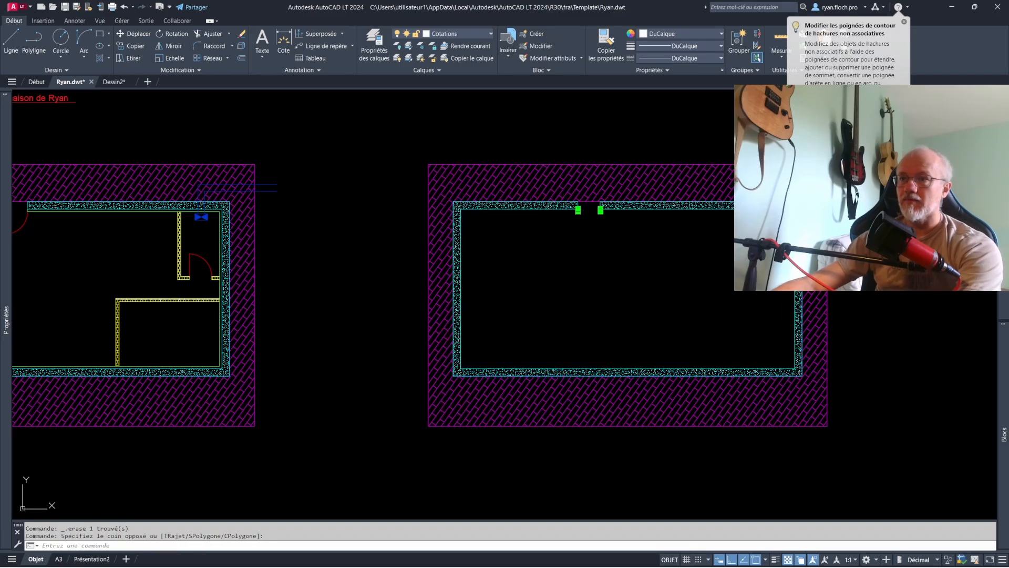
{"action": "key", "text": "Delete"}
{"action": "key", "text": "Escape"}
{"action": "scroll", "coordinate": [670, 300], "scroll_direction": "down", "scroll_amount": 3}
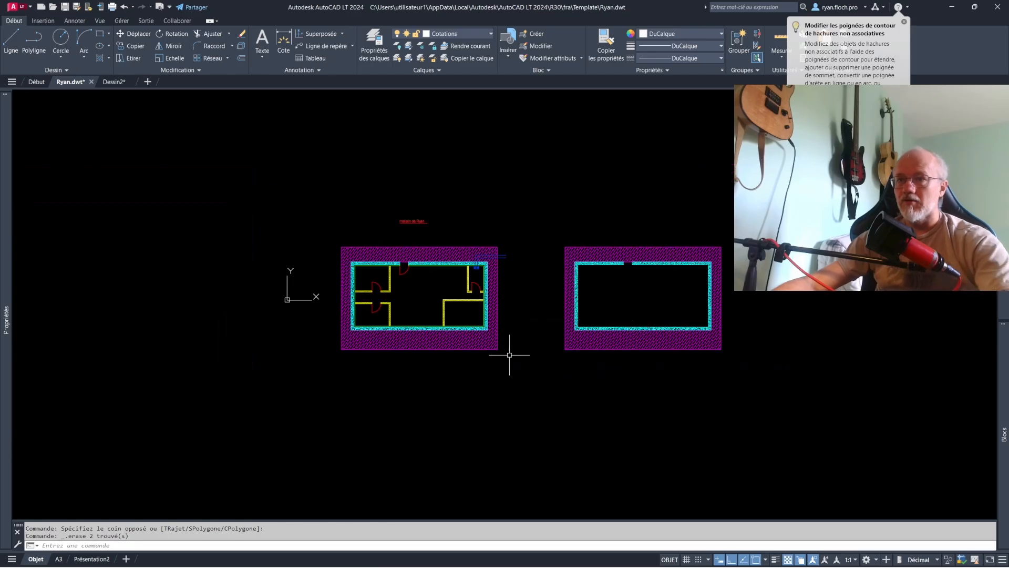
- Copy the complete original house plan without its title to the empty area directly below it
{"action": "left_click", "coordinate": [502, 371]}
{"action": "left_click", "coordinate": [294, 253]}
{"action": "left_click", "coordinate": [136, 46]}
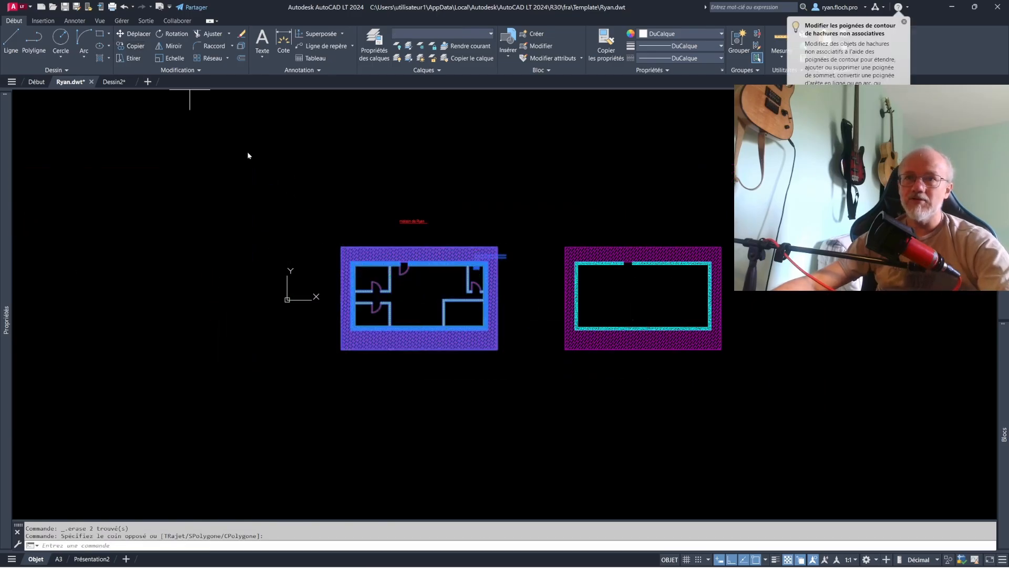
{"action": "left_click", "coordinate": [511, 179]}
{"action": "left_click", "coordinate": [536, 312]}
{"action": "key", "text": "Escape"}
{"action": "scroll", "coordinate": [447, 474], "scroll_direction": "up", "scroll_amount": 4}
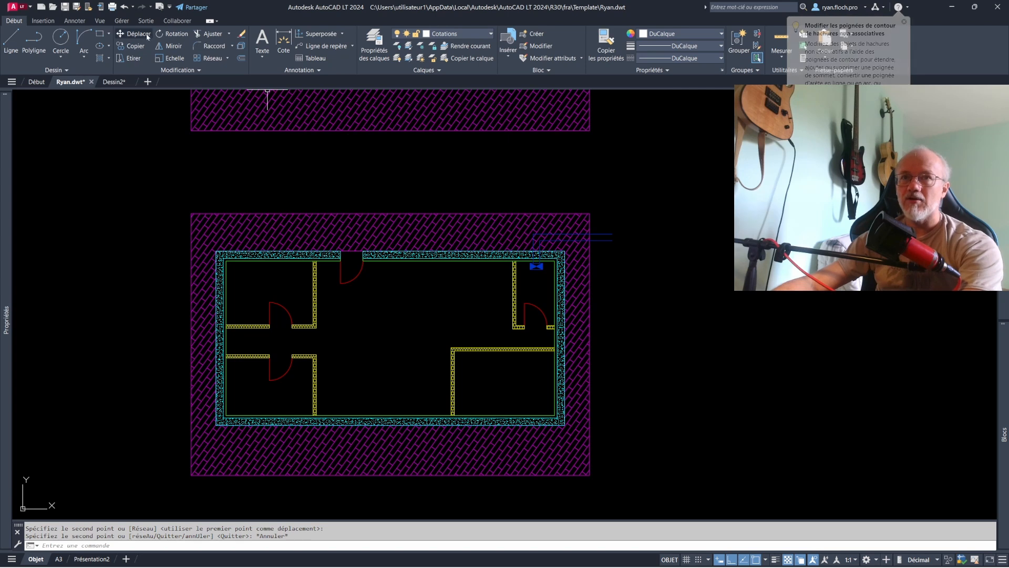
- Draw a rectangle framing the upper-right corner of the lower plan copy, including the blue plumbing lines
{"action": "left_click", "coordinate": [99, 33]}
{"action": "left_click", "coordinate": [475, 194]}
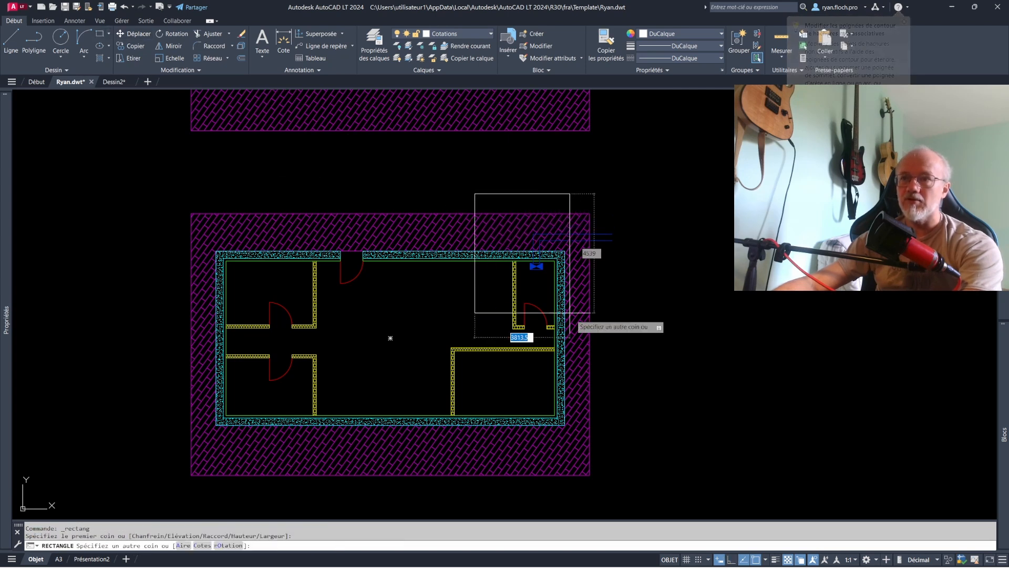
{"action": "left_click", "coordinate": [629, 351]}
{"action": "key", "text": "Return"}
- Trim the lower copy's wall, partition and surround lines outside the rectangle with freehand fence strokes
{"action": "left_click", "coordinate": [206, 38]}
{"action": "left_click_drag", "start_coordinate": [412, 179], "coordinate": [518, 440]}
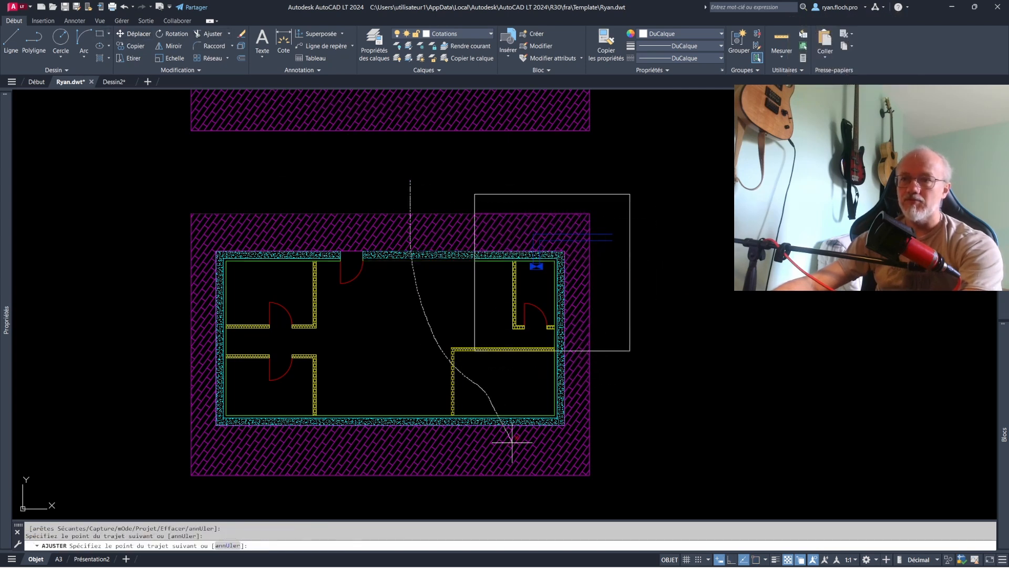
{"action": "left_click_drag", "start_coordinate": [502, 479], "coordinate": [452, 366]}
{"action": "left_click", "coordinate": [401, 194]}
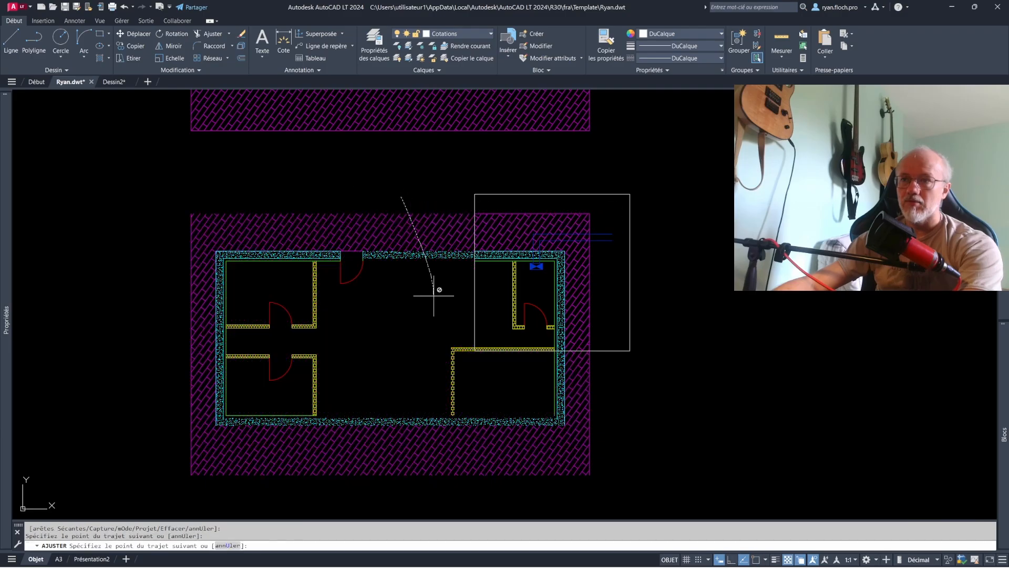
{"action": "left_click", "coordinate": [435, 295]}
{"action": "left_click", "coordinate": [400, 229]}
{"action": "left_click", "coordinate": [421, 286]}
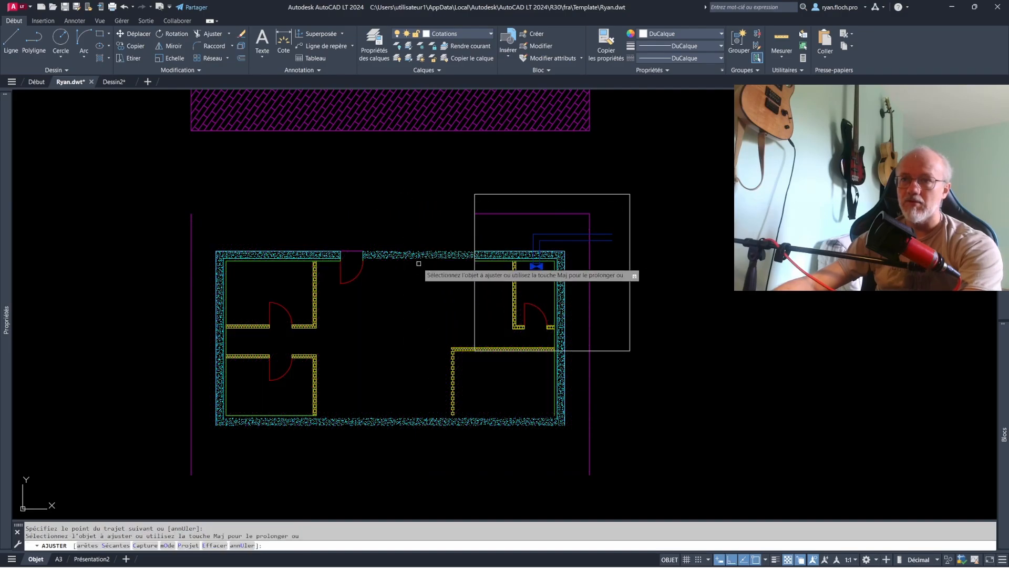
{"action": "key", "text": "Escape"}
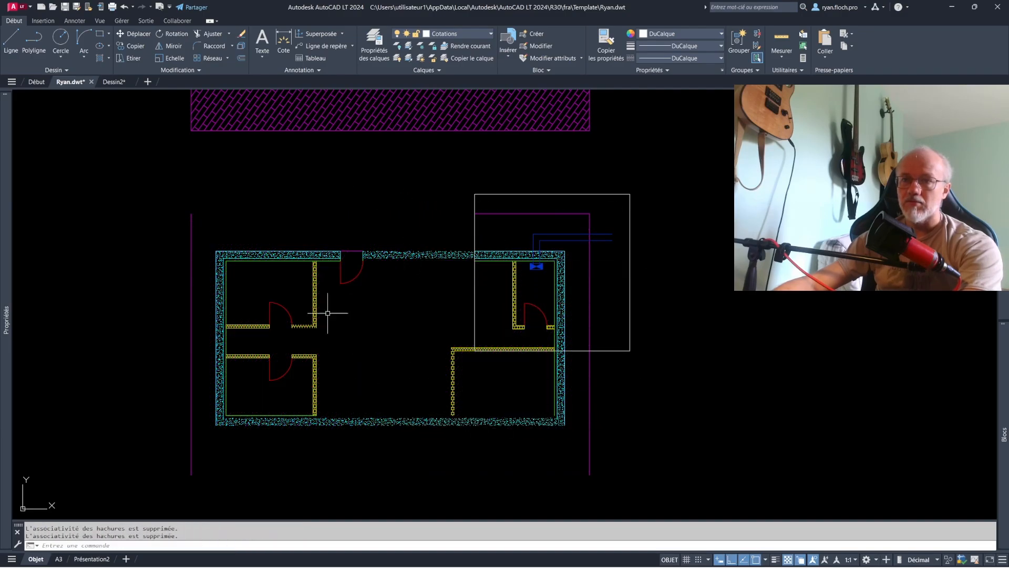
- Erase the leftover rooms, wall hatching and surround on the left side of the lower plan copy
{"action": "left_click", "coordinate": [368, 444]}
{"action": "left_click", "coordinate": [182, 204]}
{"action": "key", "text": "Delete"}
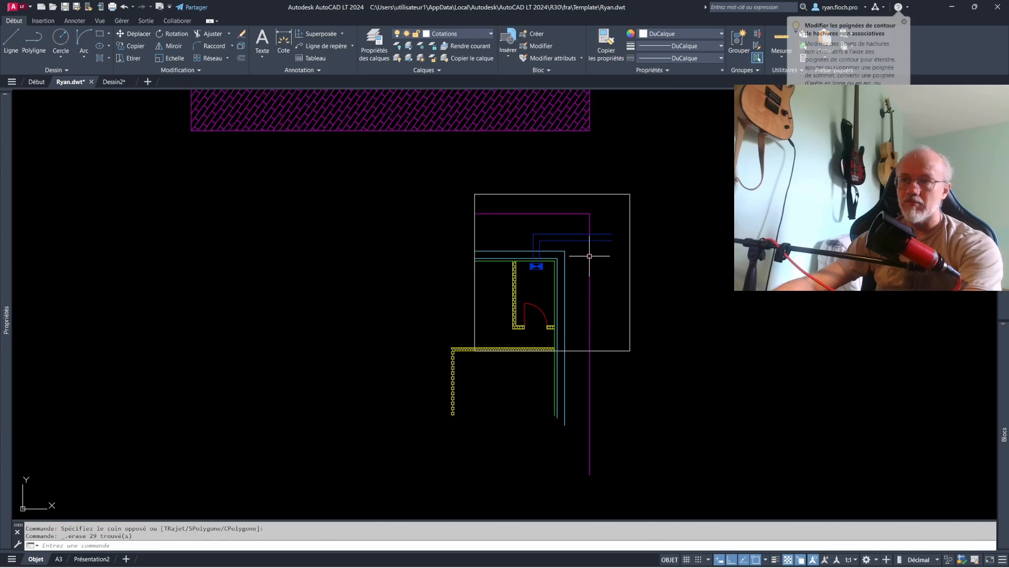
- Erase the remaining partitions and door around the framed corner, keeping the outer wall outlines and blue plumbing
{"action": "scroll", "coordinate": [500, 350], "scroll_direction": "up", "scroll_amount": 2}
{"action": "left_click", "coordinate": [418, 402]}
{"action": "left_click", "coordinate": [366, 380]}
{"action": "key", "text": "Delete"}
{"action": "middle_click_drag", "start_coordinate": [552, 314], "coordinate": [466, 386]}
{"action": "left_click", "coordinate": [535, 388]}
{"action": "left_click", "coordinate": [468, 319]}
{"action": "key", "text": "Delete"}
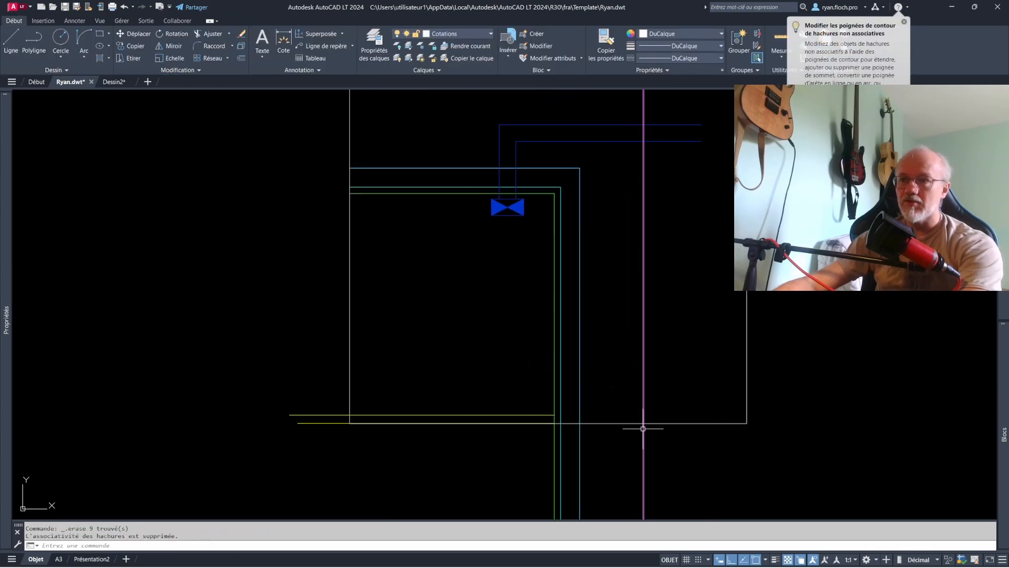
{"action": "left_click", "coordinate": [330, 434]}
{"action": "left_click", "coordinate": [289, 383]}
{"action": "key", "text": "Delete"}
{"action": "scroll", "coordinate": [385, 350], "scroll_direction": "down", "scroll_amount": 2}
{"action": "scroll", "coordinate": [454, 360], "scroll_direction": "down", "scroll_amount": 2}
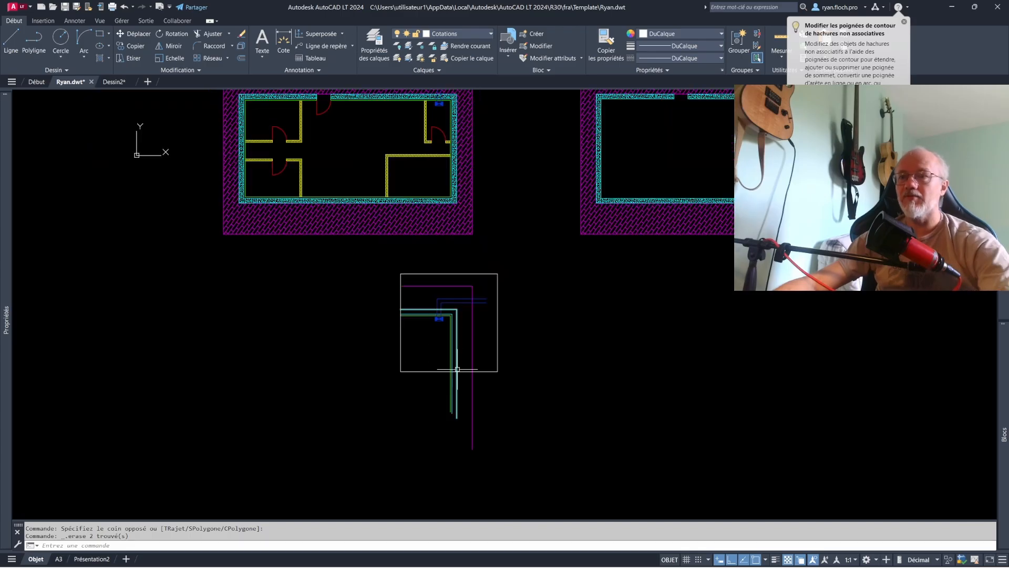
- Erase the framed corner detail and the stripped plan copy, keeping only the original house plan
{"action": "middle_click_drag", "start_coordinate": [457, 366], "coordinate": [451, 434]}
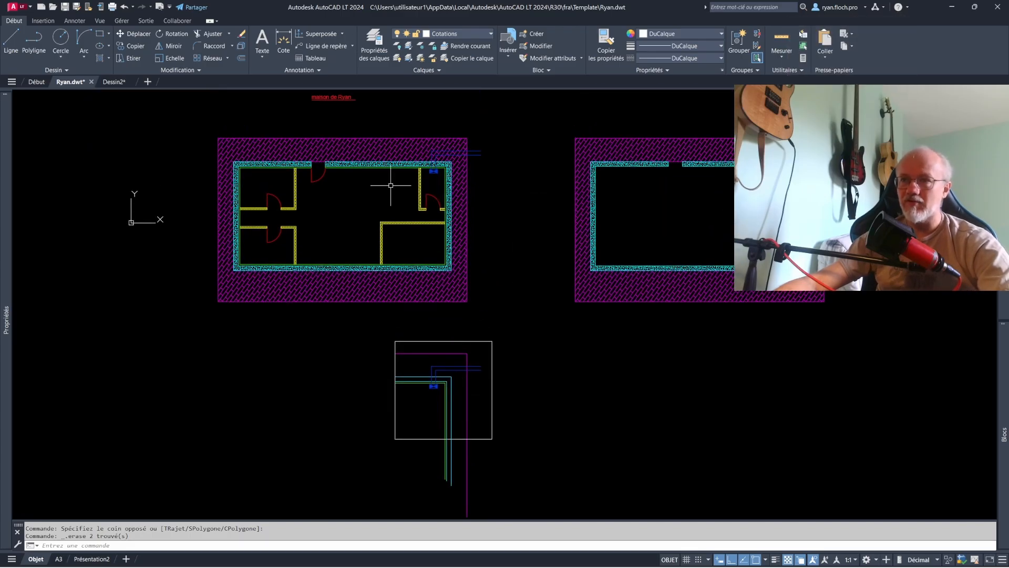
{"action": "scroll", "coordinate": [439, 421], "scroll_direction": "up", "scroll_amount": 2}
{"action": "middle_click_drag", "start_coordinate": [476, 457], "coordinate": [490, 403]}
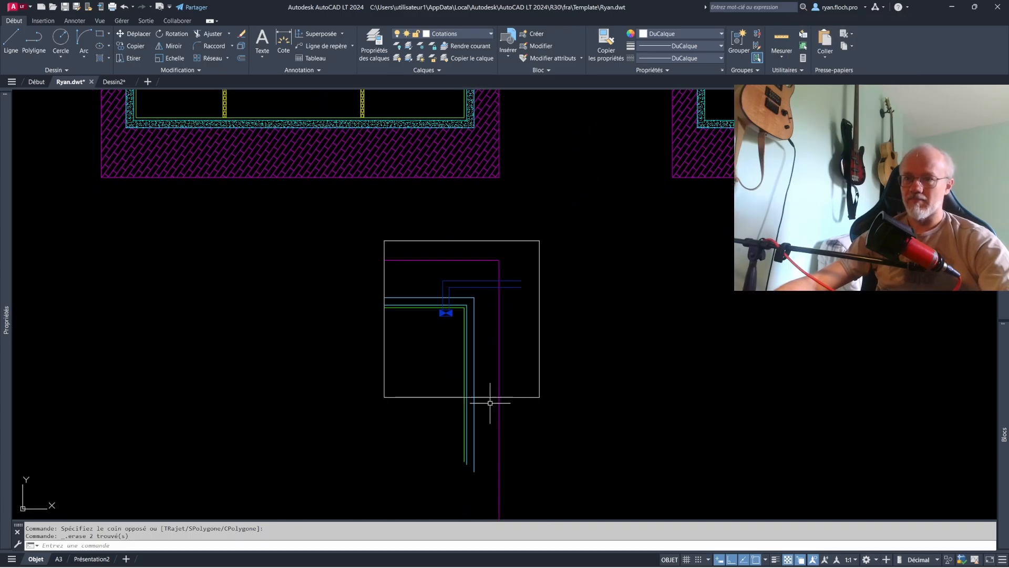
{"action": "scroll", "coordinate": [444, 302], "scroll_direction": "down", "scroll_amount": 2}
{"action": "scroll", "coordinate": [286, 372], "scroll_direction": "down", "scroll_amount": 2}
{"action": "left_click", "coordinate": [597, 434]}
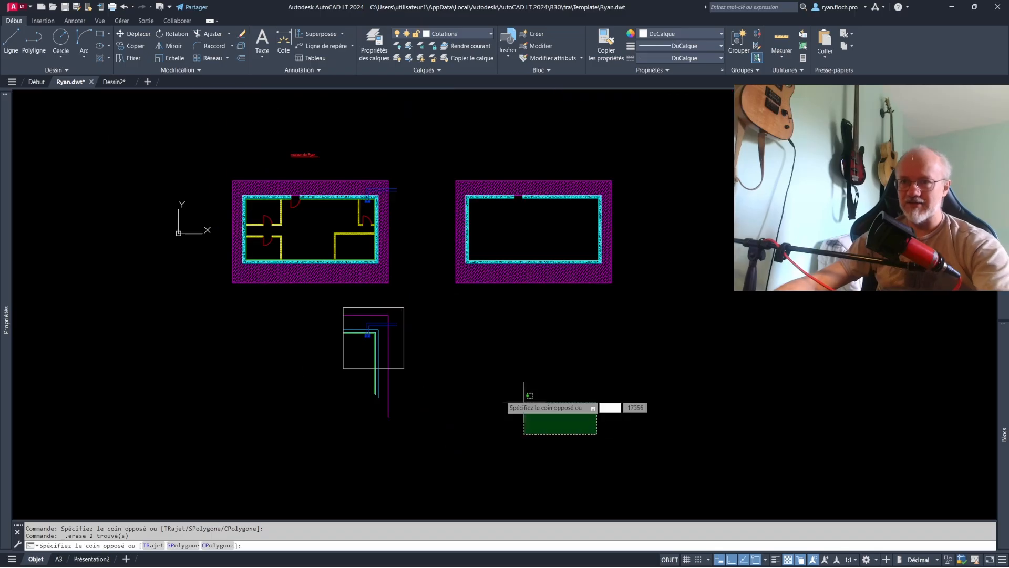
{"action": "left_click", "coordinate": [332, 299]}
{"action": "key", "text": "Delete"}
{"action": "left_click", "coordinate": [669, 339]}
{"action": "left_click", "coordinate": [440, 130]}
{"action": "key", "text": "Delete"}
{"action": "scroll", "coordinate": [268, 239], "scroll_direction": "up", "scroll_amount": 5}
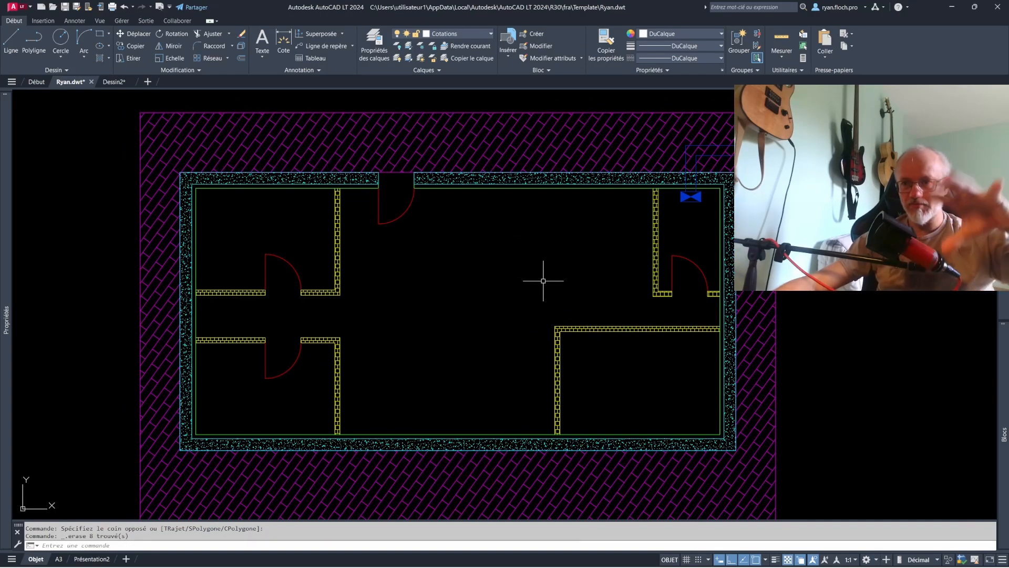
- Open the Formation Autocad drawing from the recent files
{"action": "left_click", "coordinate": [35, 82]}
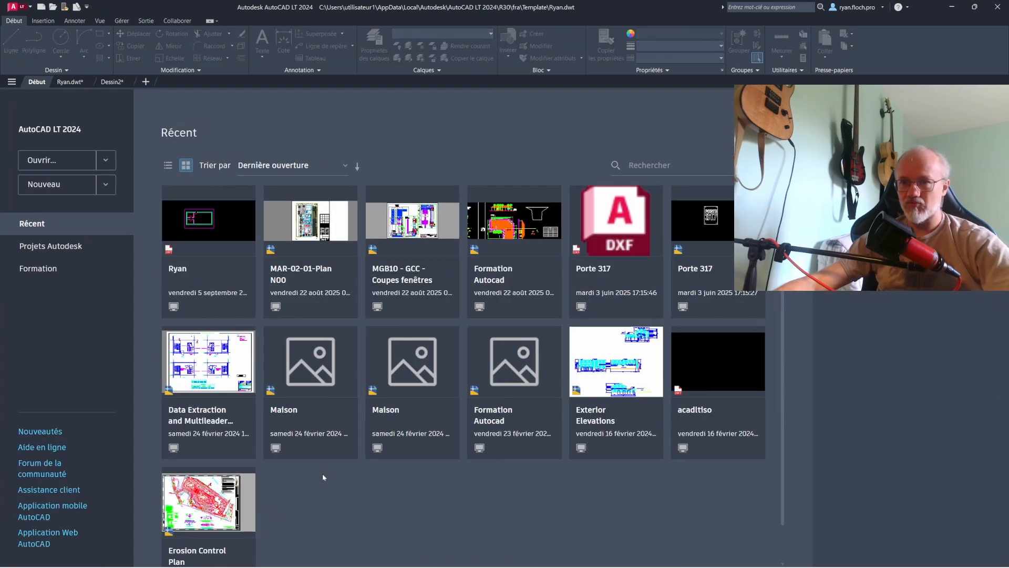
{"action": "left_click", "coordinate": [492, 276]}
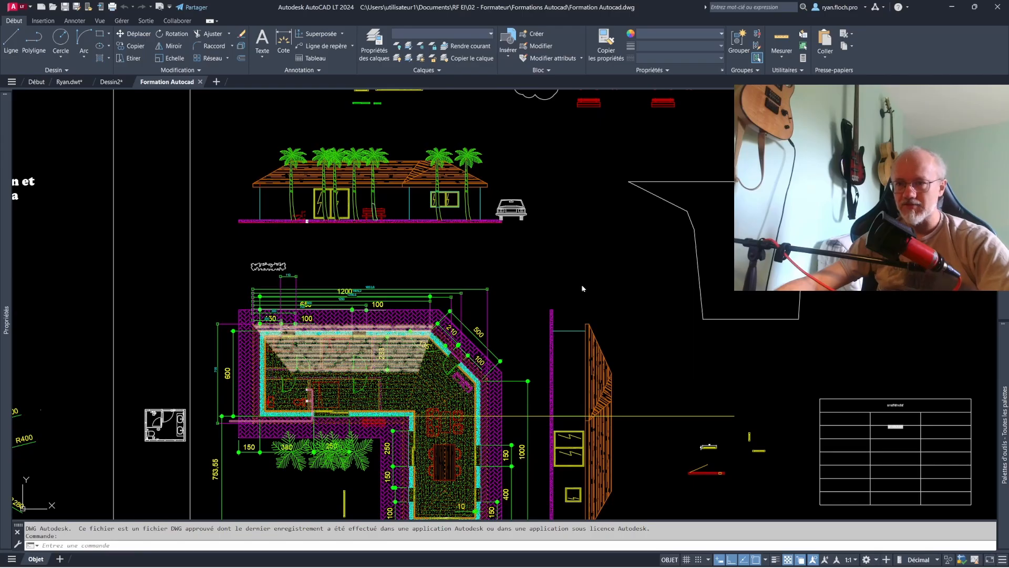
{"action": "middle_click_drag", "start_coordinate": [583, 288], "coordinate": [749, 190]}
{"action": "left_click", "coordinate": [749, 191]}
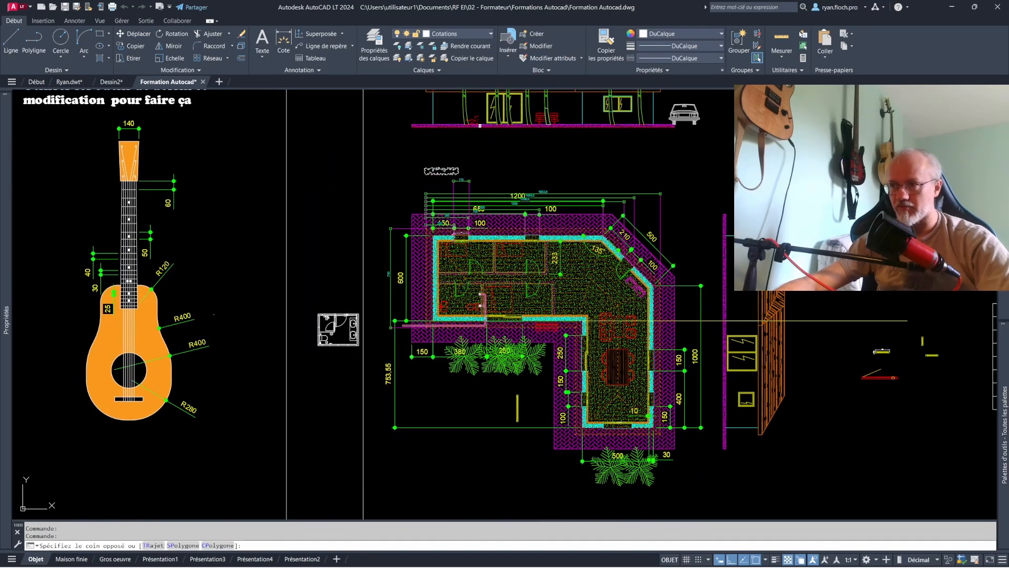
{"action": "left_click", "coordinate": [757, 190]}
- Examine the Gros oeuvre layout and the Maison finie layout
{"action": "left_click", "coordinate": [119, 561]}
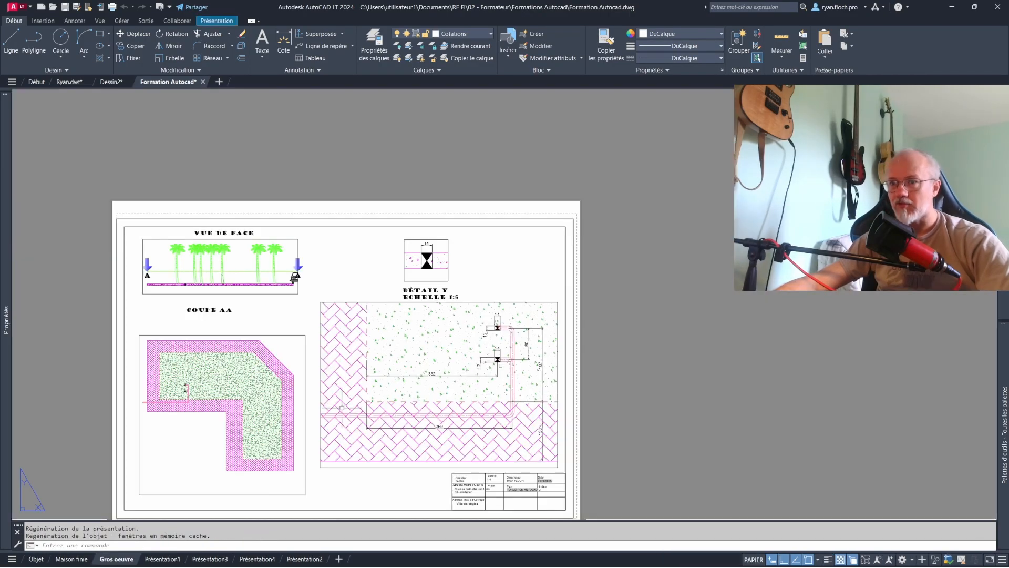
{"action": "middle_click_drag", "start_coordinate": [332, 405], "coordinate": [506, 331]}
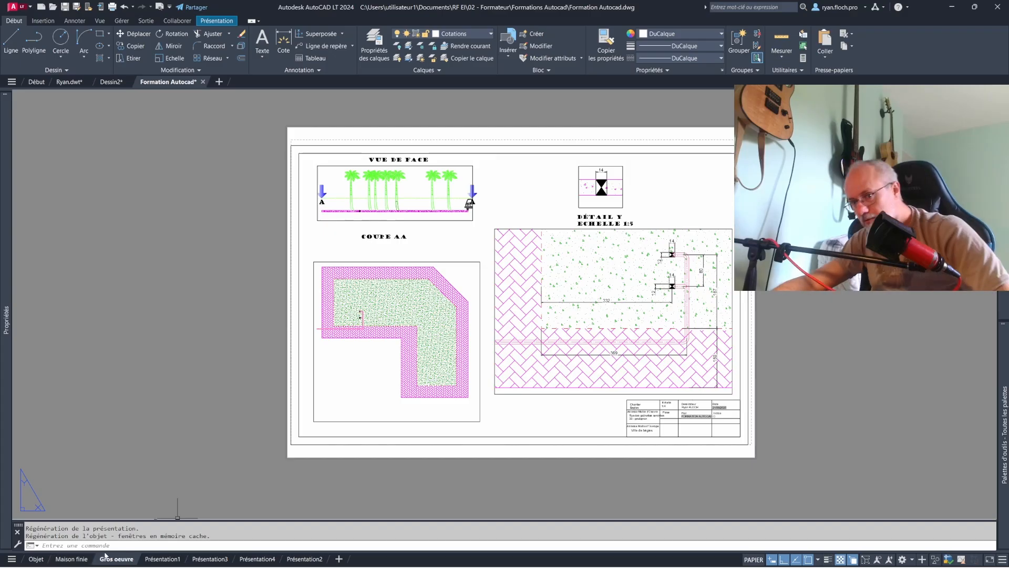
{"action": "left_click", "coordinate": [73, 559]}
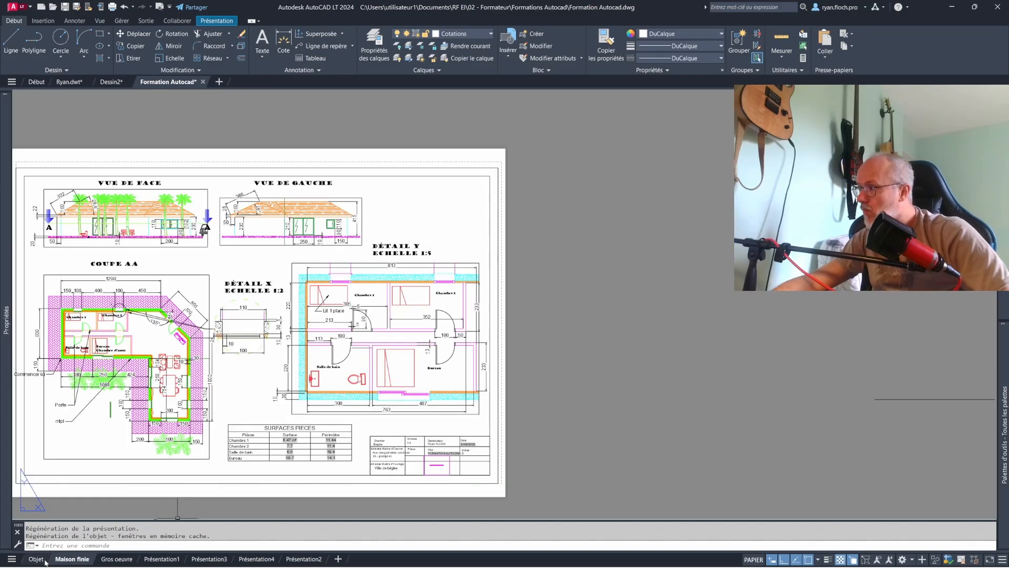
- Examine the L-shaped house plan and its overlapping dimensions and hatches in model space
{"action": "left_click", "coordinate": [36, 560]}
{"action": "scroll", "coordinate": [585, 296], "scroll_direction": "up", "scroll_amount": 2}
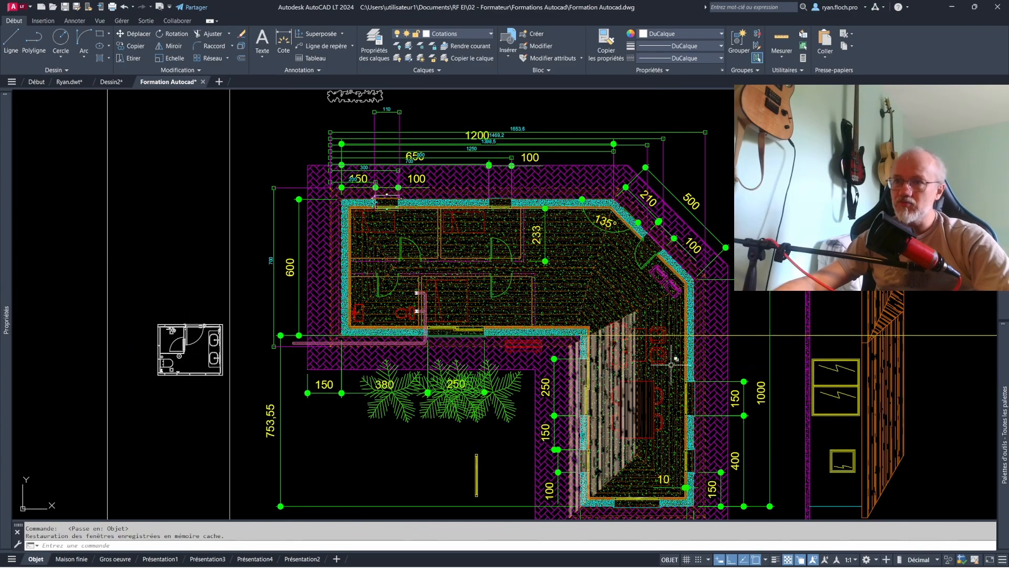
{"action": "middle_click_drag", "start_coordinate": [617, 282], "coordinate": [603, 246]}
{"action": "scroll", "coordinate": [616, 155], "scroll_direction": "up", "scroll_amount": 2}
{"action": "middle_click_drag", "start_coordinate": [599, 163], "coordinate": [657, 310]}
{"action": "scroll", "coordinate": [658, 312], "scroll_direction": "up", "scroll_amount": 2}
{"action": "scroll", "coordinate": [395, 203], "scroll_direction": "down", "scroll_amount": 4}
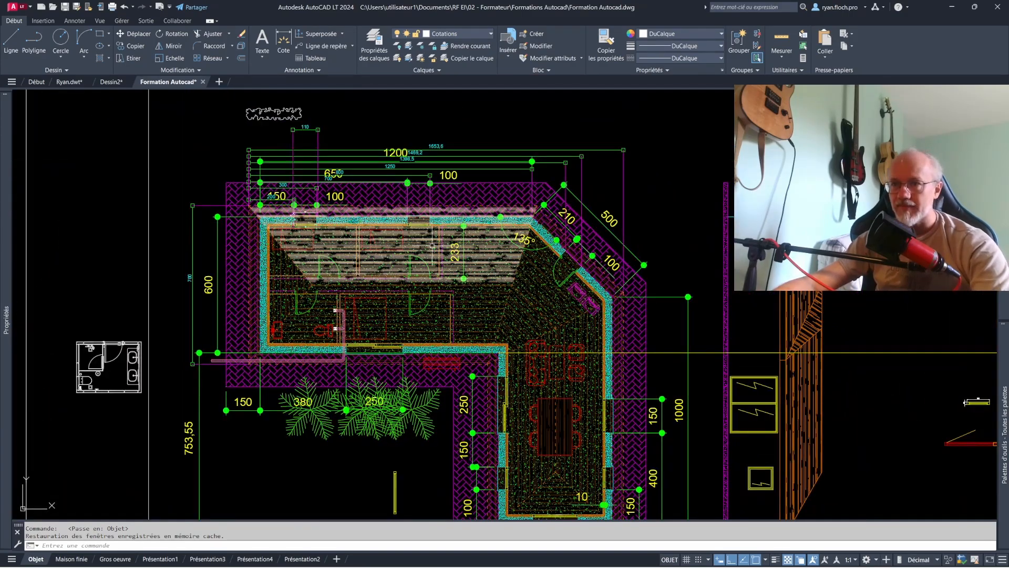
- Examine the Coupe AA and Détail Y viewports with their dimensions and room labels on the Maison finie layout
{"action": "mouse_move", "coordinate": [126, 561]}
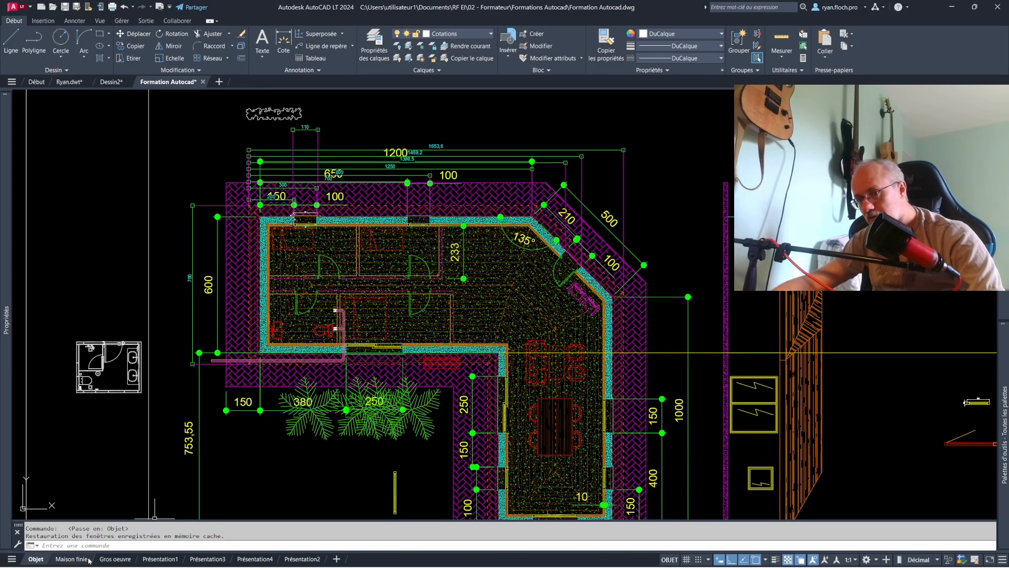
{"action": "left_click", "coordinate": [72, 559]}
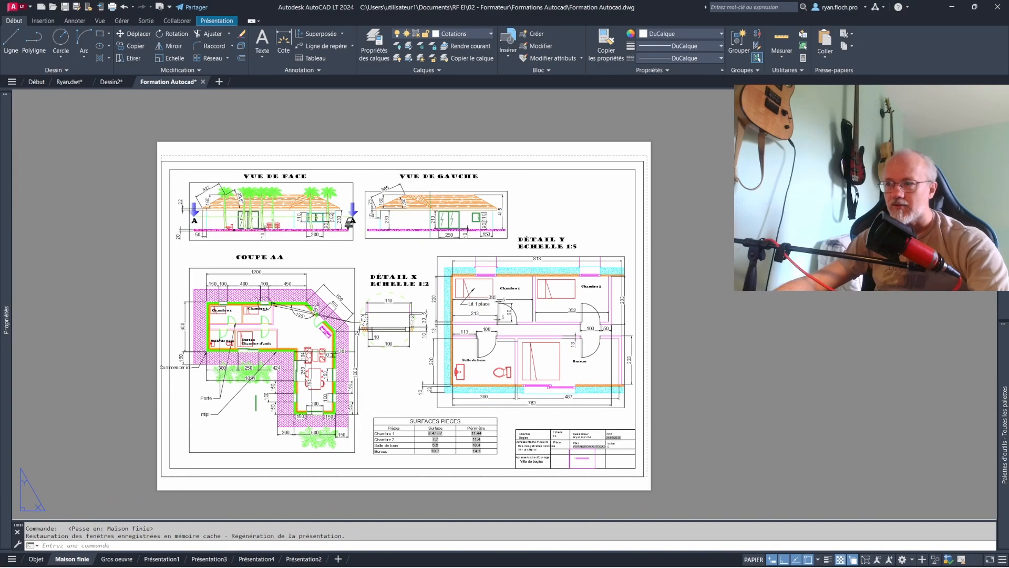
{"action": "middle_click_drag", "start_coordinate": [673, 436], "coordinate": [529, 423]}
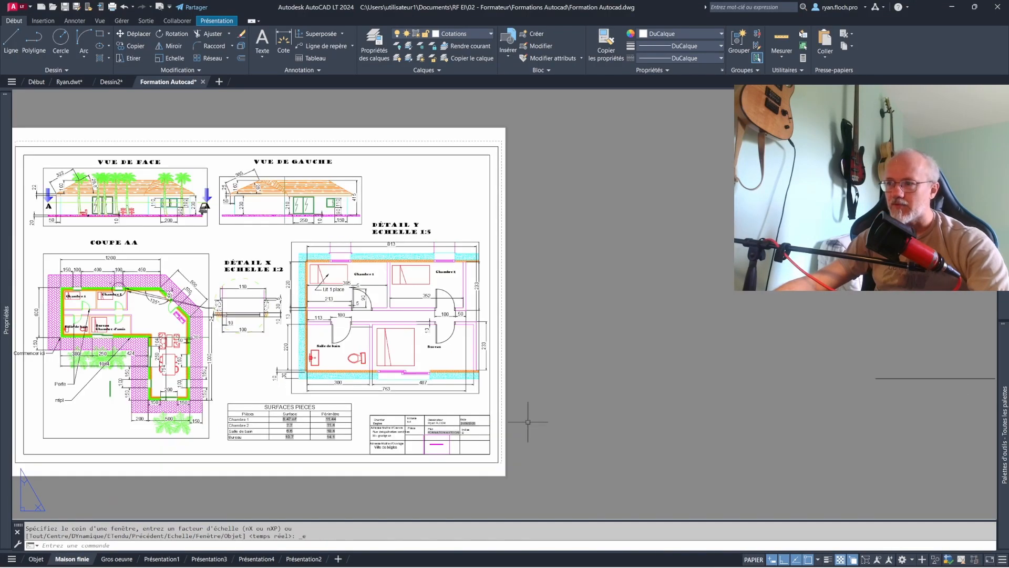
{"action": "scroll", "coordinate": [529, 422], "scroll_direction": "down", "scroll_amount": 2}
{"action": "left_click", "coordinate": [848, 428]}
{"action": "left_click", "coordinate": [768, 387]}
{"action": "middle_click", "coordinate": [672, 384]}
{"action": "middle_click", "coordinate": [672, 384]}
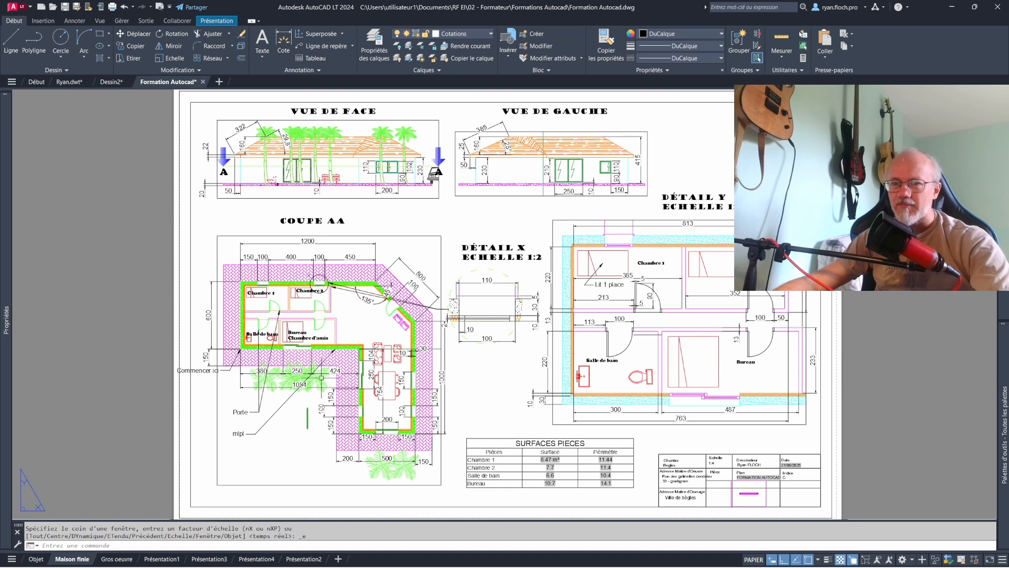
{"action": "scroll", "coordinate": [260, 342], "scroll_direction": "up", "scroll_amount": 2}
{"action": "scroll", "coordinate": [254, 364], "scroll_direction": "up", "scroll_amount": 2}
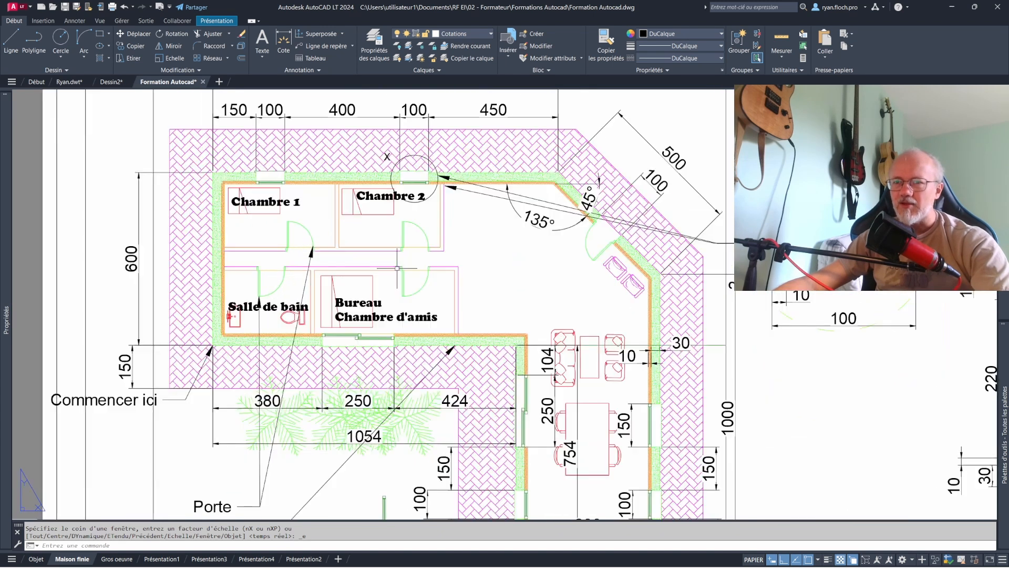
{"action": "scroll", "coordinate": [319, 177], "scroll_direction": "up", "scroll_amount": 2}
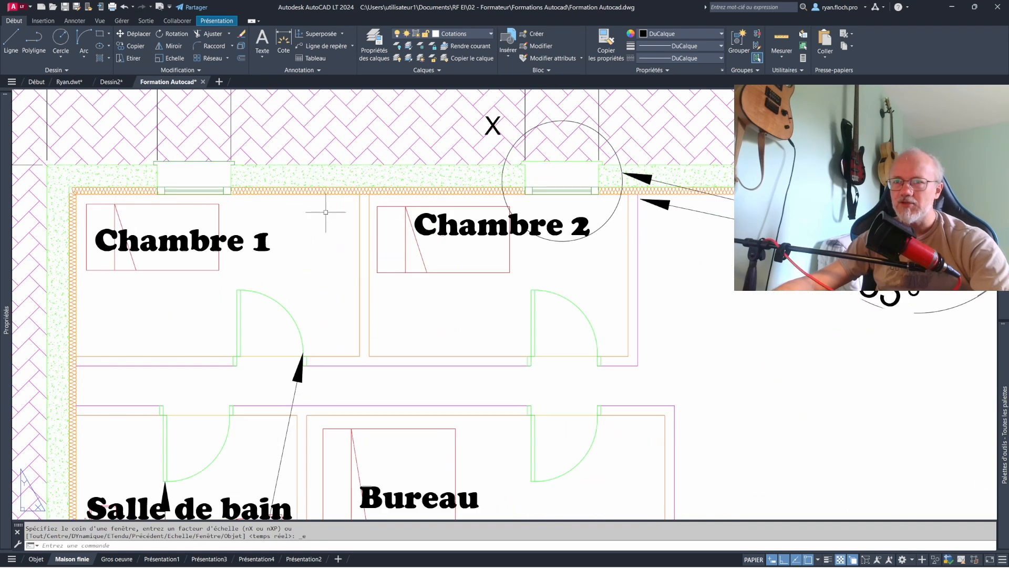
{"action": "scroll", "coordinate": [391, 266], "scroll_direction": "down", "scroll_amount": 4}
{"action": "middle_click", "coordinate": [464, 313]}
{"action": "middle_click", "coordinate": [464, 314]}
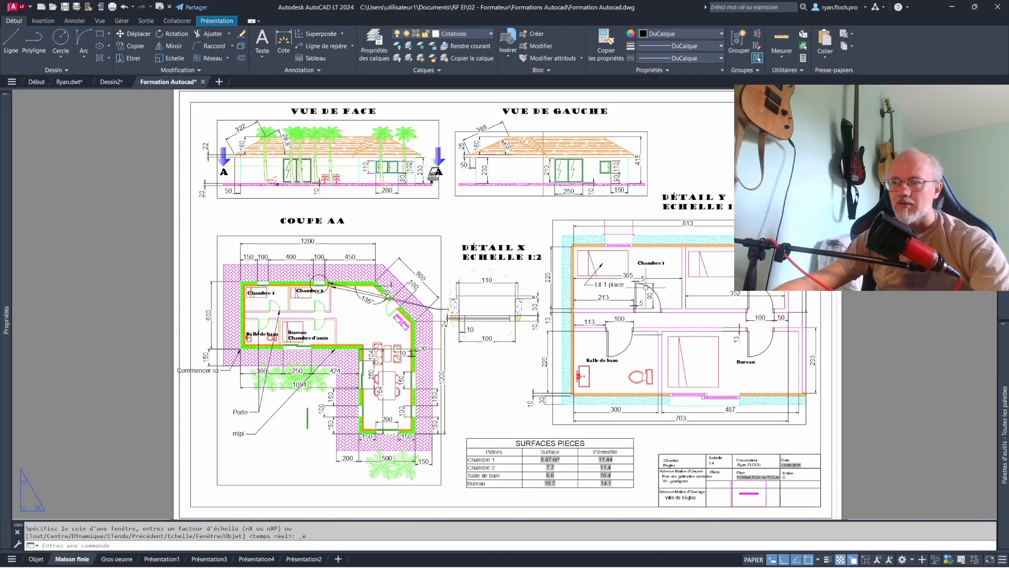
{"action": "scroll", "coordinate": [742, 330], "scroll_direction": "up", "scroll_amount": 2}
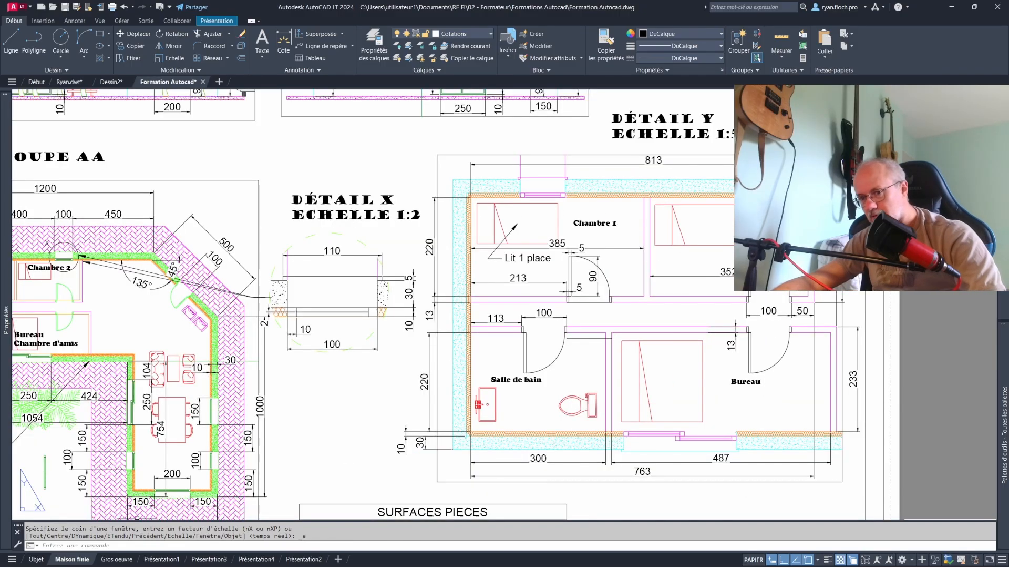
- Examine the Coupe AA and Détail Y viewports on the Gros oeuvre layout
{"action": "left_click", "coordinate": [117, 559]}
{"action": "scroll", "coordinate": [552, 305], "scroll_direction": "up", "scroll_amount": 3}
{"action": "scroll", "coordinate": [485, 287], "scroll_direction": "down", "scroll_amount": 2}
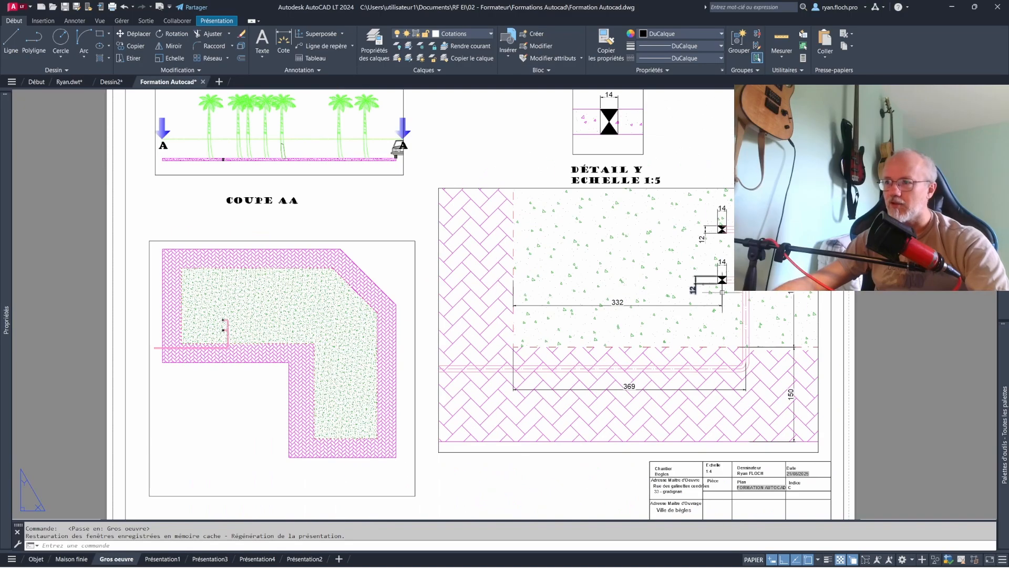
- Rename the Présentation1 layout as OUvertures
{"action": "middle_click_drag", "start_coordinate": [498, 342], "coordinate": [508, 374]}
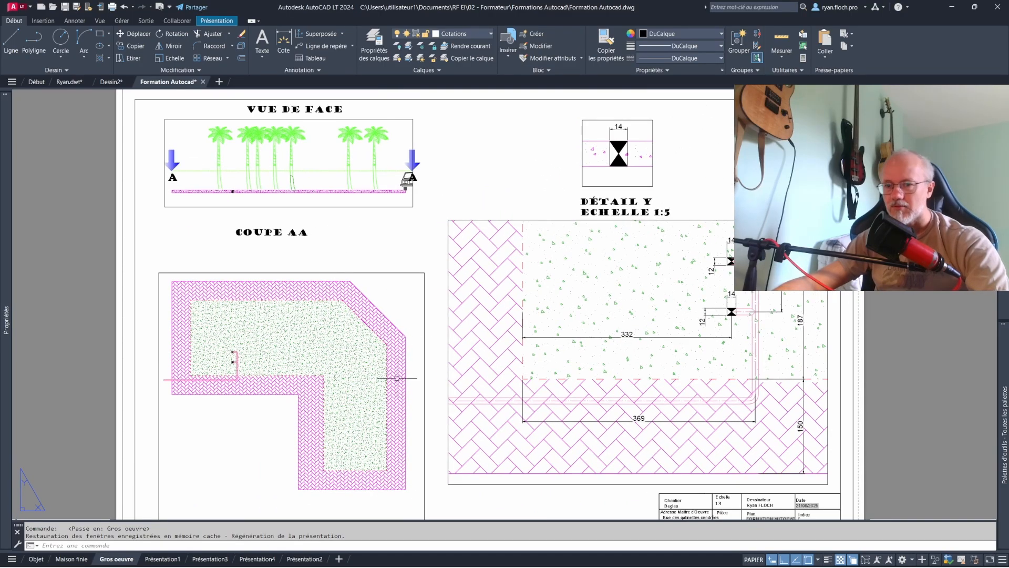
{"action": "left_click", "coordinate": [162, 558]}
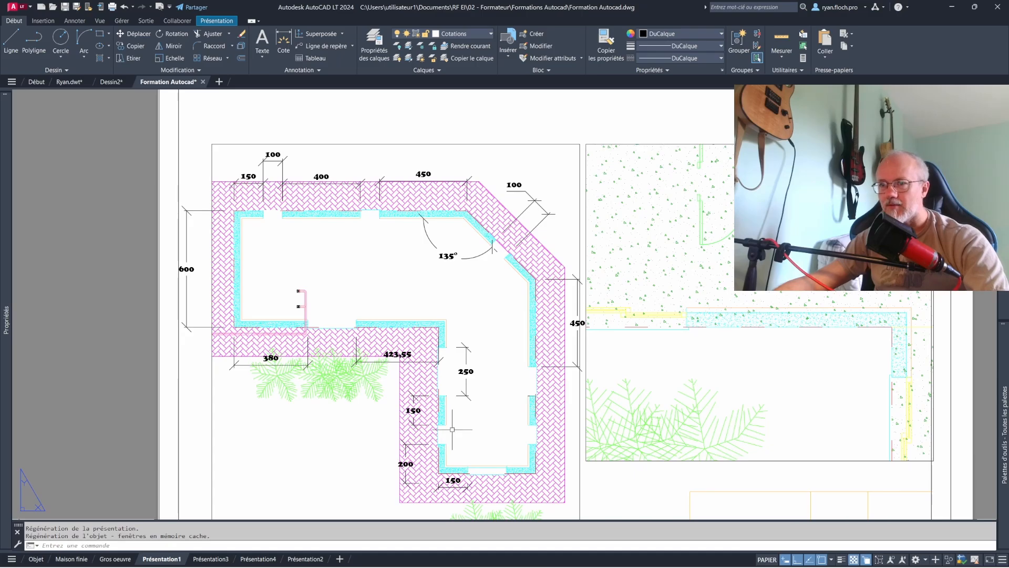
{"action": "middle_click", "coordinate": [471, 424]}
{"action": "middle_click", "coordinate": [472, 423]}
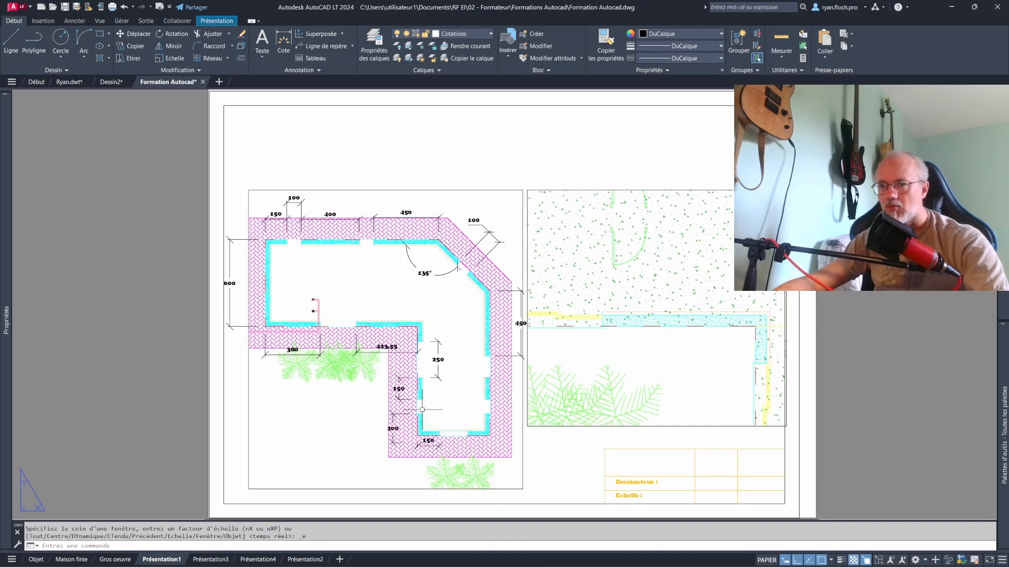
{"action": "right_click", "coordinate": [154, 559]}
{"action": "left_click", "coordinate": [183, 361]}
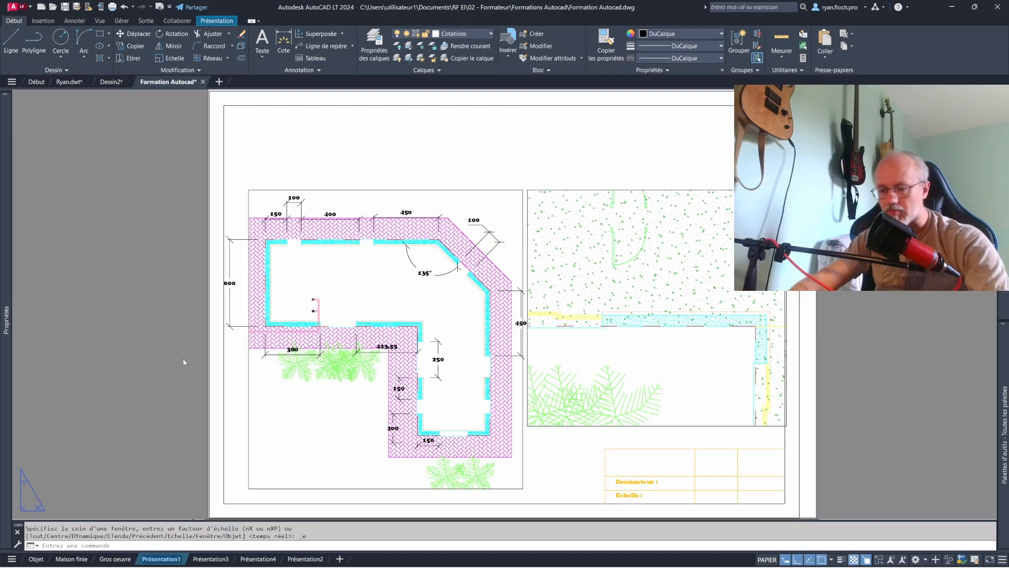
{"action": "type", "text": "OUvertures"}
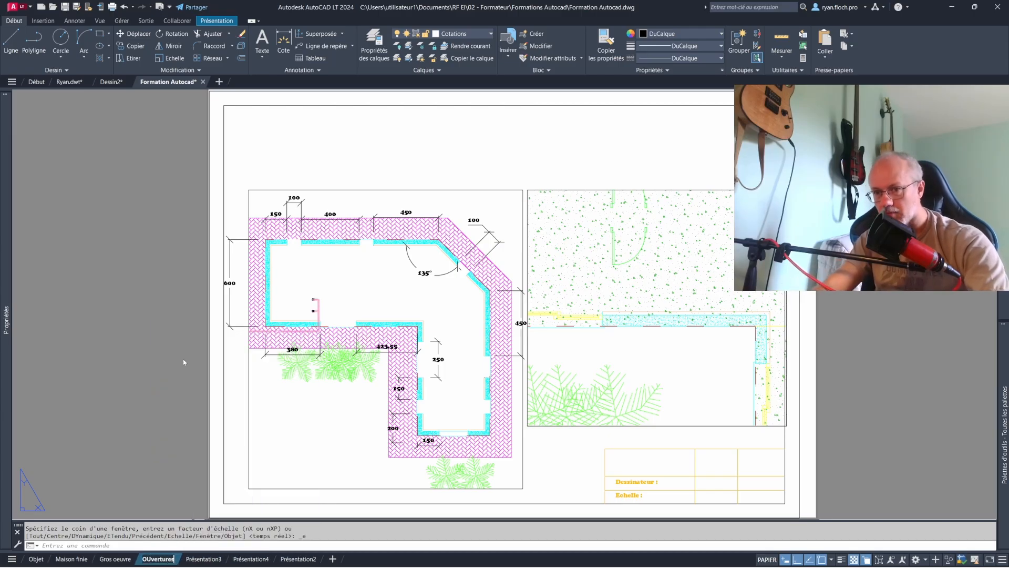
{"action": "key", "text": "Return"}
- Save the drawing with the renamed layout
{"action": "left_click", "coordinate": [182, 359]}
{"action": "left_click", "coordinate": [149, 339]}
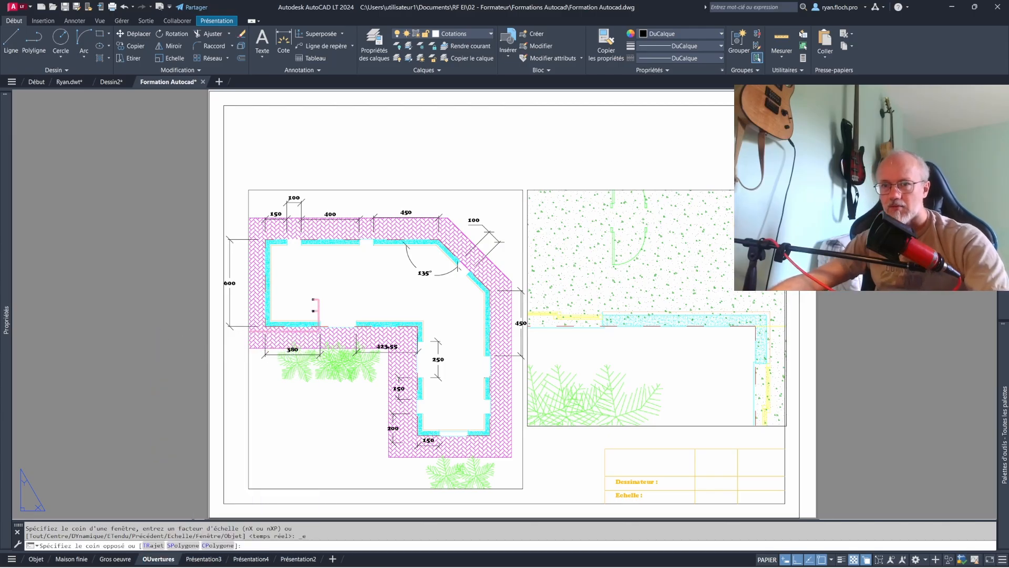
{"action": "key", "text": "ctrl+s"}
{"action": "left_click", "coordinate": [176, 325]}
{"action": "key", "text": "Escape"}
- Freeze the Réservation layer only in the L-shaped house plan viewport of the OUvertures layout
{"action": "scroll", "coordinate": [315, 305], "scroll_direction": "up", "scroll_amount": 4}
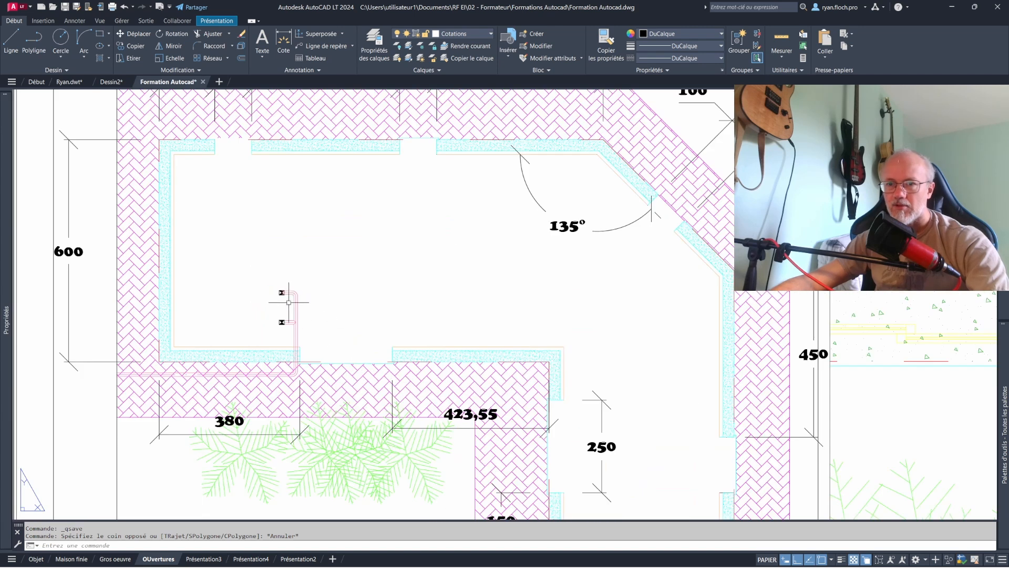
{"action": "scroll", "coordinate": [337, 305], "scroll_direction": "down", "scroll_amount": 2}
{"action": "double_click", "coordinate": [363, 287]}
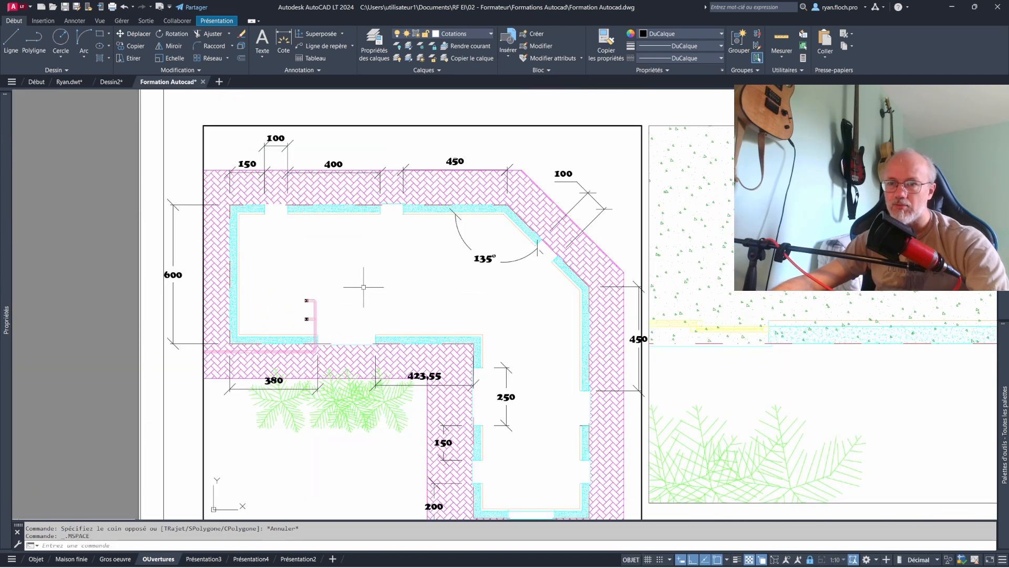
{"action": "double_click", "coordinate": [128, 276]}
{"action": "left_click", "coordinate": [122, 559]}
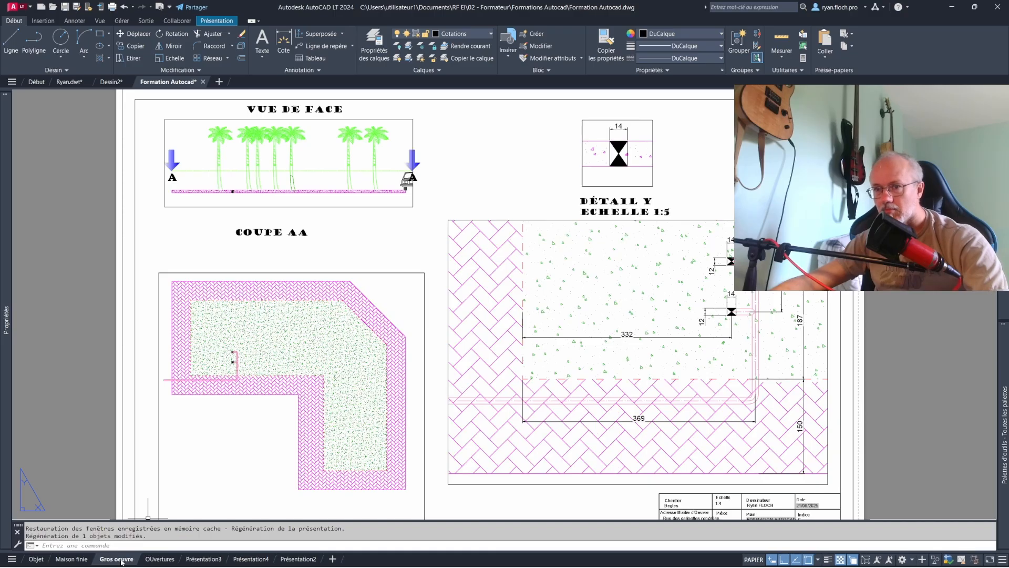
{"action": "left_click", "coordinate": [155, 559]}
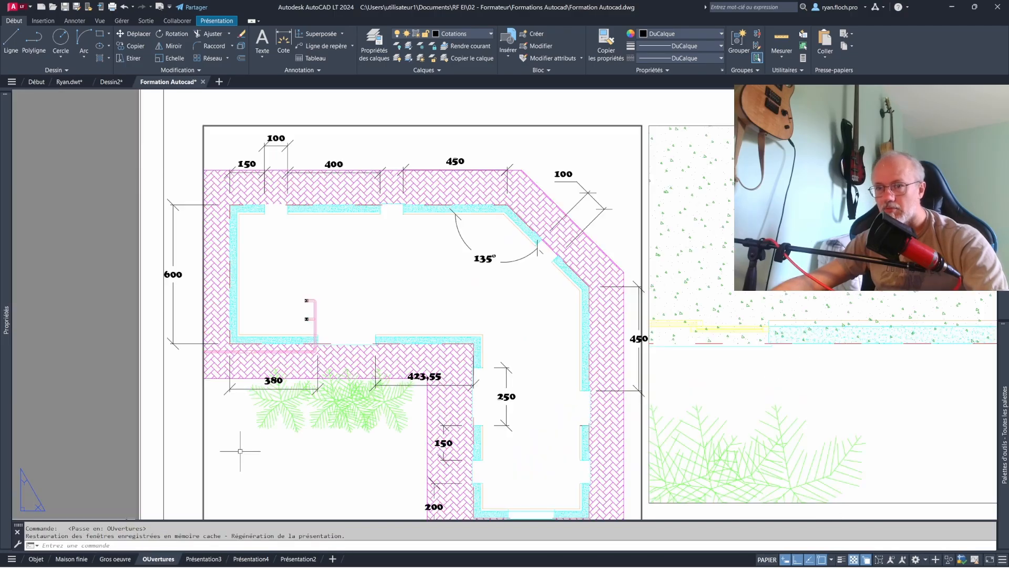
{"action": "double_click", "coordinate": [333, 300]}
{"action": "left_click", "coordinate": [436, 34]}
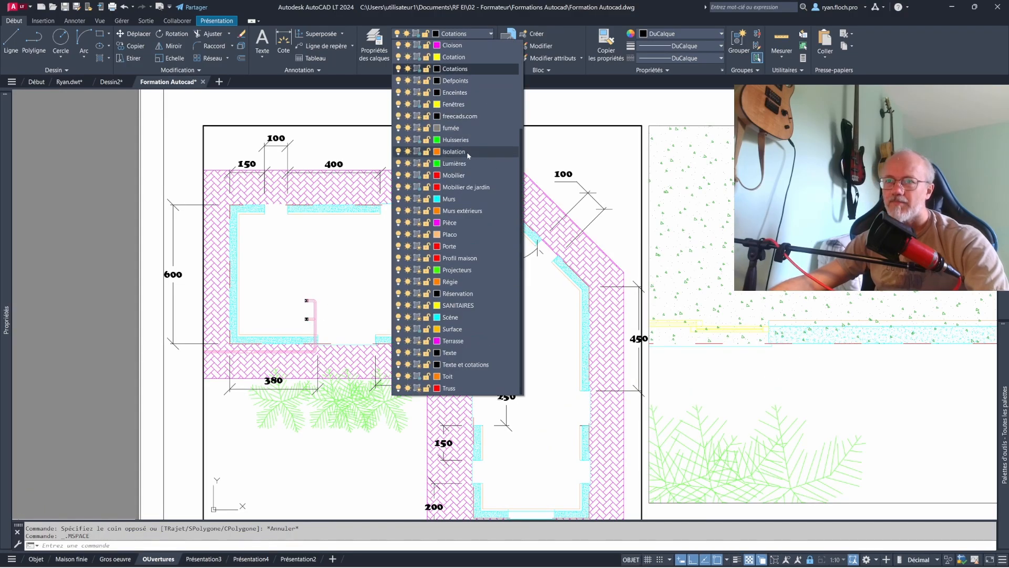
{"action": "left_click", "coordinate": [418, 294]}
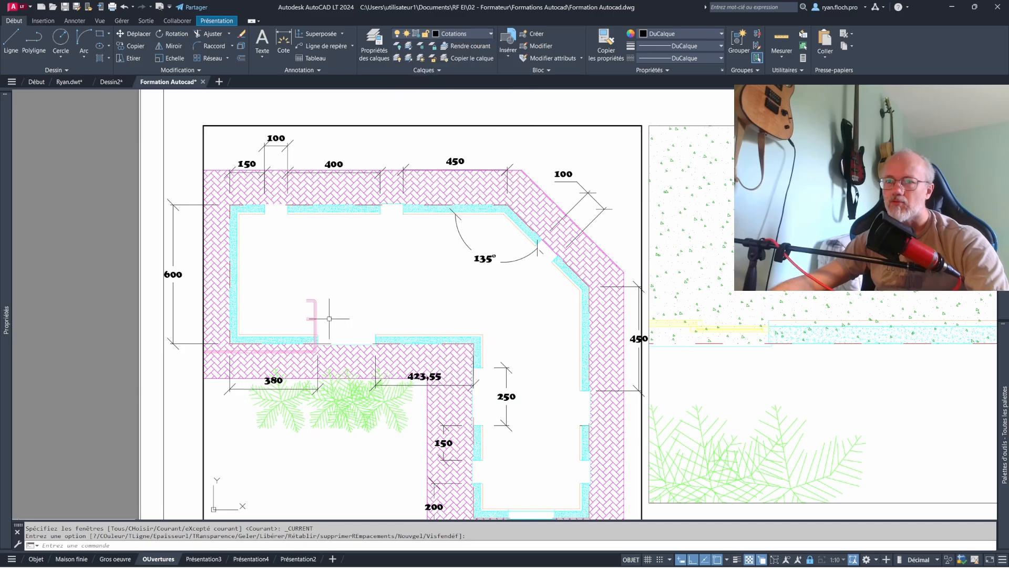
- Freeze the pink pipe's Canalisation layer only in the house plan viewport and return to paper space
{"action": "left_click", "coordinate": [311, 311]}
{"action": "left_click", "coordinate": [458, 35]}
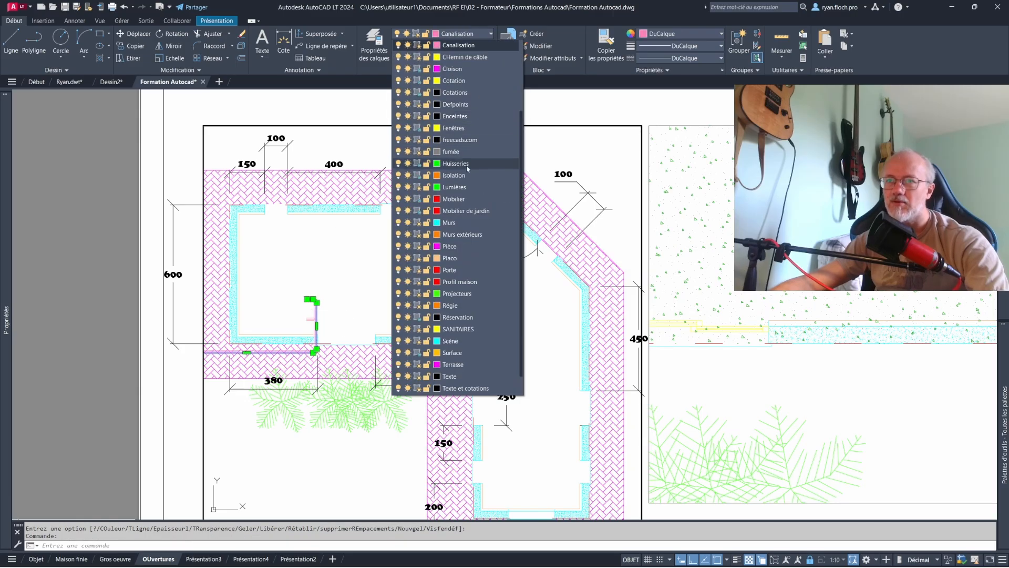
{"action": "key", "text": "Escape"}
{"action": "key", "text": "Escape"}
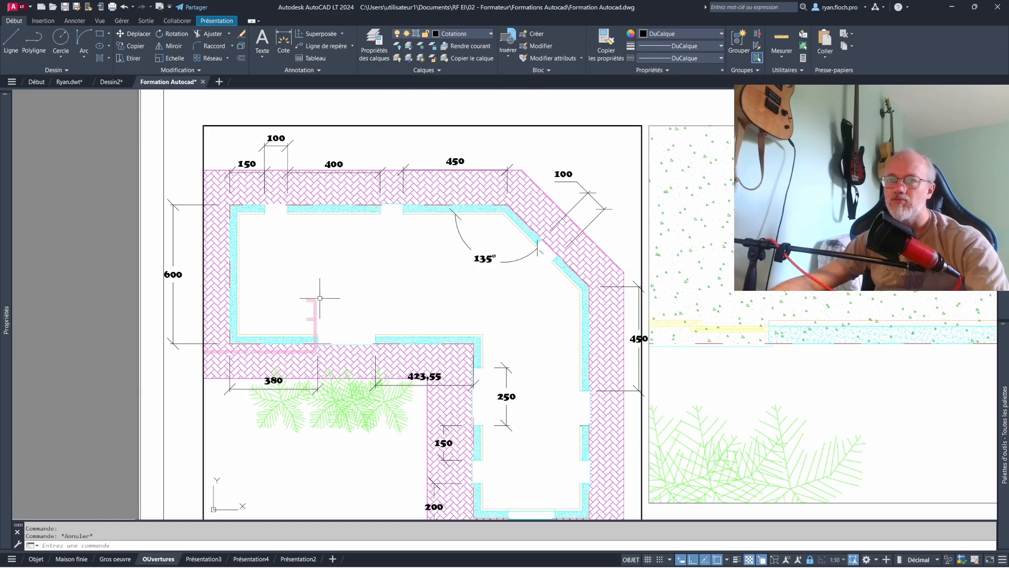
{"action": "left_click", "coordinate": [319, 298]}
{"action": "left_click", "coordinate": [459, 35]}
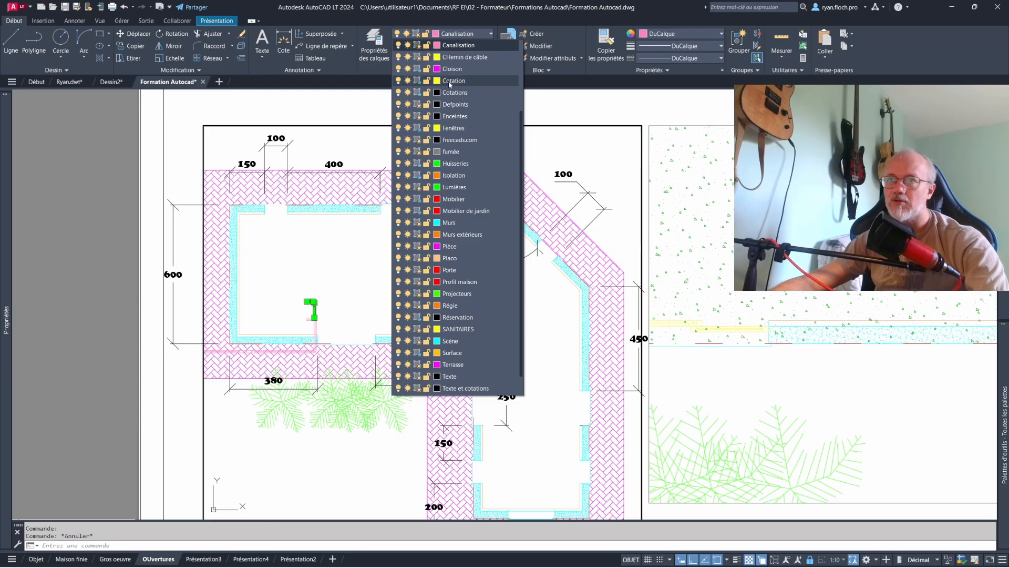
{"action": "left_click", "coordinate": [417, 45]}
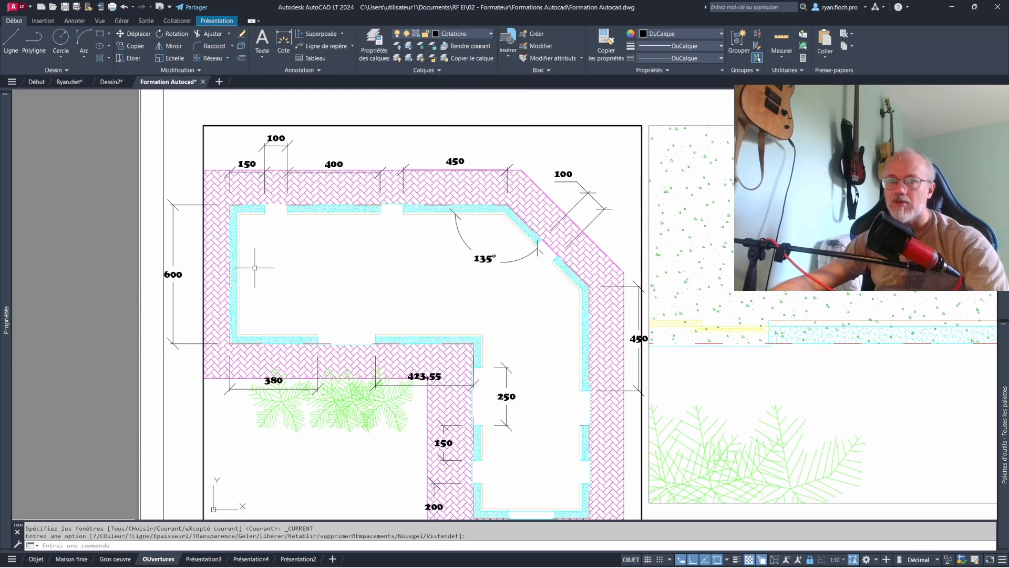
{"action": "double_click", "coordinate": [129, 262]}
{"action": "middle_click", "coordinate": [492, 291]}
{"action": "middle_click", "coordinate": [491, 291]}
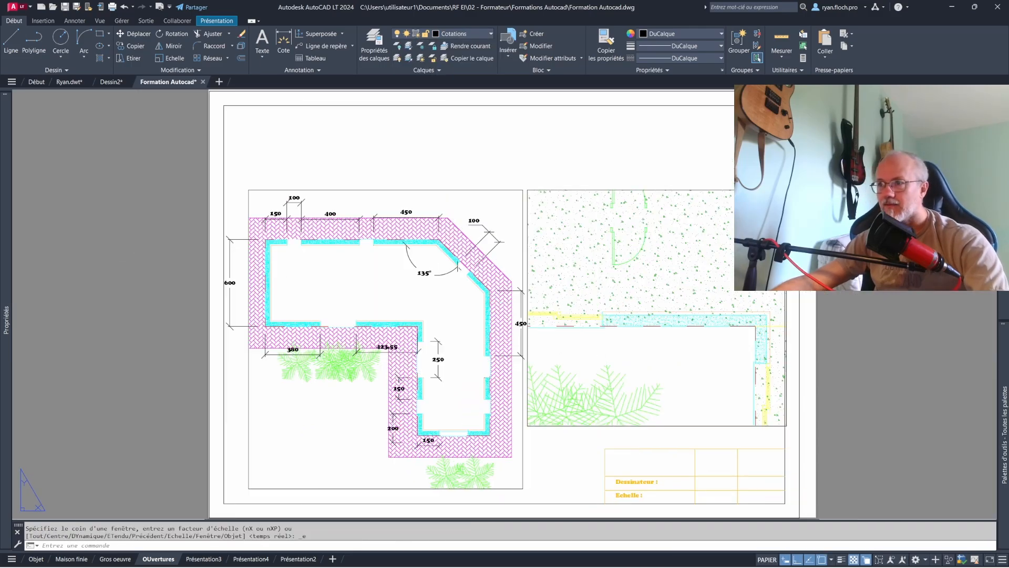
- Examine the Présentation3, Présentation4 and Maison finie layouts, and return to the house plan in model space
{"action": "left_click", "coordinate": [204, 559]}
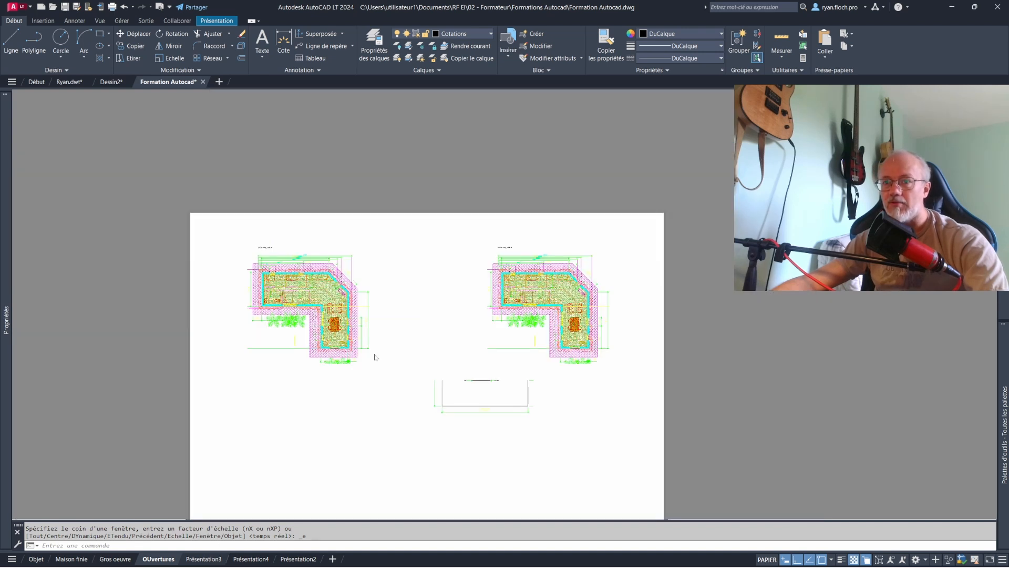
{"action": "middle_click", "coordinate": [508, 278]}
{"action": "middle_click", "coordinate": [508, 277]}
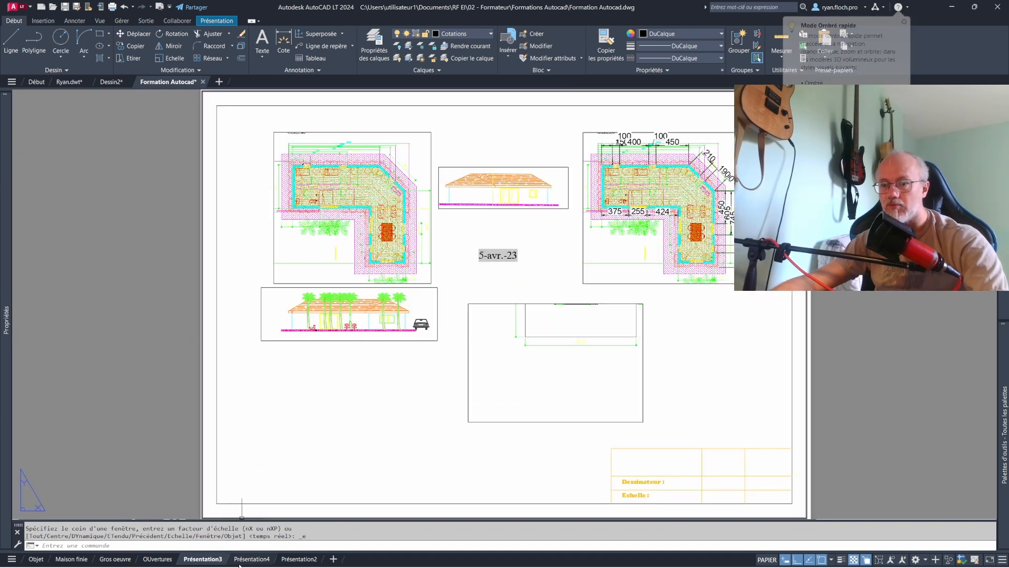
{"action": "left_click", "coordinate": [252, 559]}
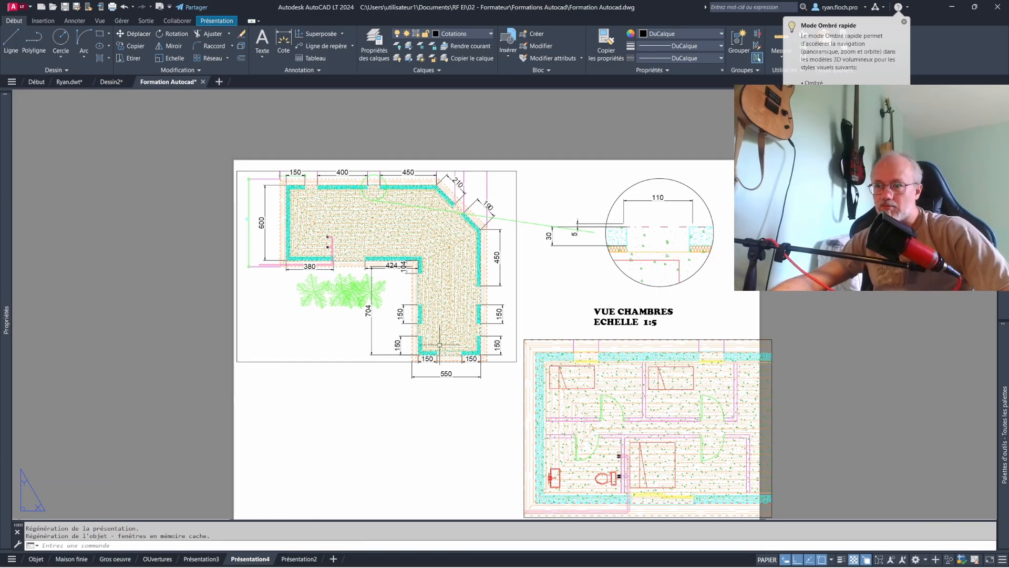
{"action": "left_click", "coordinate": [51, 561]}
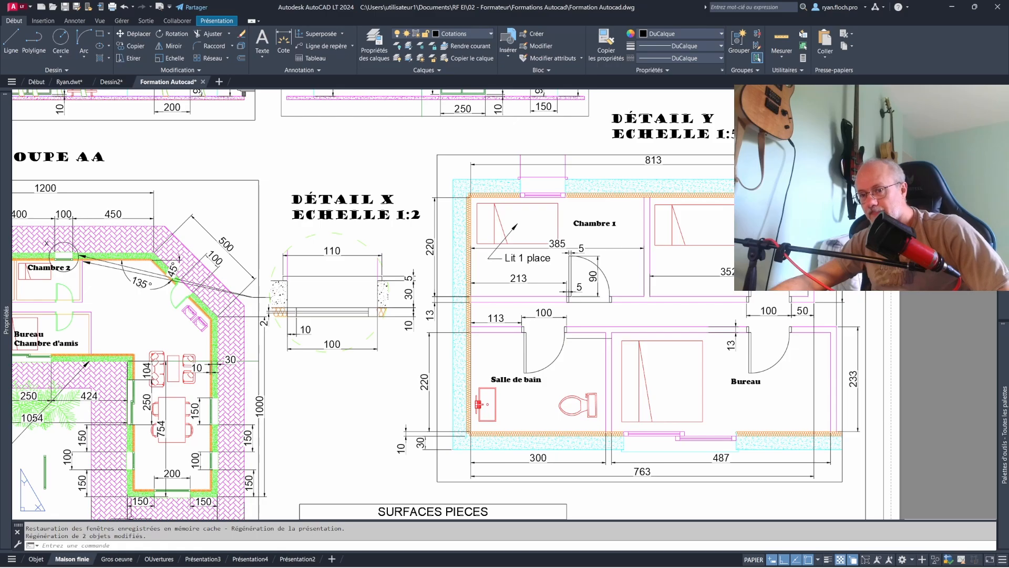
{"action": "left_click", "coordinate": [35, 559]}
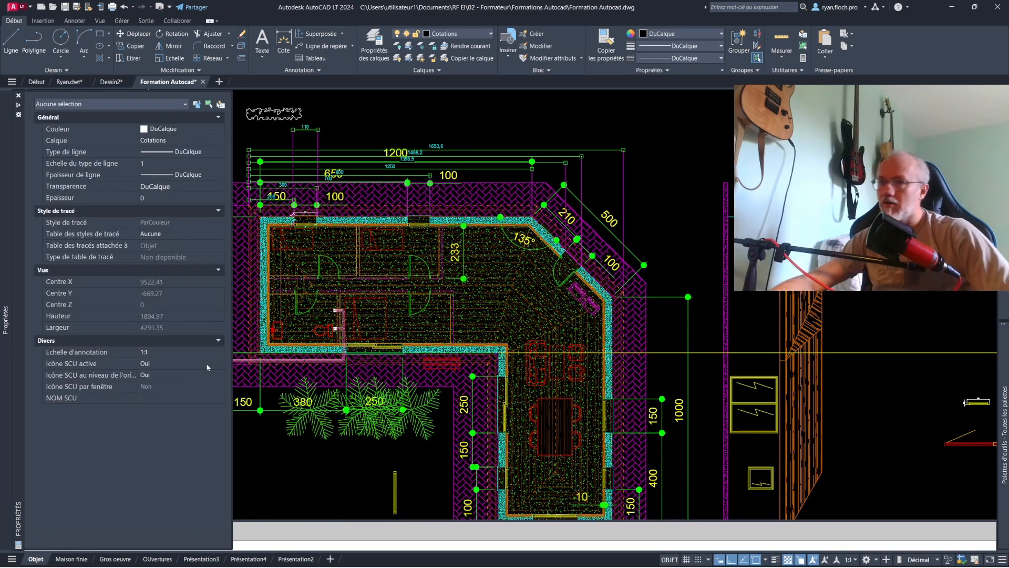